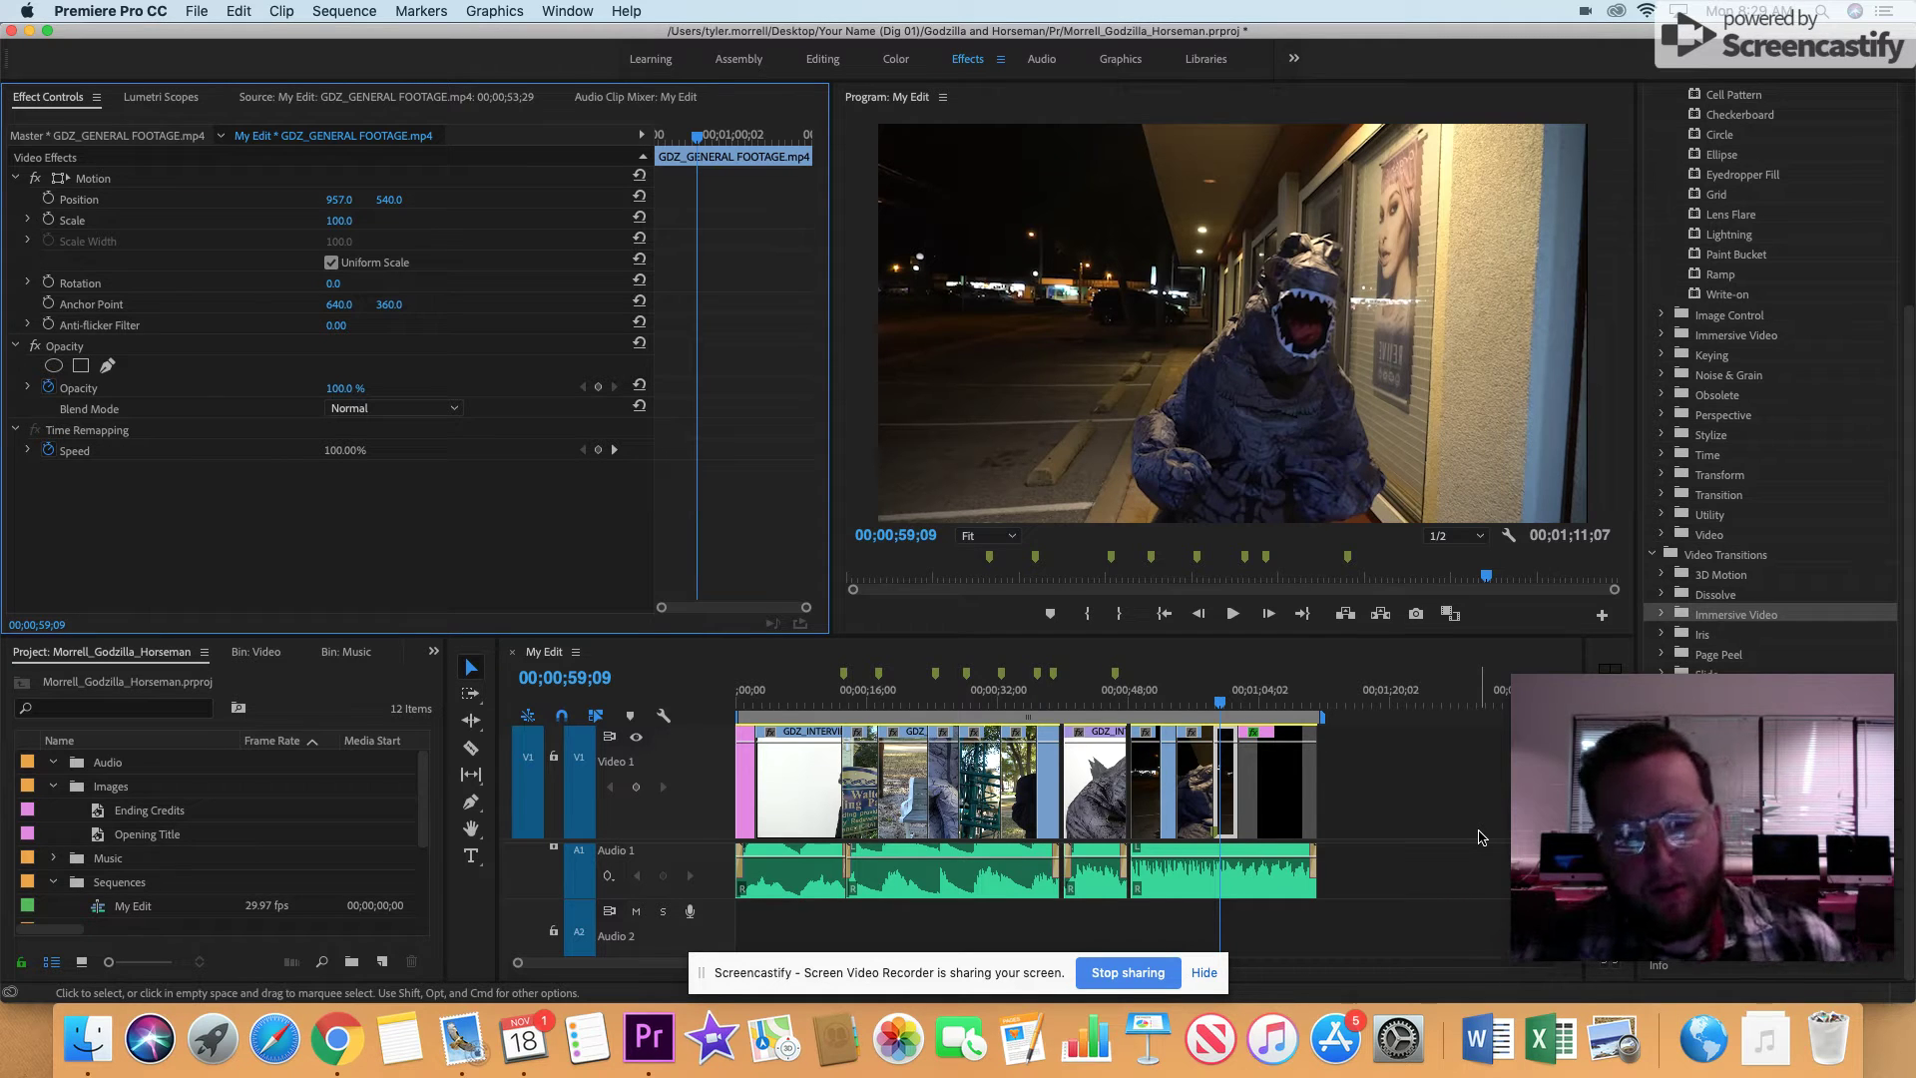
- Read through the Godzilla assignment brief, highlighting its lightning keyframe requirement
click(1204, 973)
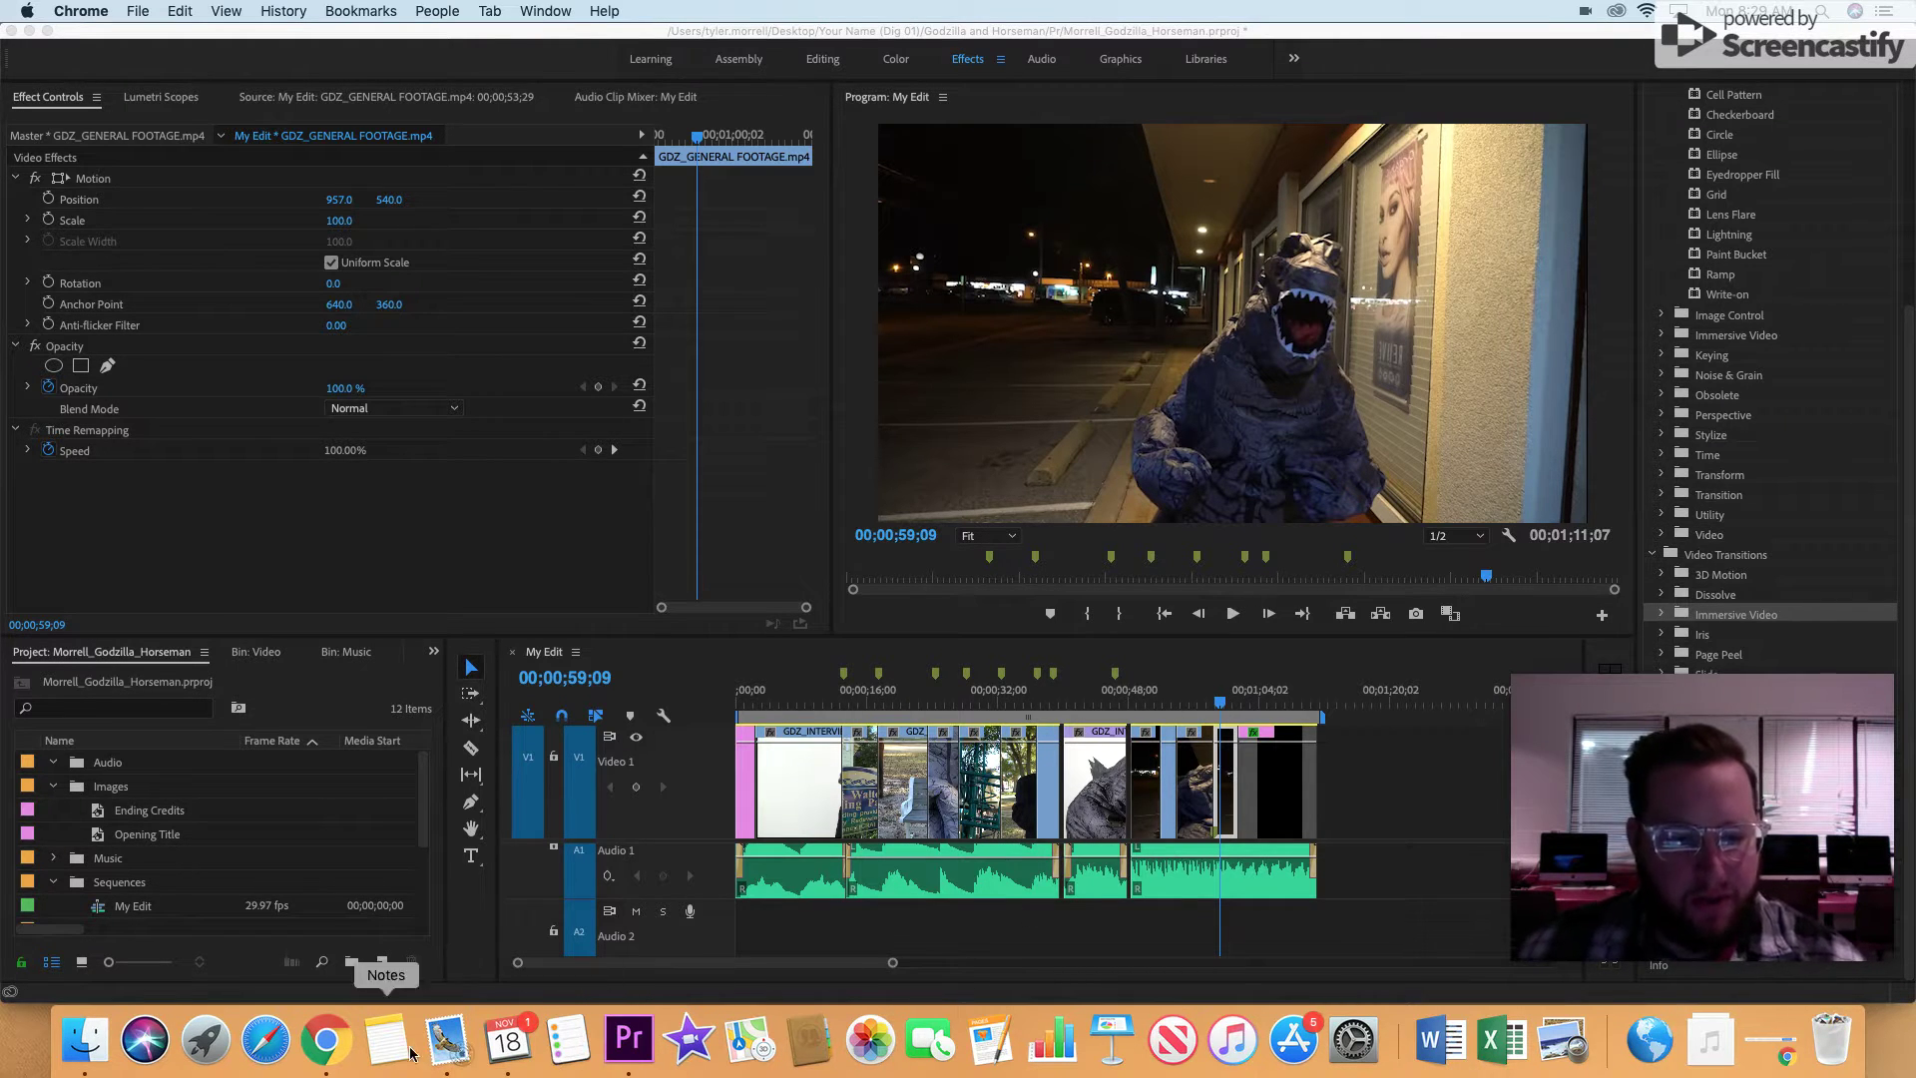
click(327, 1042)
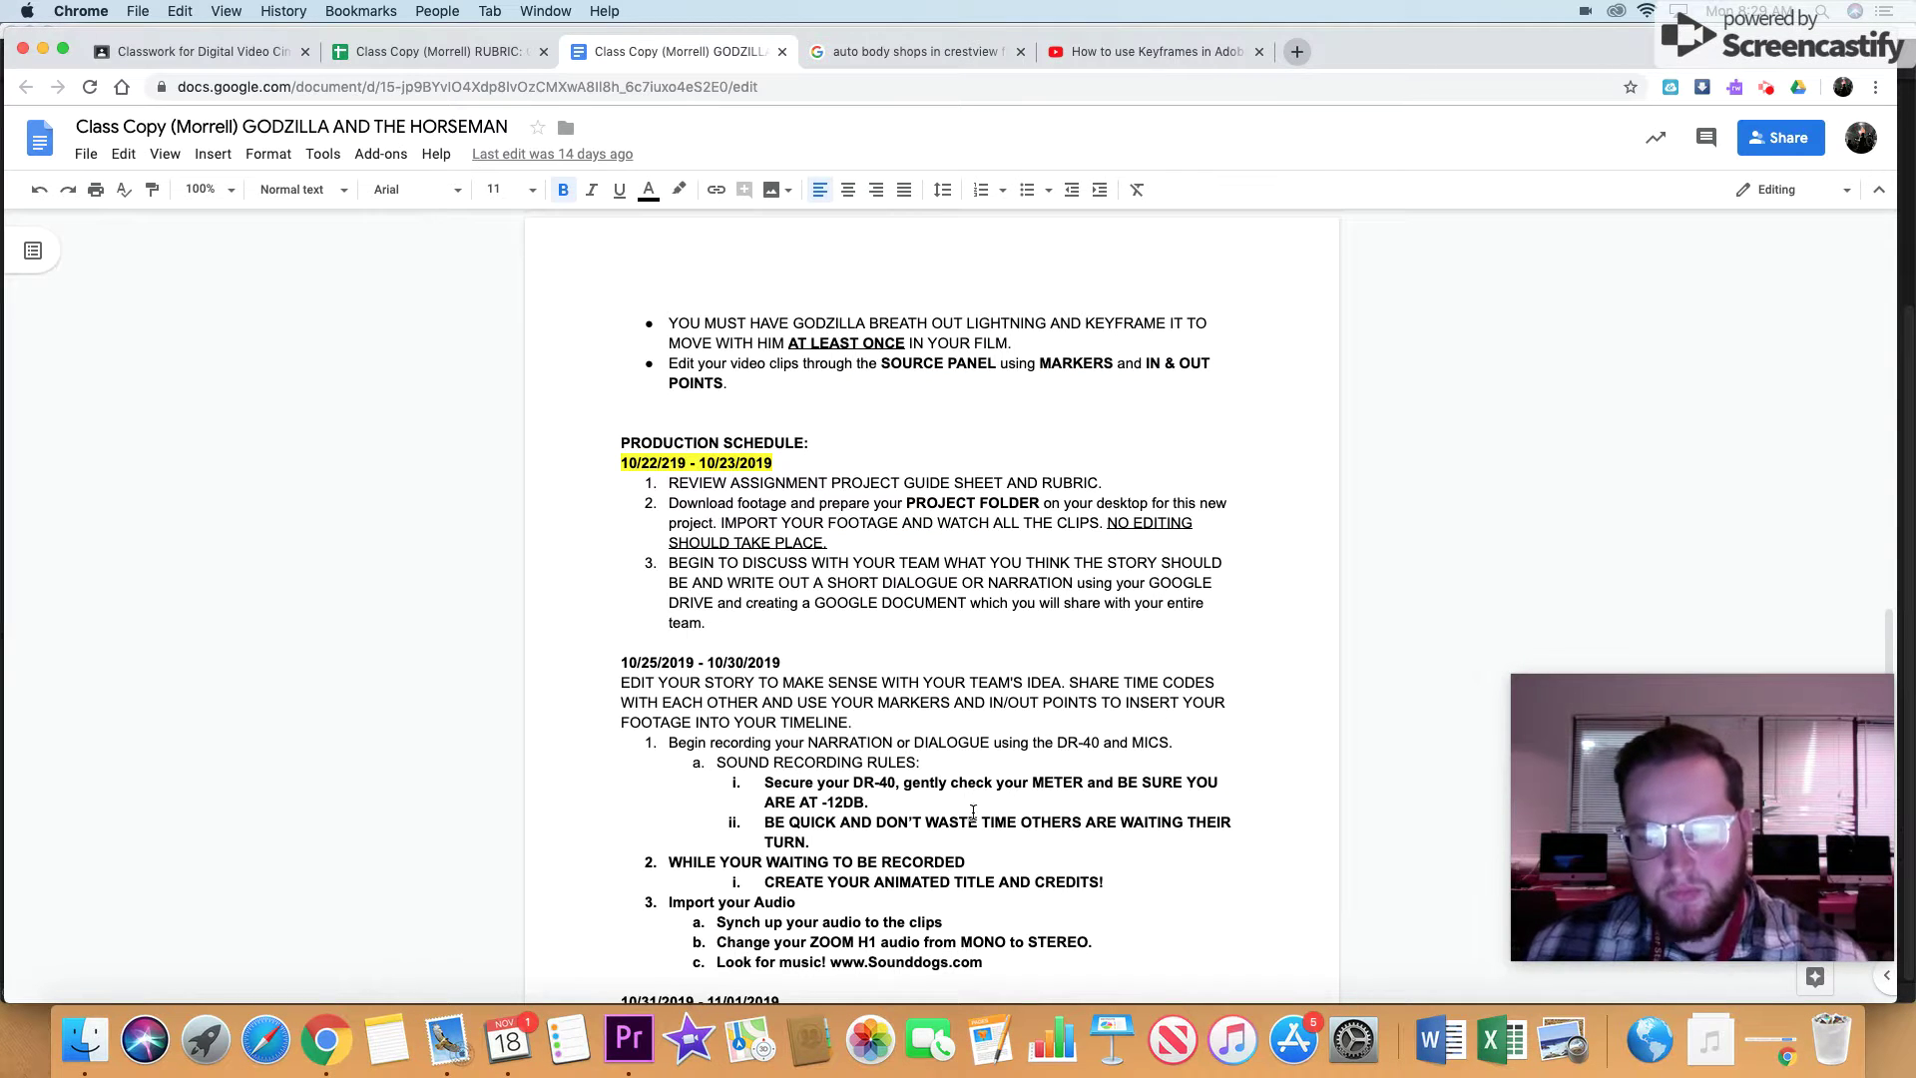
scroll(1111, 860, down, 1)
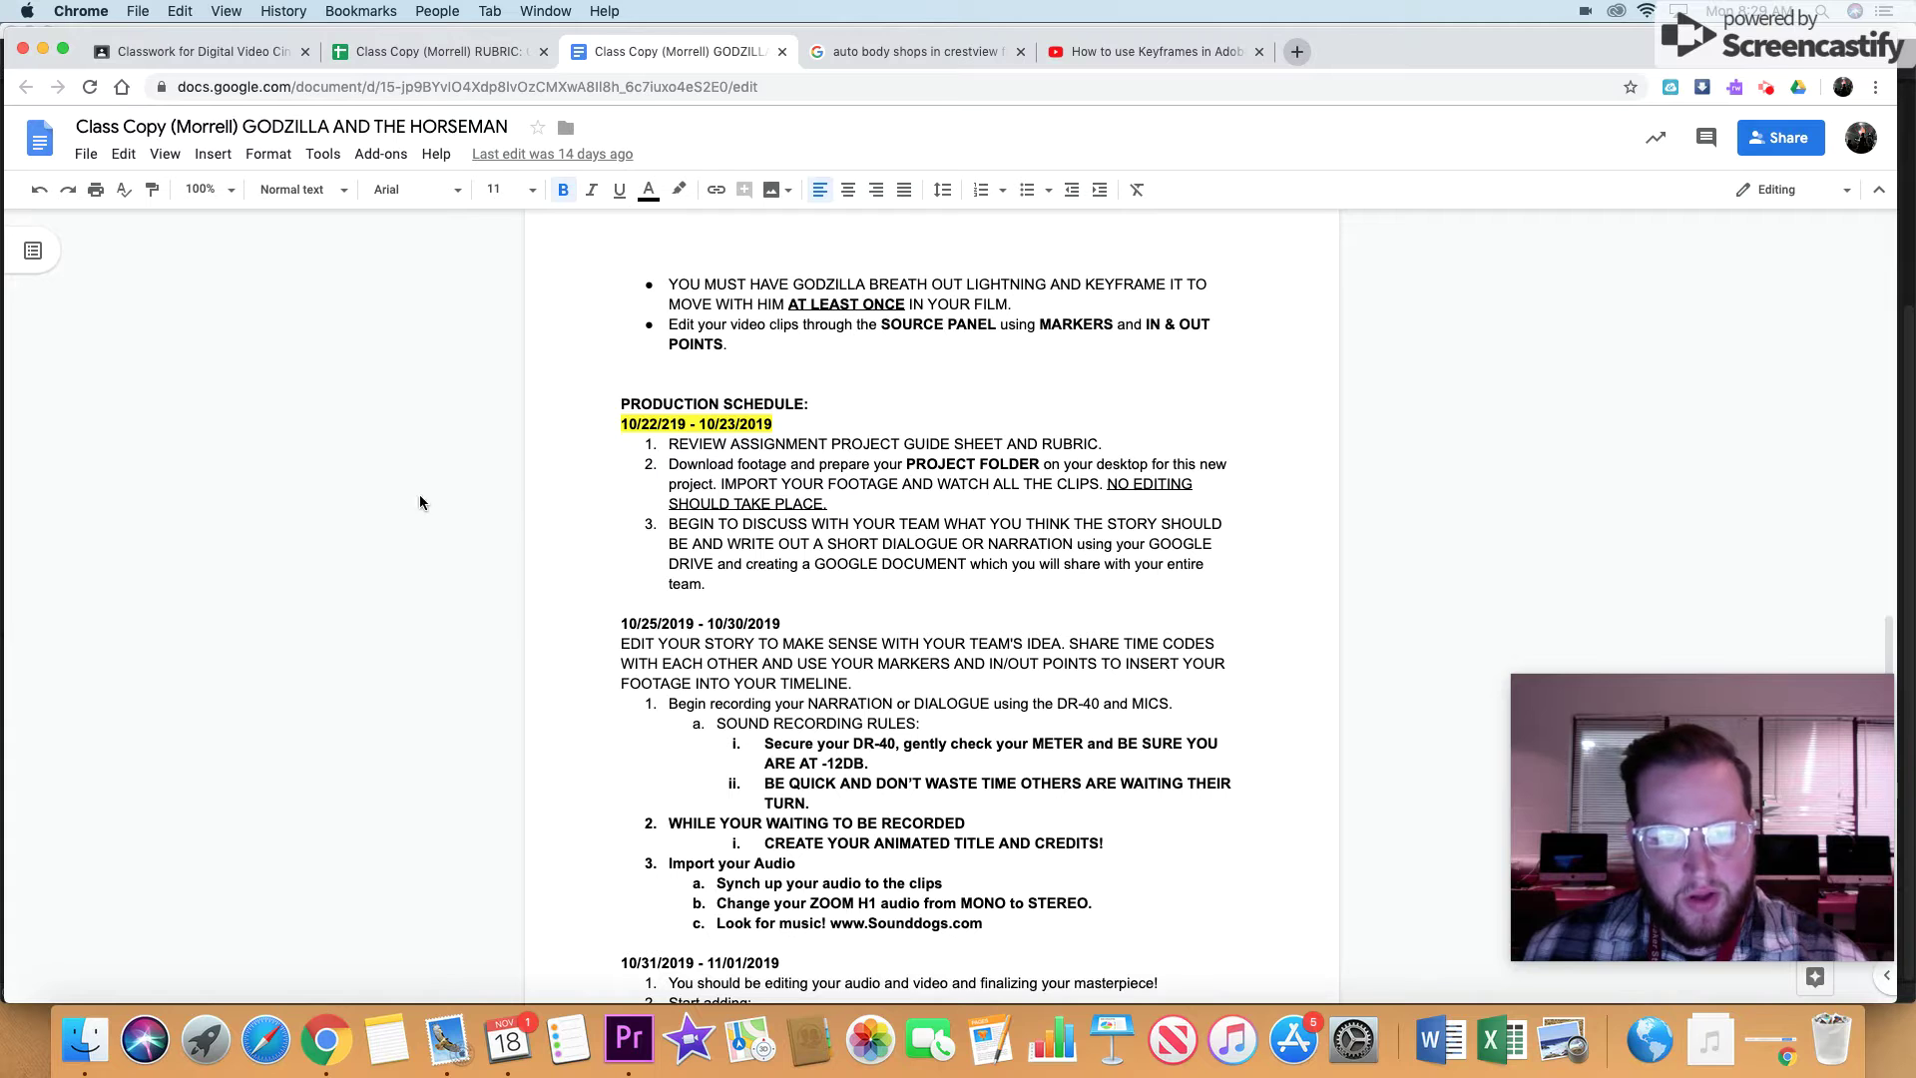
scroll(800, 682, up, 5)
scroll(800, 683, down, 5)
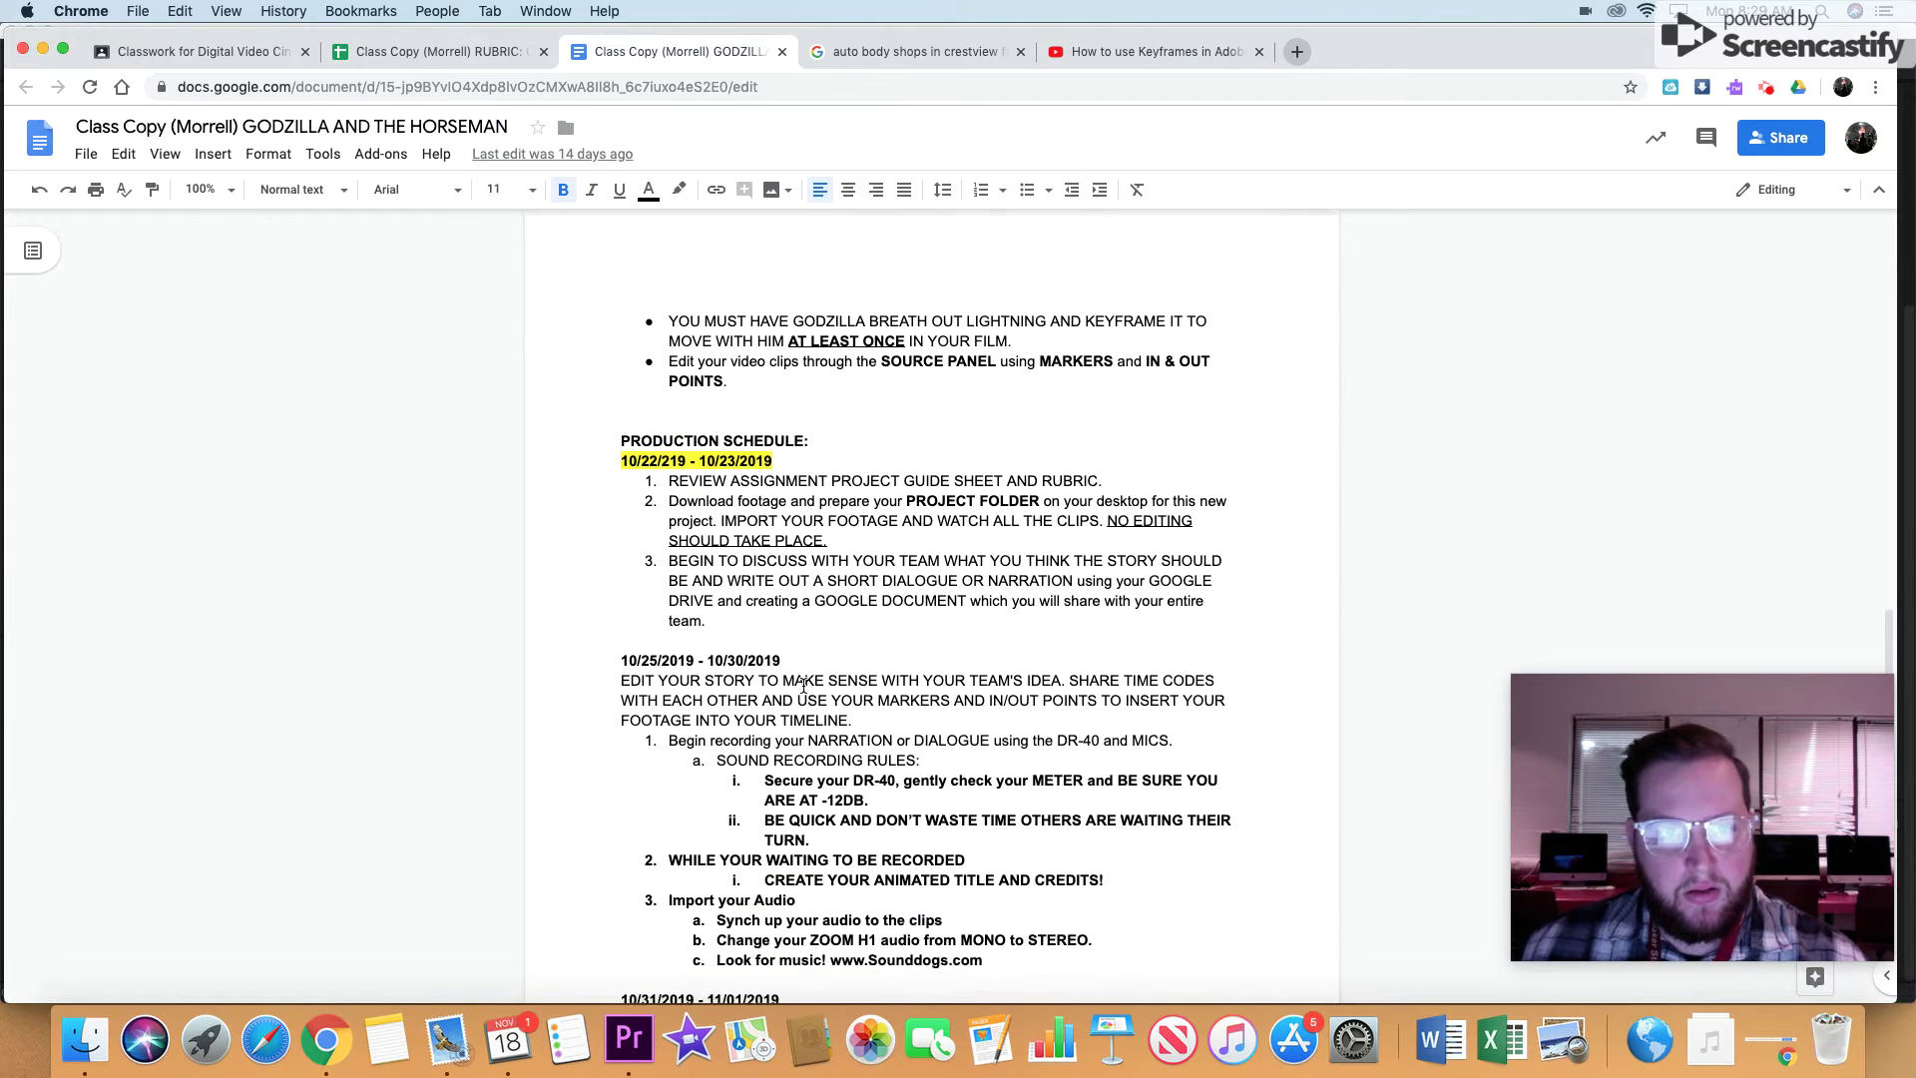
scroll(804, 684, down, 5)
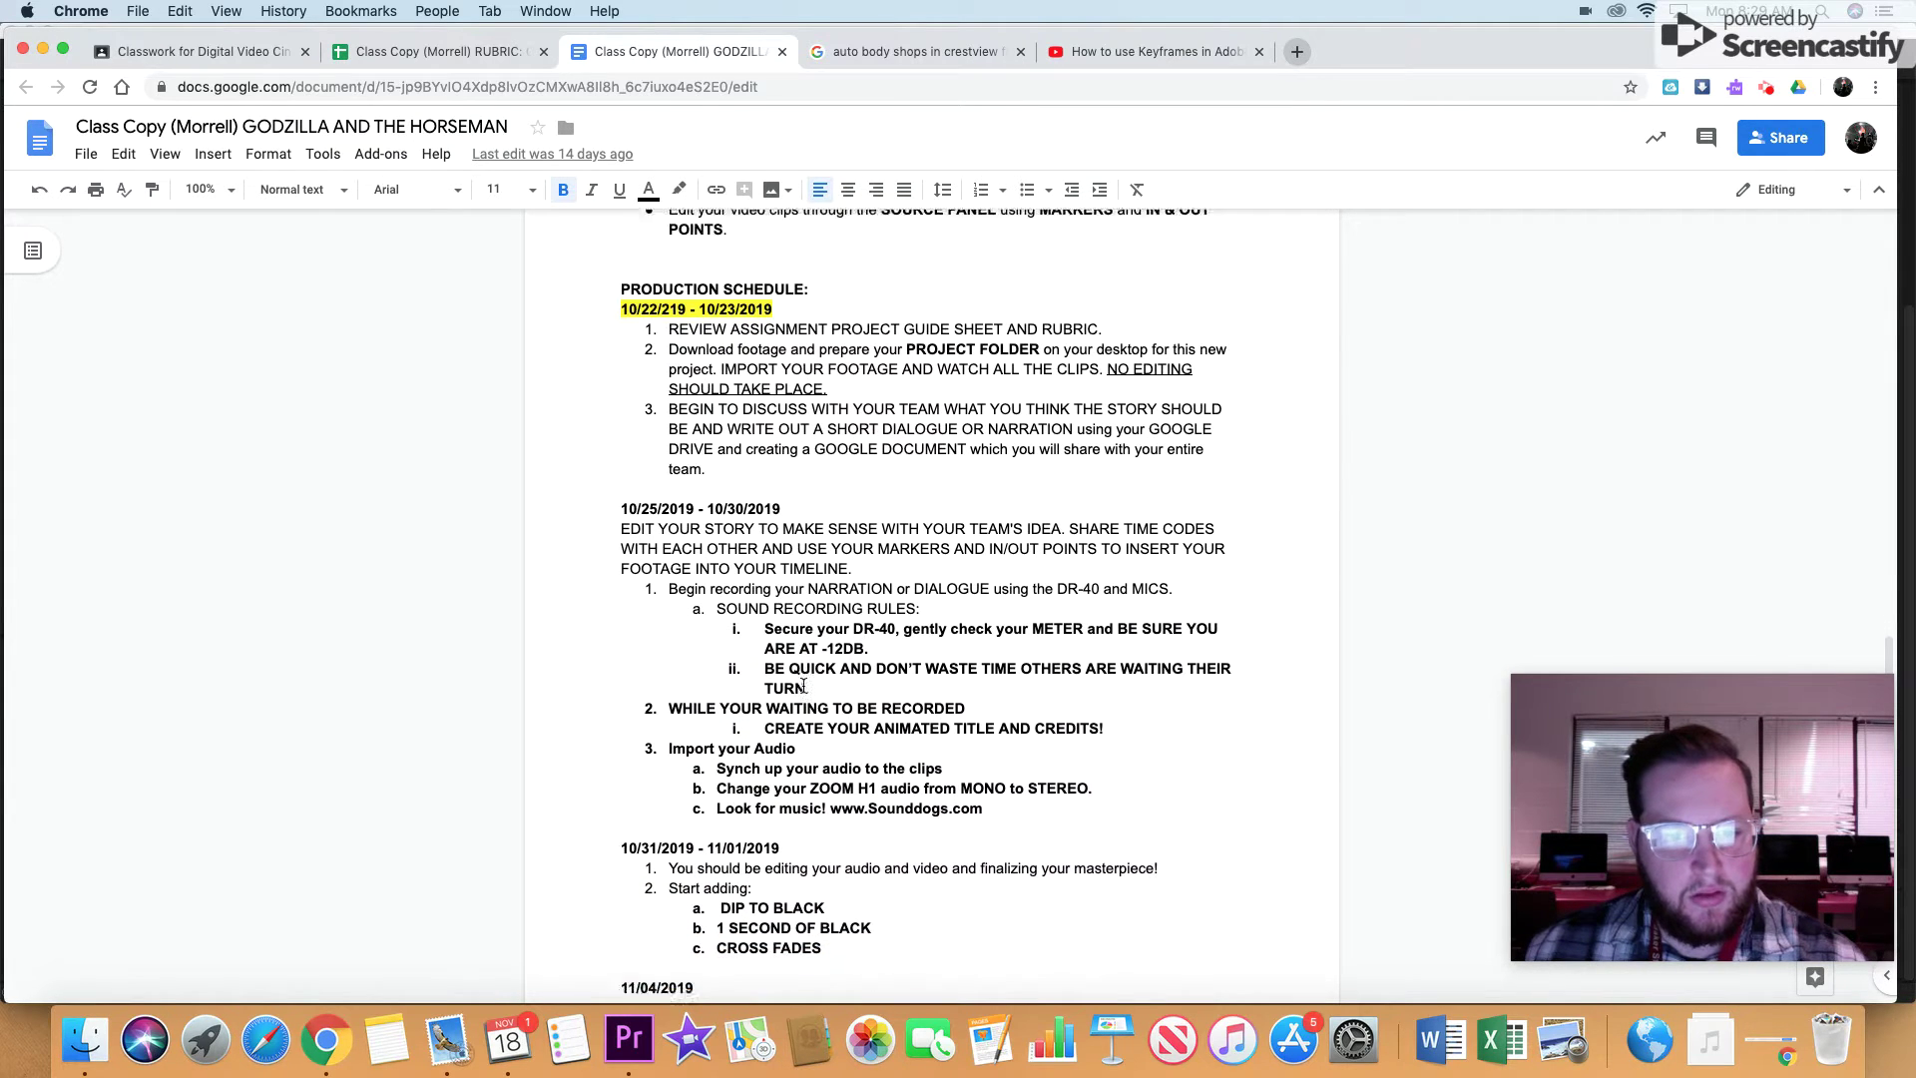
scroll(807, 689, down, 1)
scroll(804, 688, up, 6)
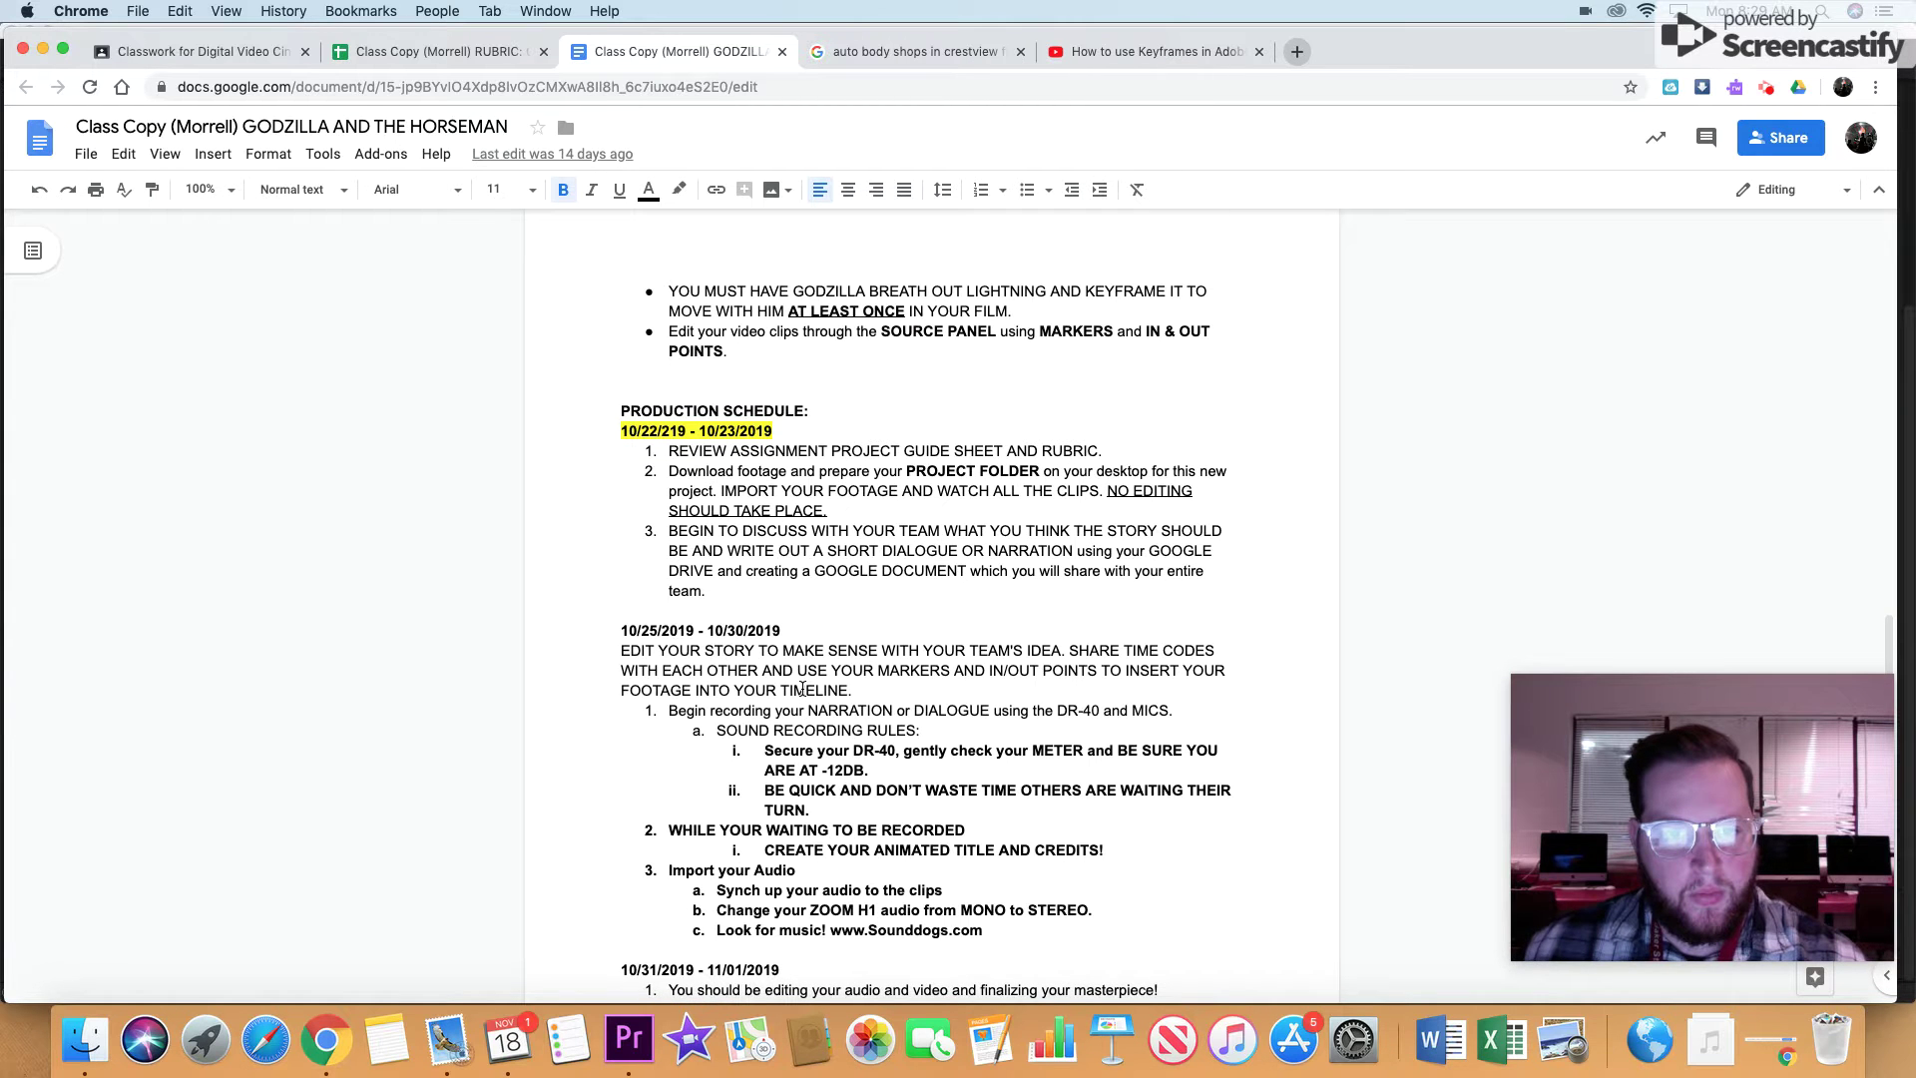
scroll(803, 688, down, 3)
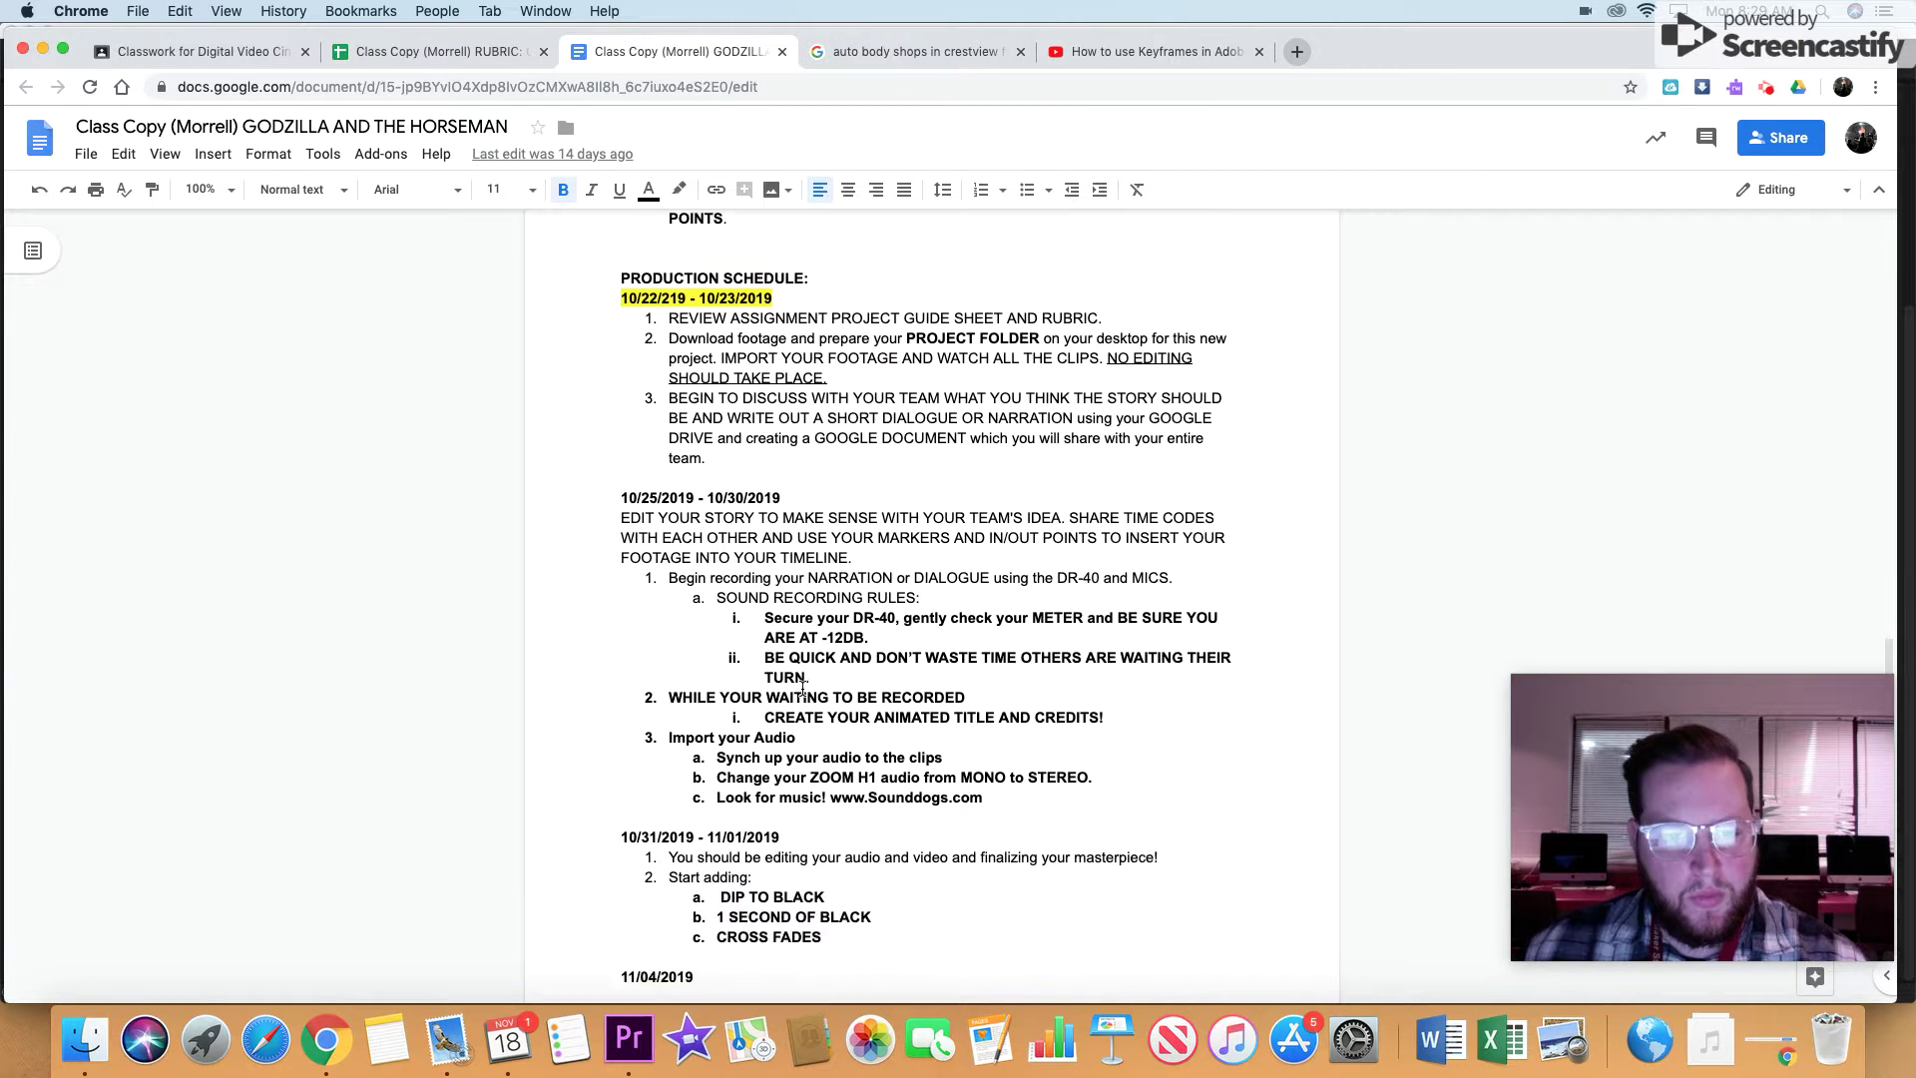
scroll(803, 688, down, 15)
scroll(803, 688, up, 20)
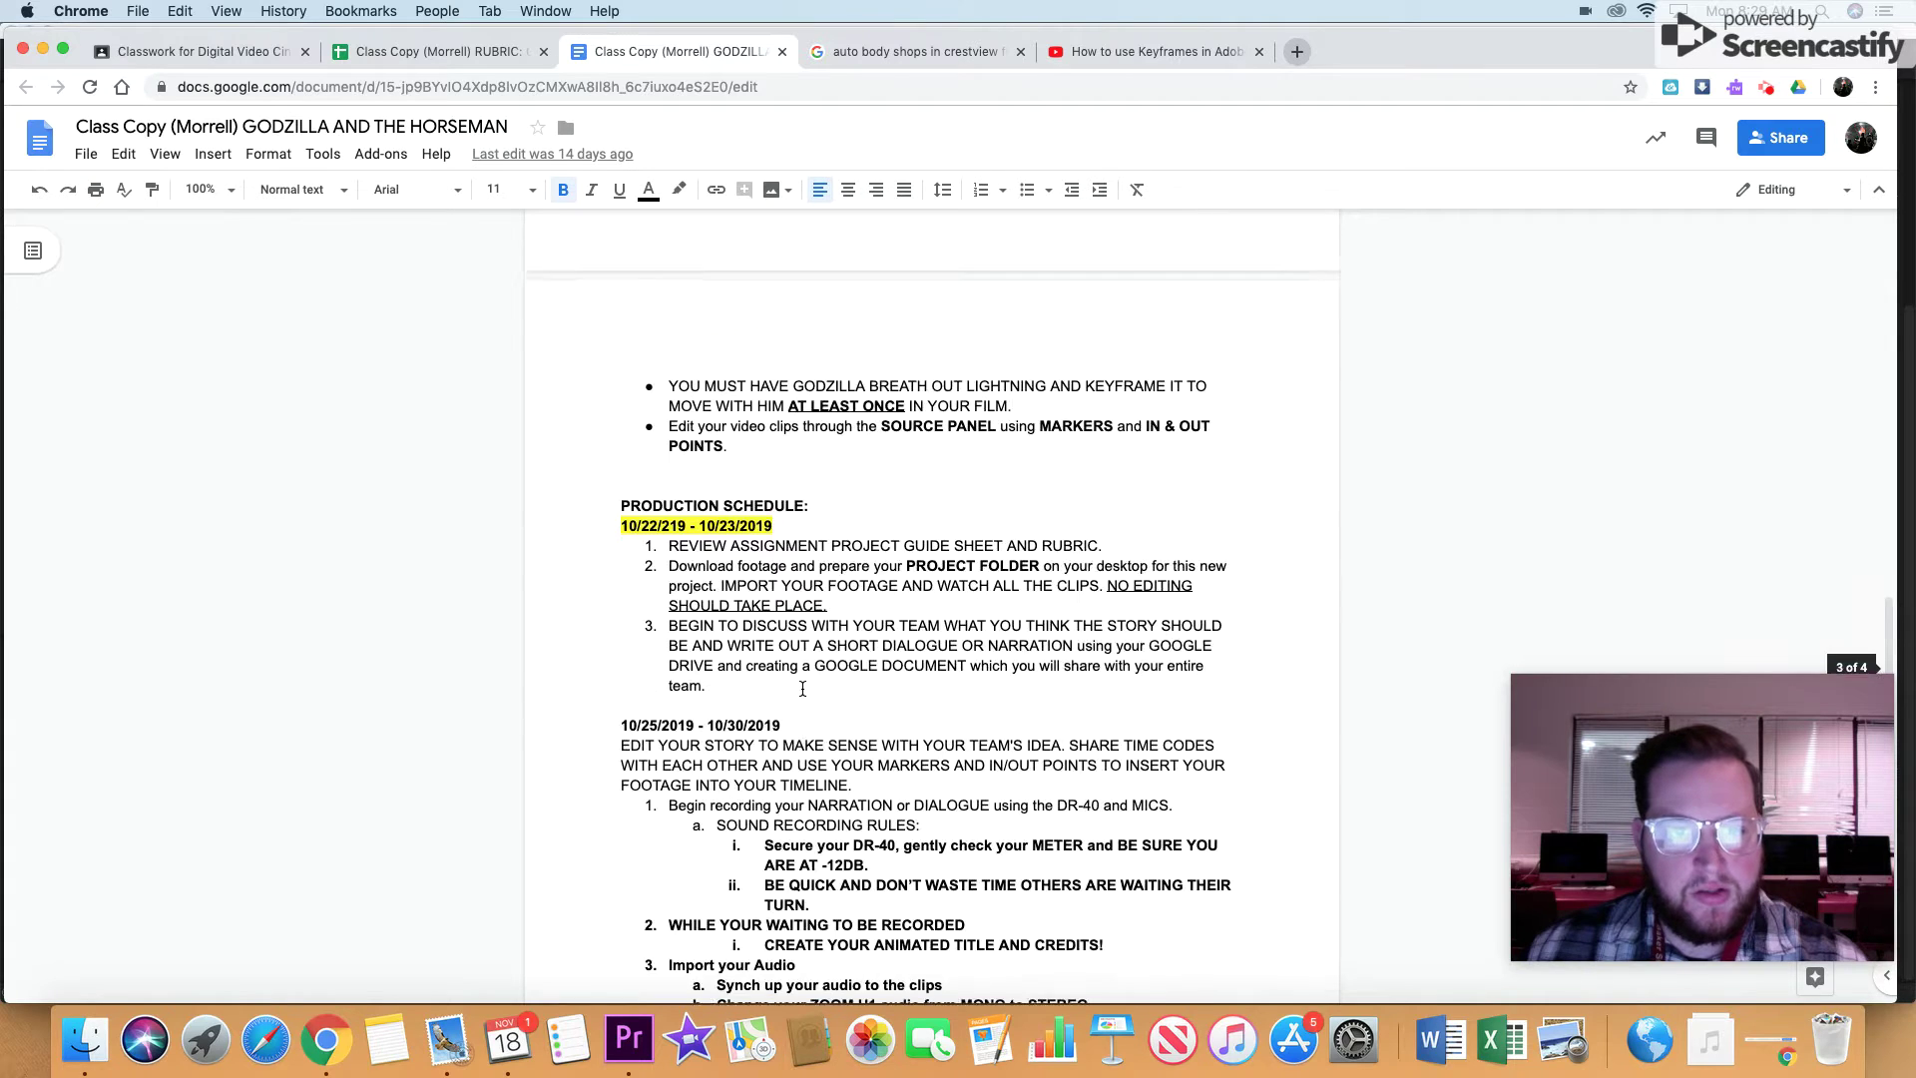
scroll(803, 689, up, 9)
scroll(802, 689, down, 9)
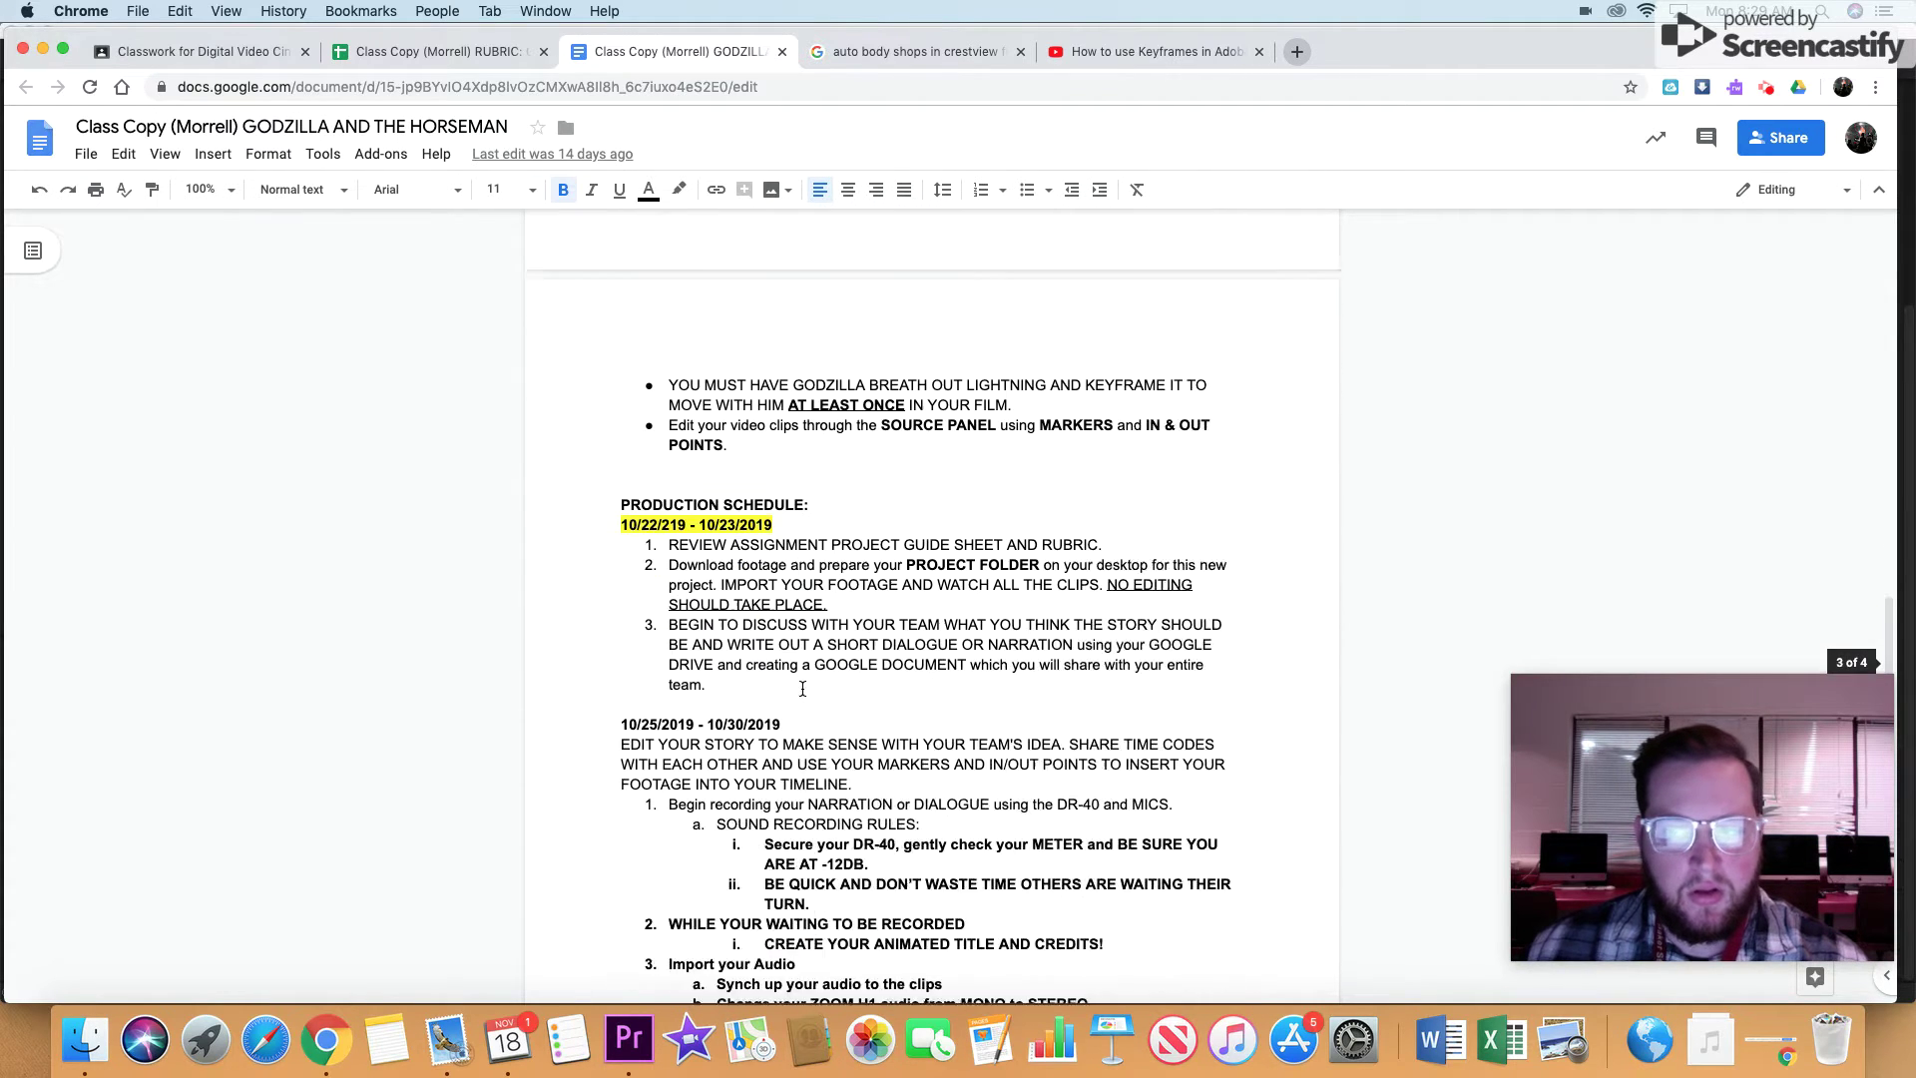
scroll(802, 689, down, 4)
scroll(802, 689, up, 4)
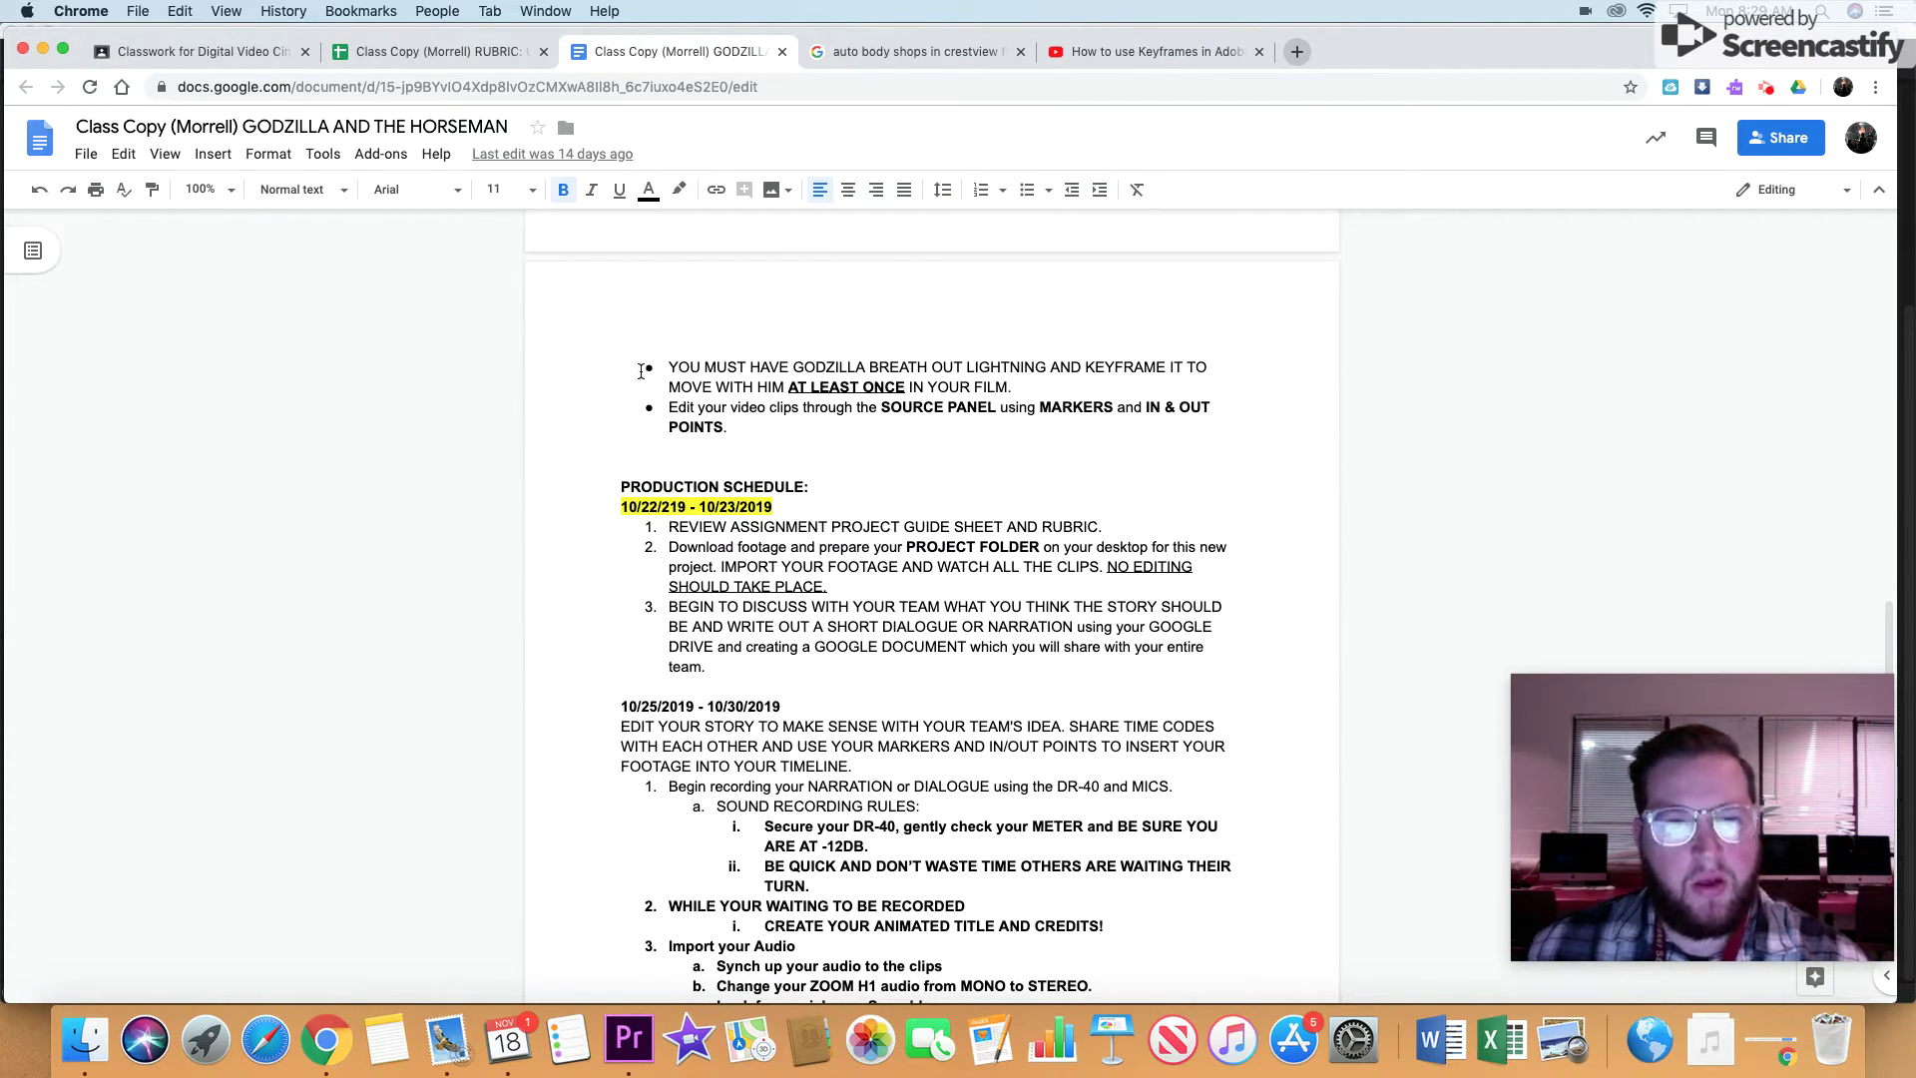
drag(641, 371, 1172, 396)
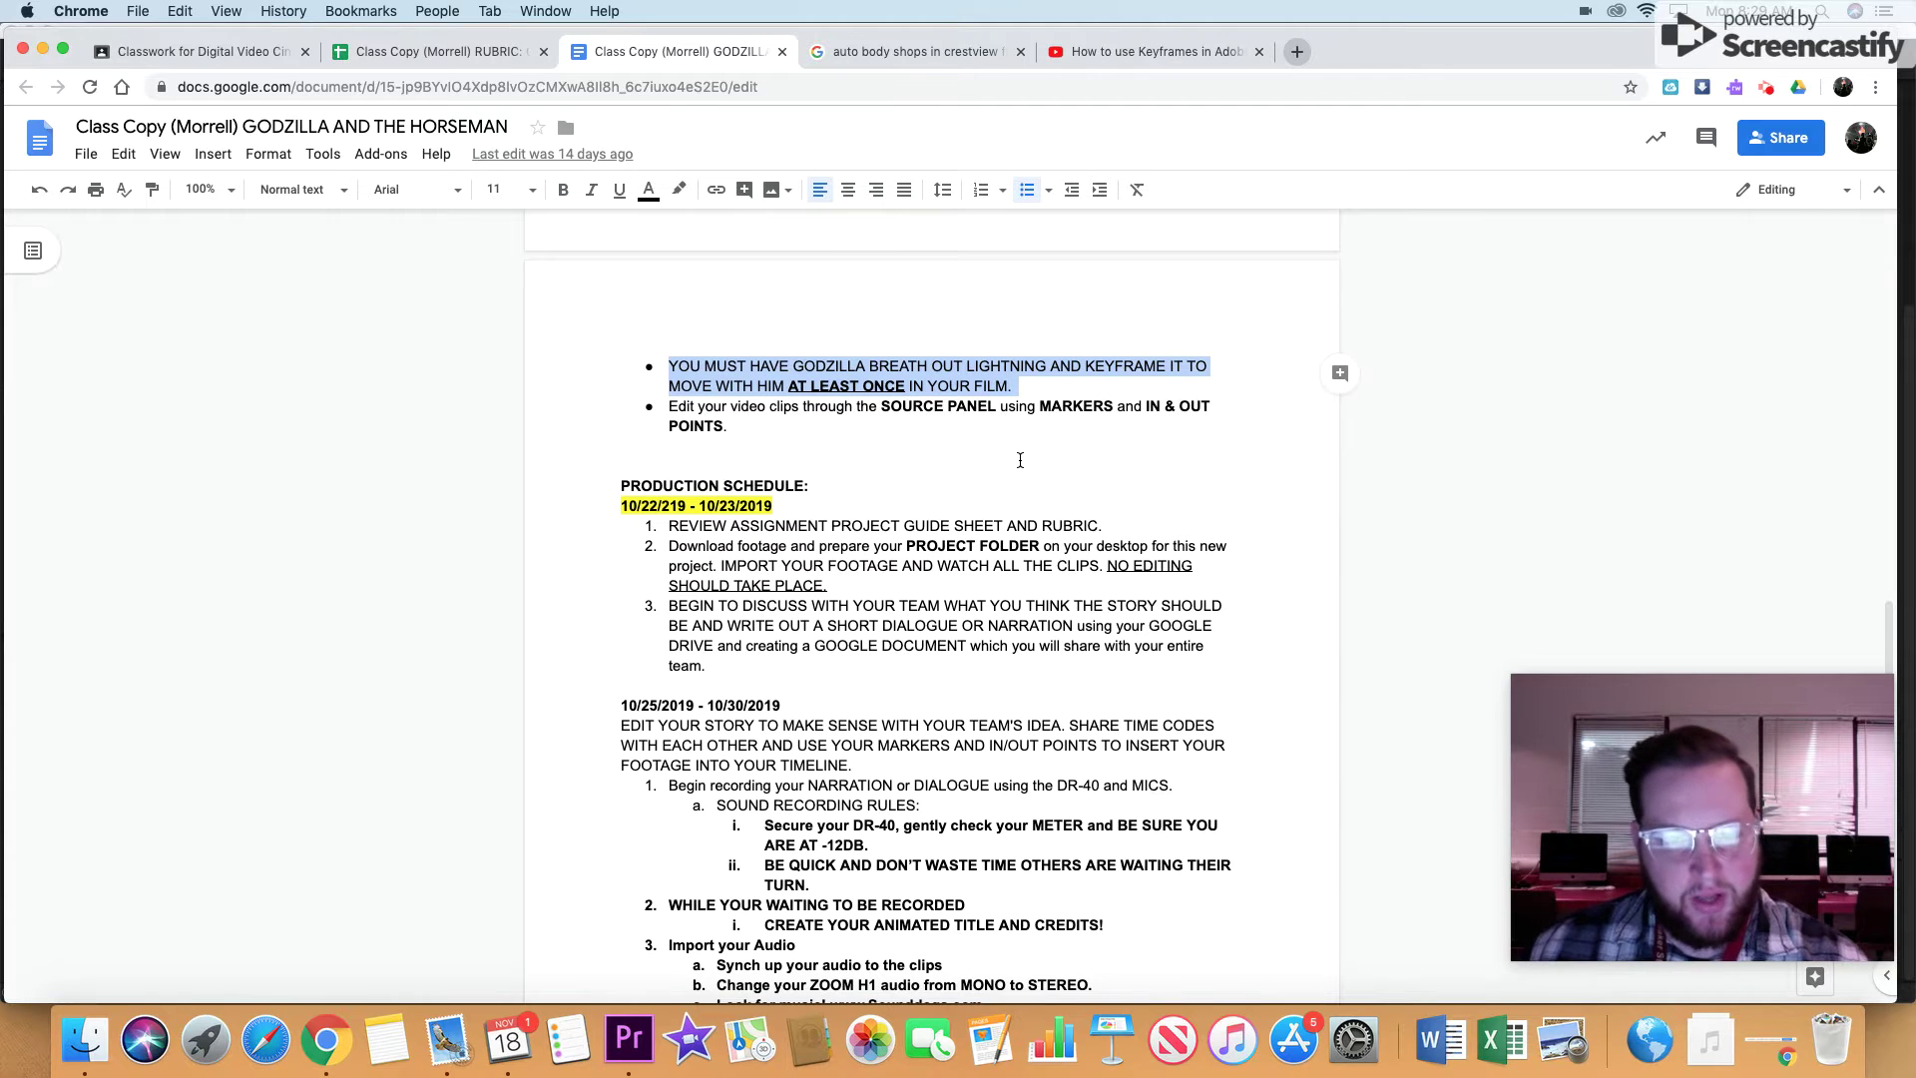
click(854, 453)
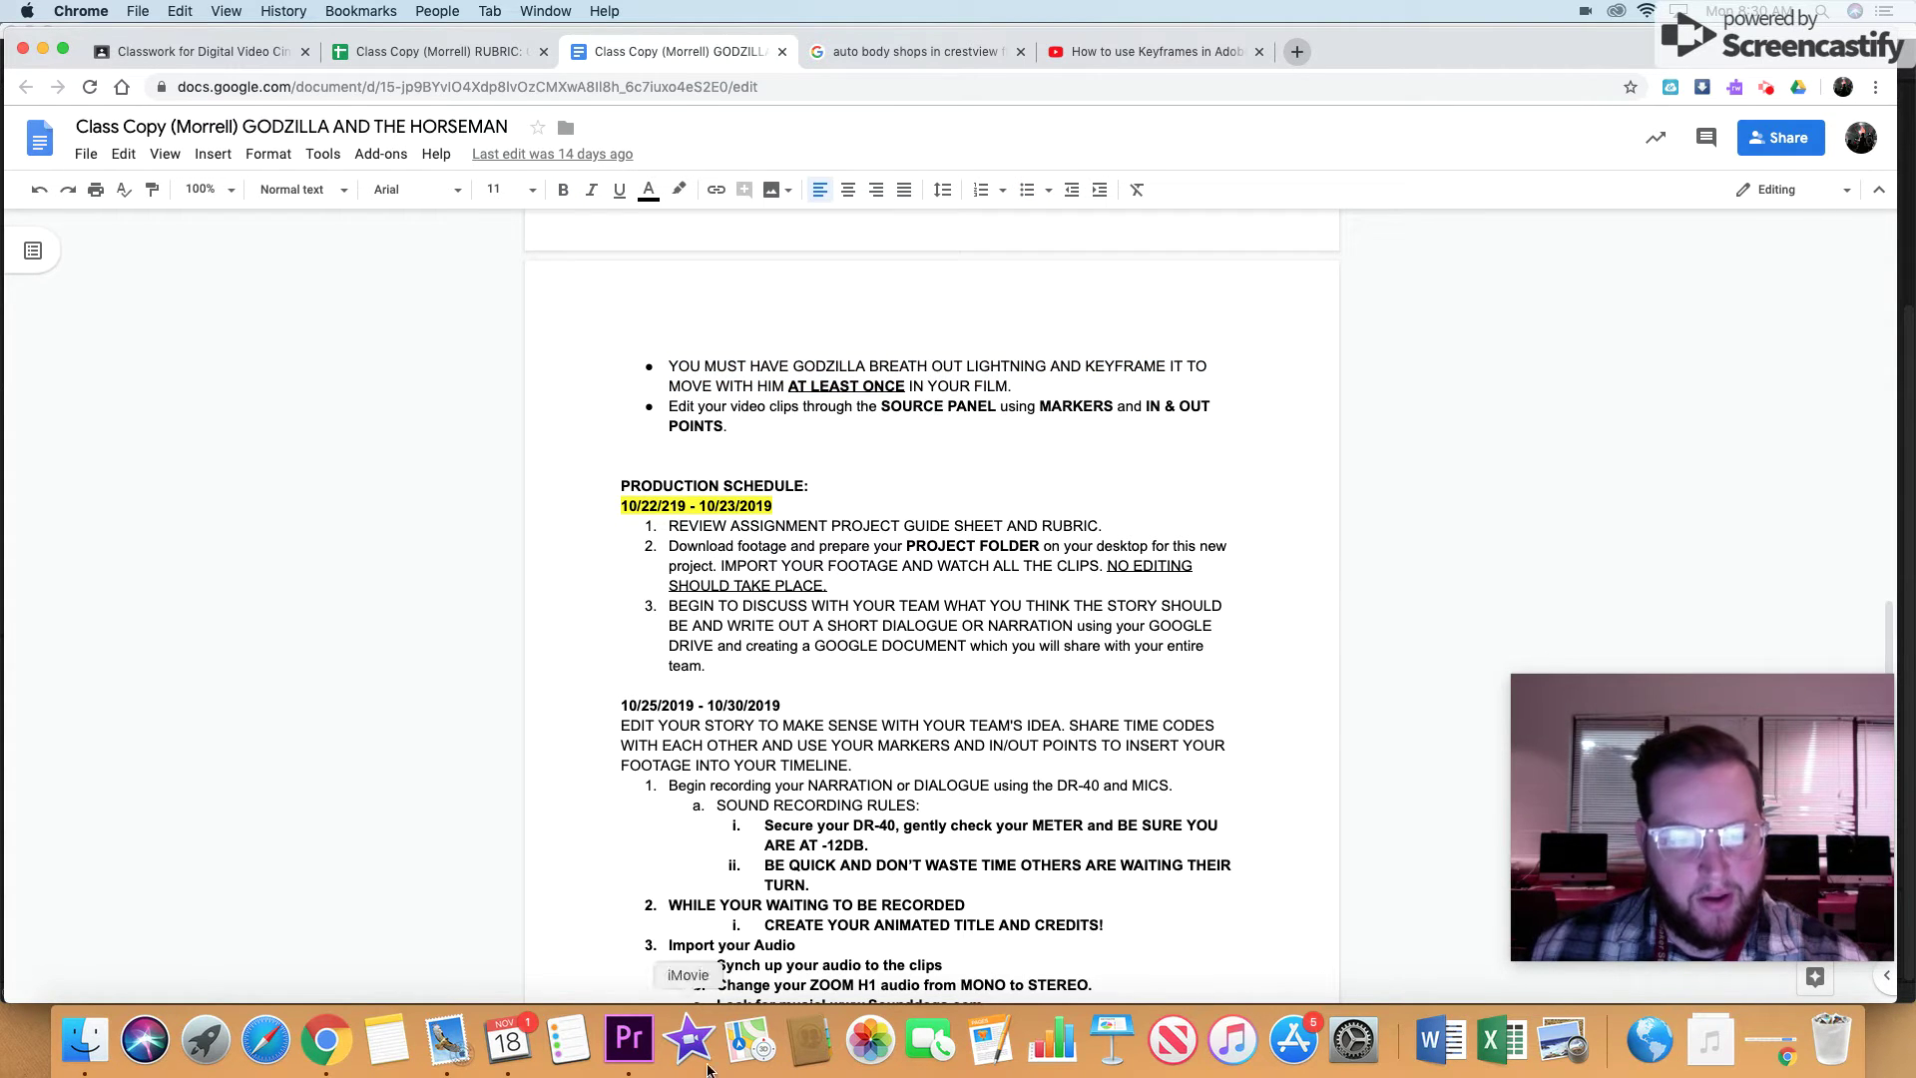
- Back in Premiere, scrub the My Edit sequence from its start through the opening shots
click(627, 1040)
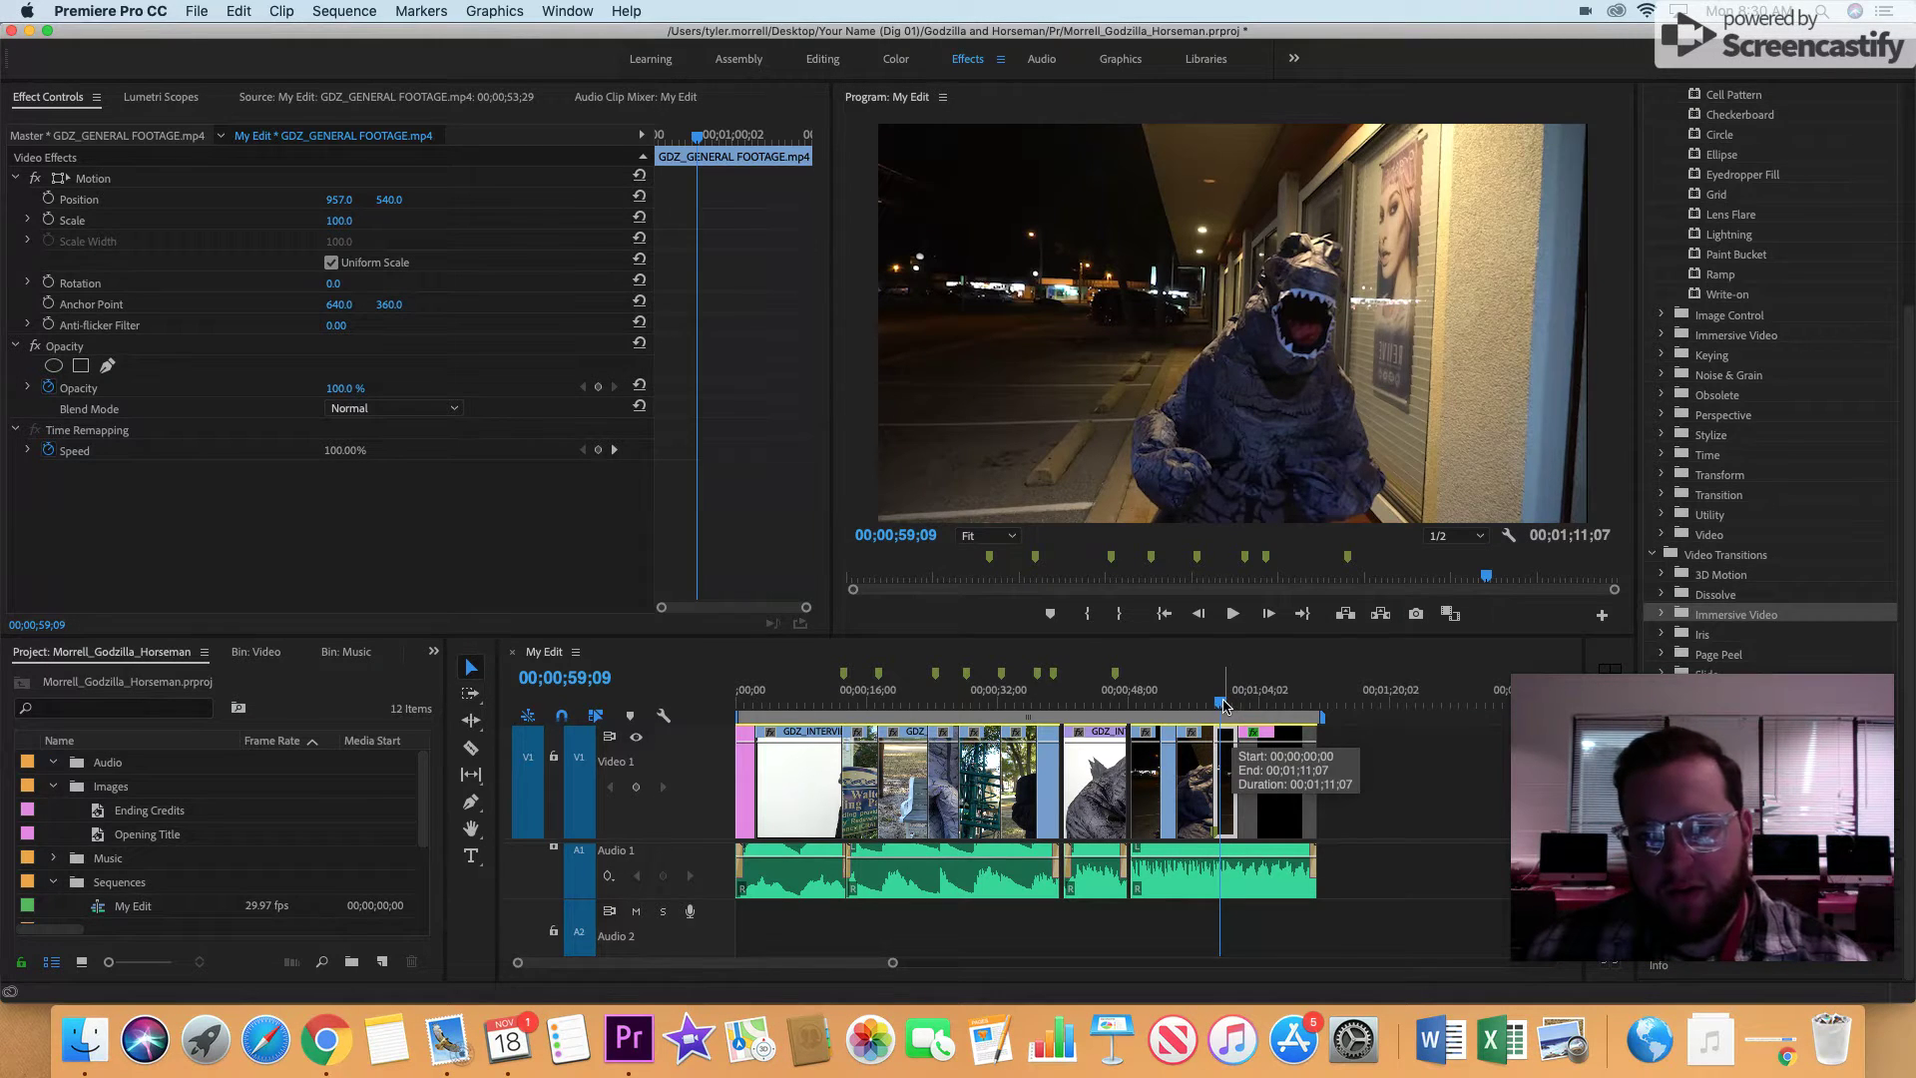
drag(1219, 701, 750, 880)
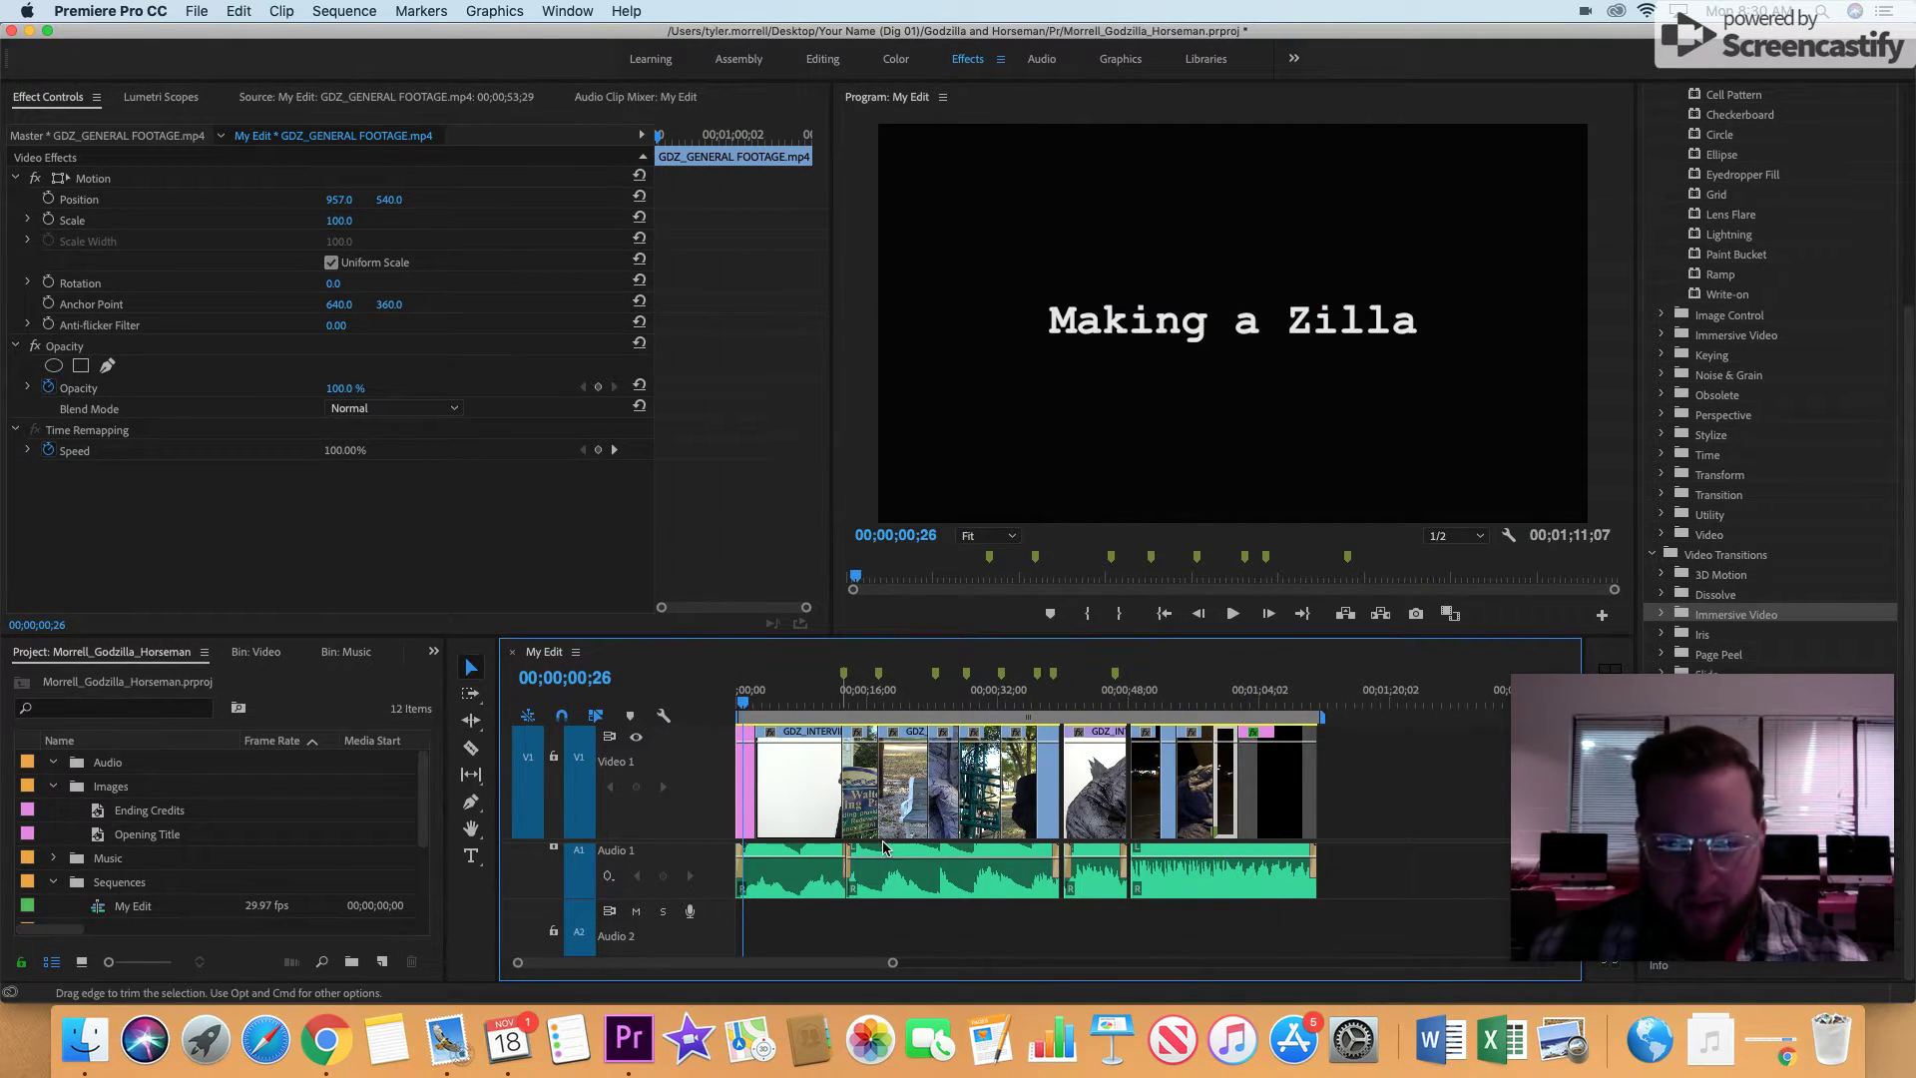
drag(742, 702, 717, 788)
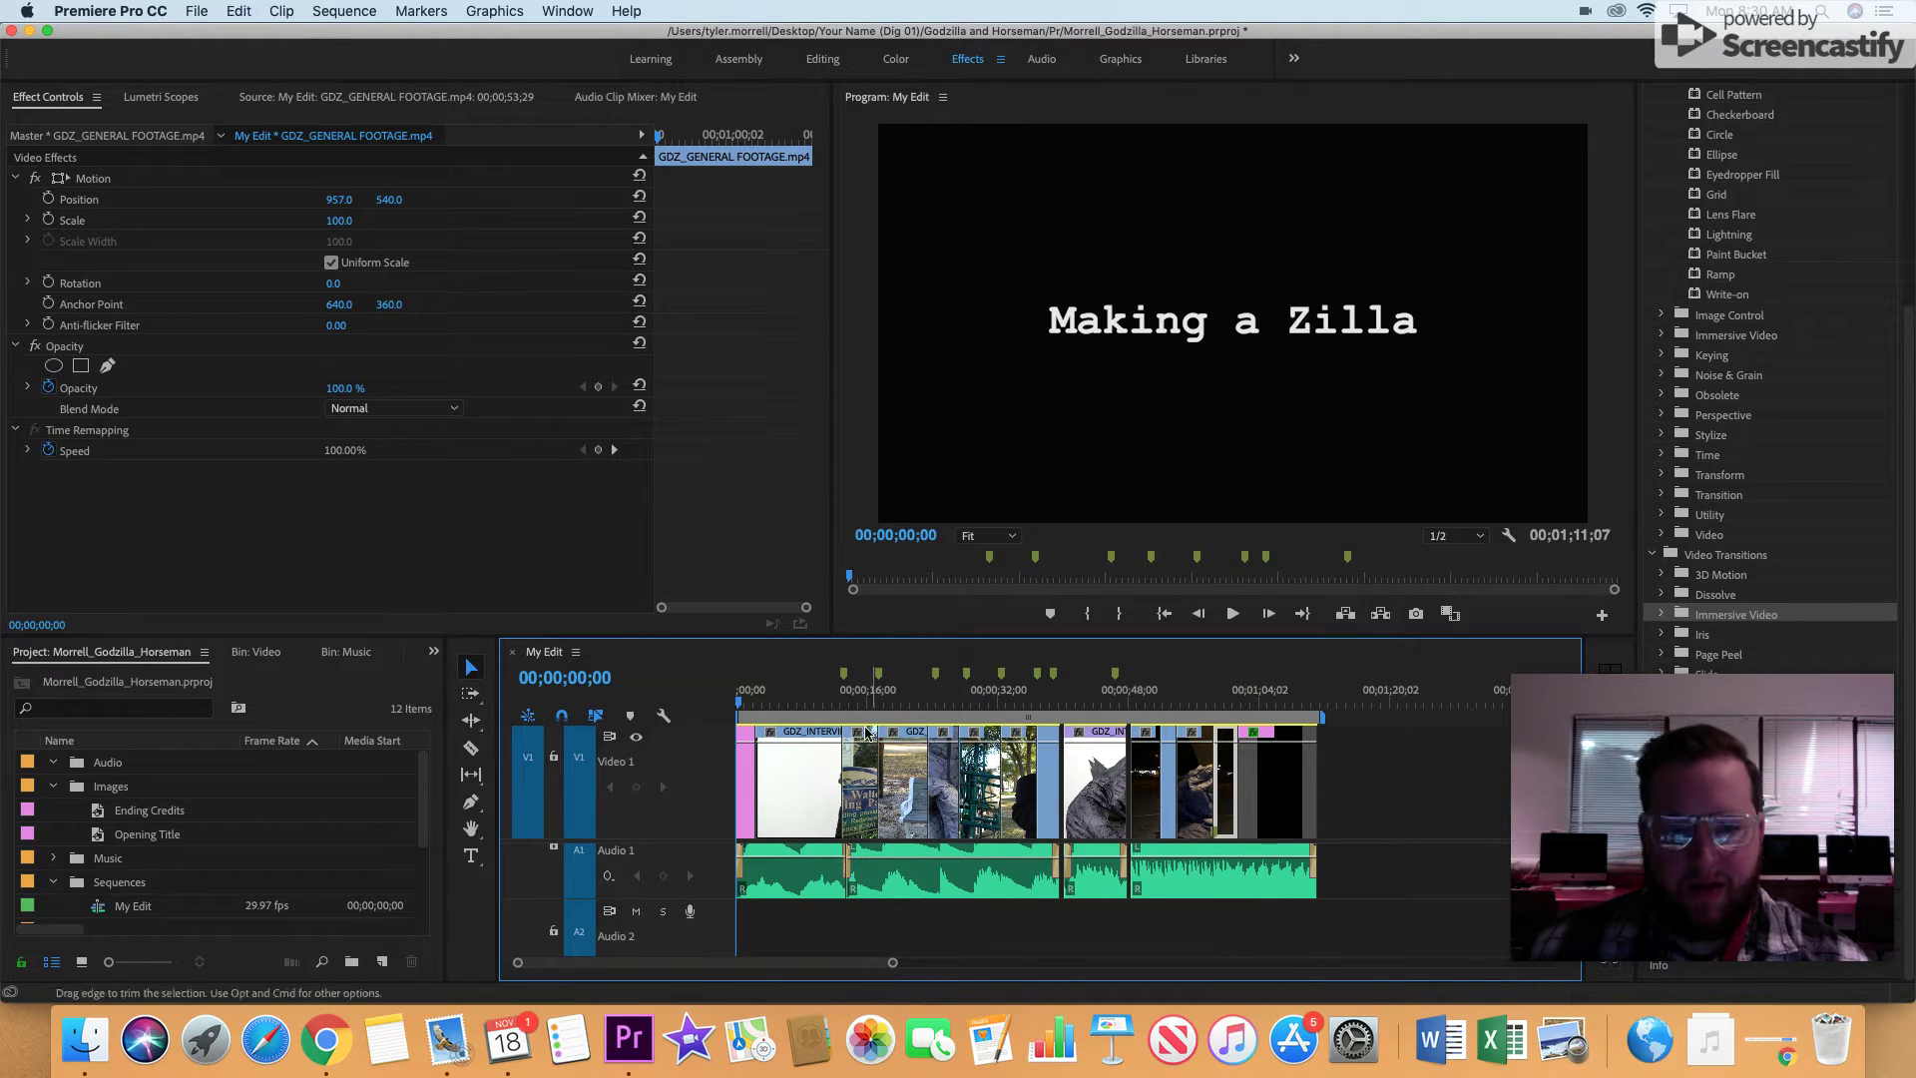
drag(740, 706, 1188, 770)
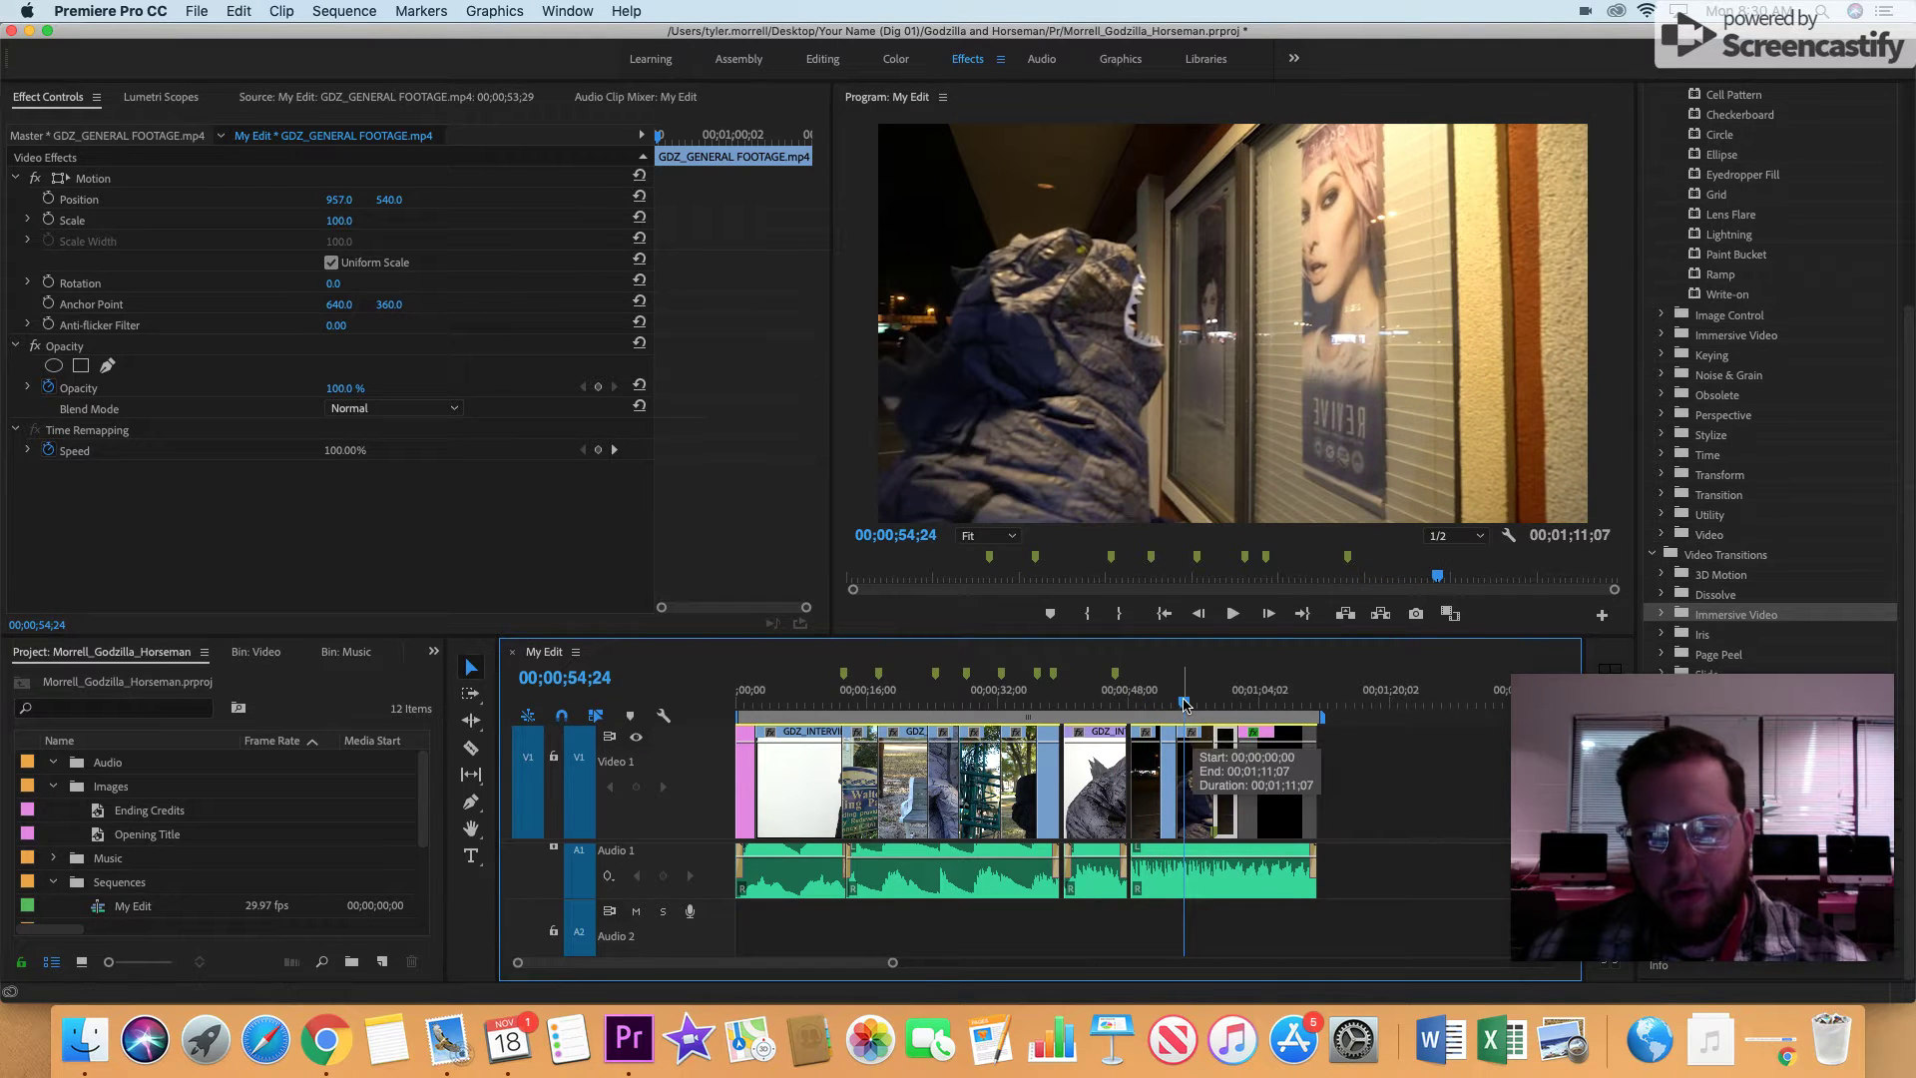
key(XF86AudioLowerVolume)
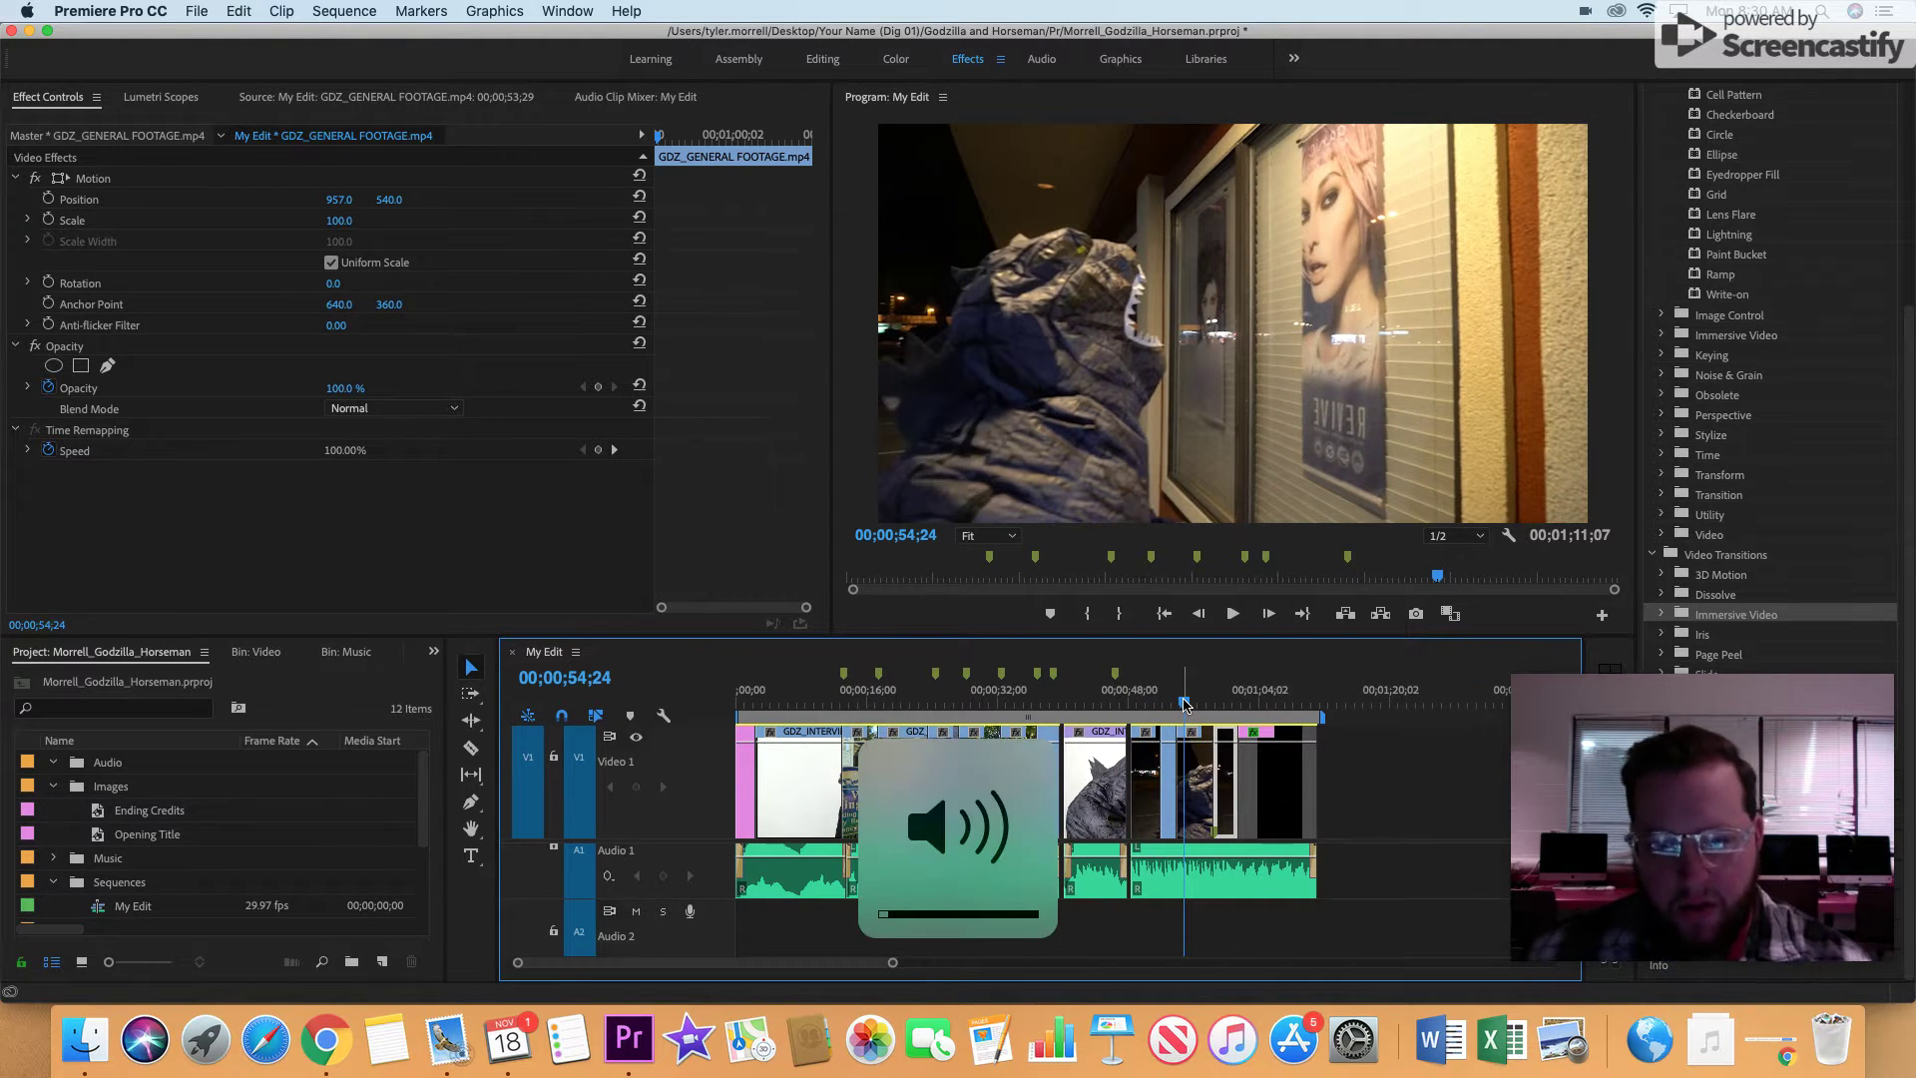
- Play the edit from the Godzilla shot and stop on the window shot at 00;00;52;29
drag(1185, 703, 1187, 706)
key(space)
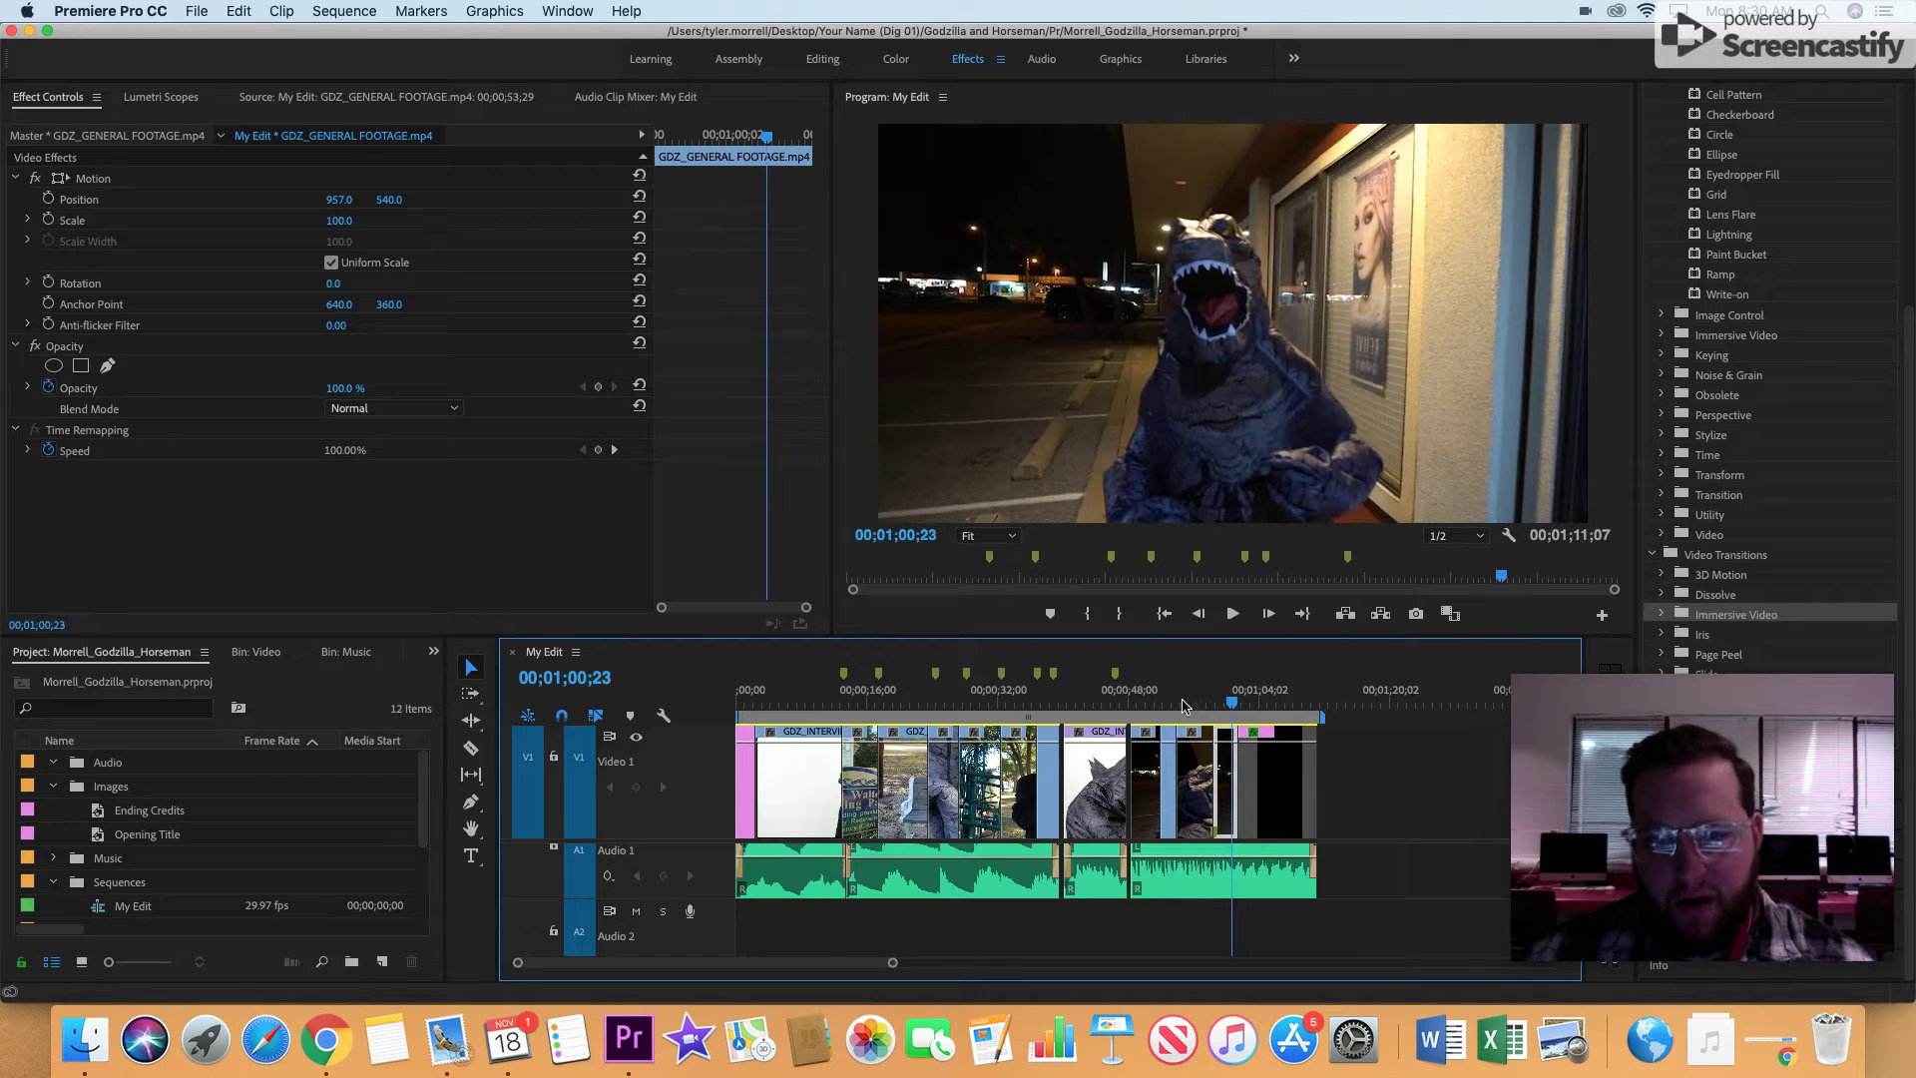
click(1170, 708)
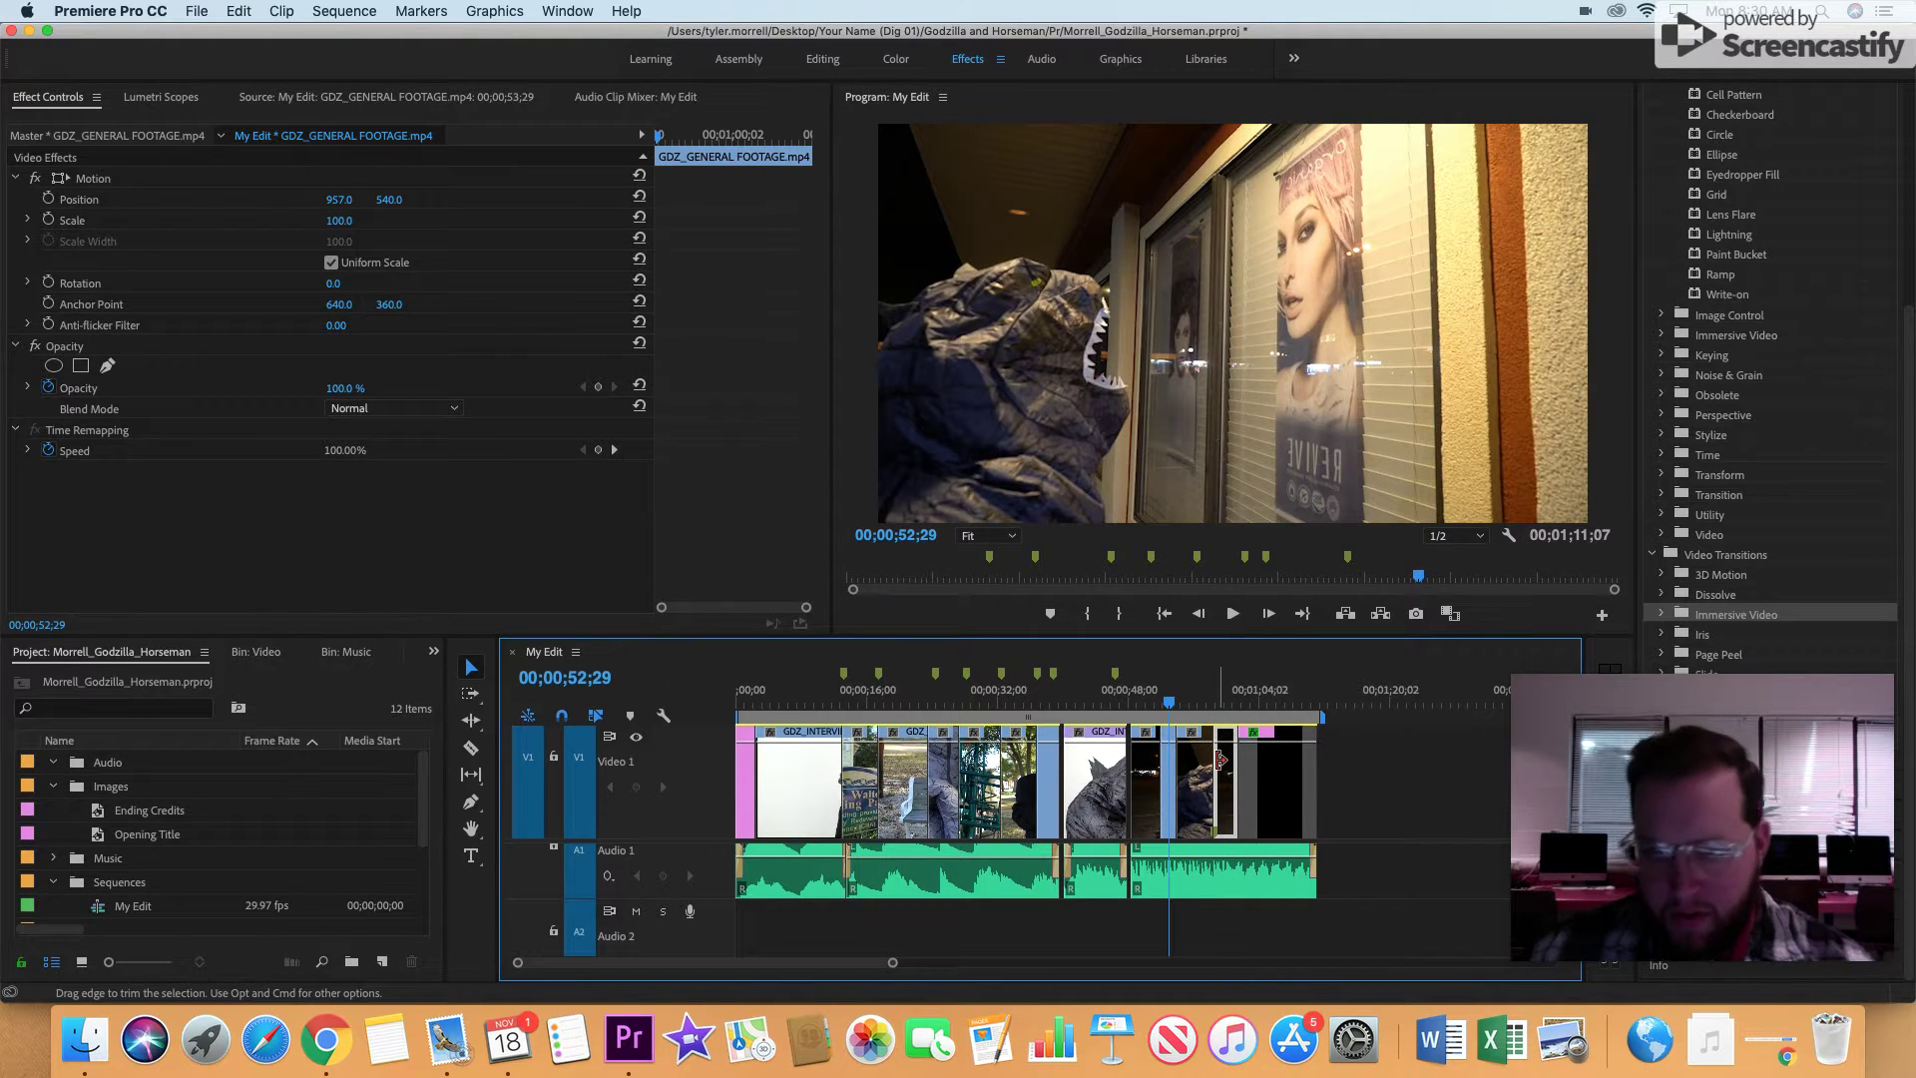
- Zoom the timeline in and scrub the Godzilla shots between 00;00;52;22 and 00;00;55;03
drag(892, 963, 776, 965)
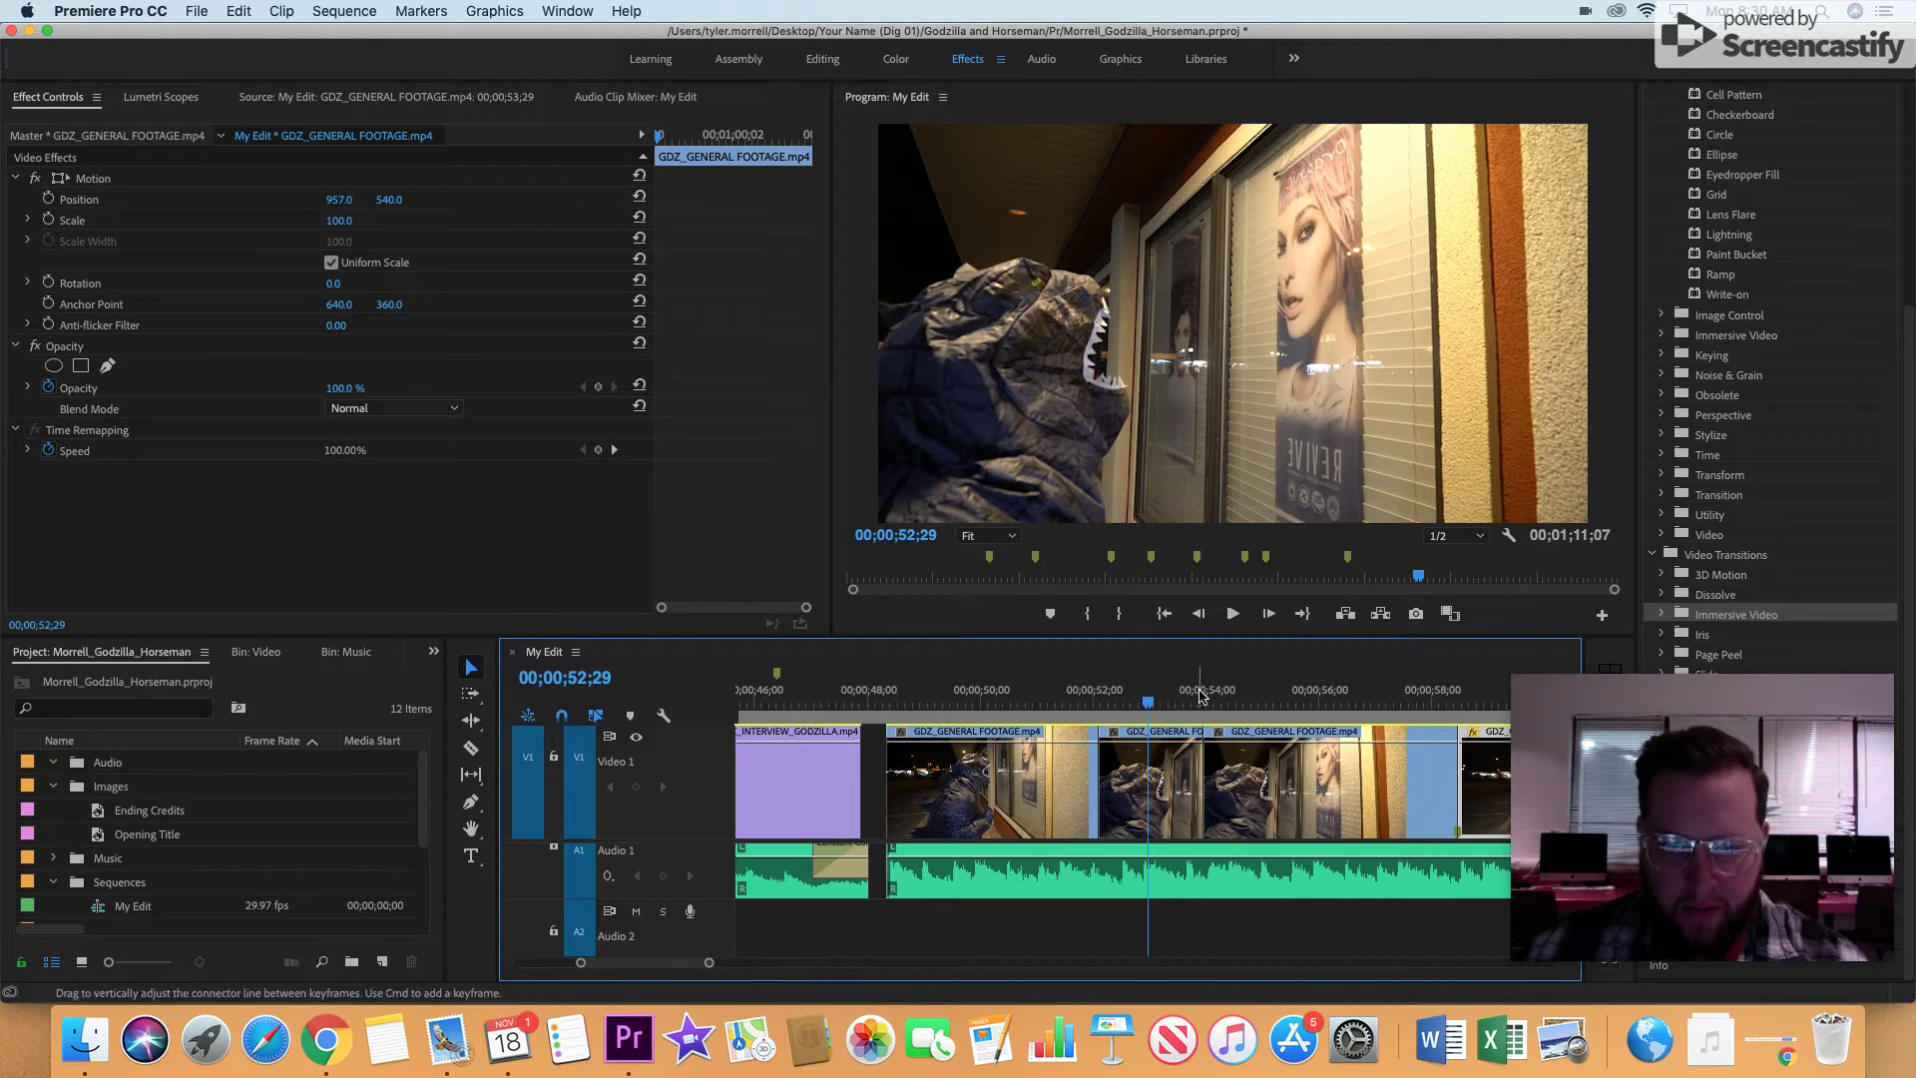
drag(1149, 708, 1494, 768)
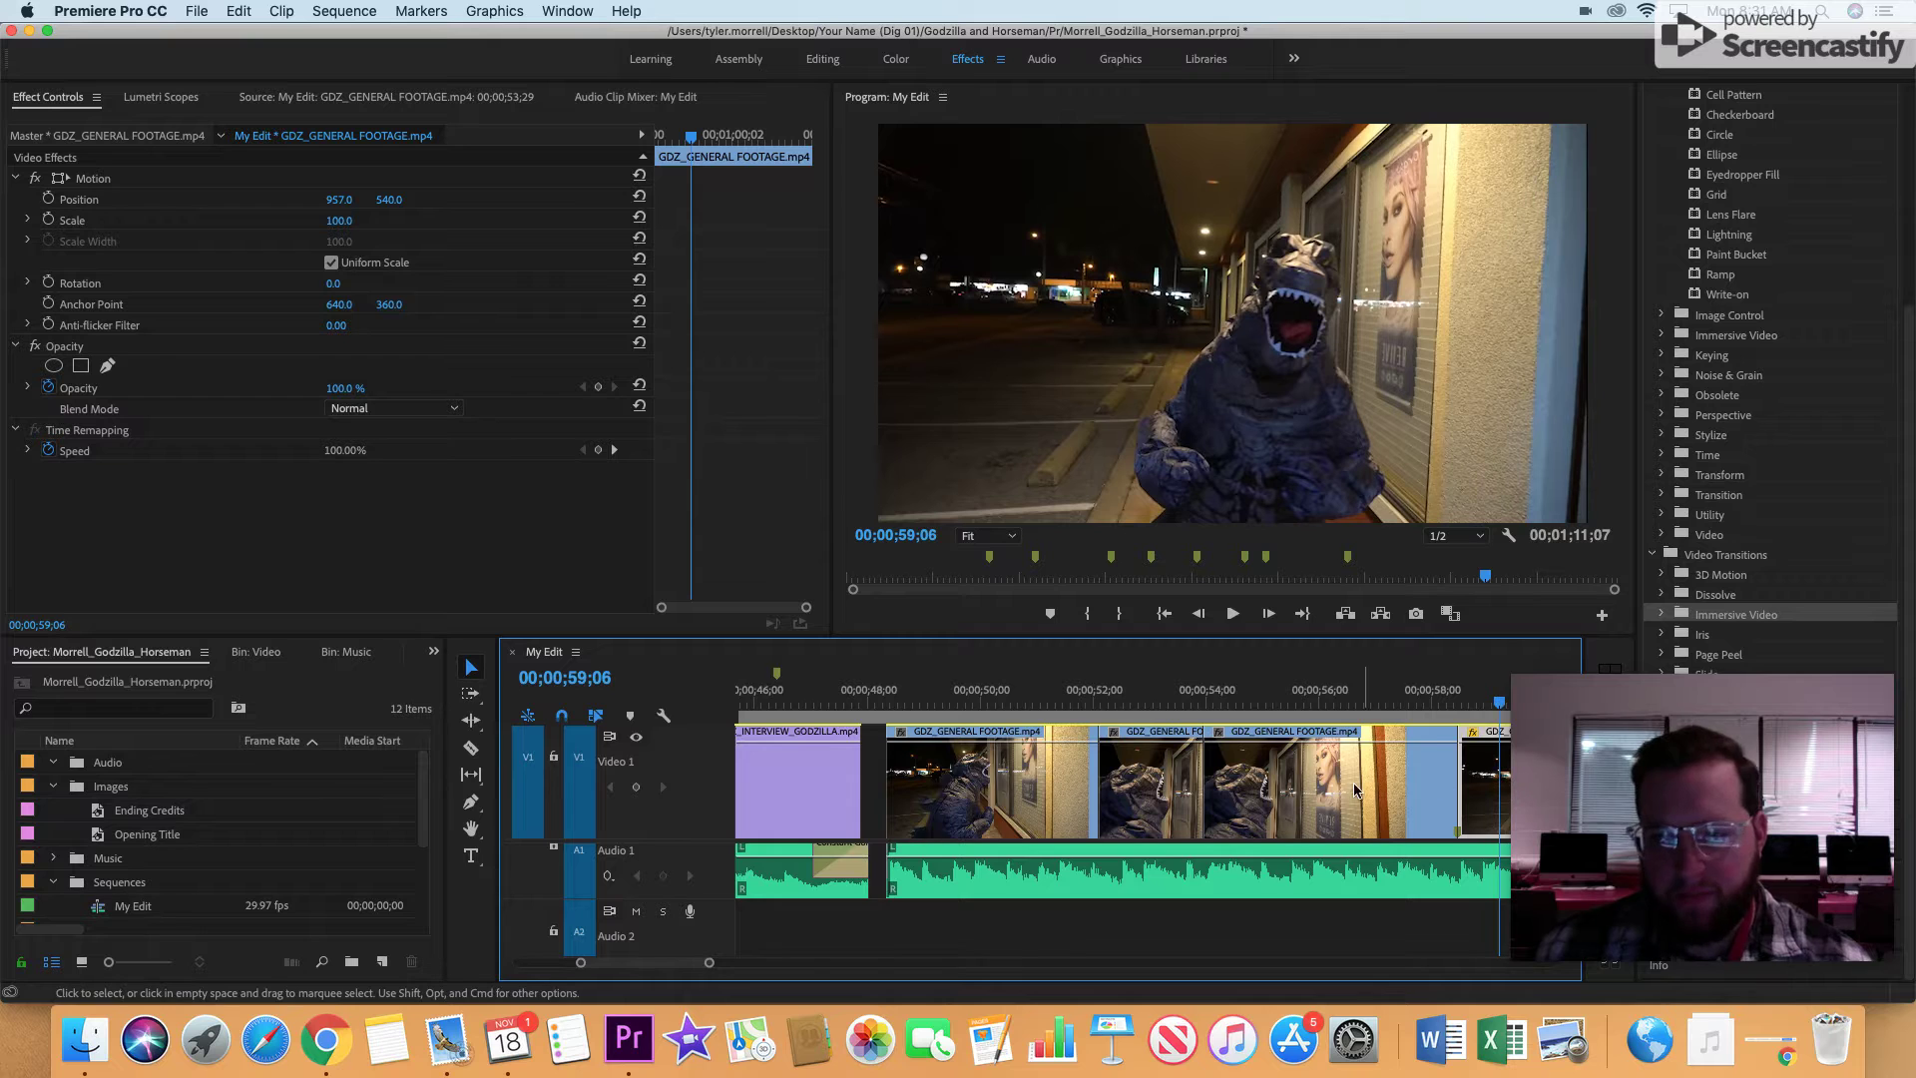
scroll(1327, 787, down, 5)
drag(1080, 704, 1007, 710)
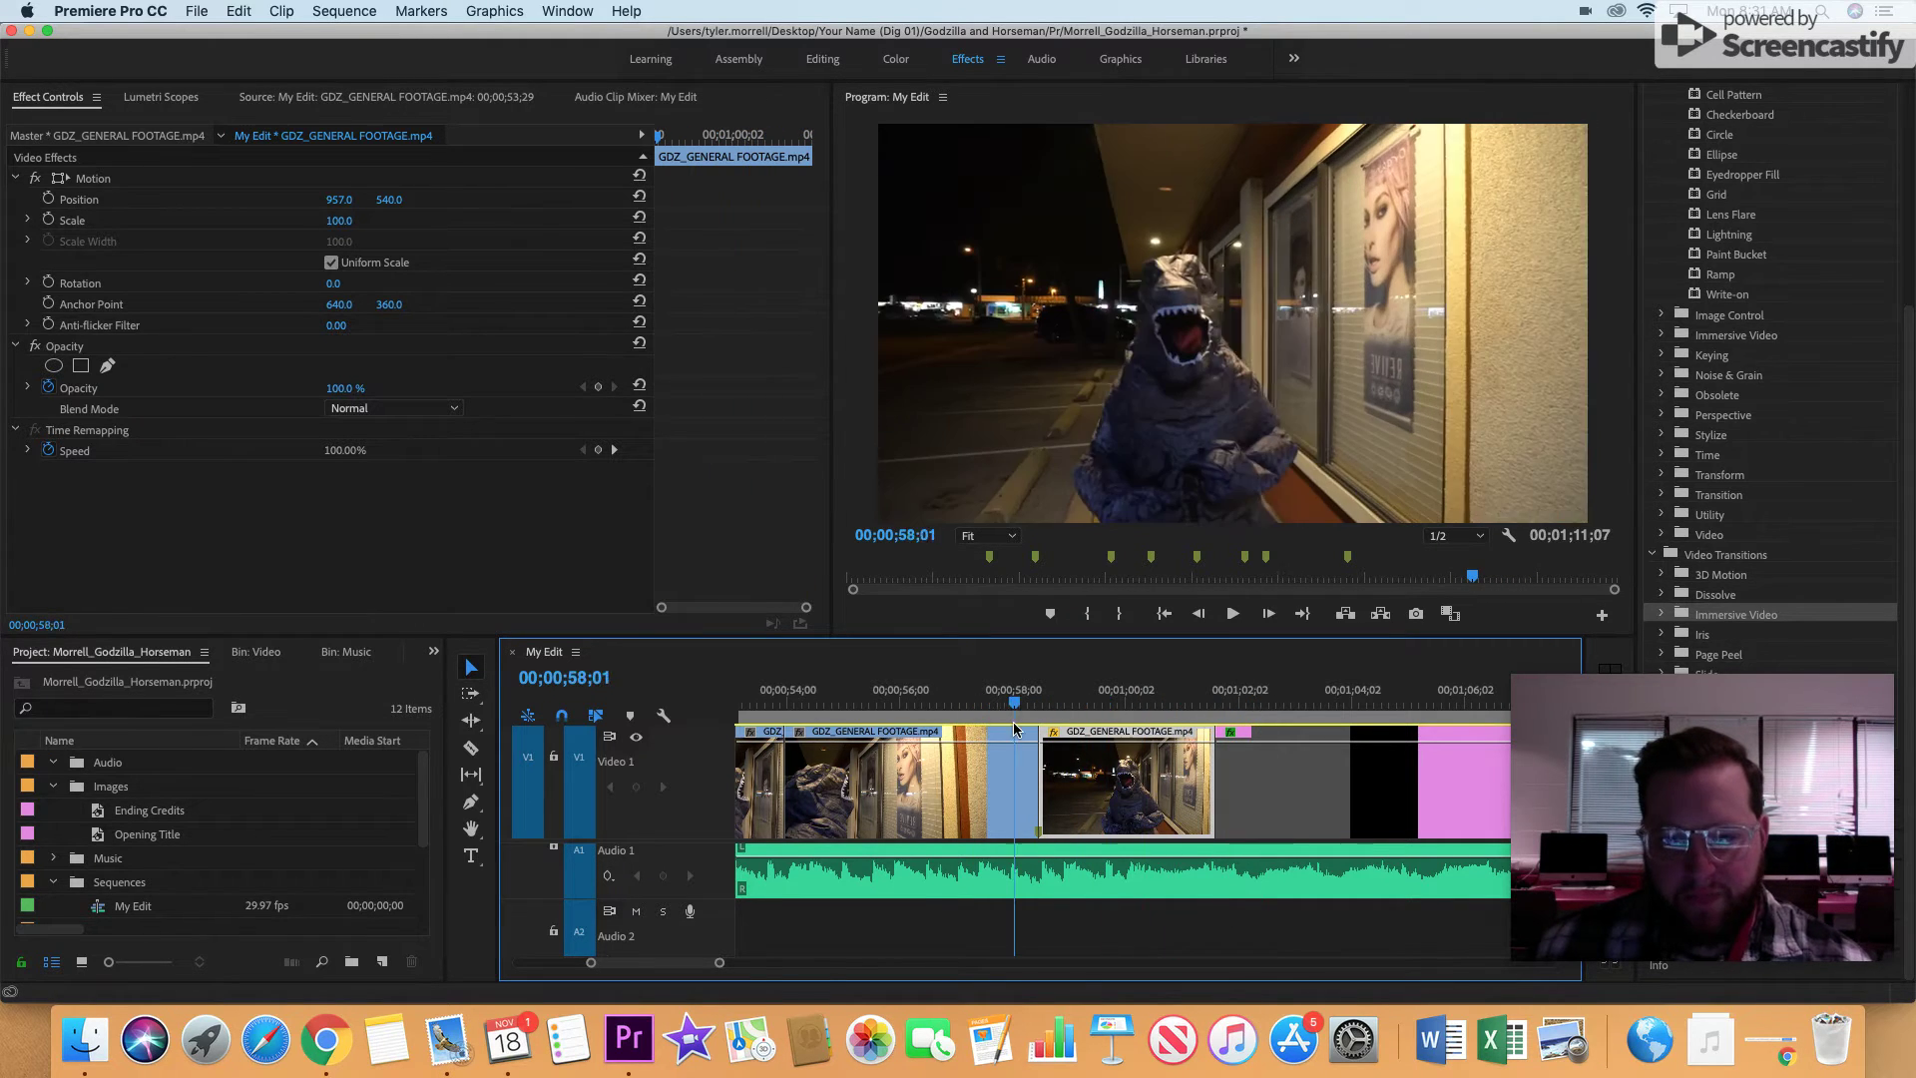
- Find the open-mouth roar at 00;00;58;15 and load GDZ_GENERAL FOOTAGE.mp4 in the Source monitor
click(469, 749)
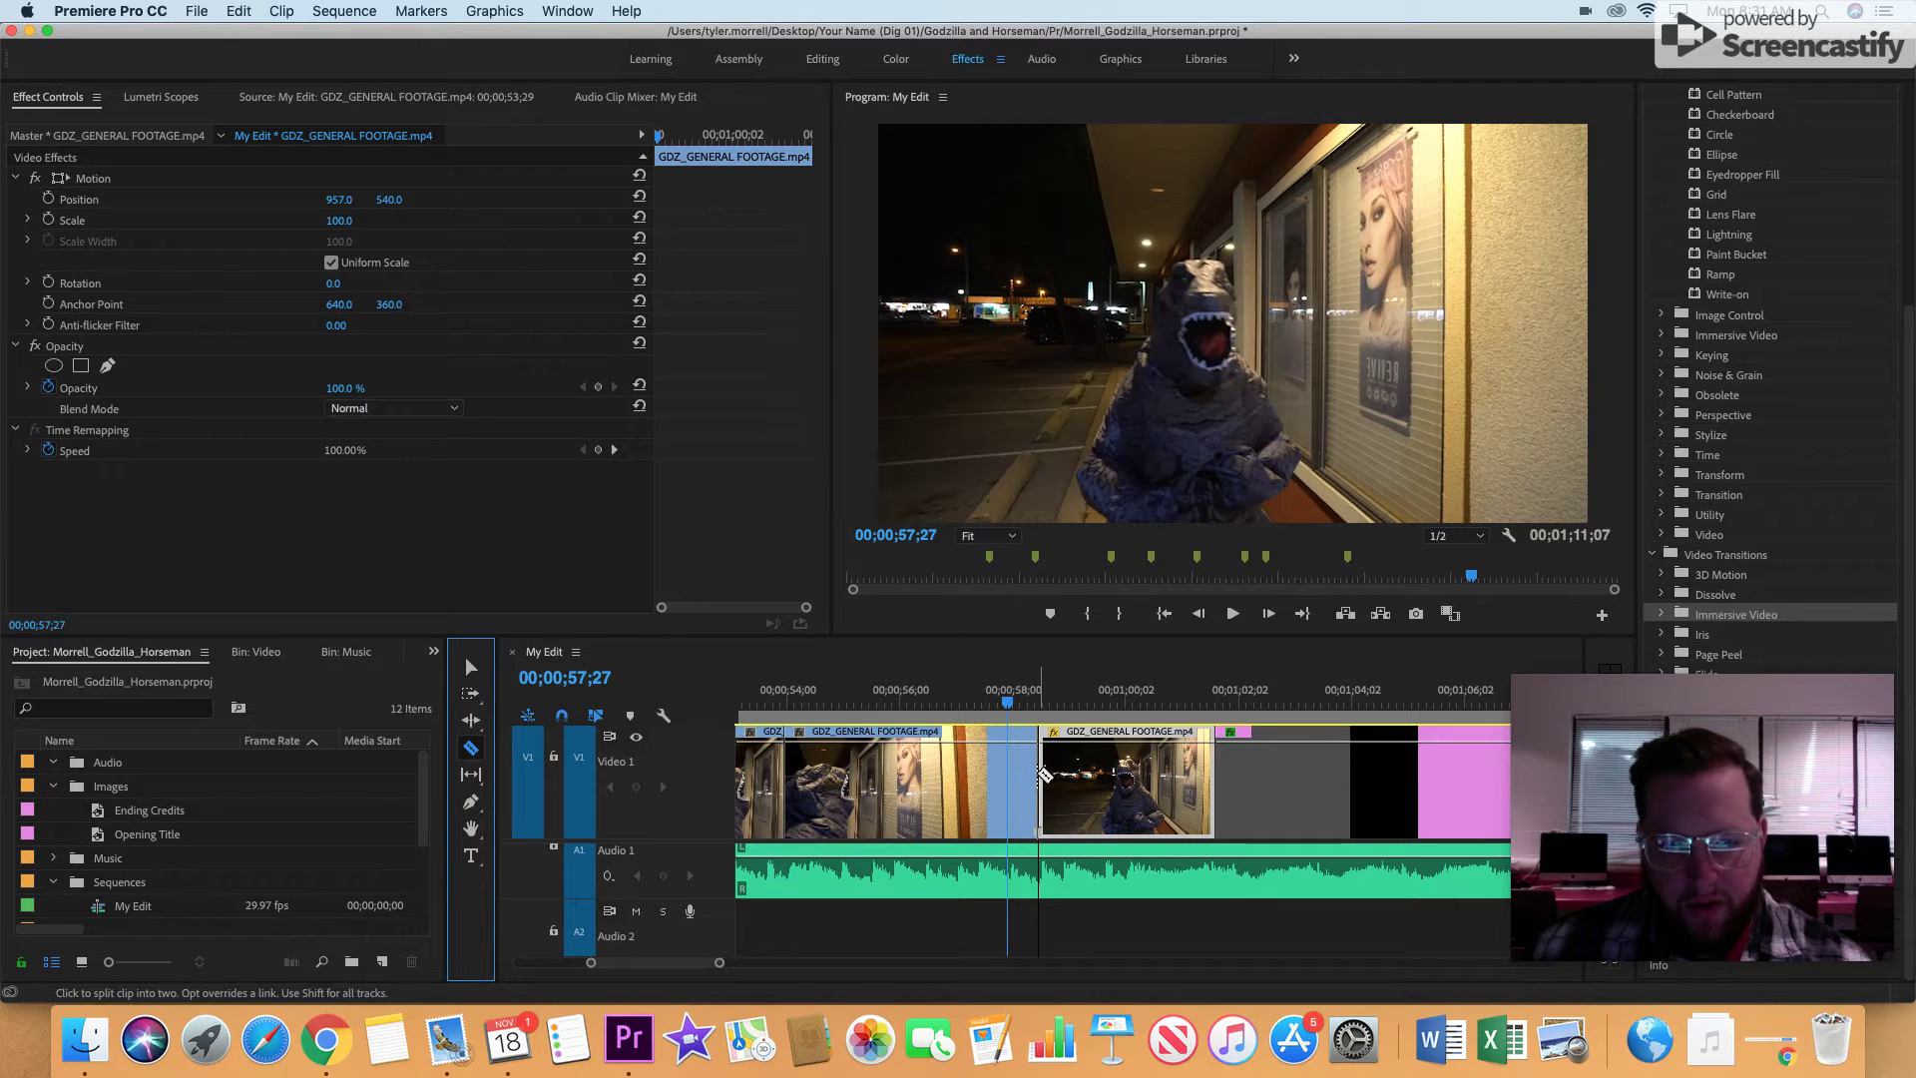
click(471, 667)
click(1025, 703)
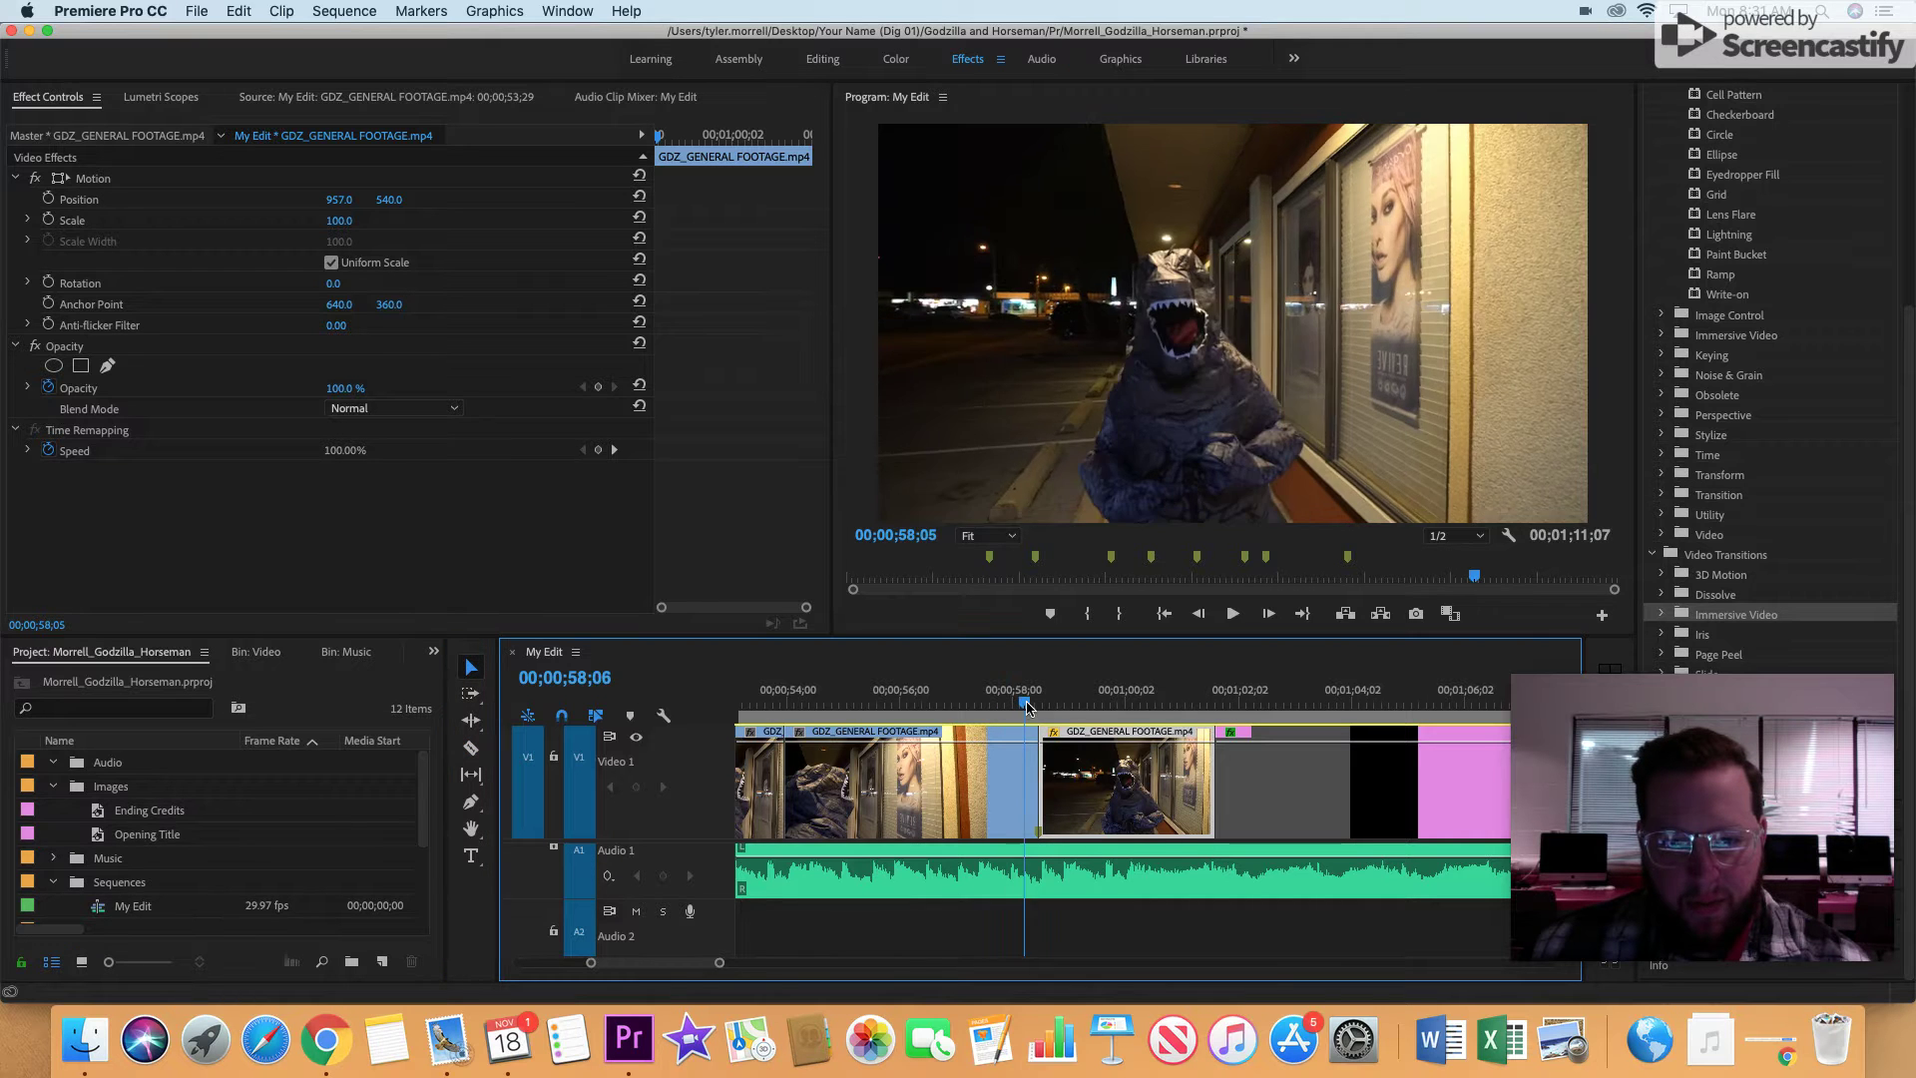
drag(1026, 705, 1041, 759)
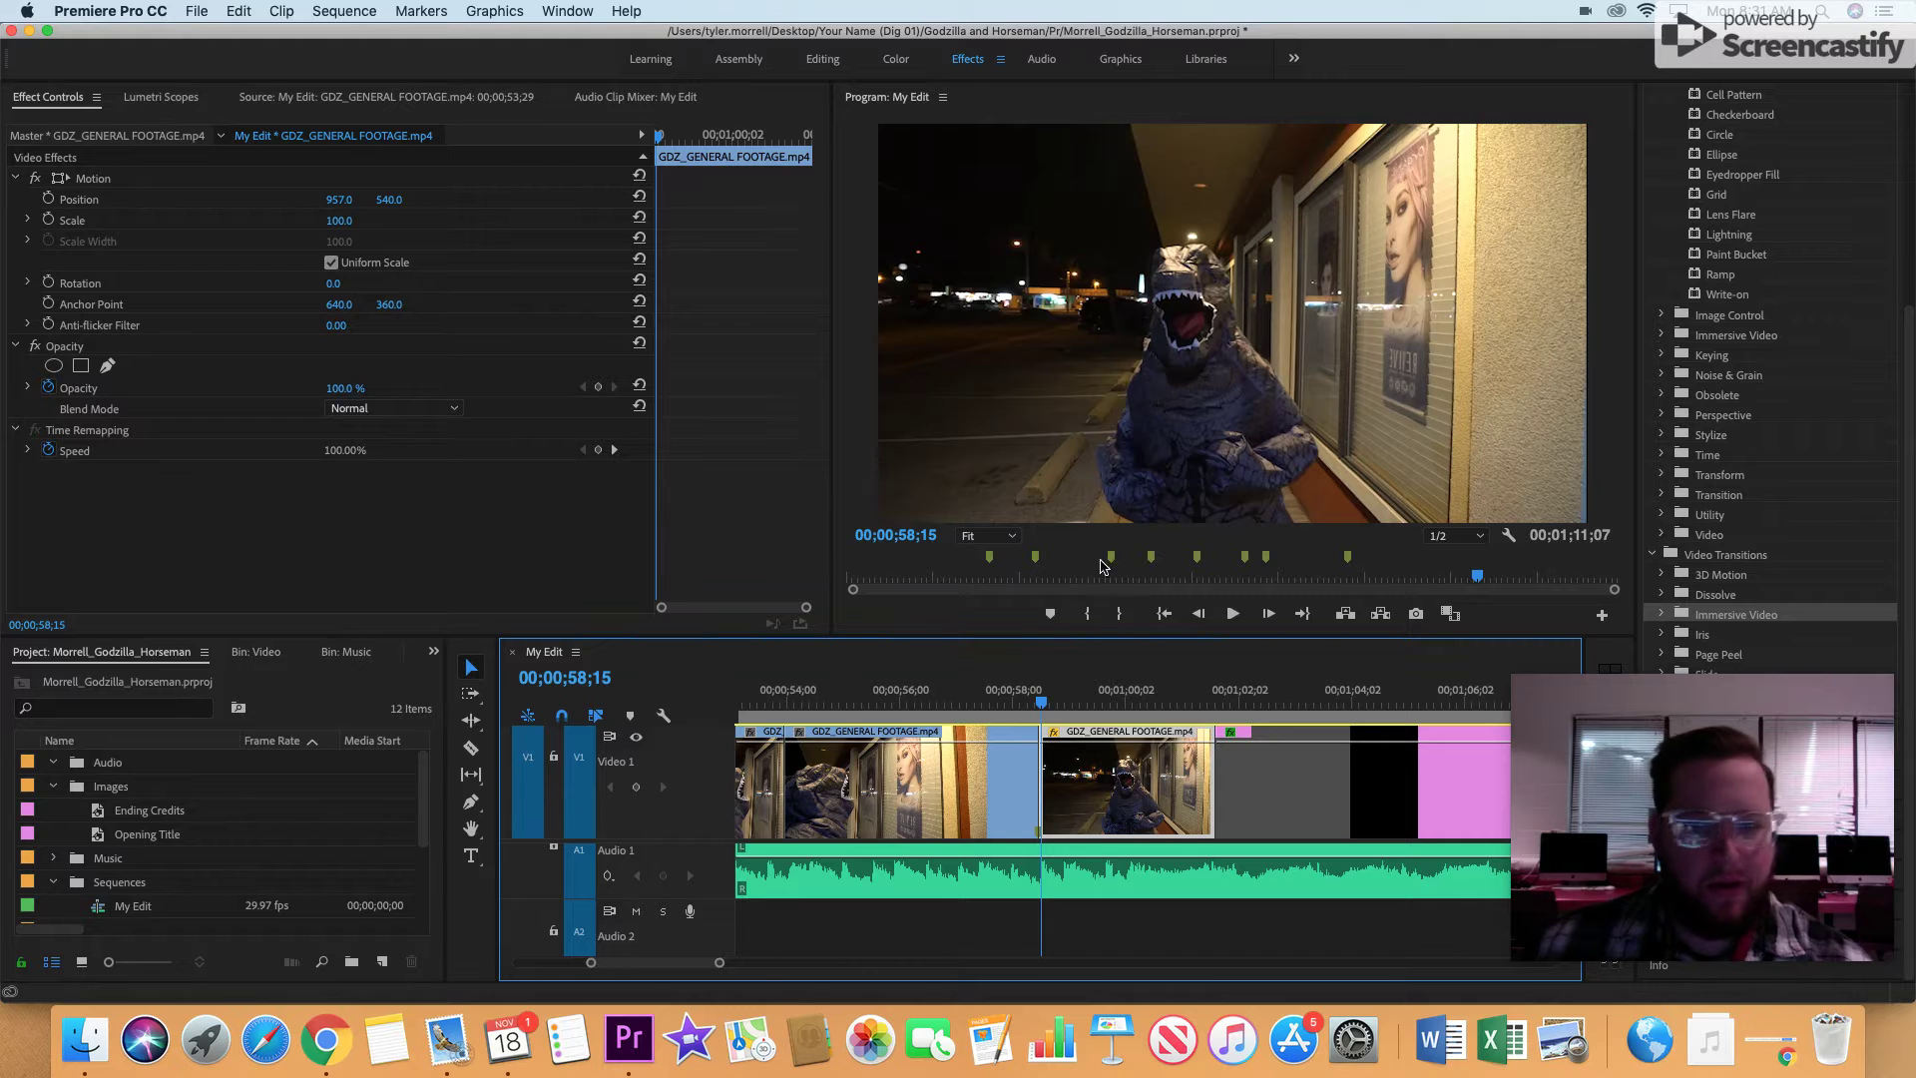
double_click(1140, 793)
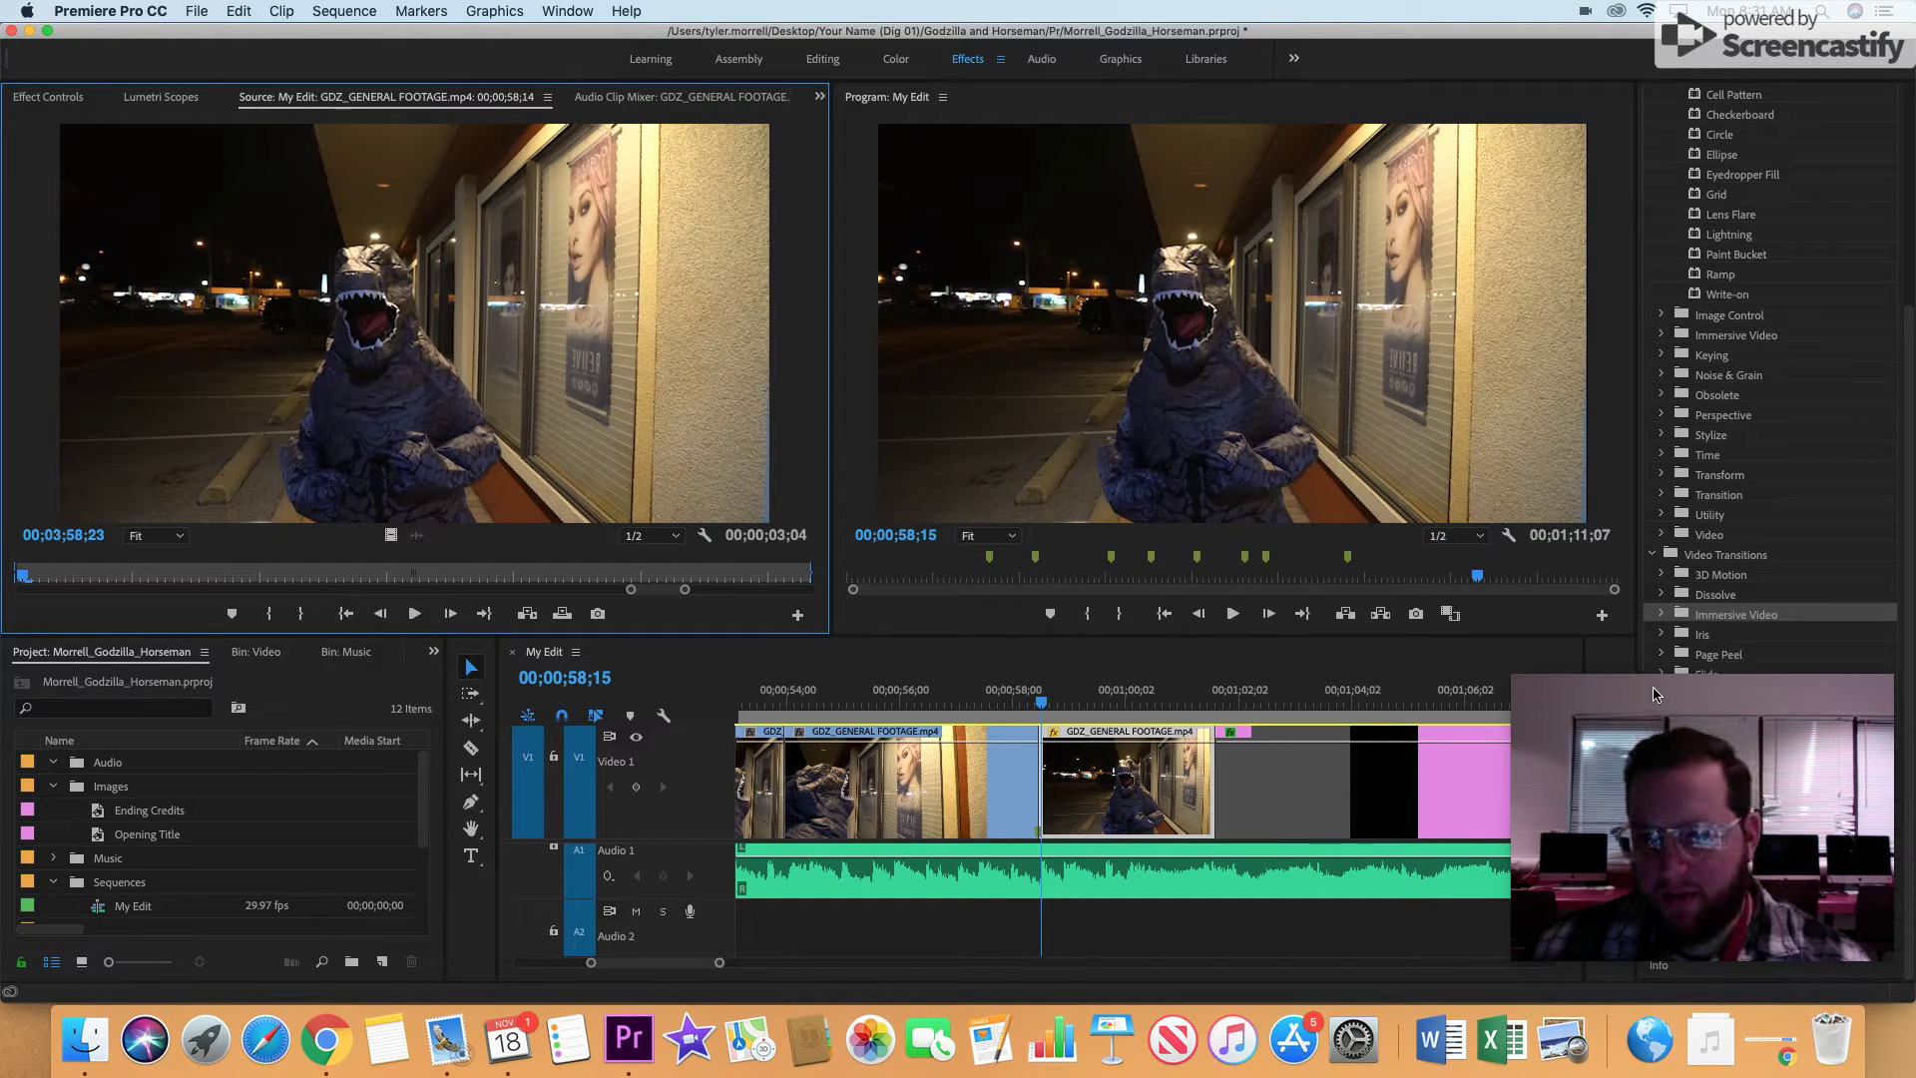
scroll(1686, 392, up, 5)
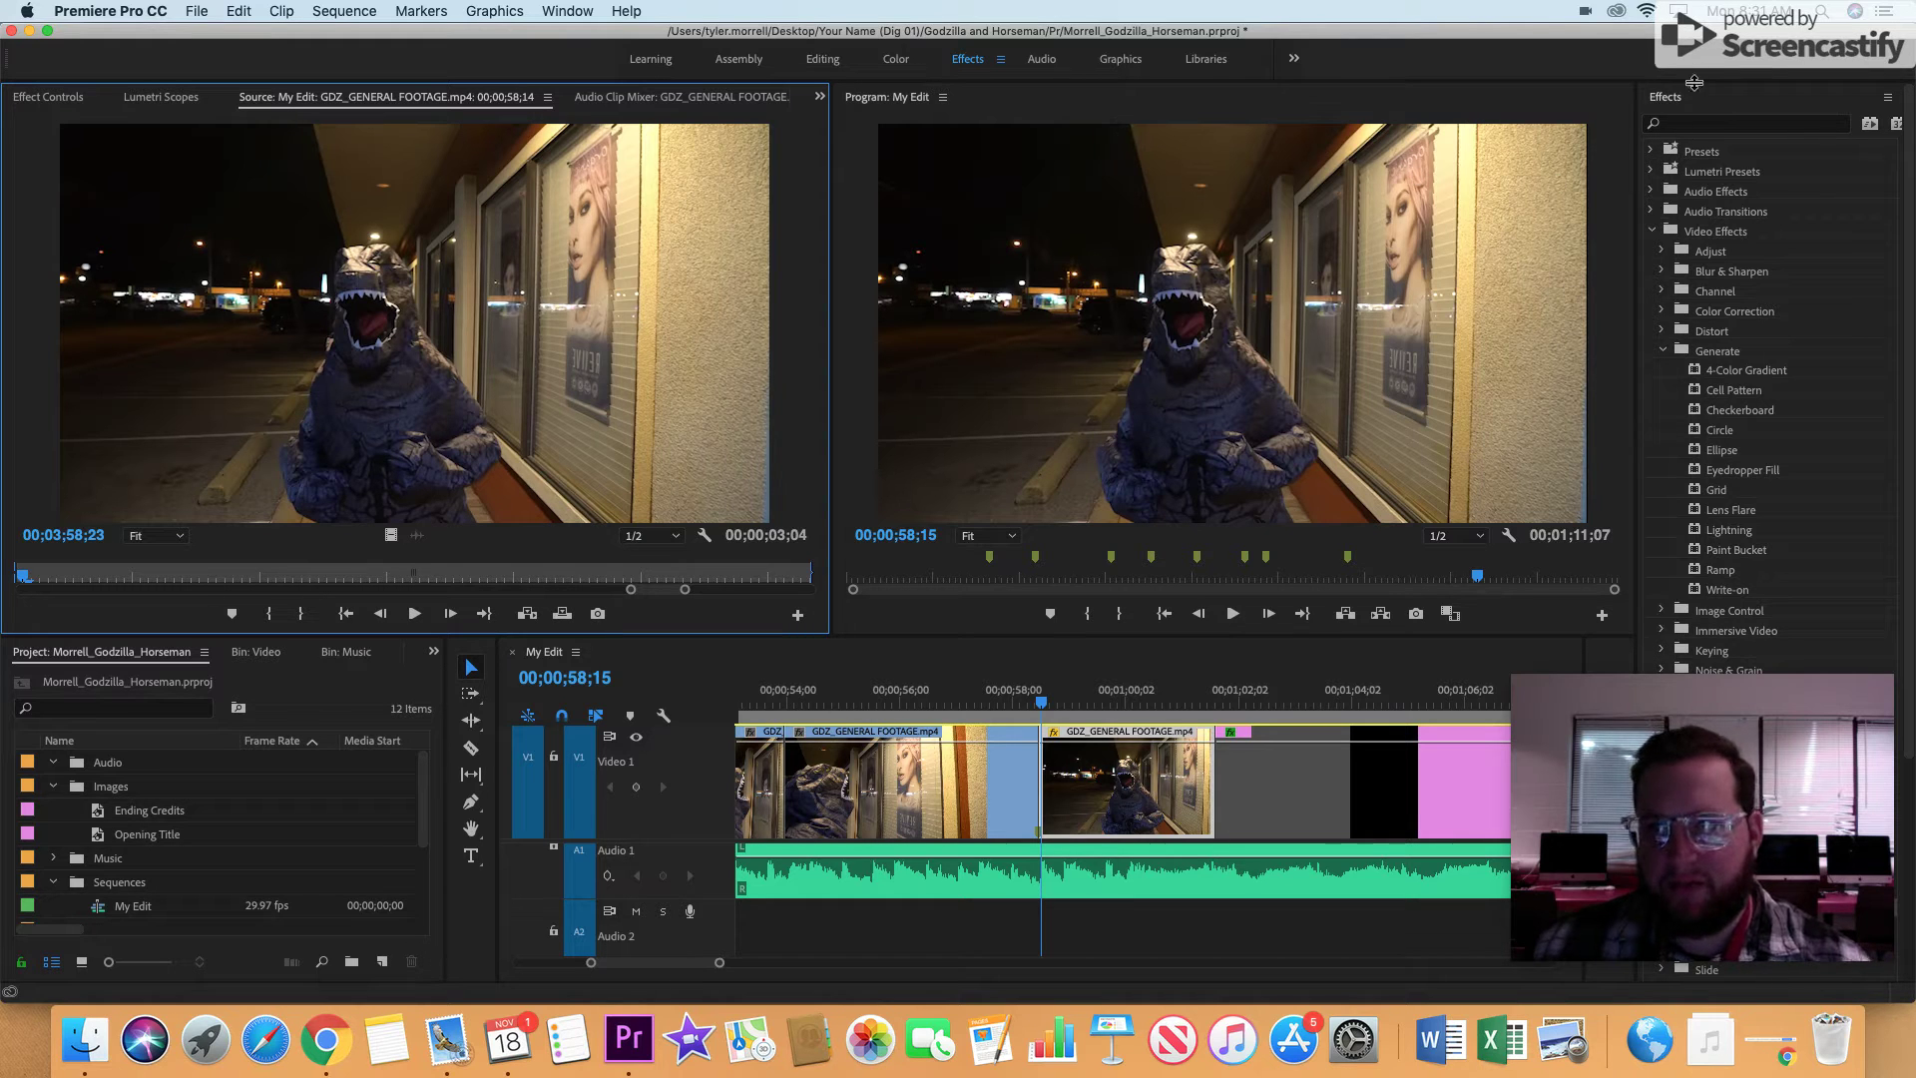
click(1664, 98)
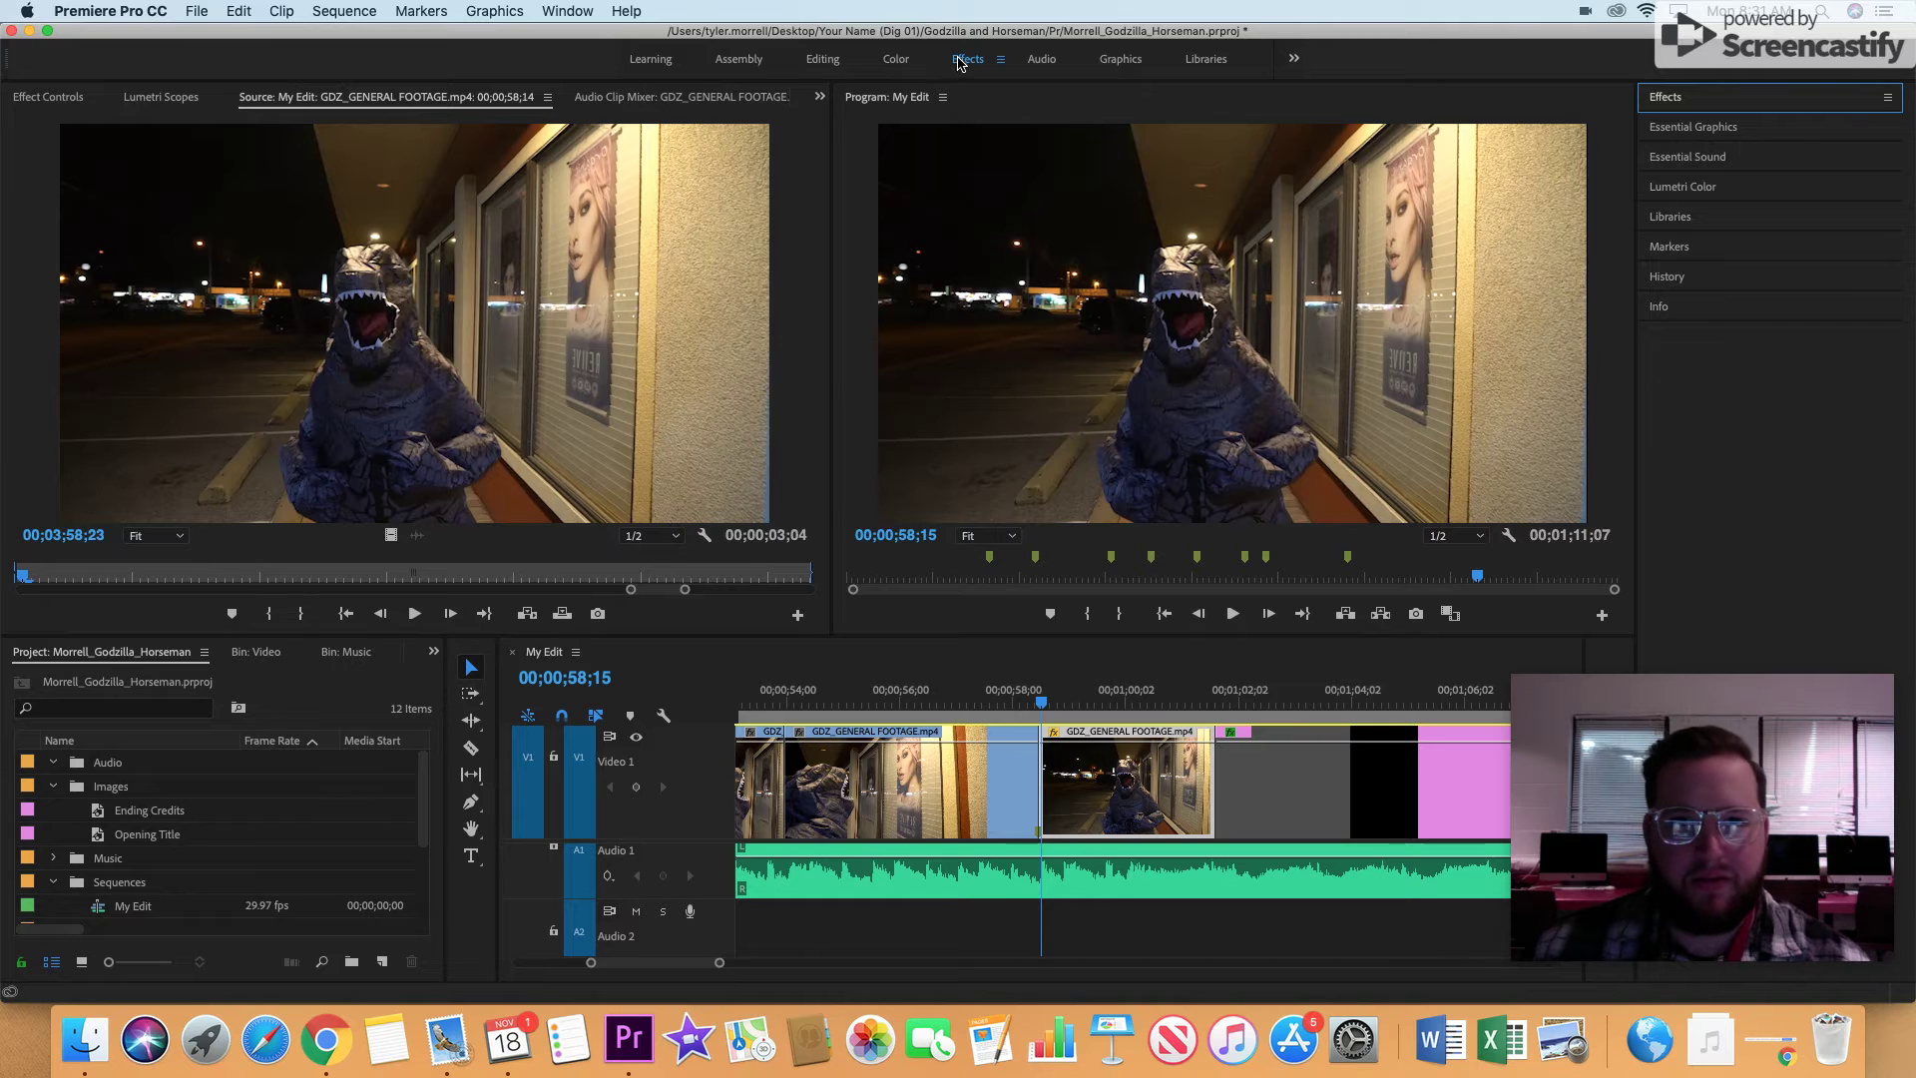
click(566, 12)
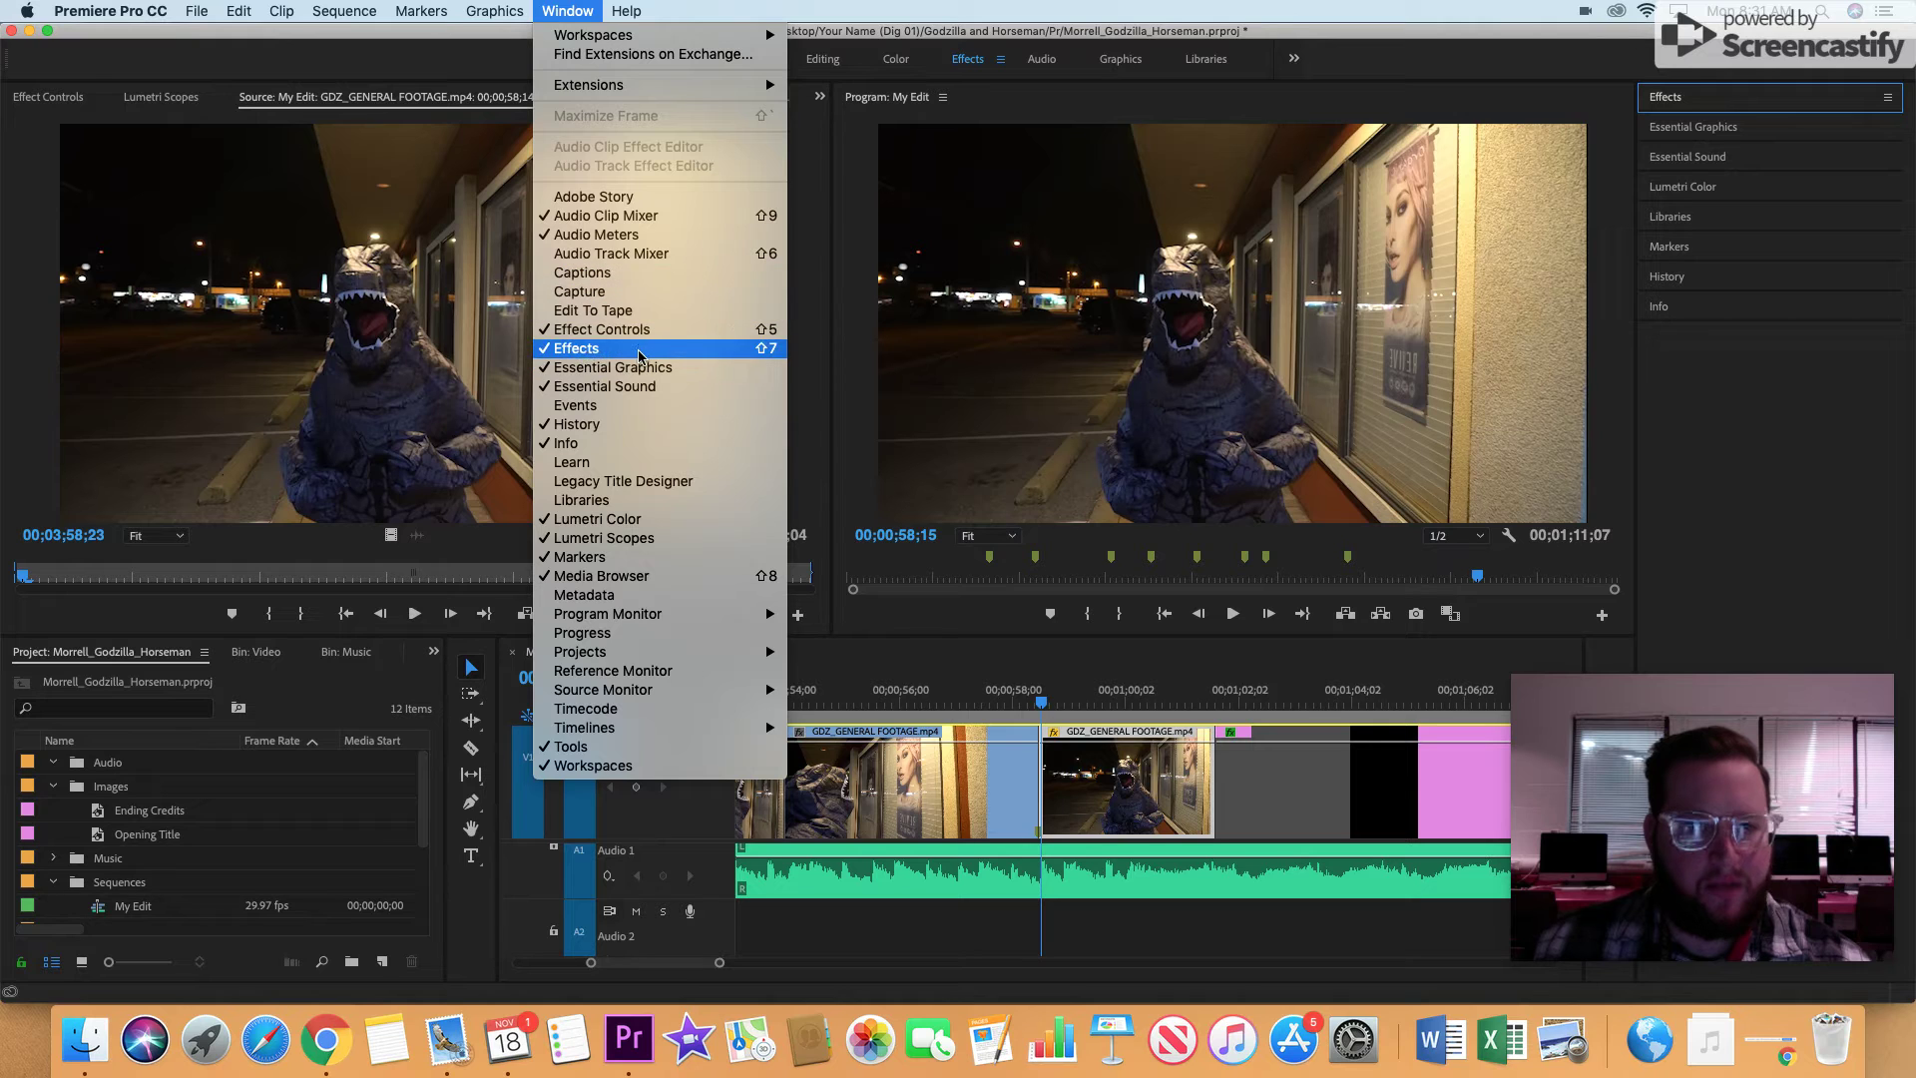
- Expand the Effects panel, collapse its folders, and try the 32-bit and accelerated filters before clearing them
click(1760, 107)
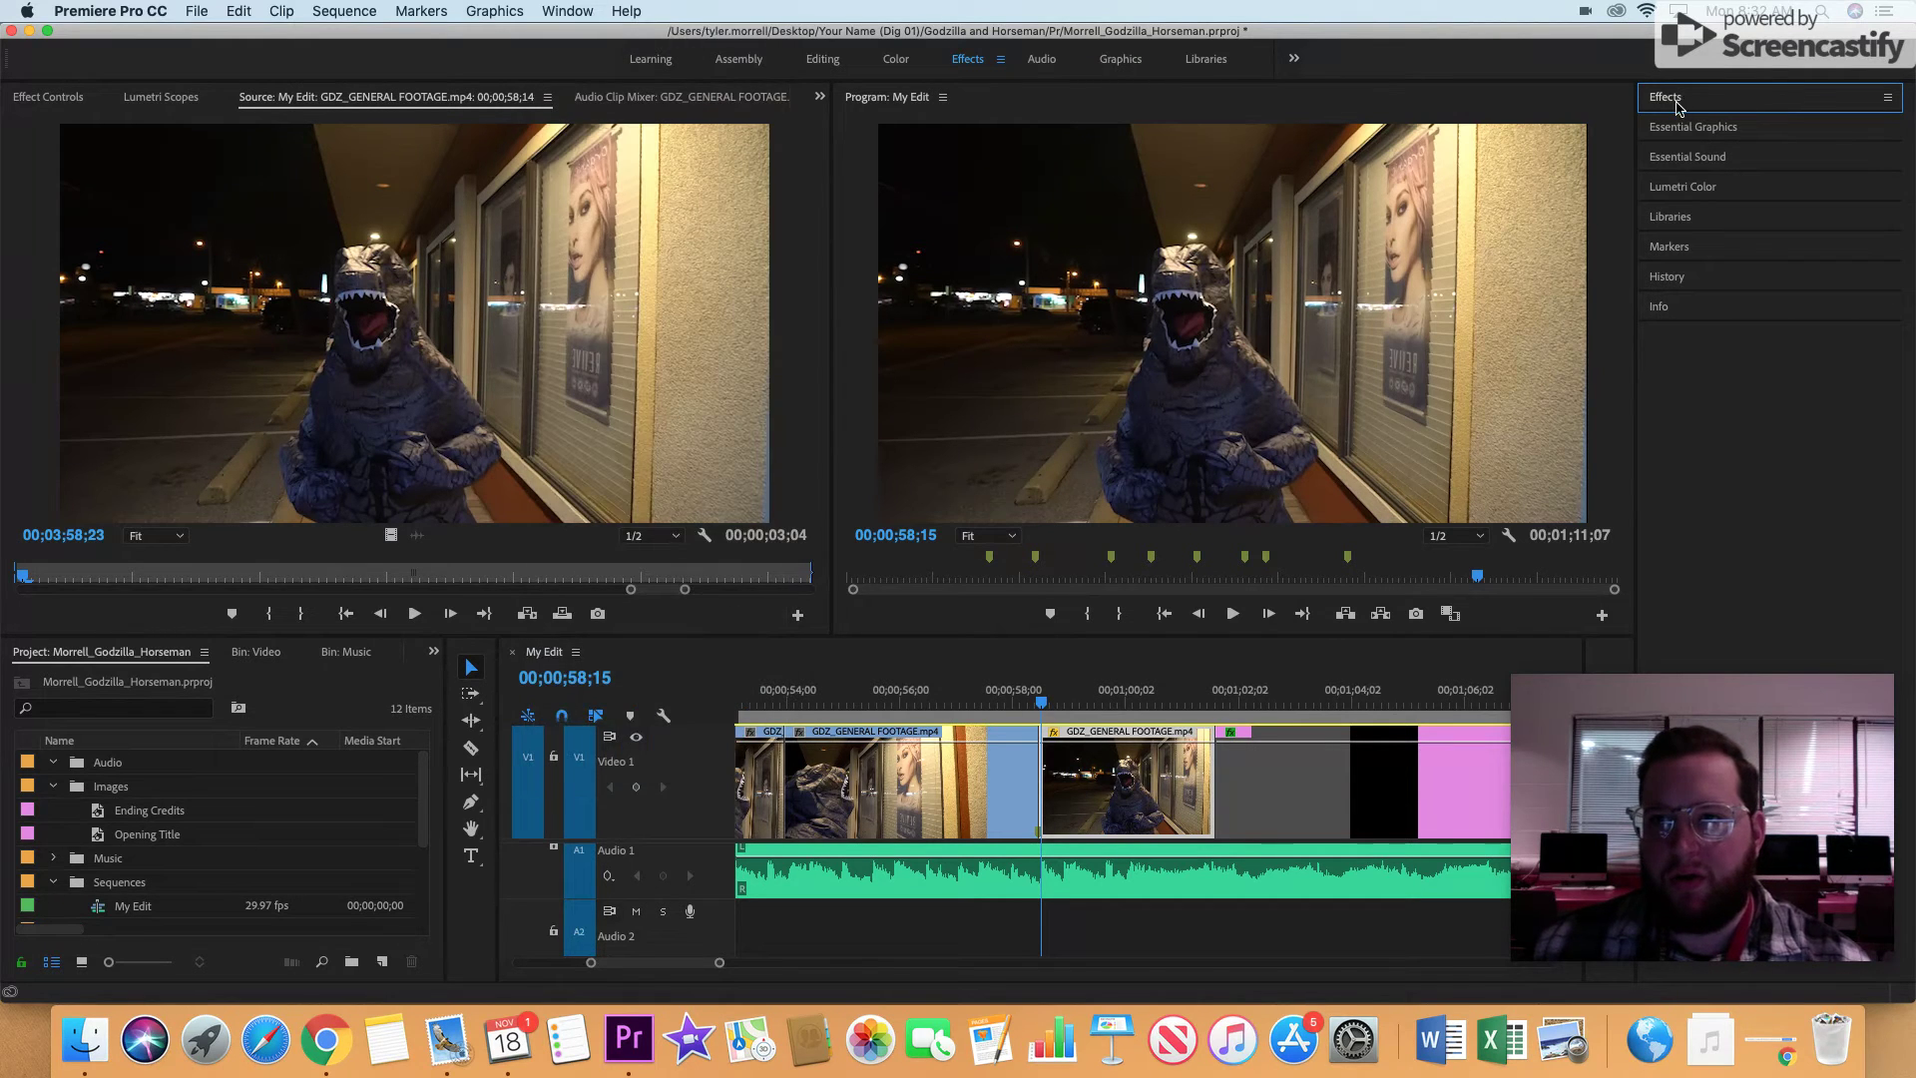
click(1658, 97)
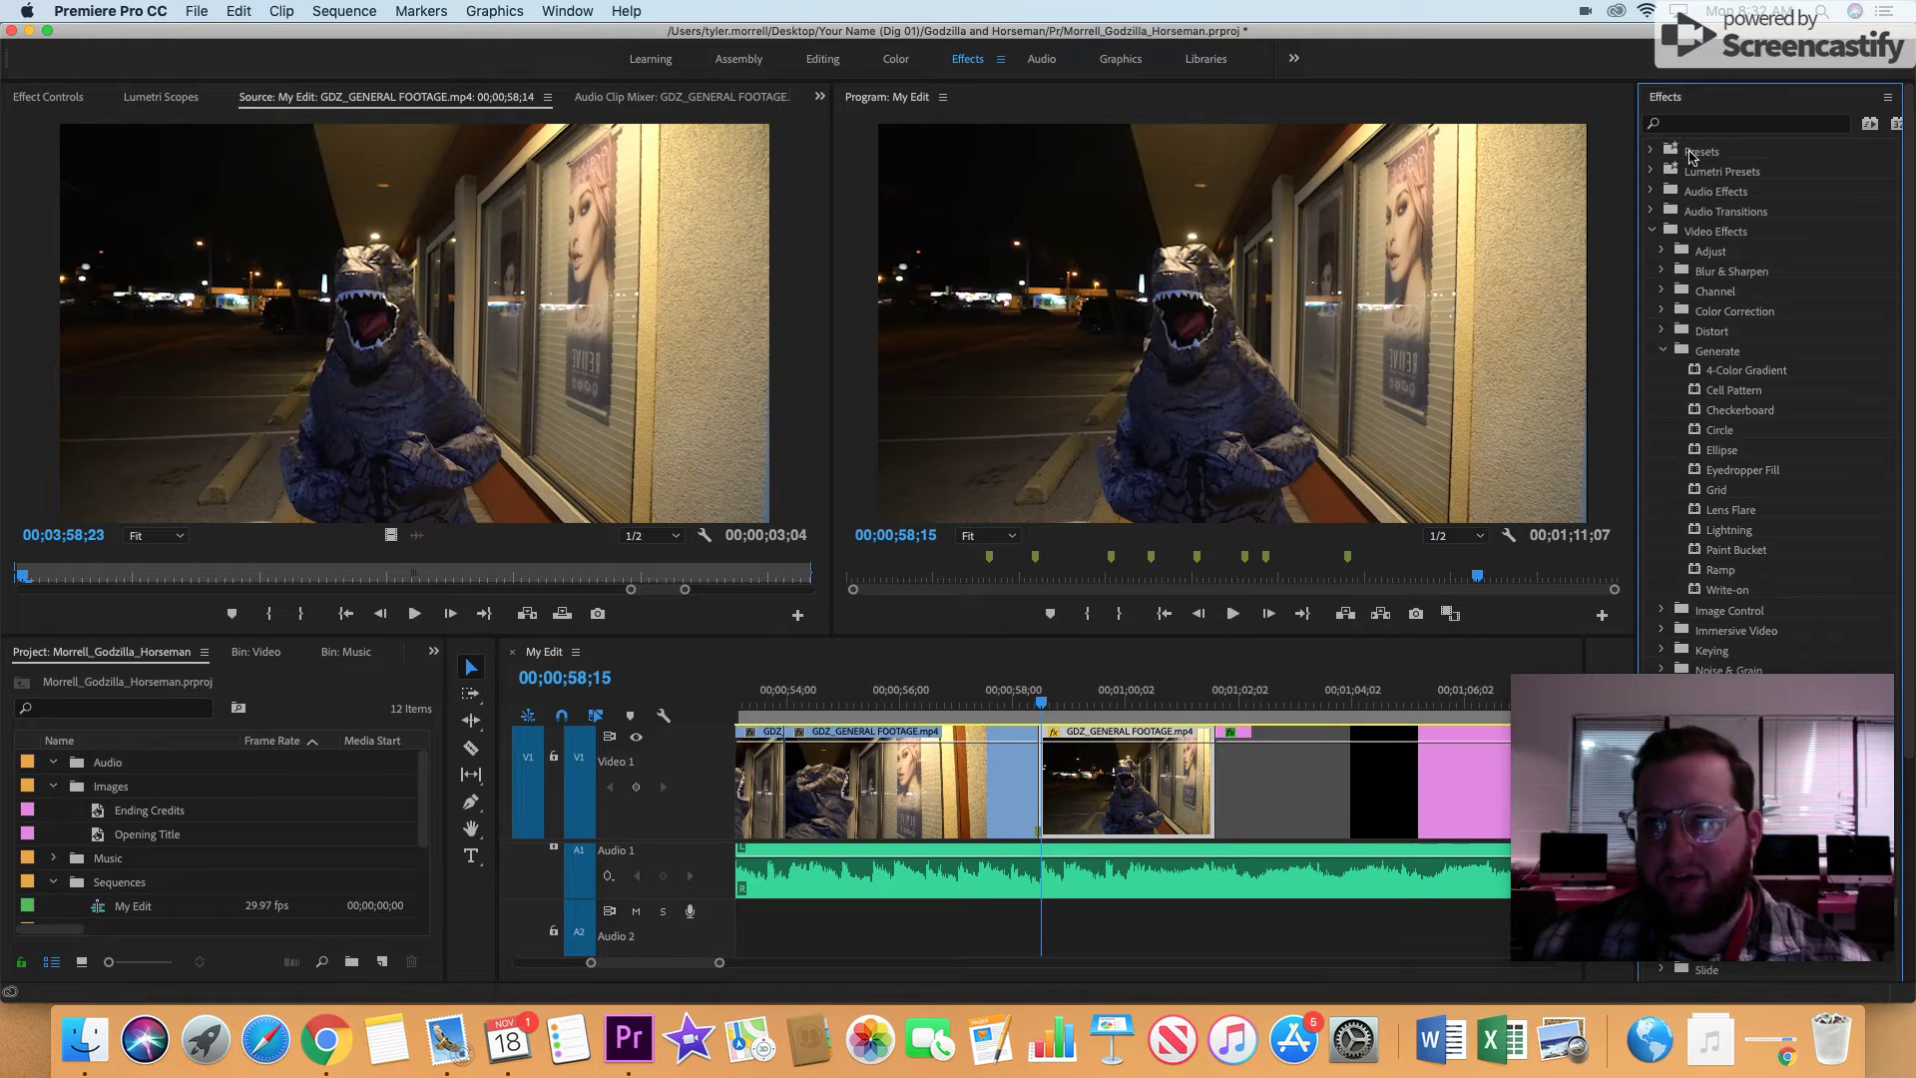
click(1662, 351)
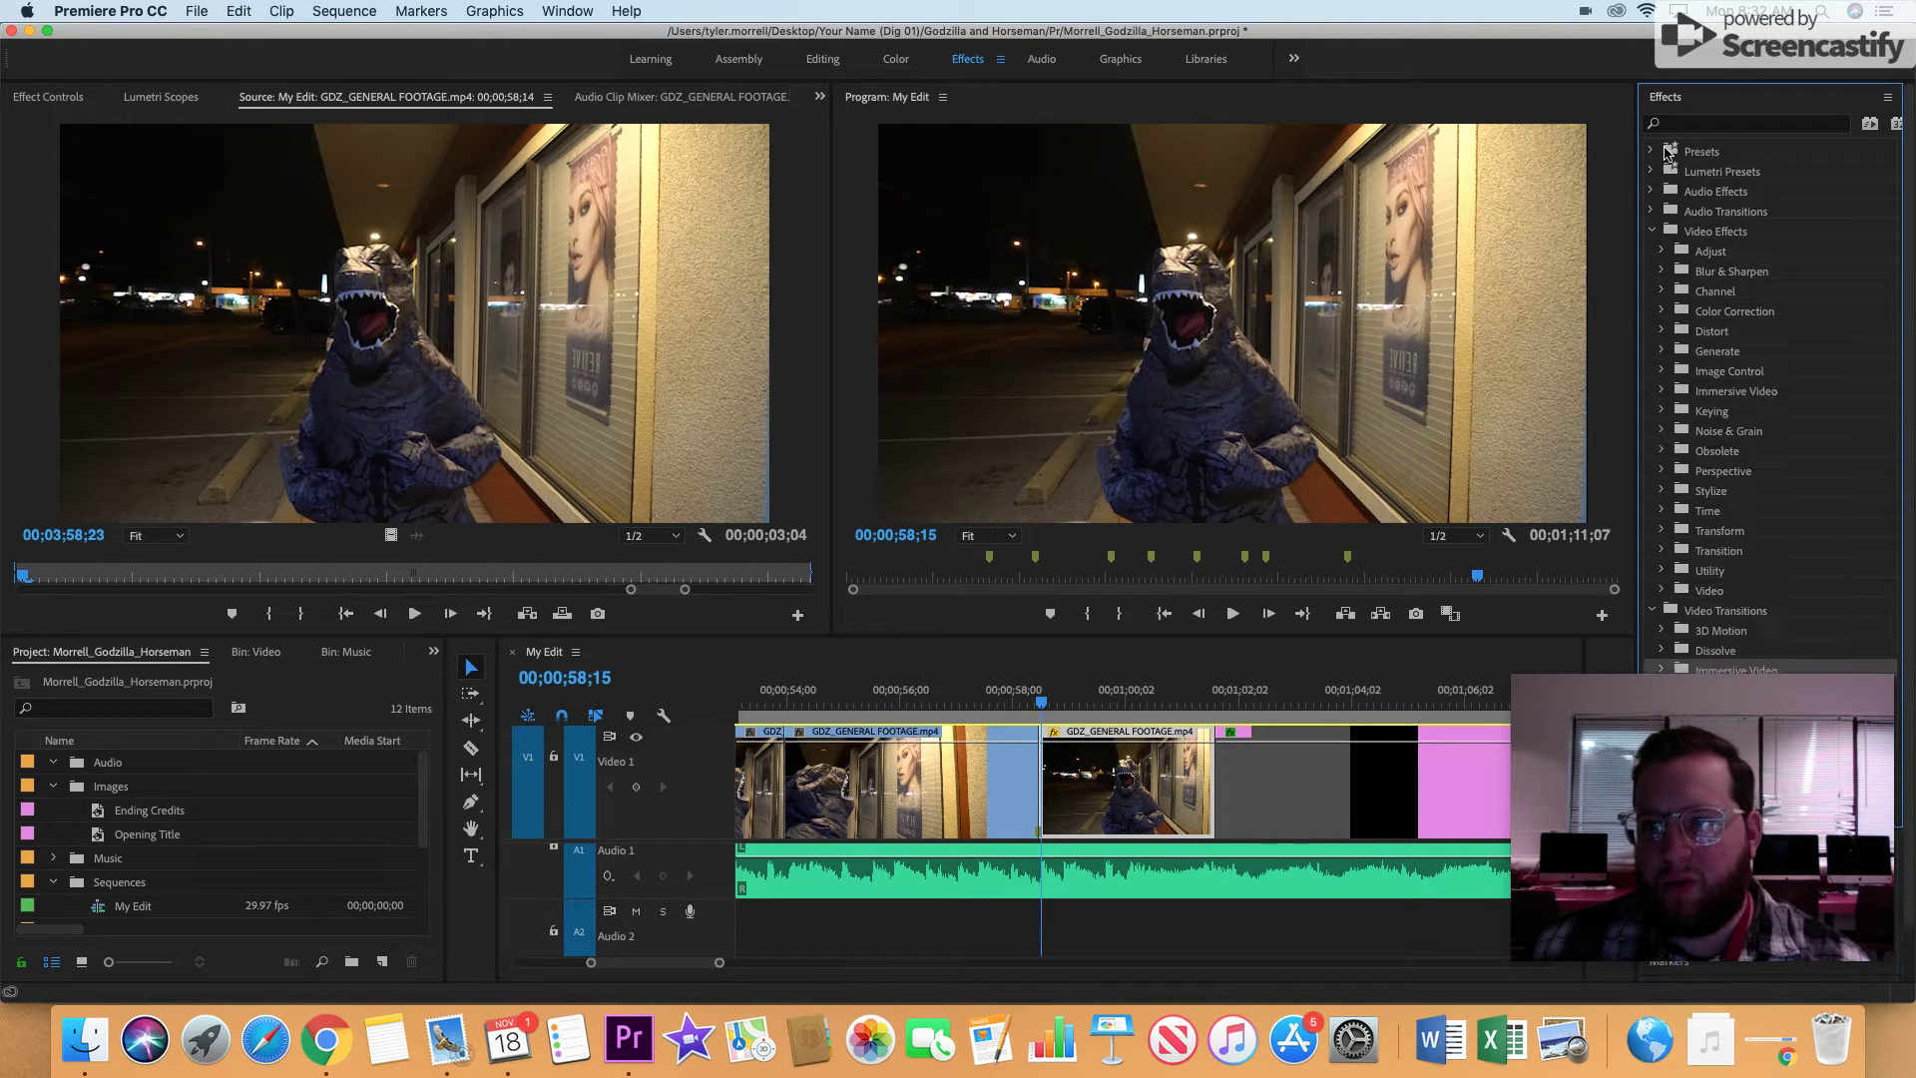
click(1652, 232)
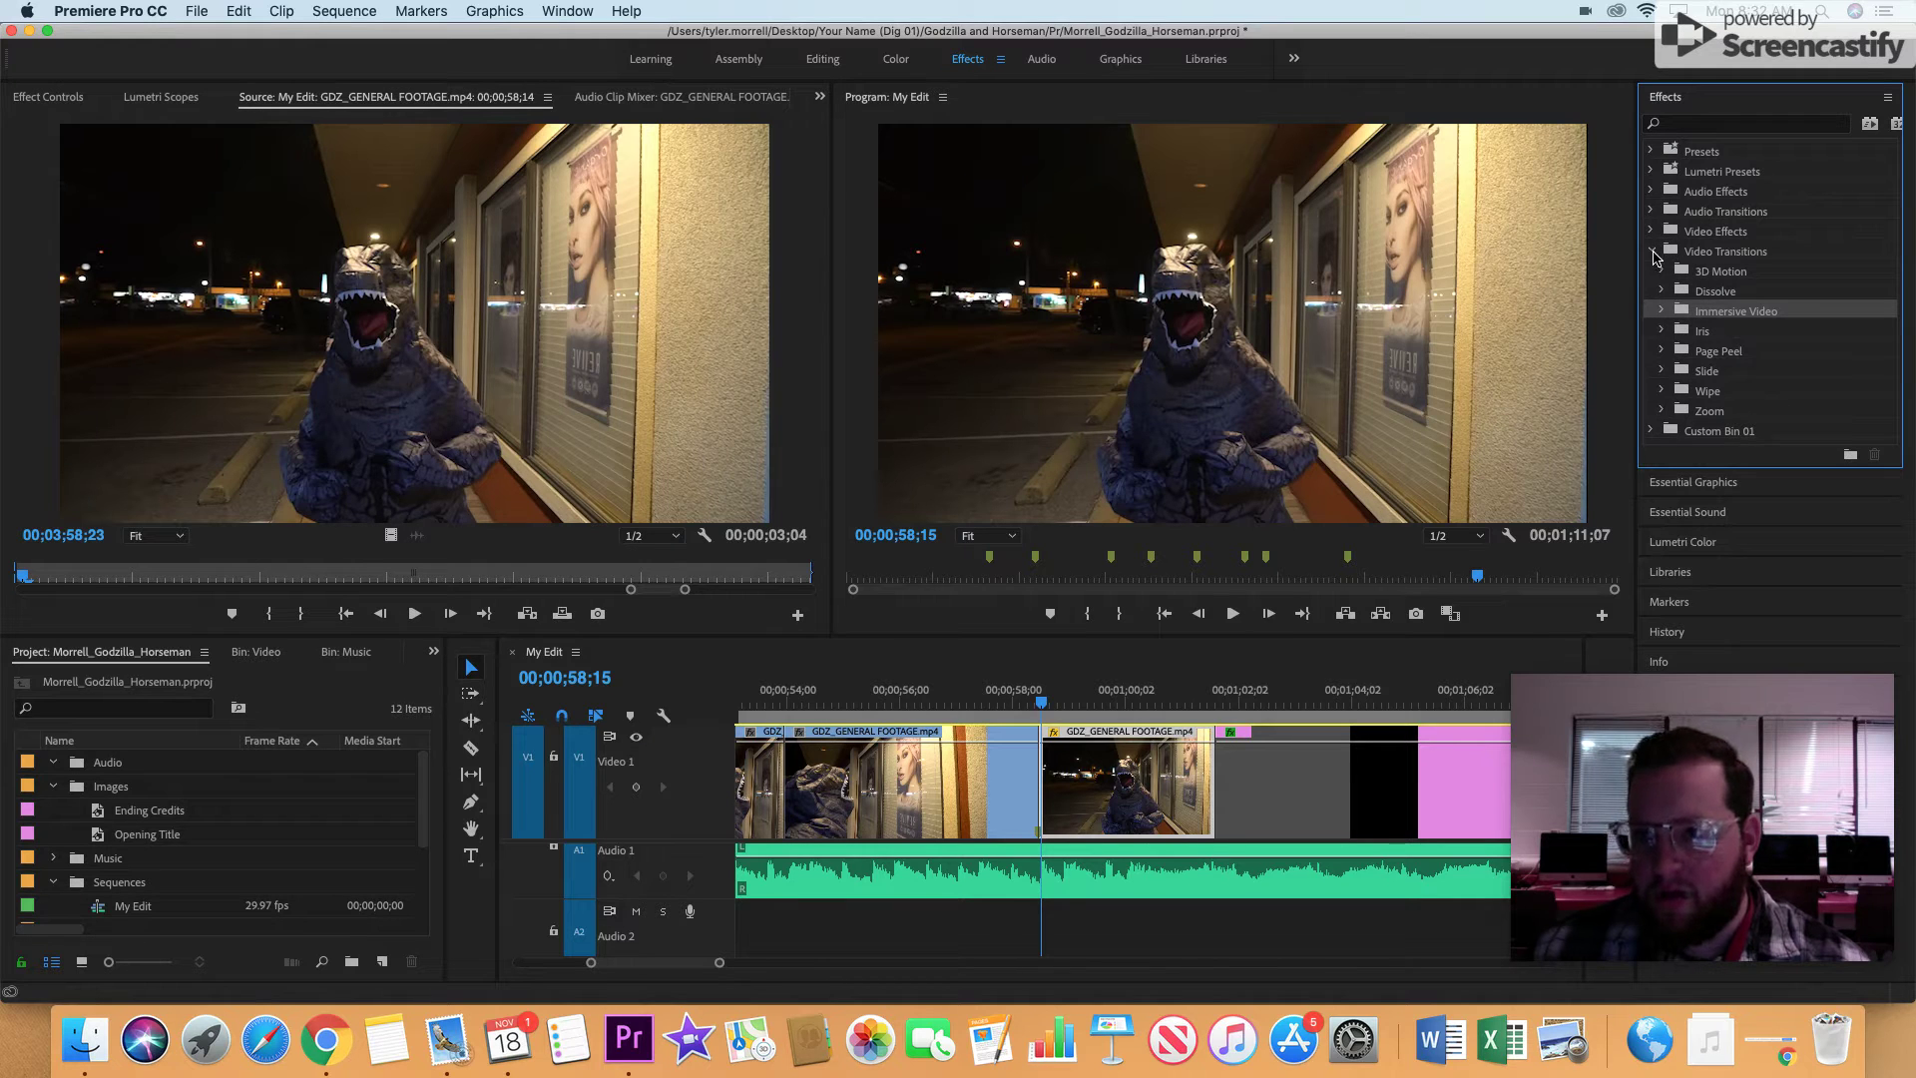
click(1652, 251)
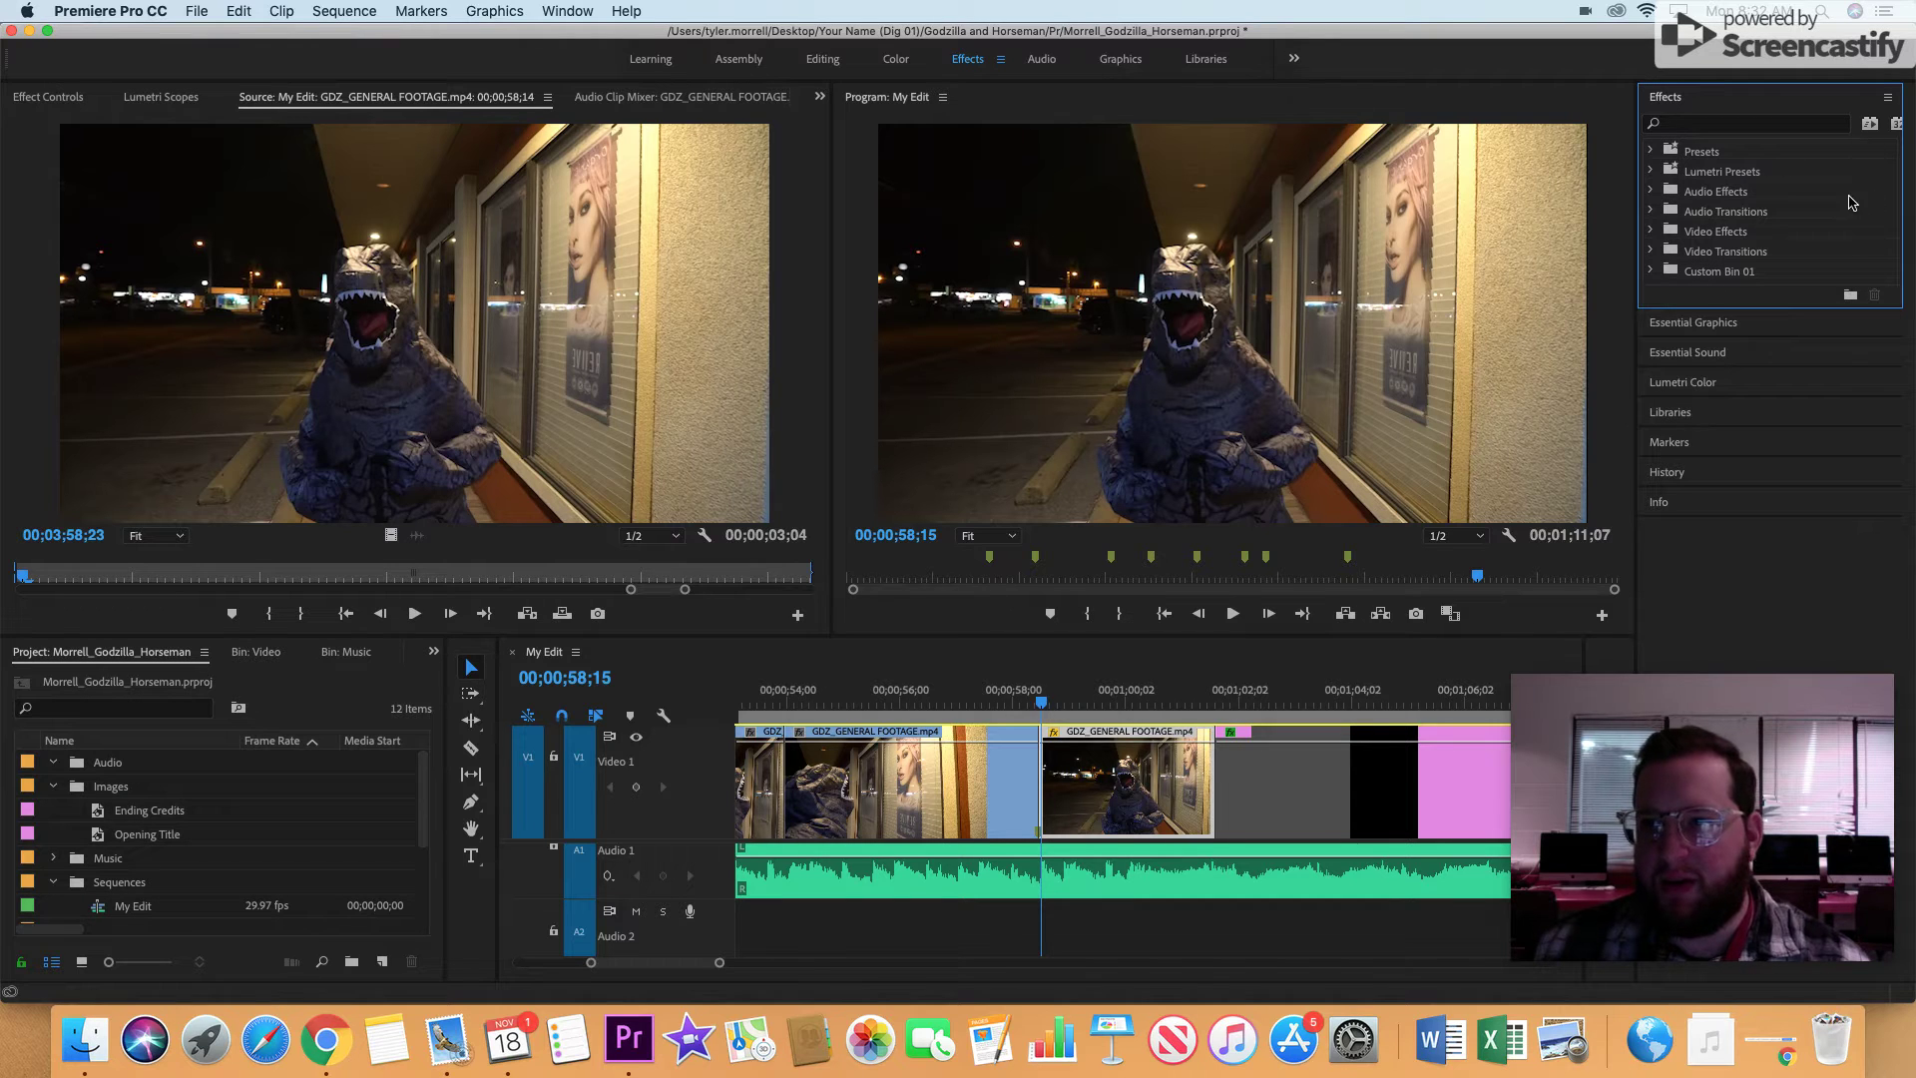
click(1896, 127)
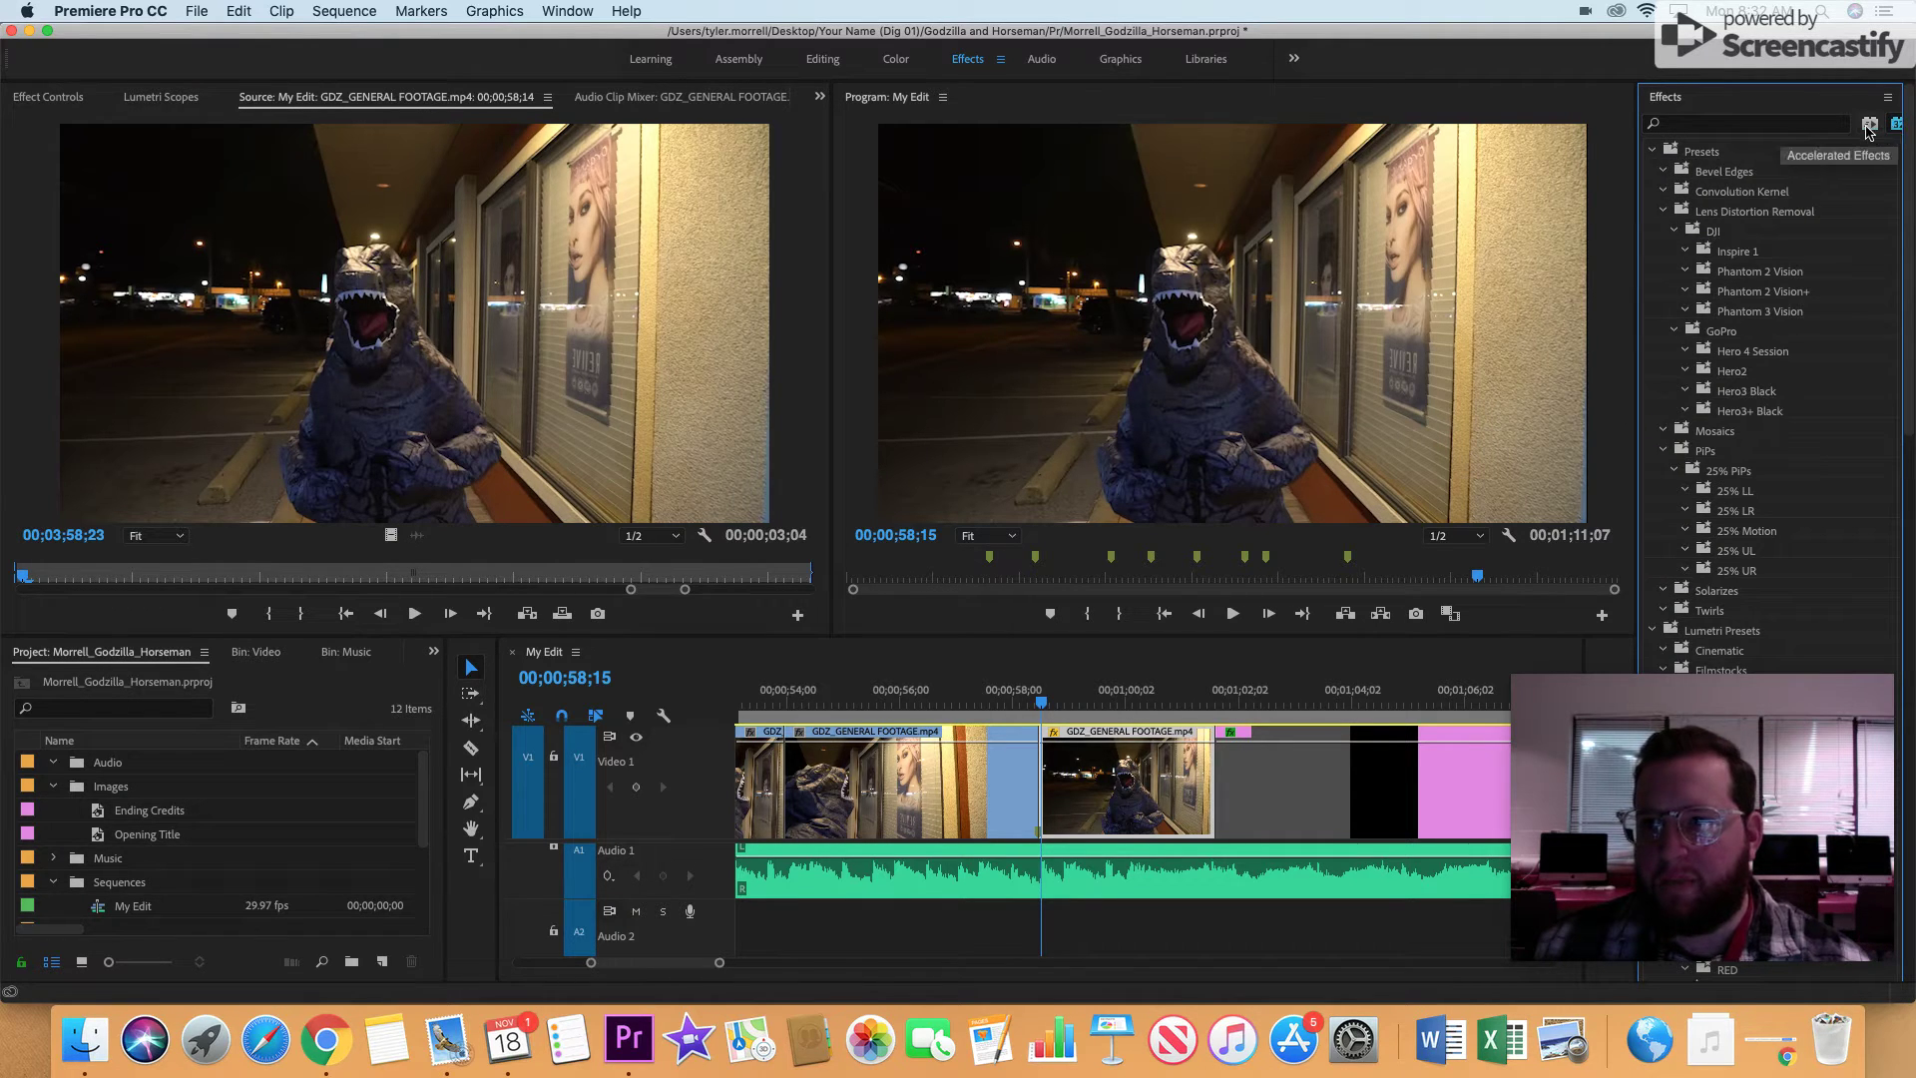
click(1869, 124)
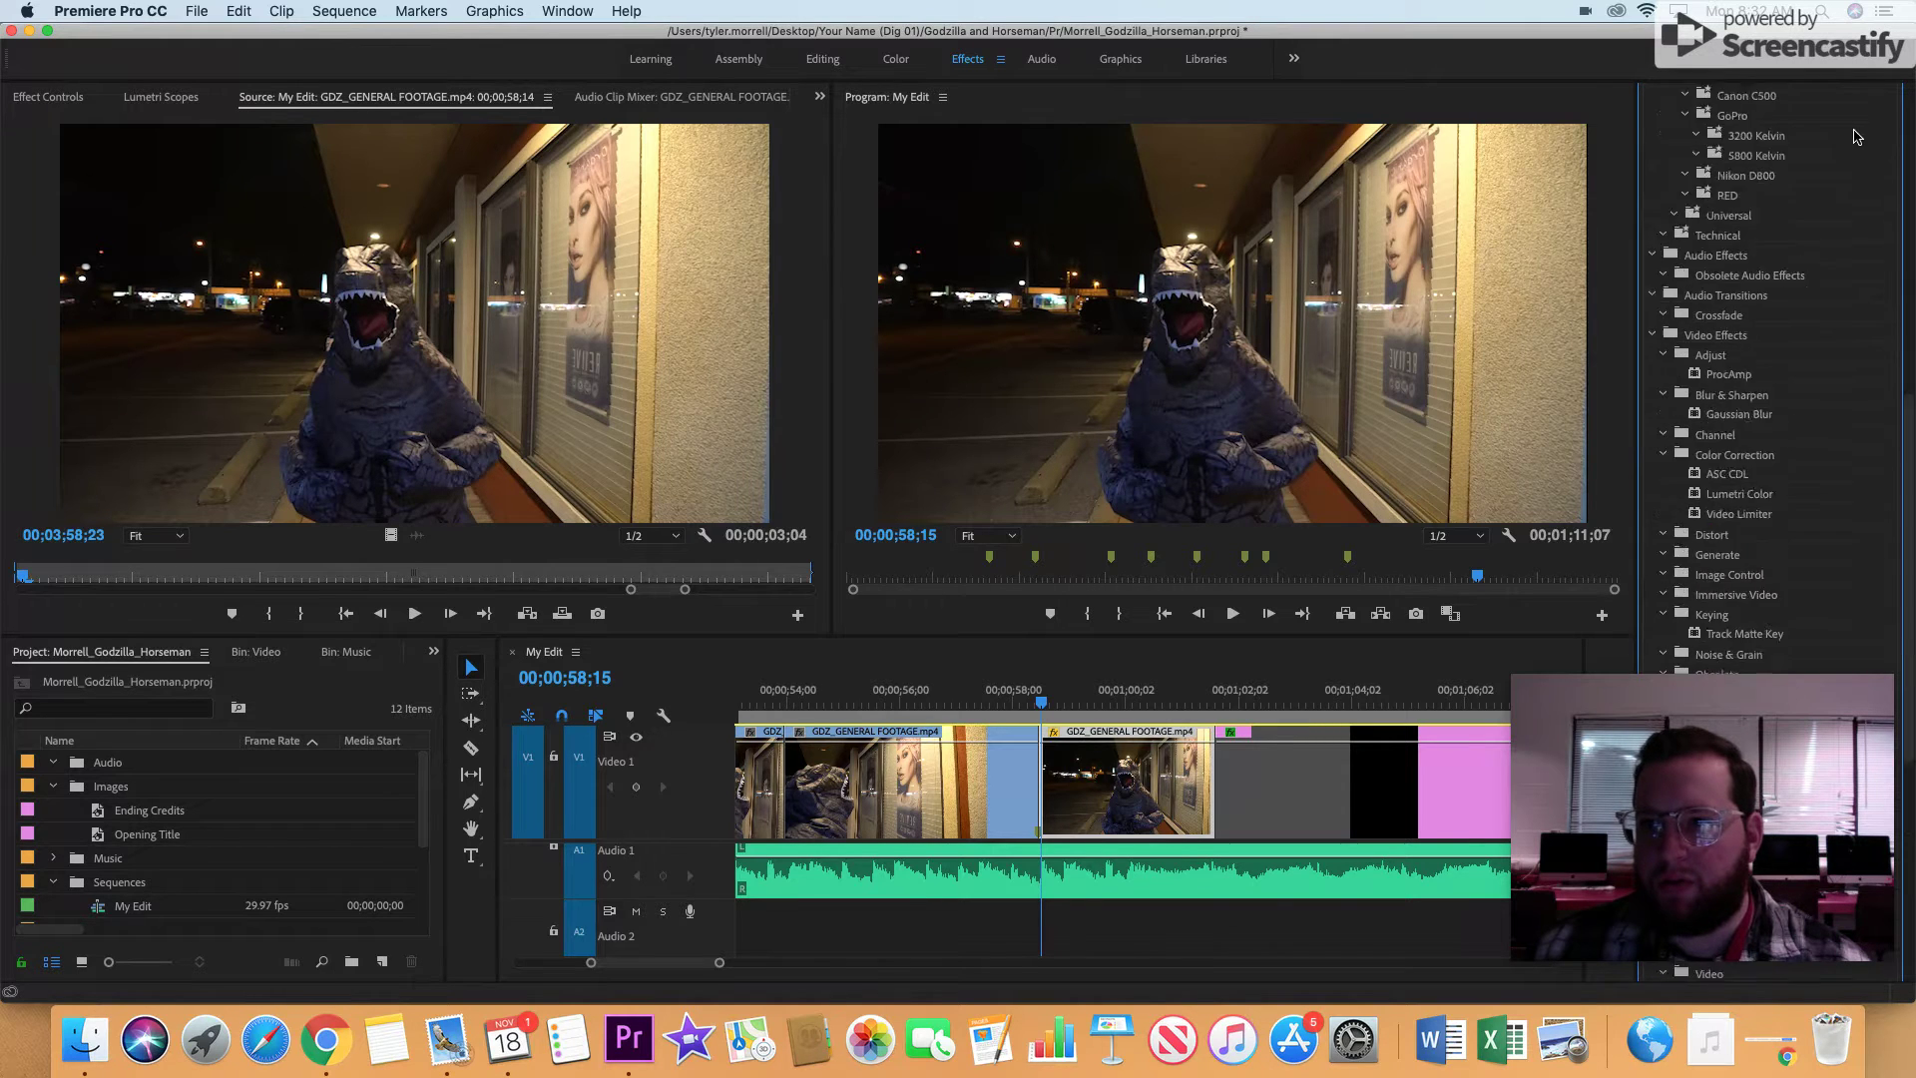
click(1897, 127)
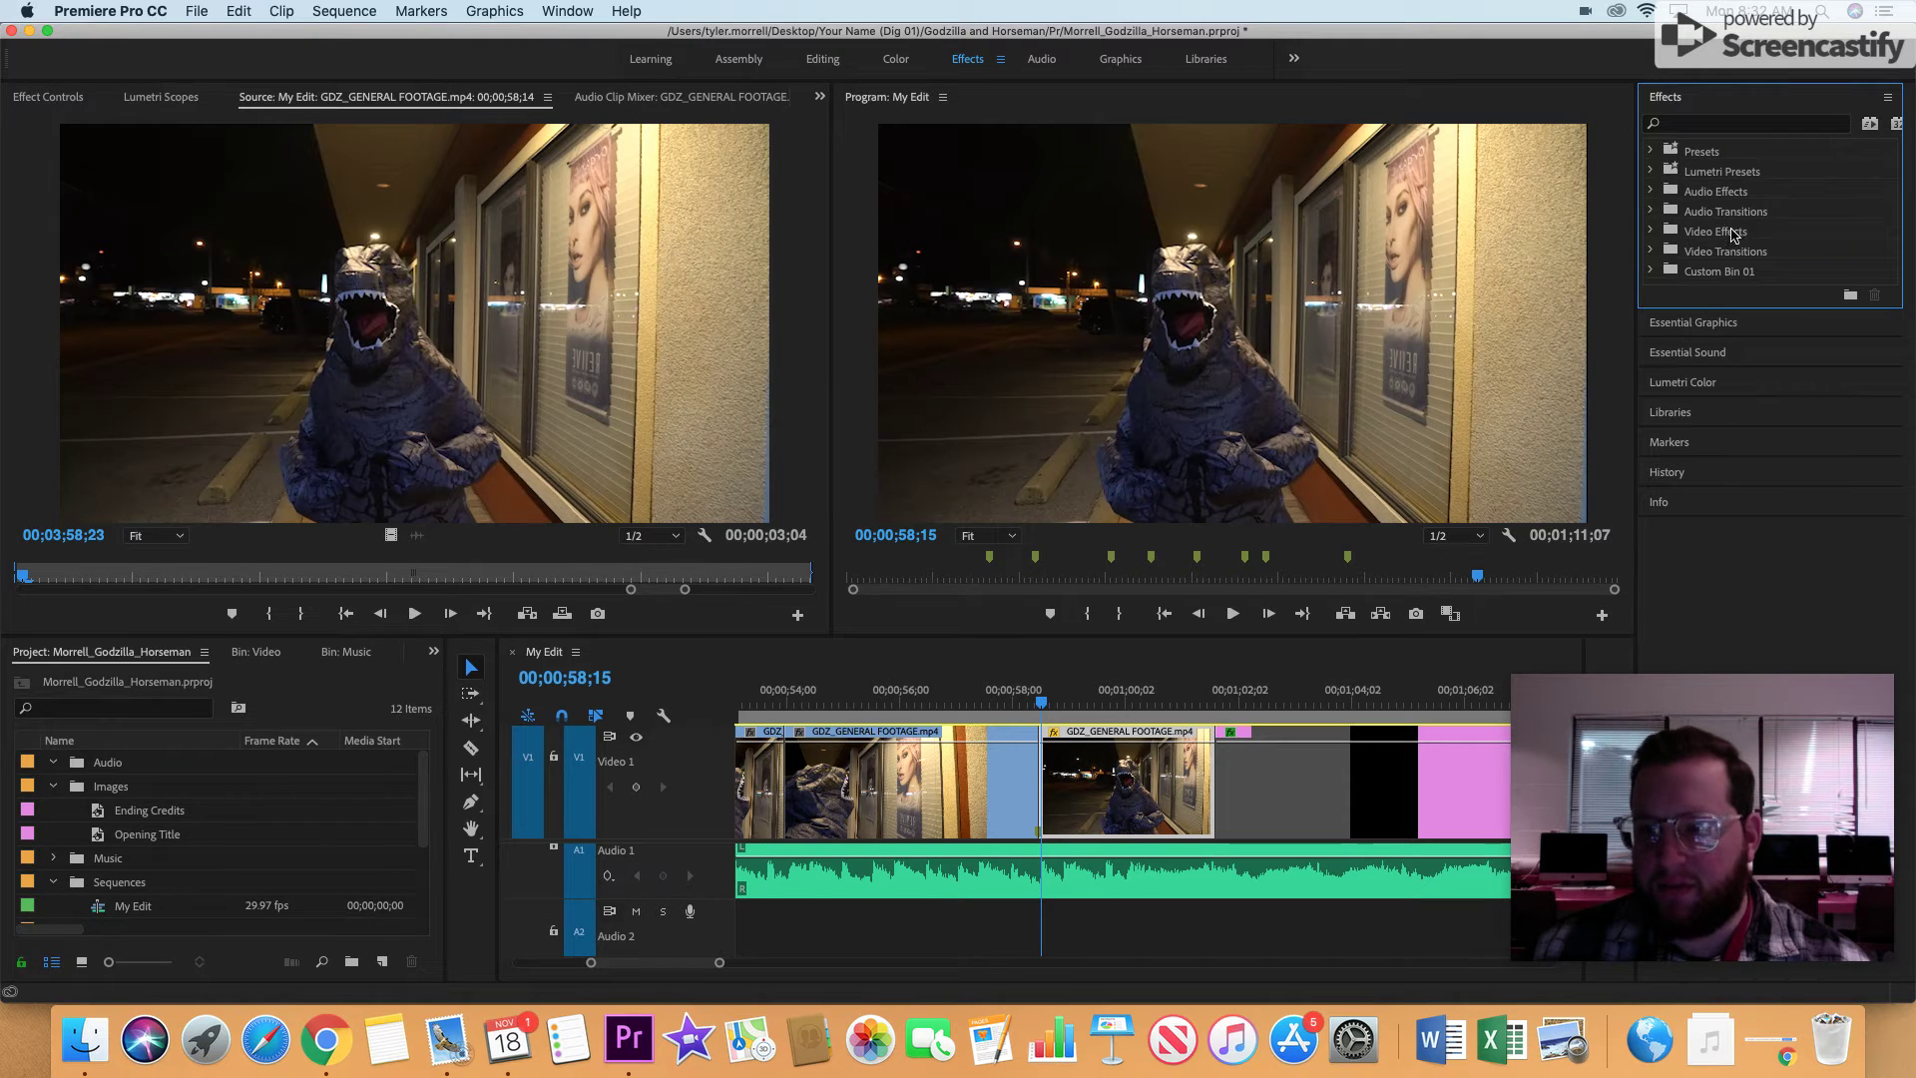
- Drag Video Effects > Generate > Lightning onto the second GDZ_GENERAL FOOTAGE clip
click(1650, 232)
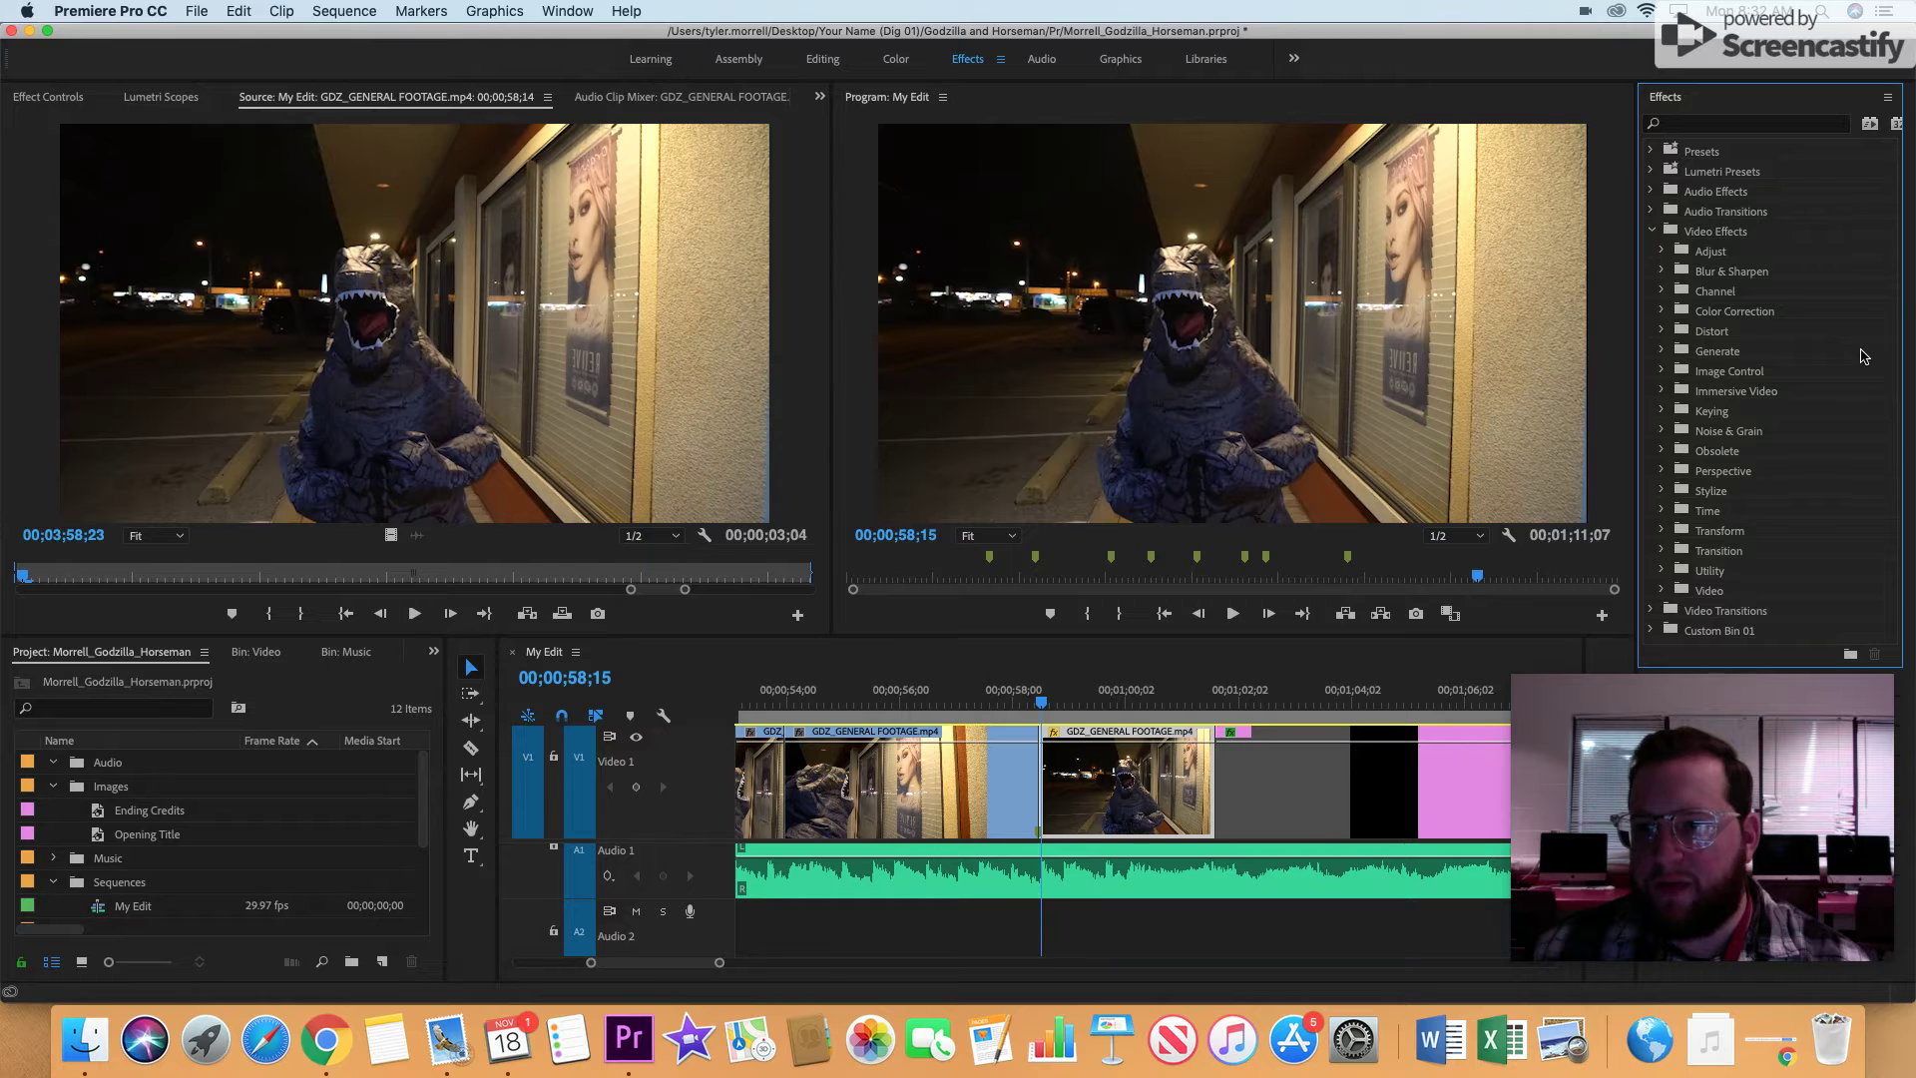
click(1662, 351)
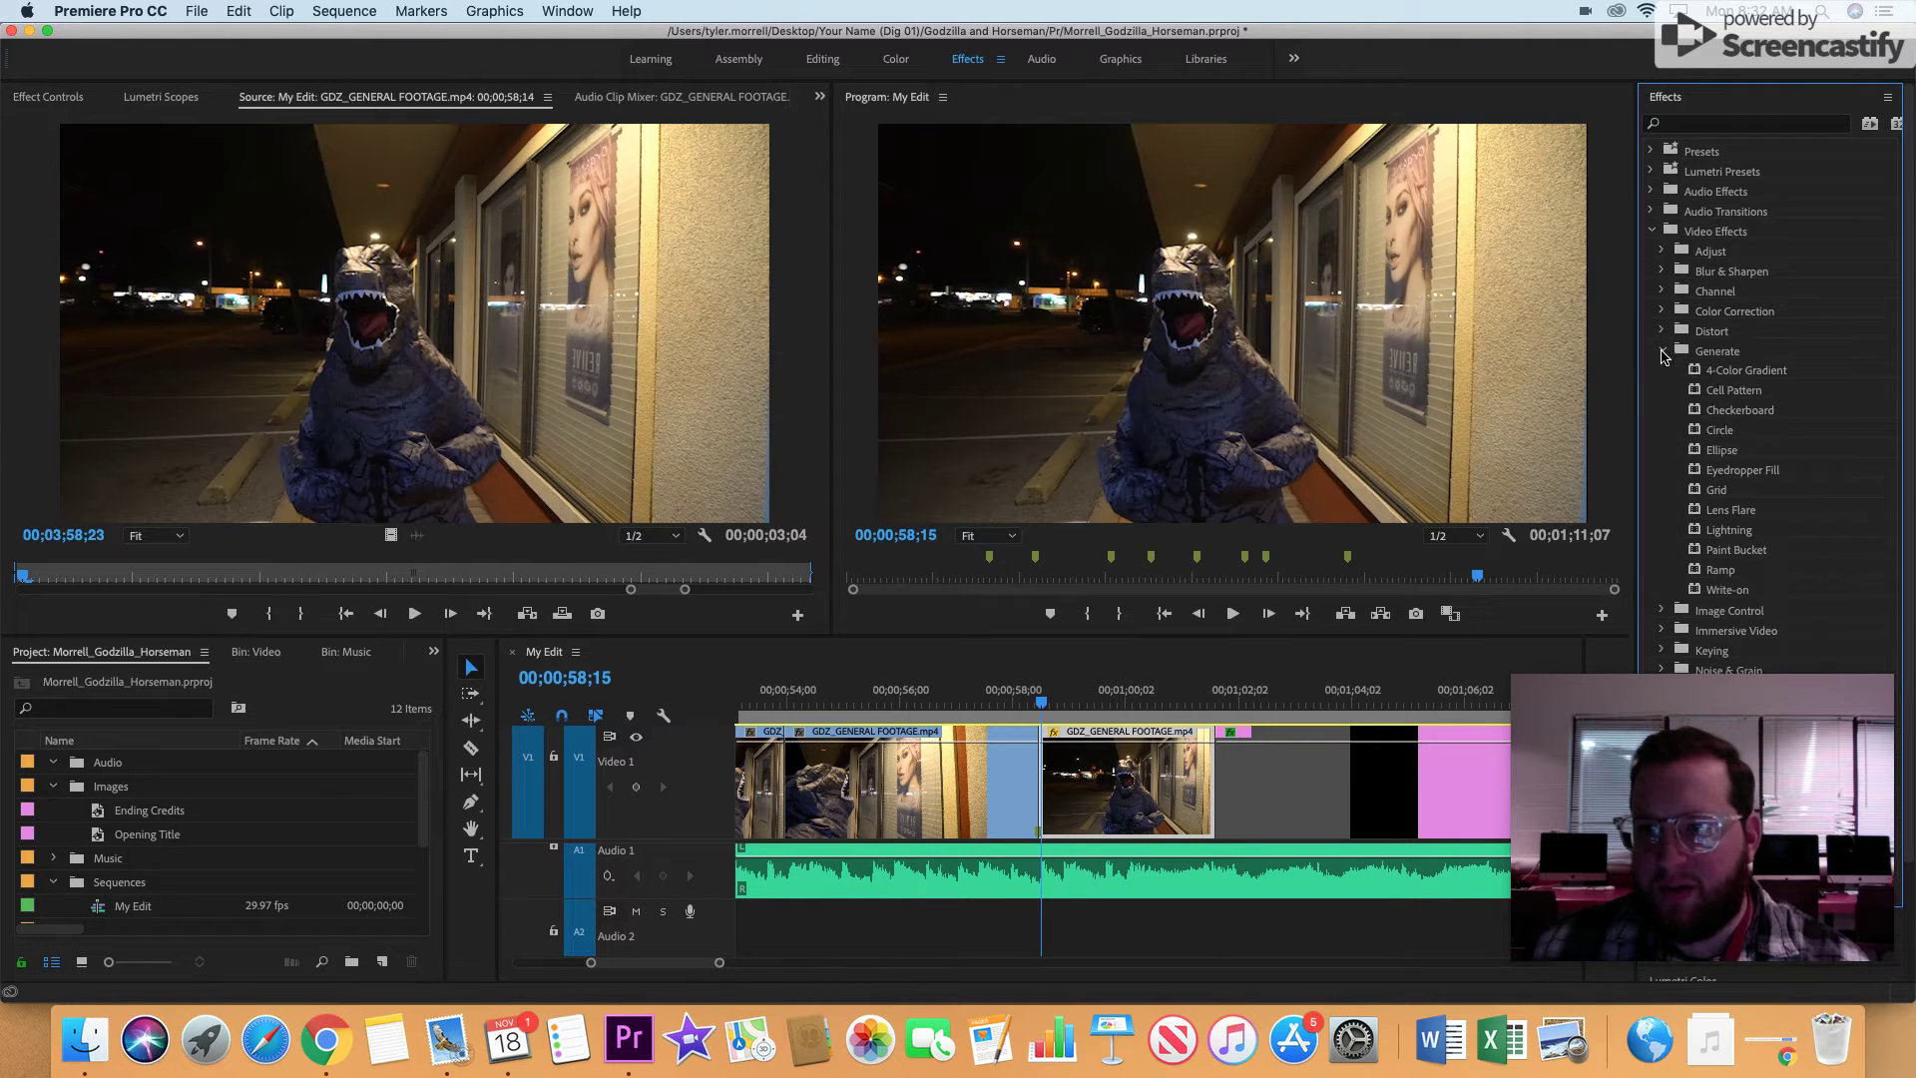
scroll(1794, 446, down, 3)
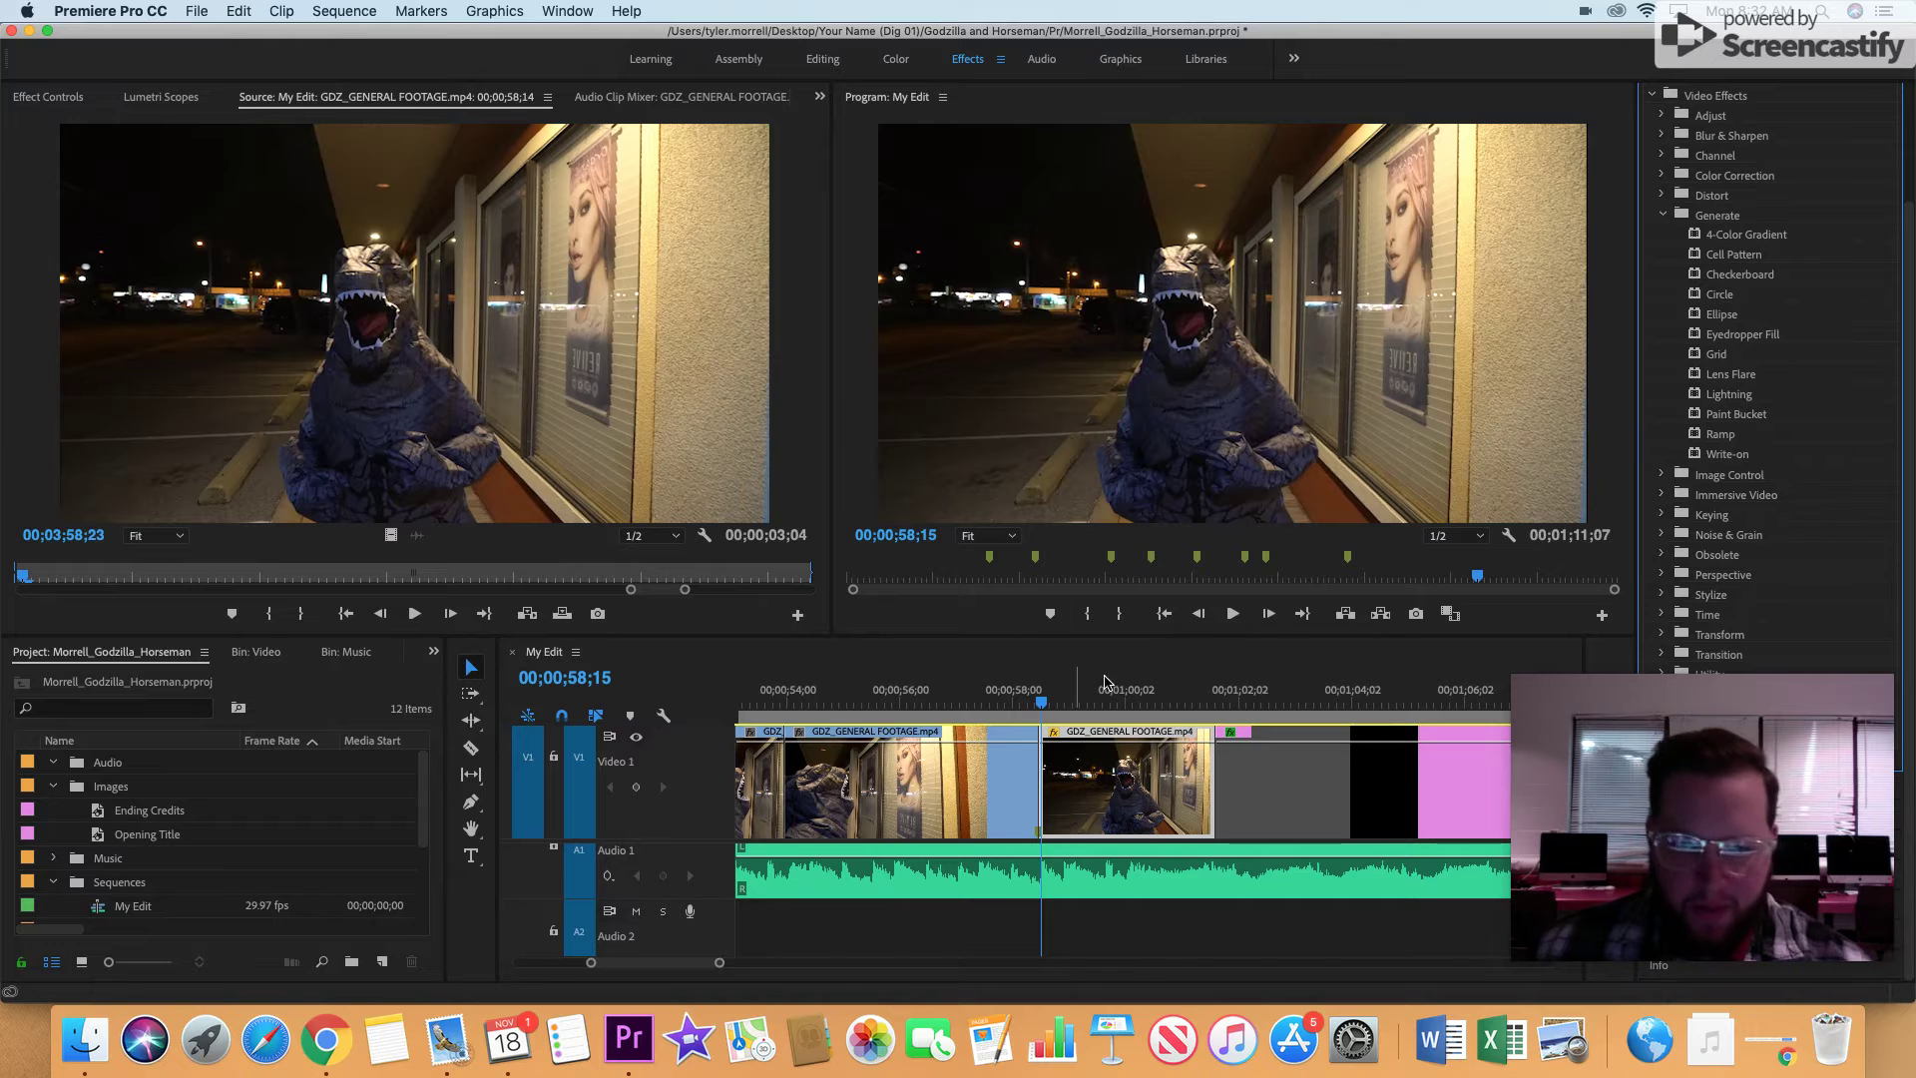
click(1729, 397)
drag(1731, 406, 1131, 784)
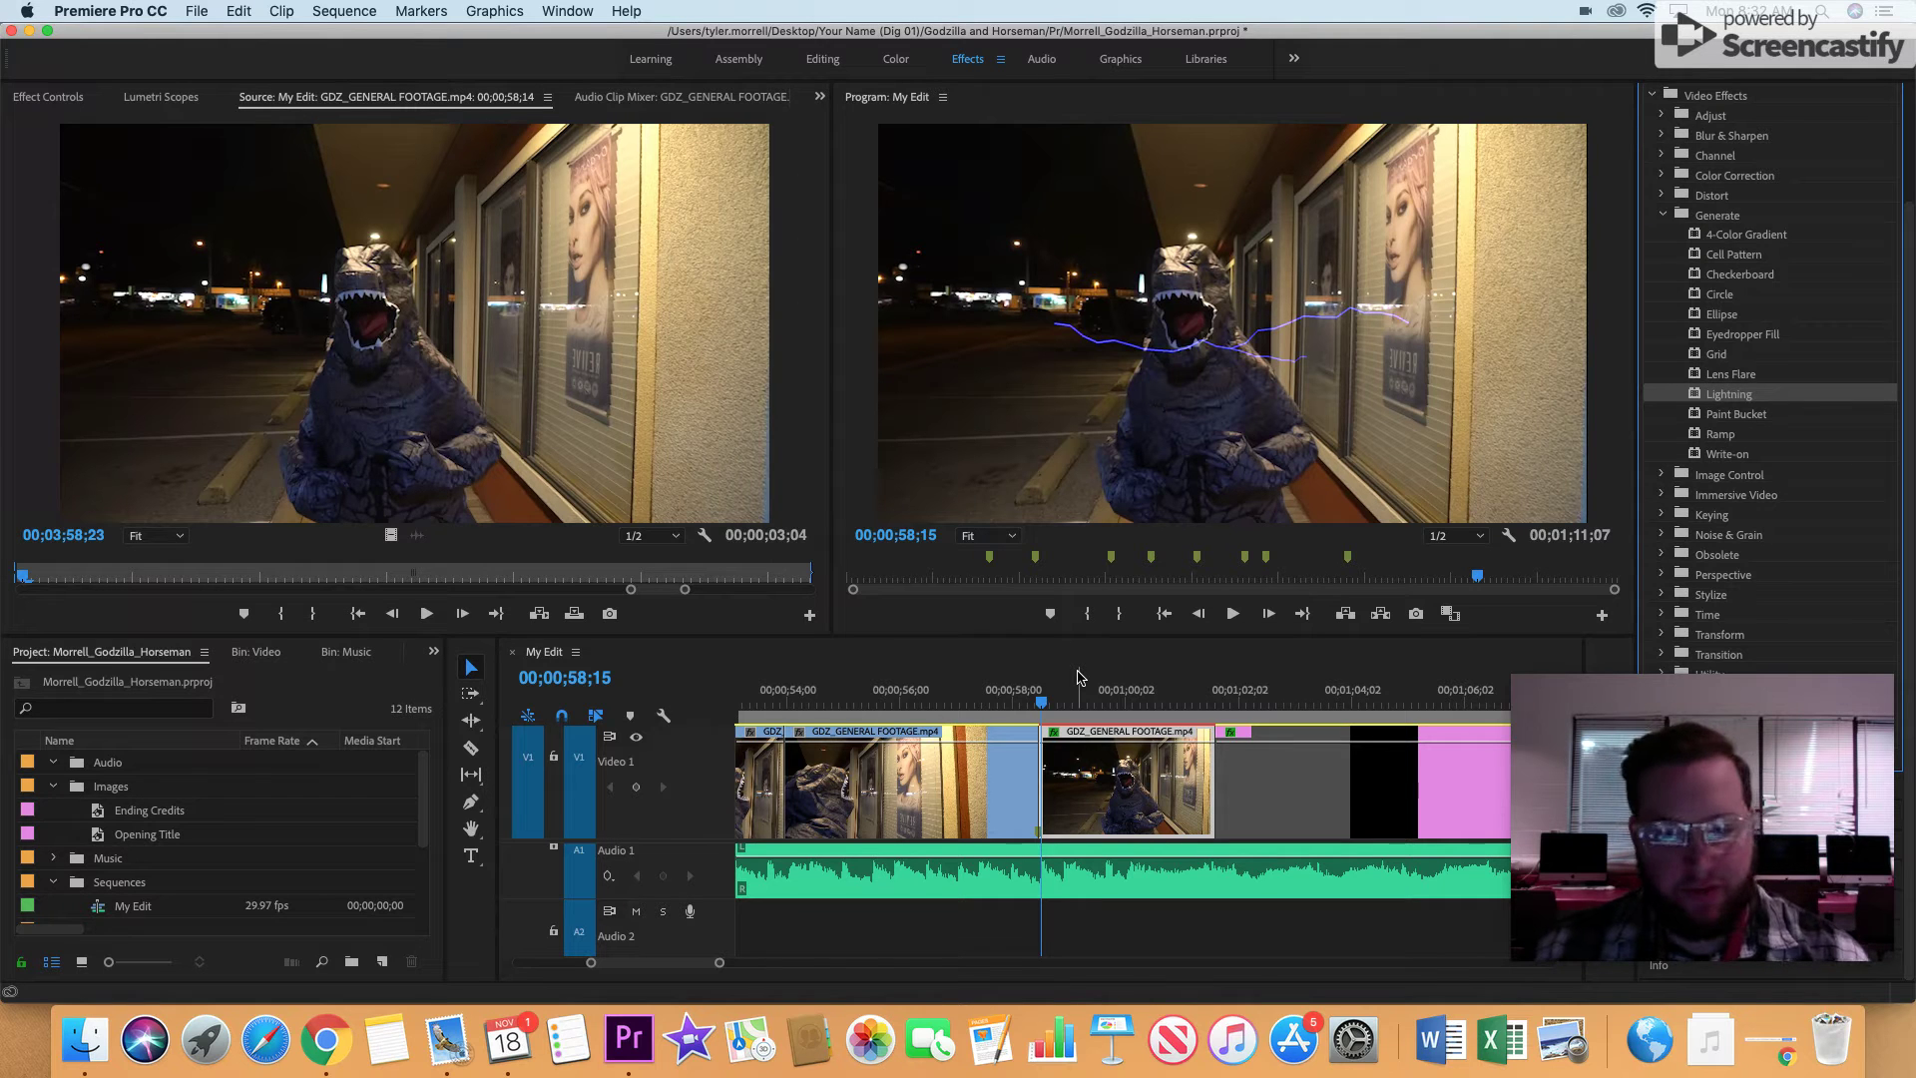
- Play back the lightning, then return to 00;00;58;16 and load the roaring clip
key(space)
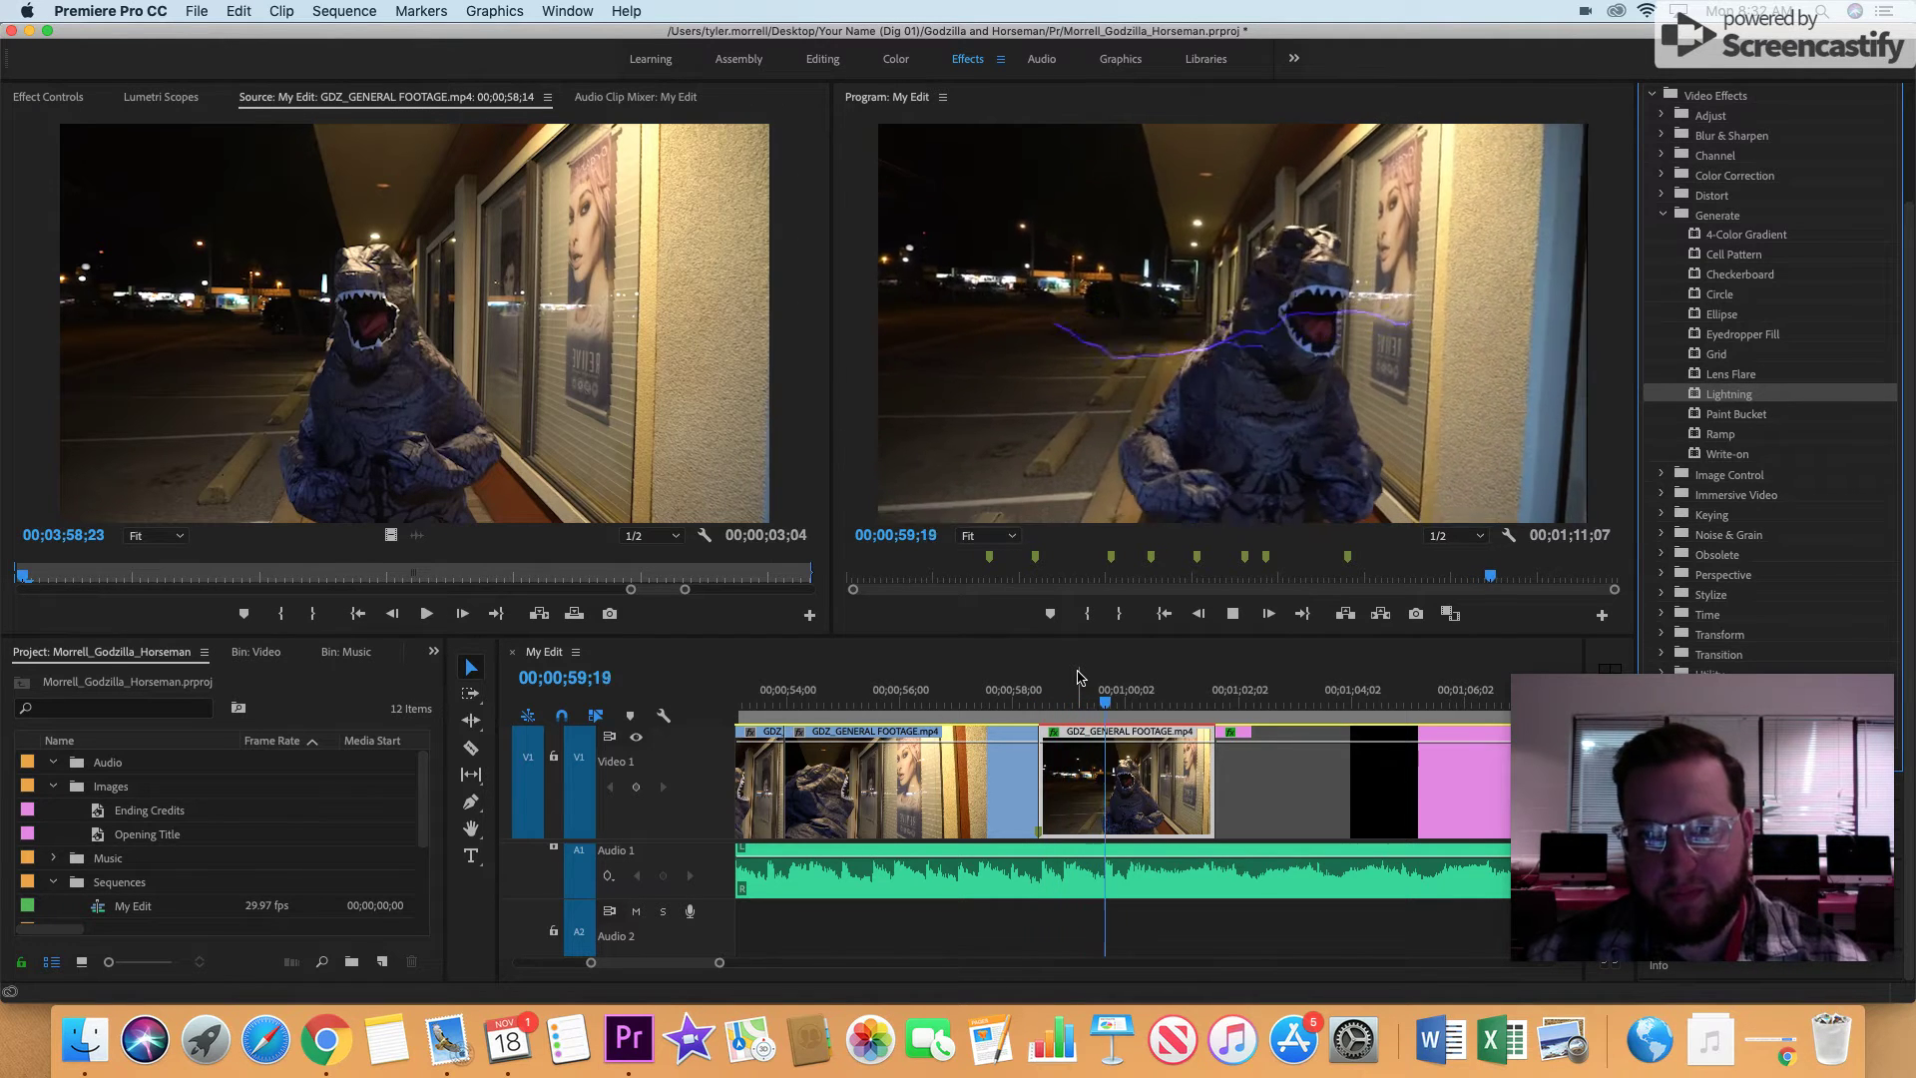
key(space)
click(1150, 710)
drag(1149, 711, 1044, 715)
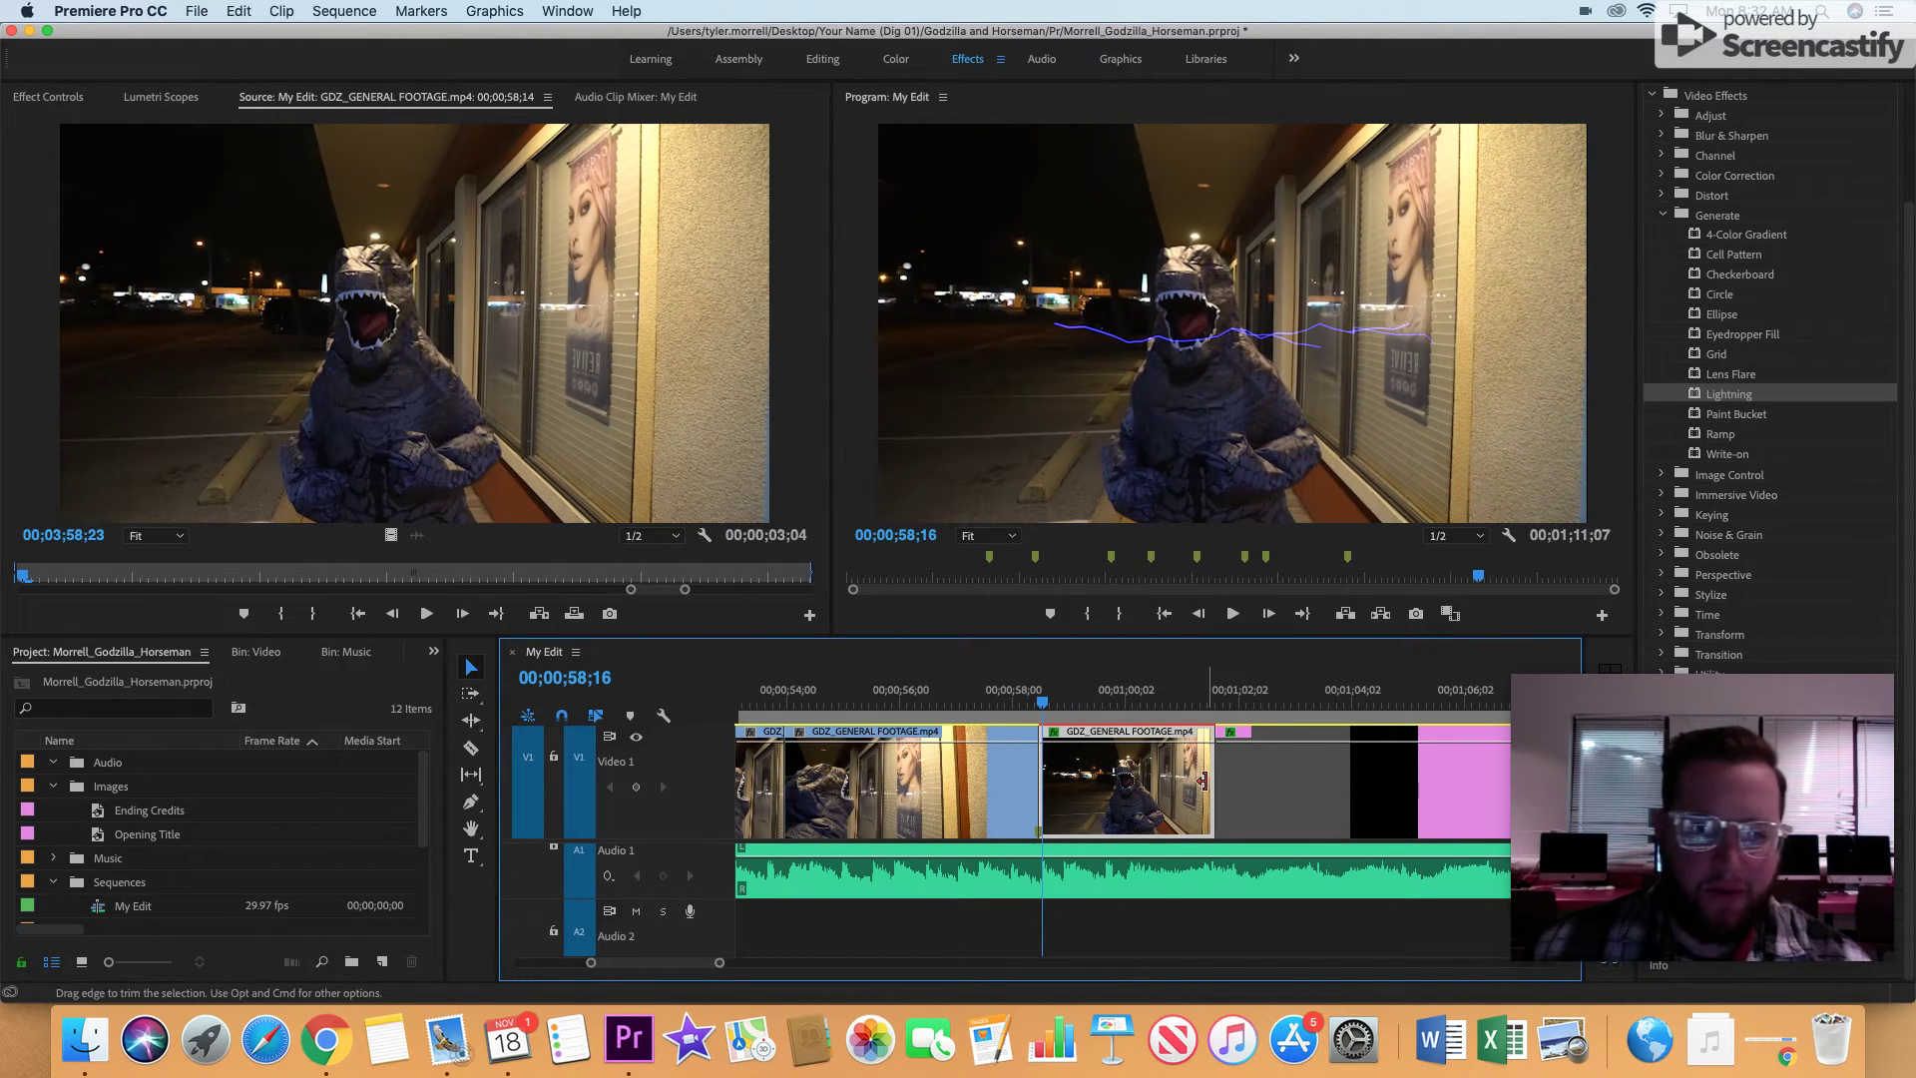
double_click(1107, 777)
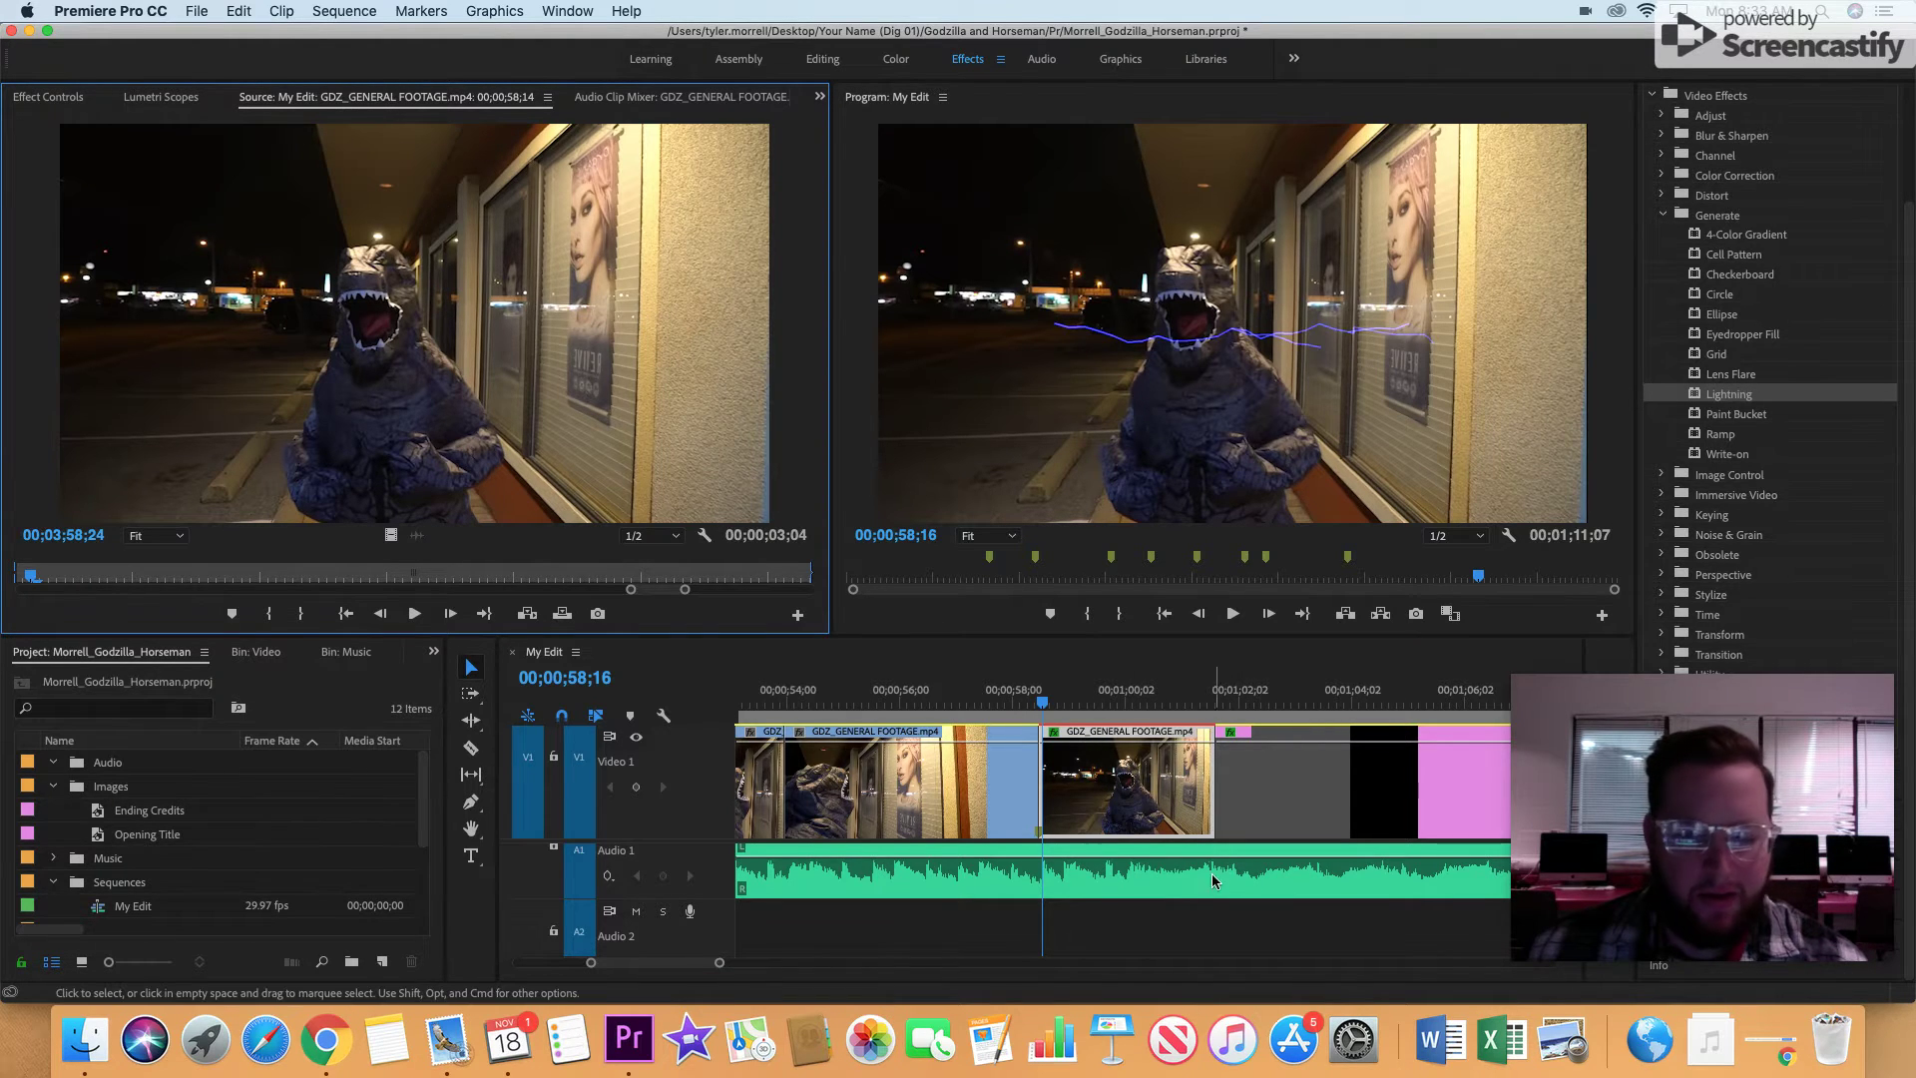
- Set Lightning Start point to 563, 360, move to 00;00;58;14, and switch to the assignment doc
click(49, 99)
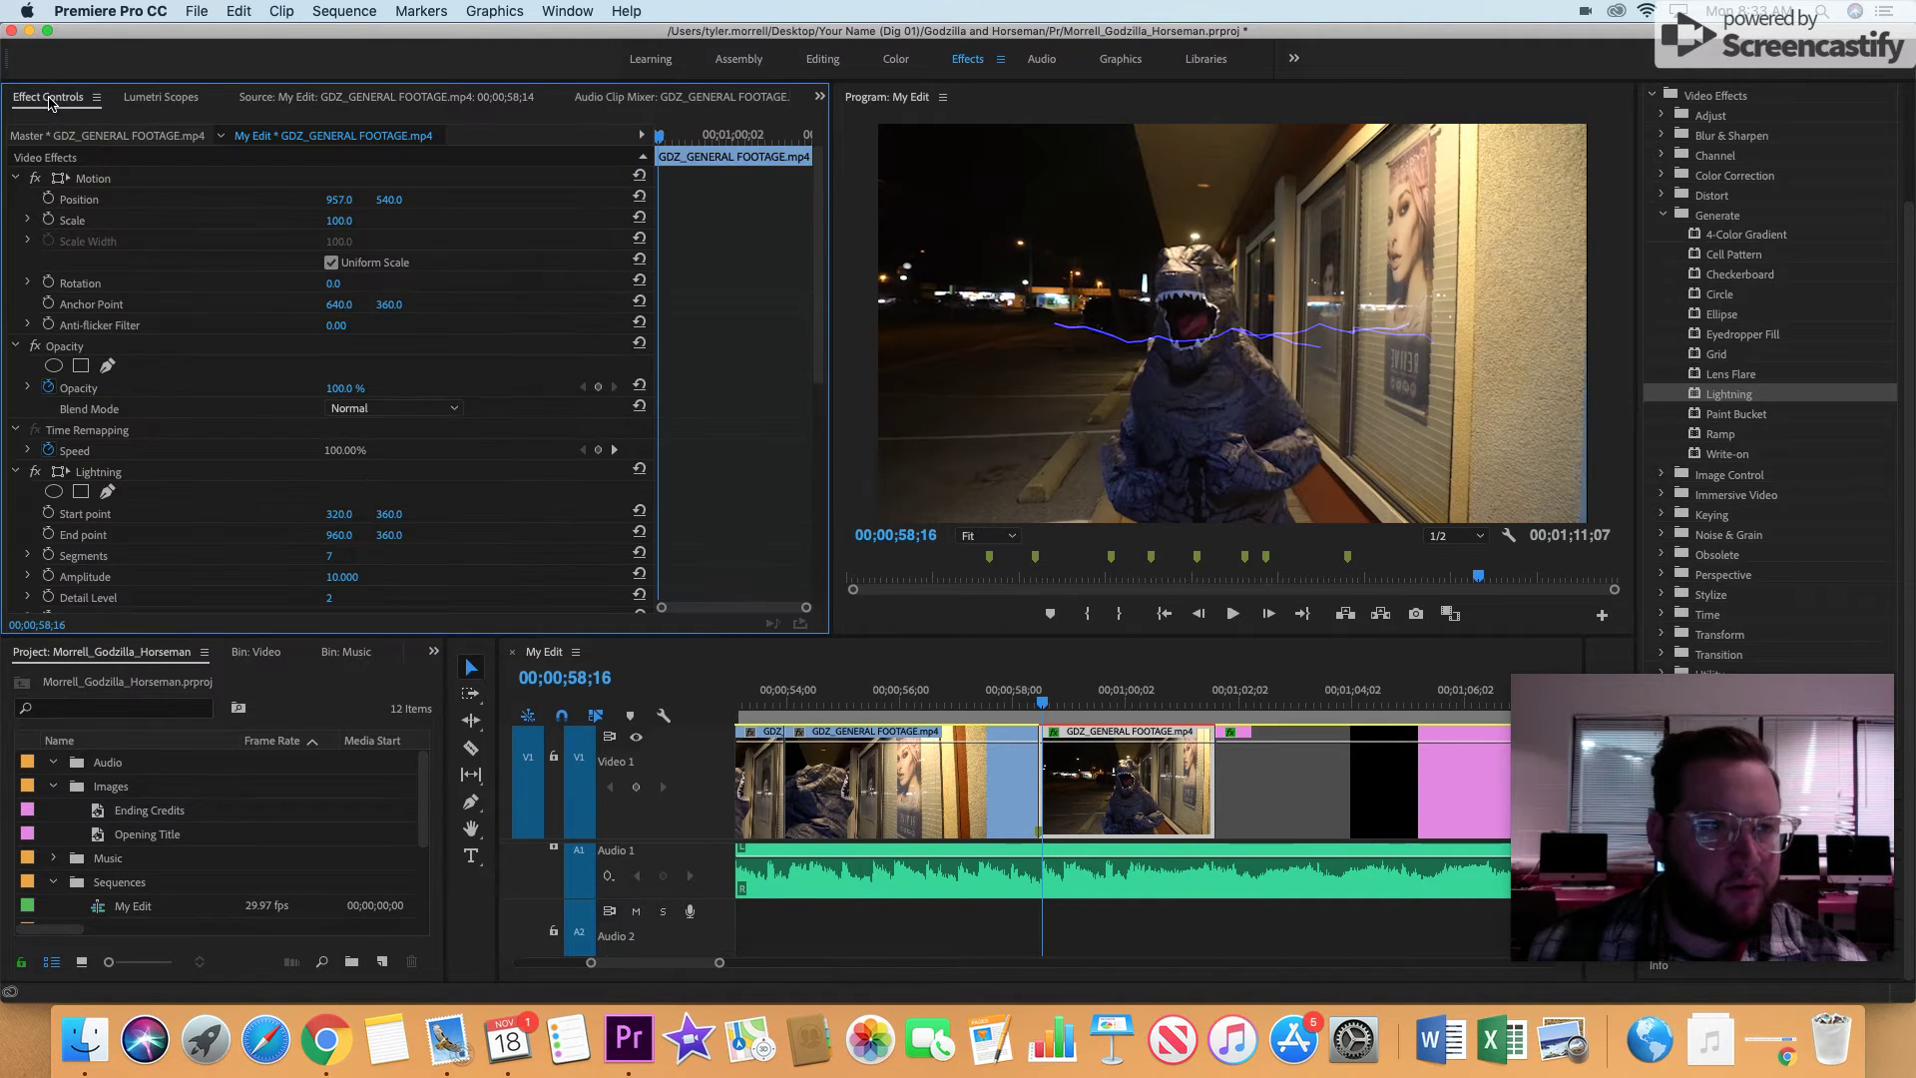
scroll(461, 502, down, 5)
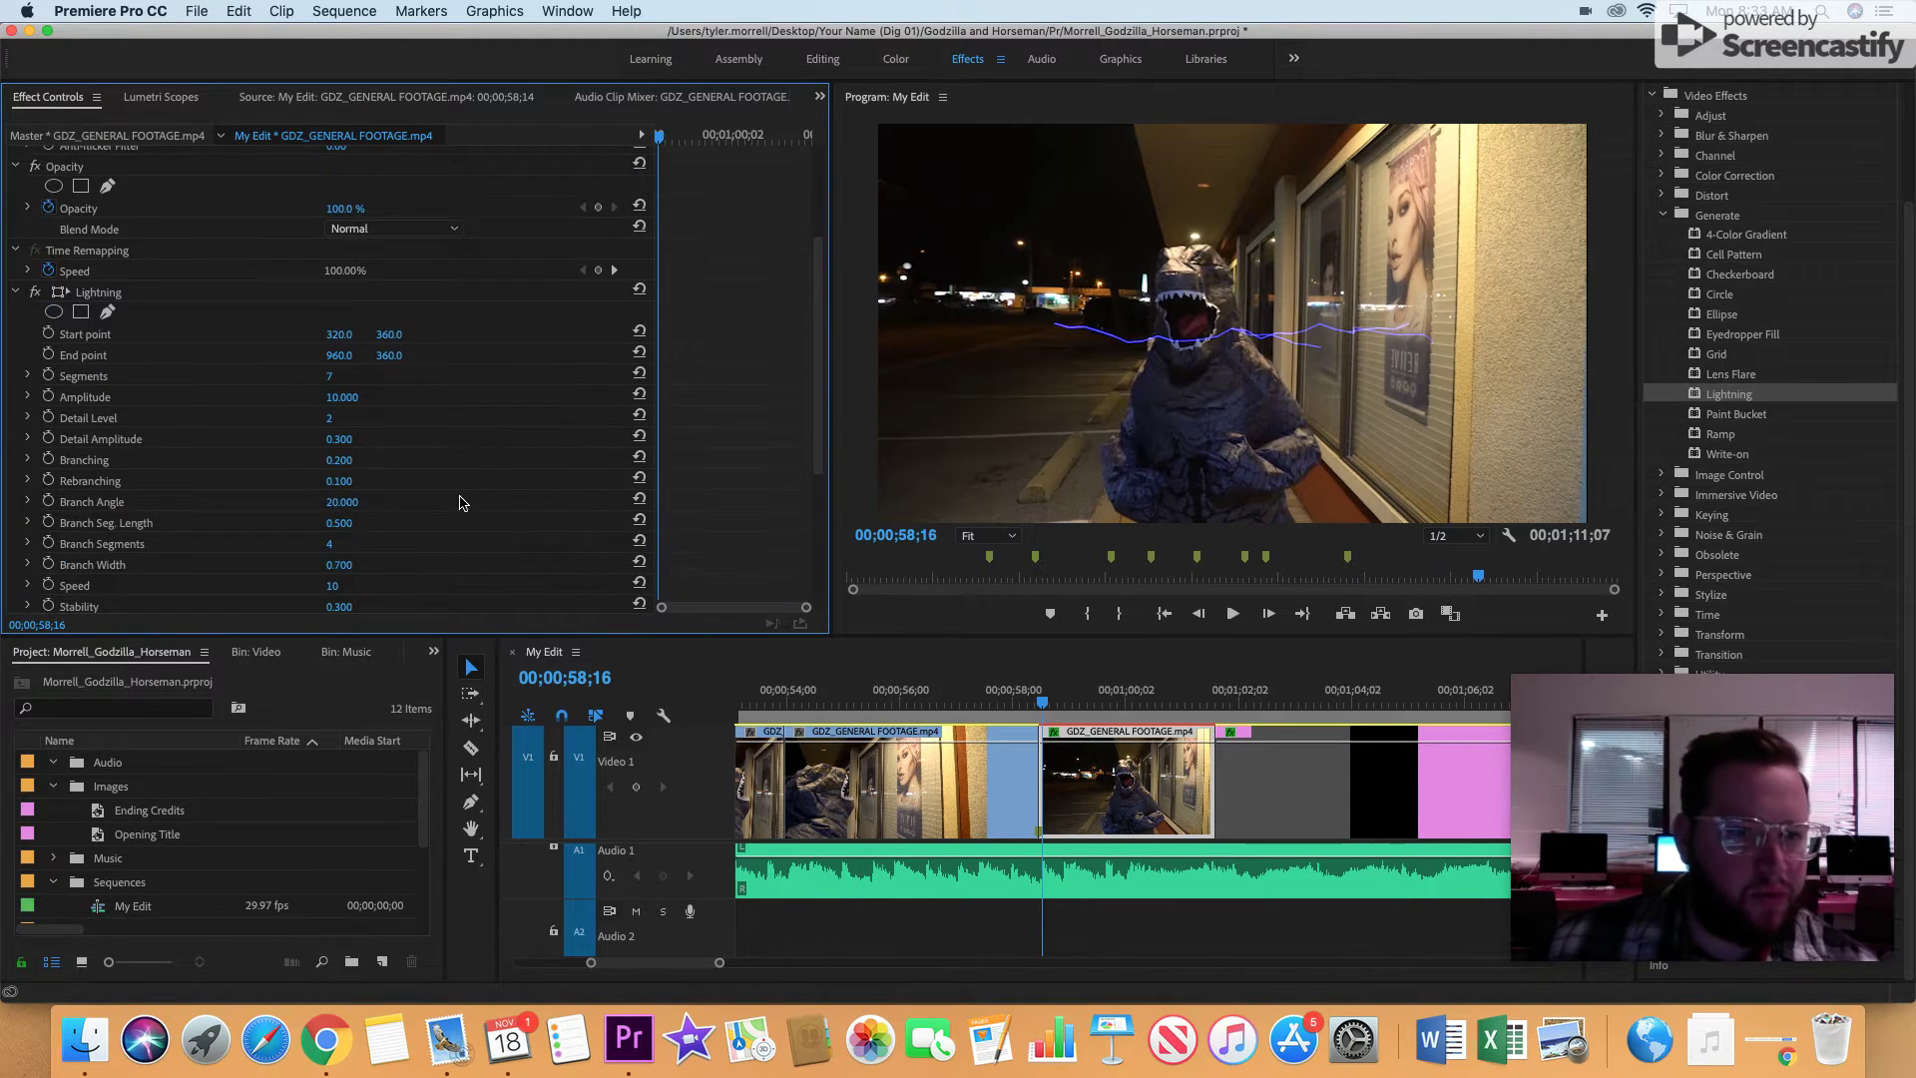
scroll(454, 501, up, 1)
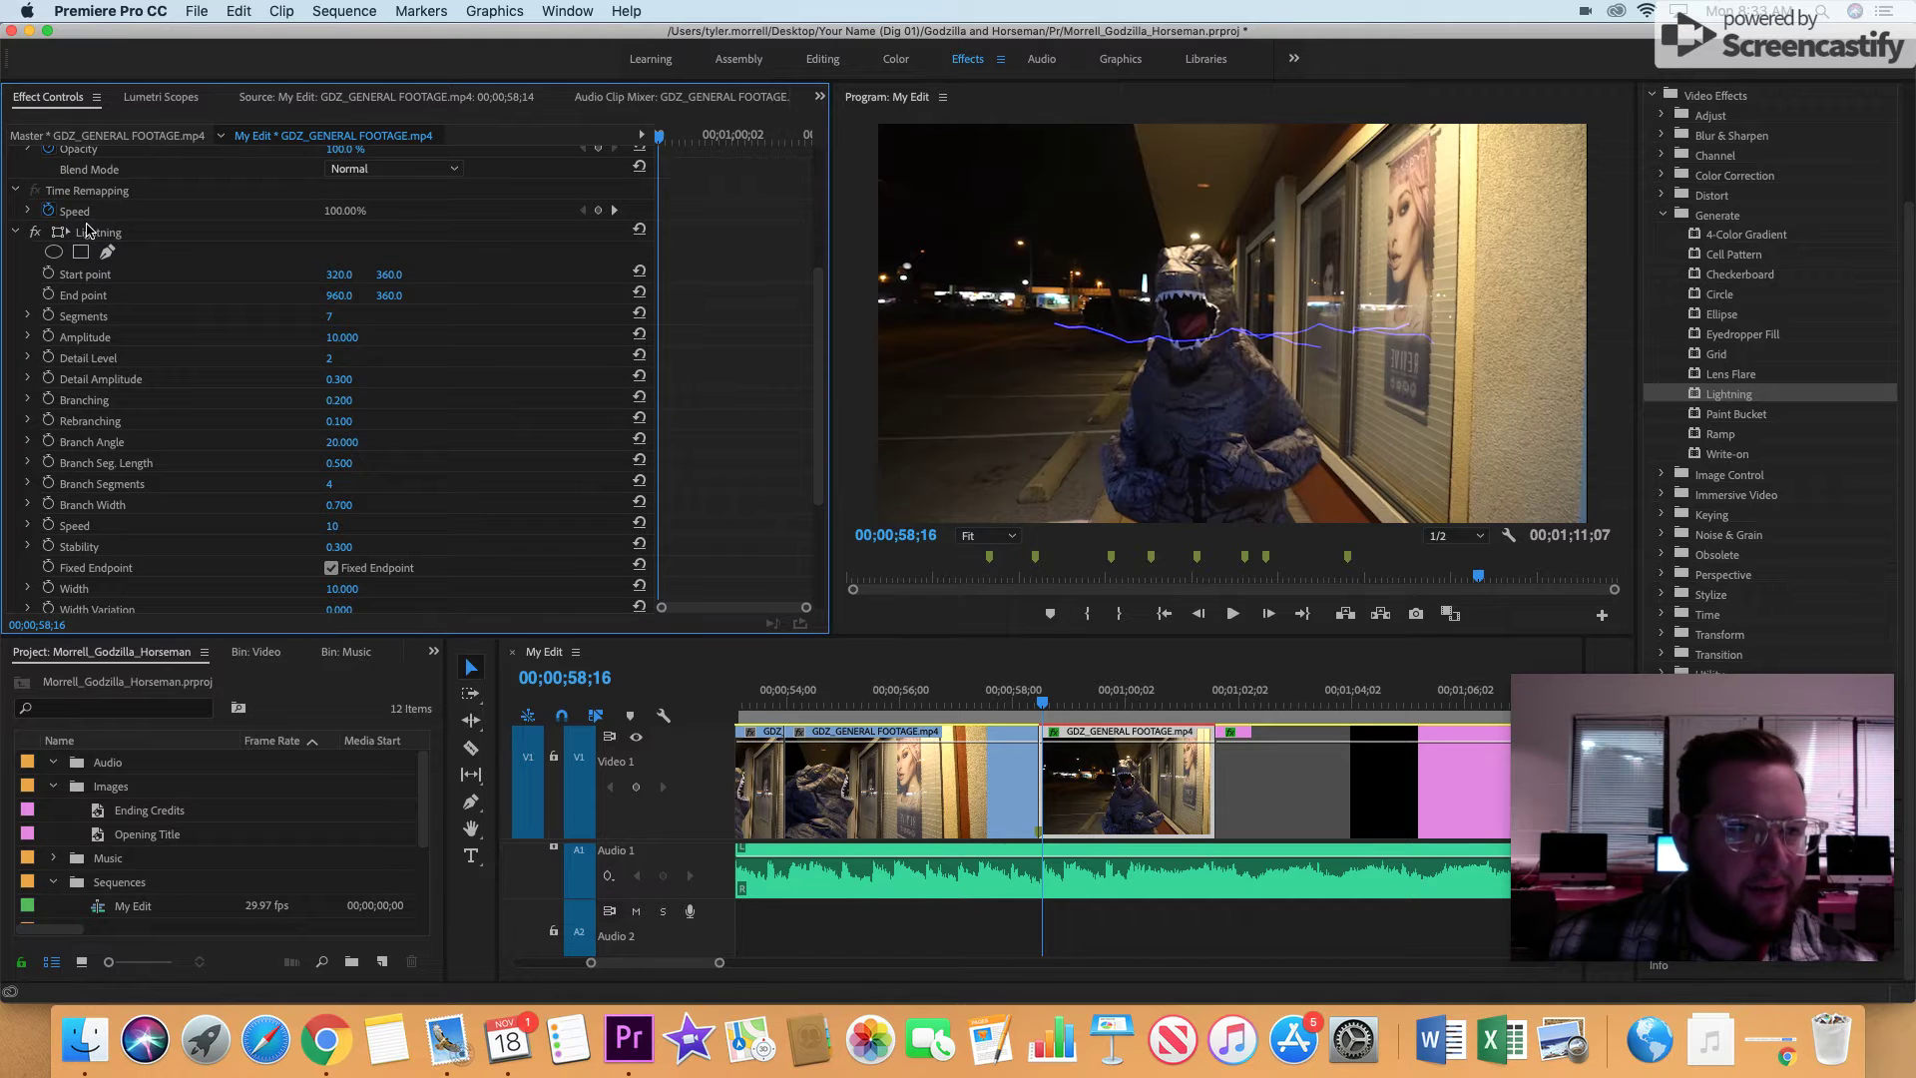
scroll(180, 359, down, 1)
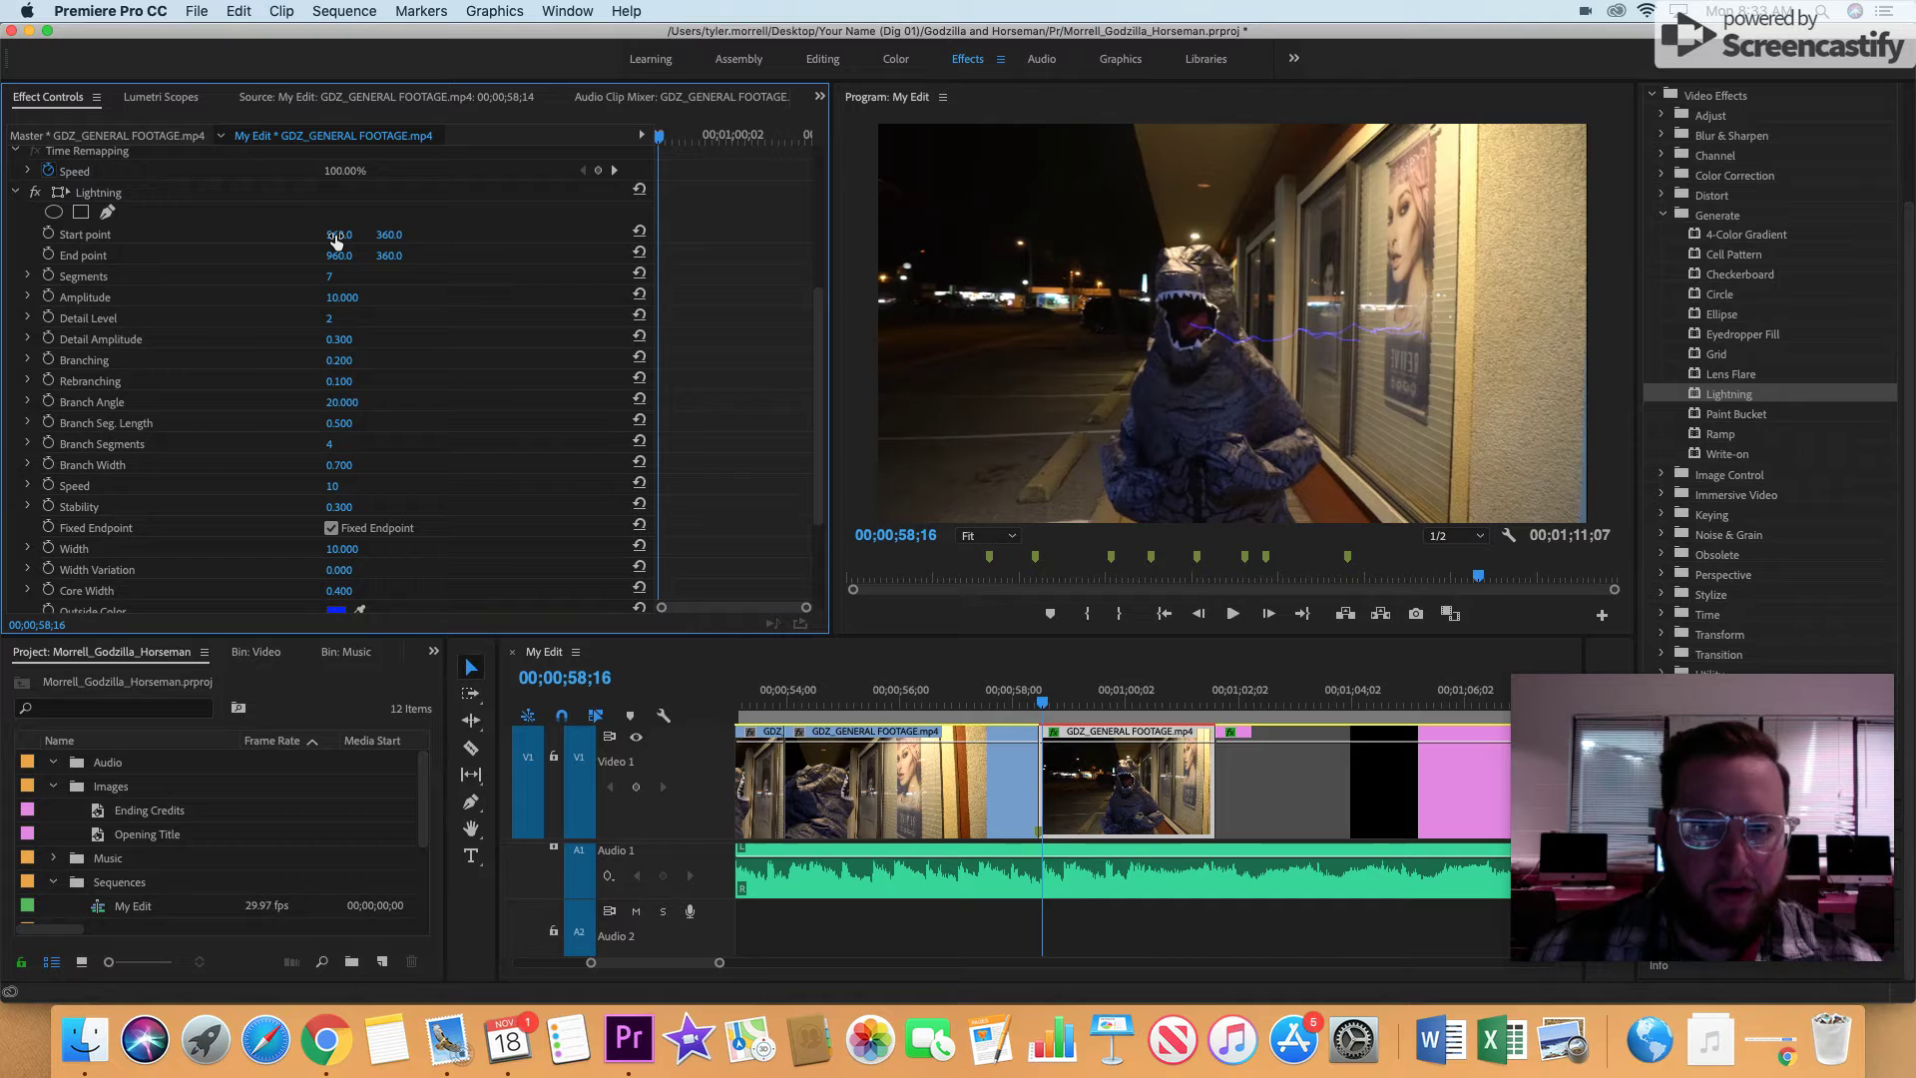
click(1041, 705)
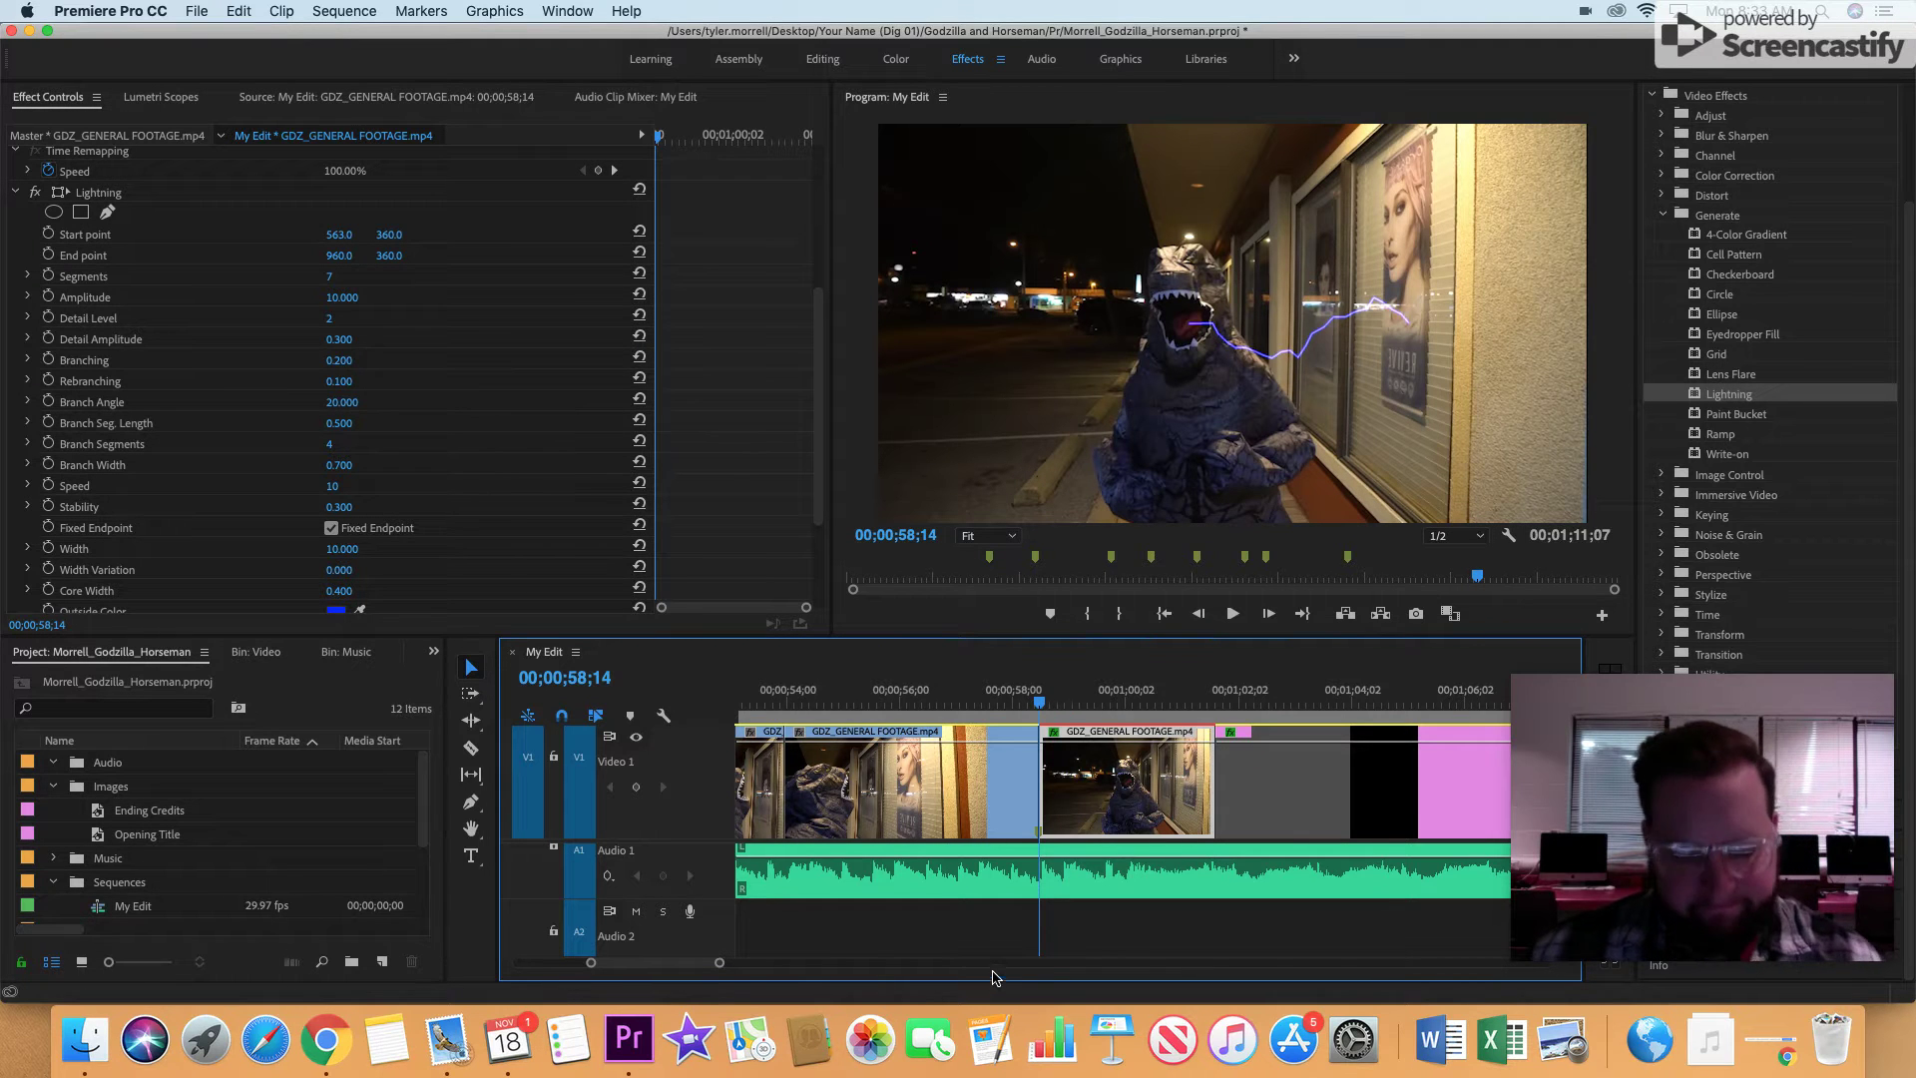
key(super+Tab)
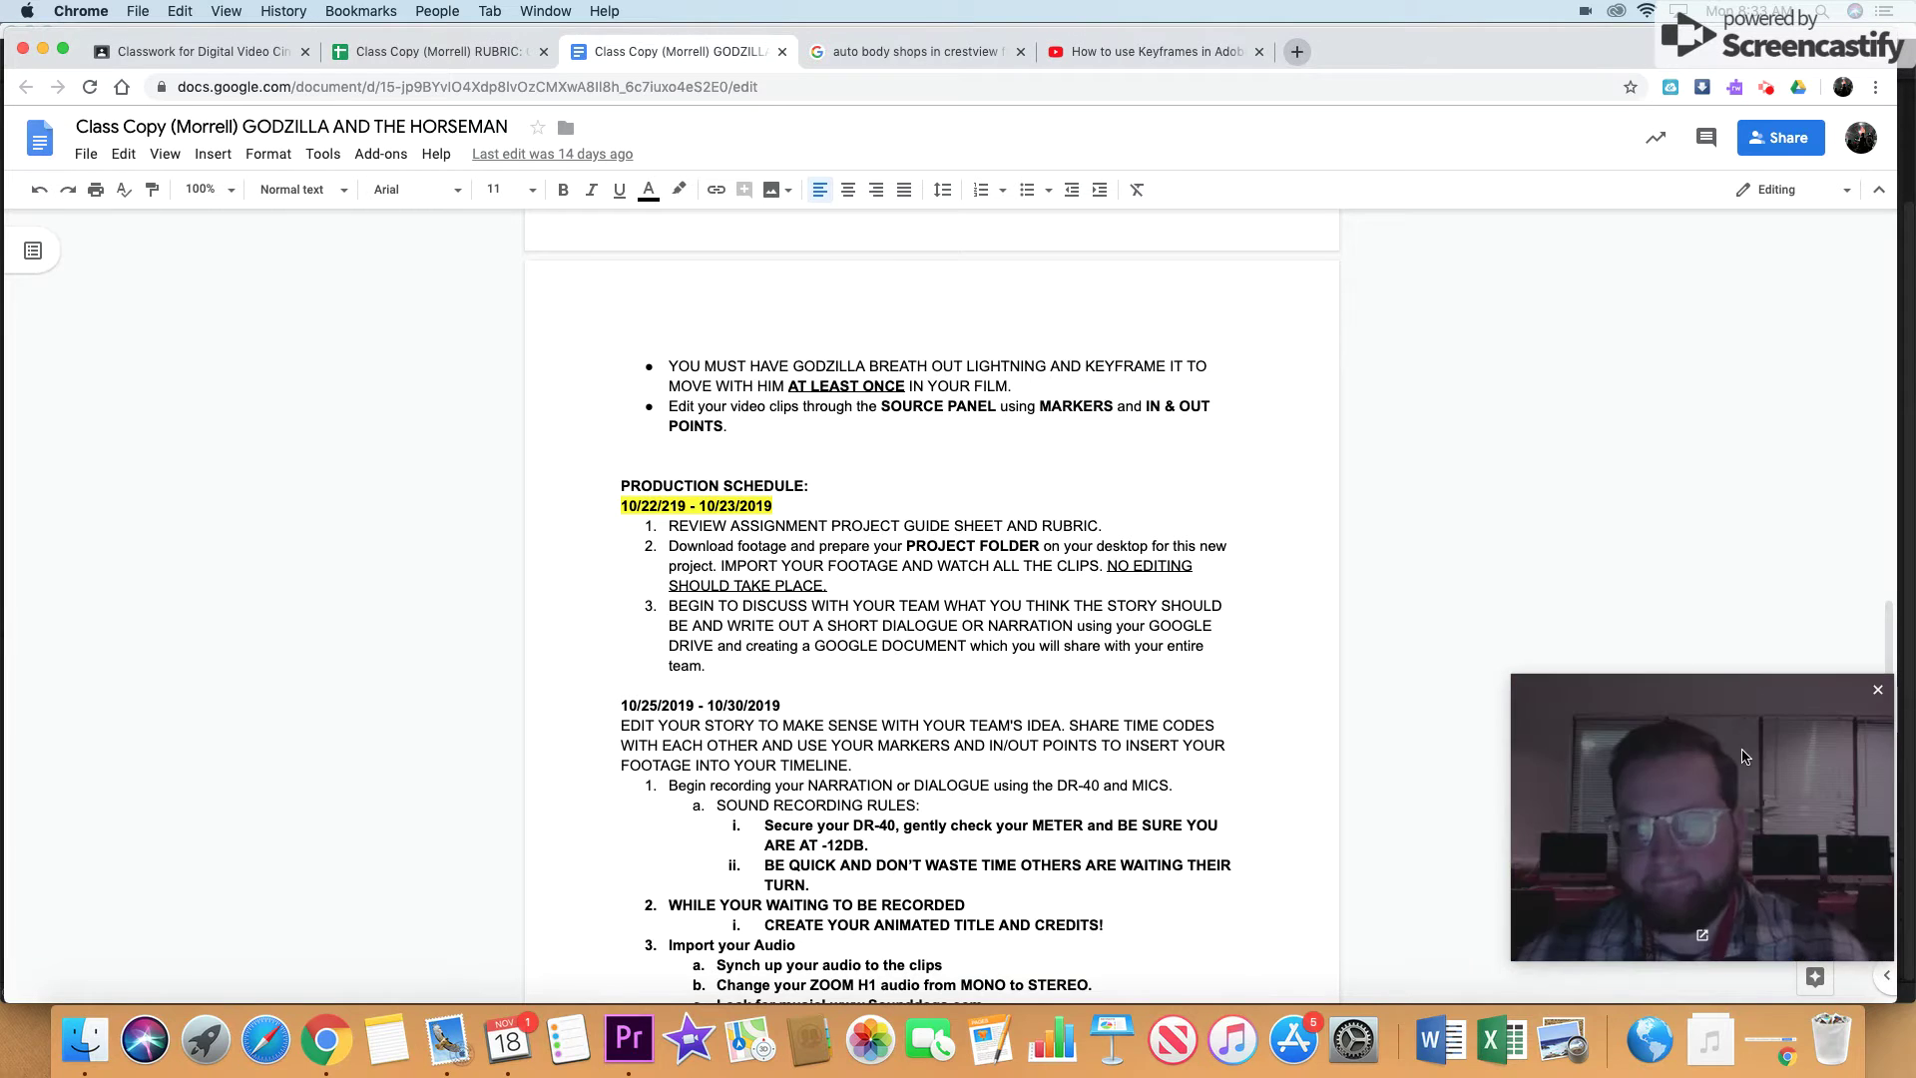
- Switch from the Google Docs brief back to the Premiere lightning clip at 00;00;58;14
click(1766, 87)
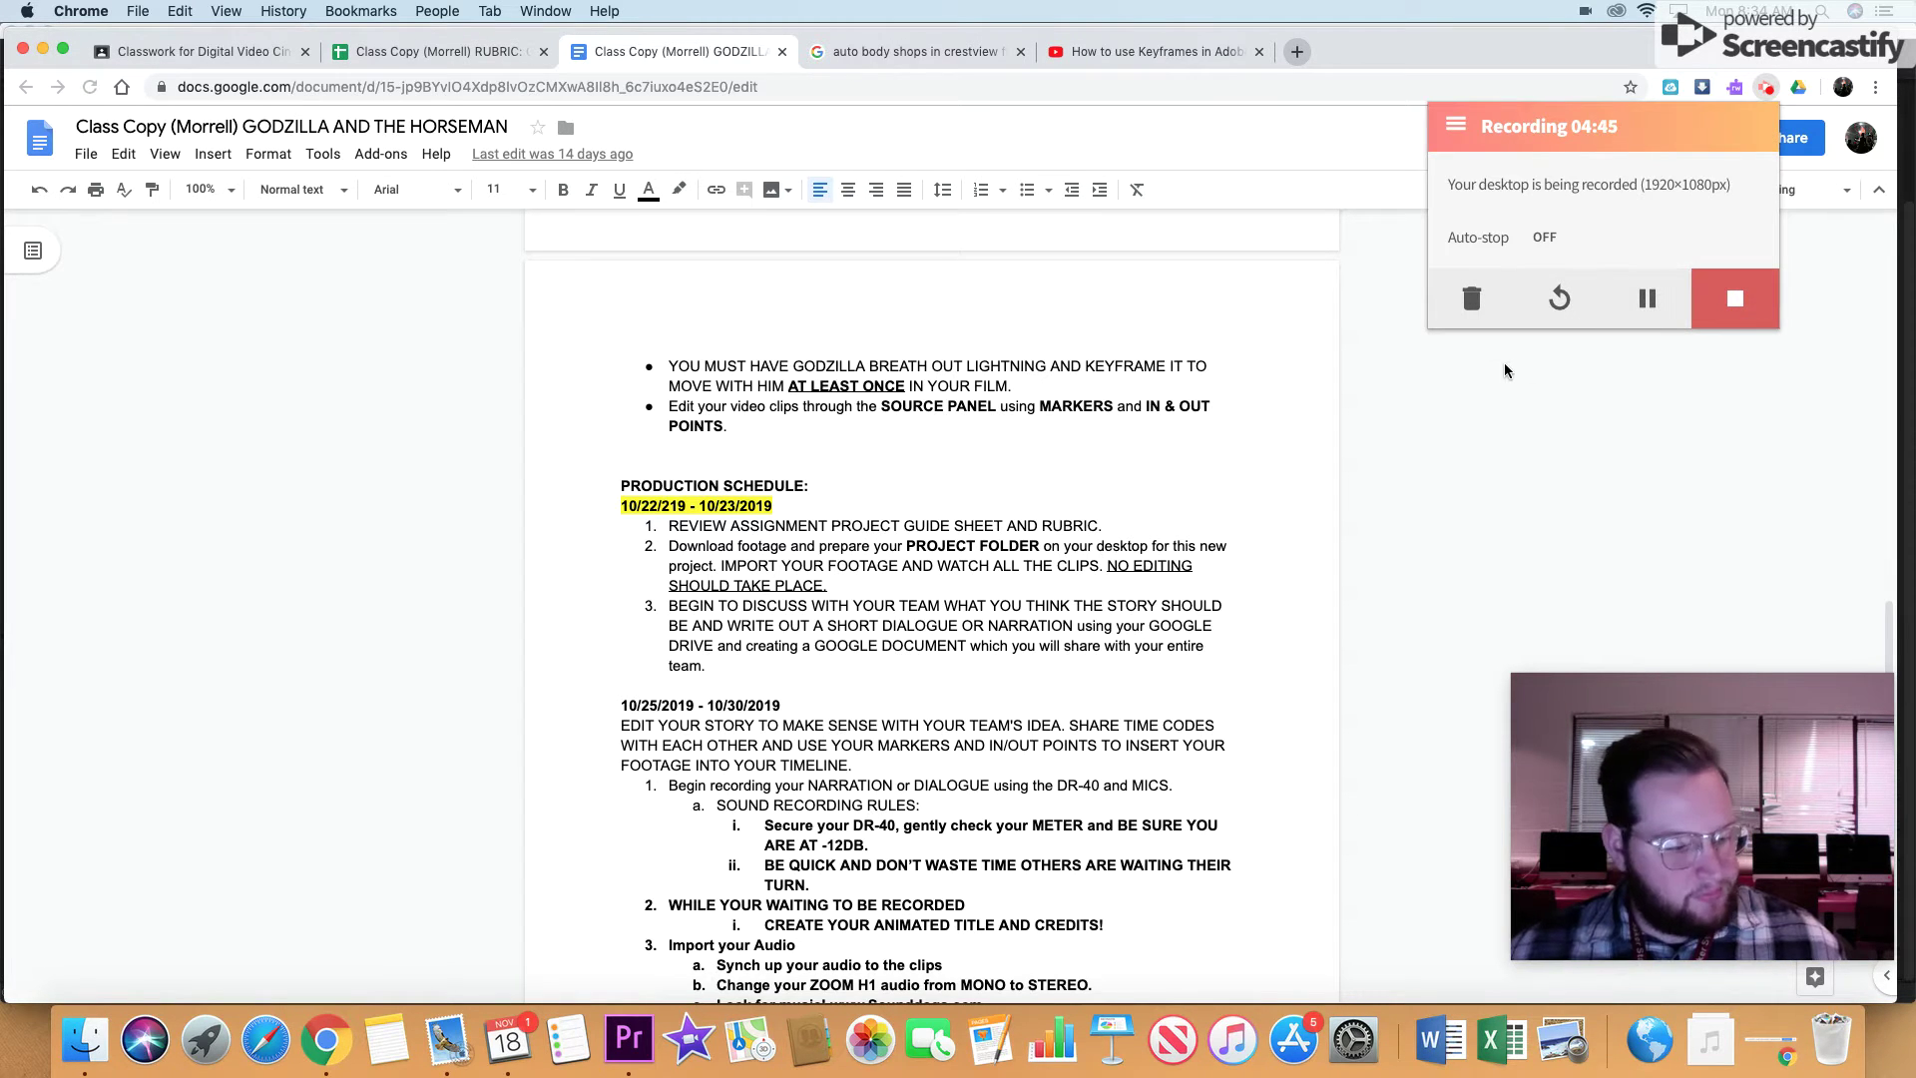
key(super+Tab)
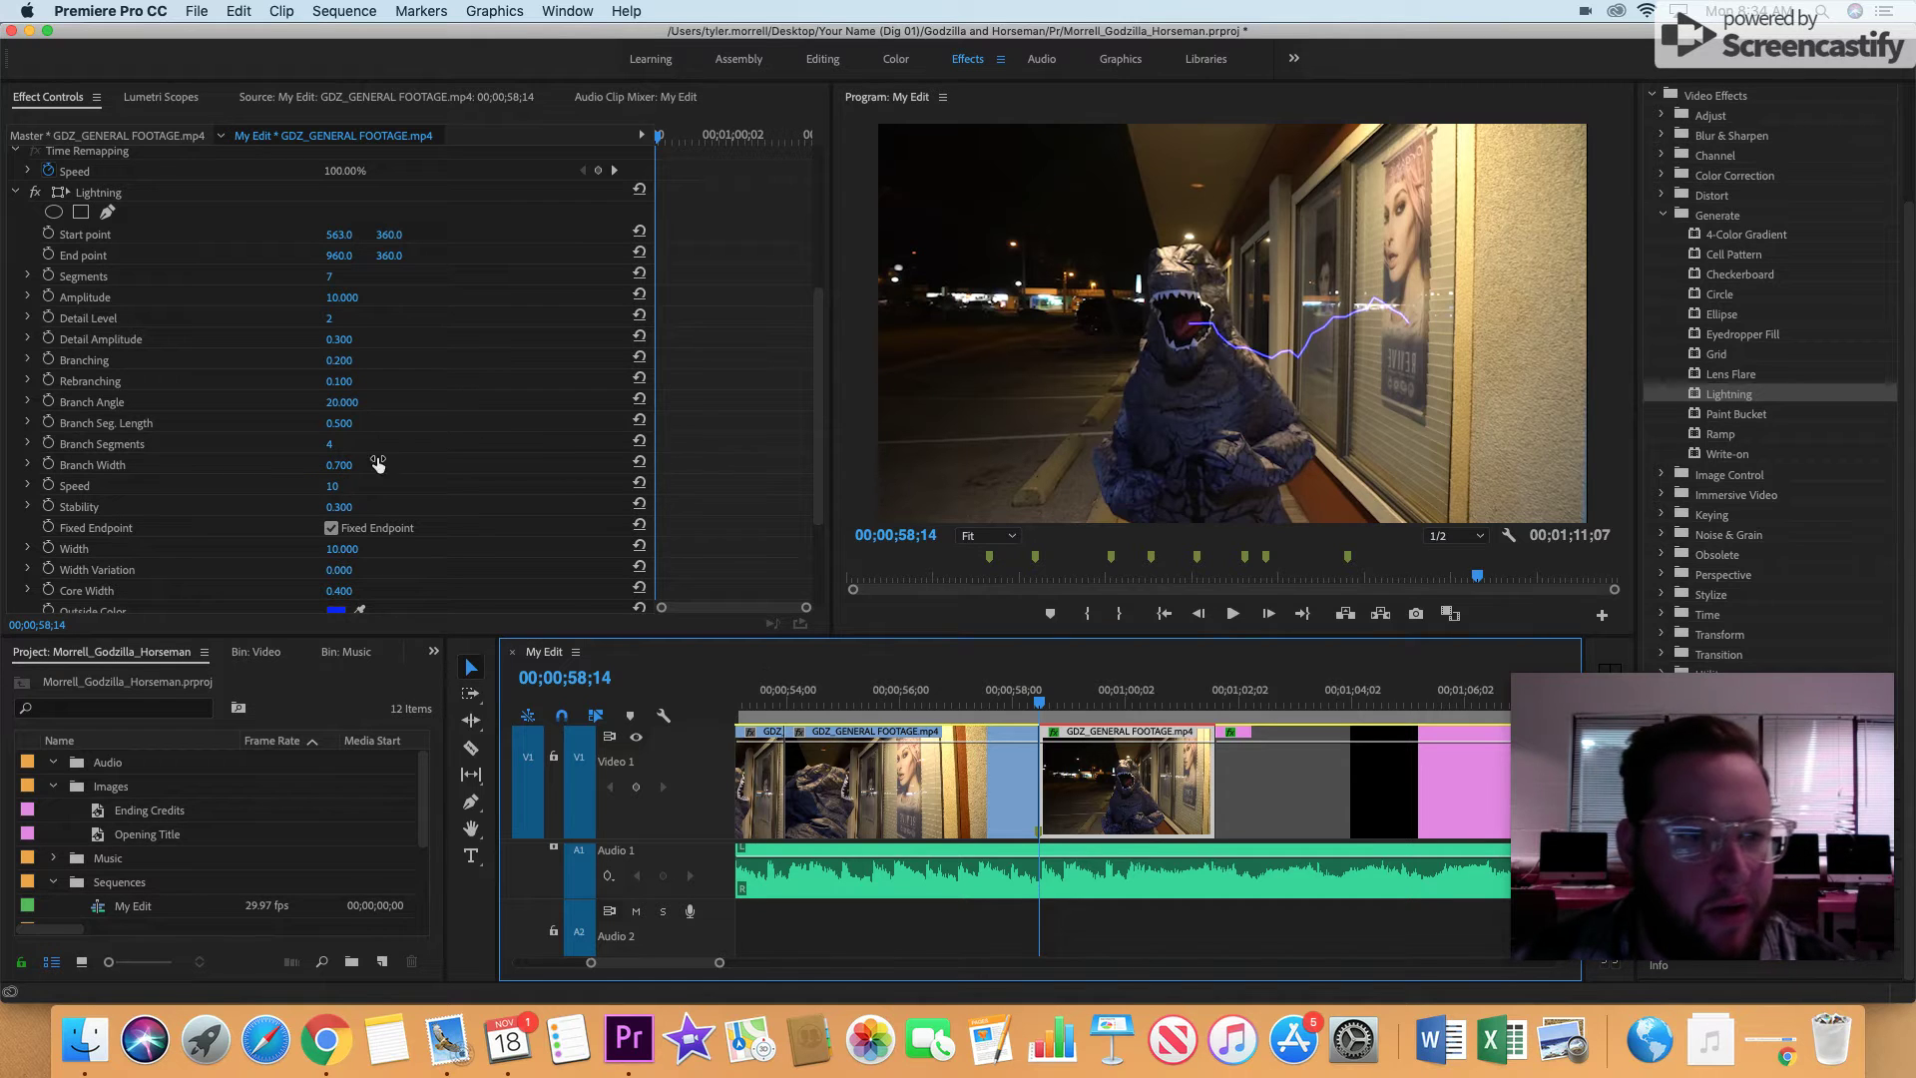
- Enable Start point keyframing at 563, 360, zoom the keyframe area, and advance a few frames
click(48, 233)
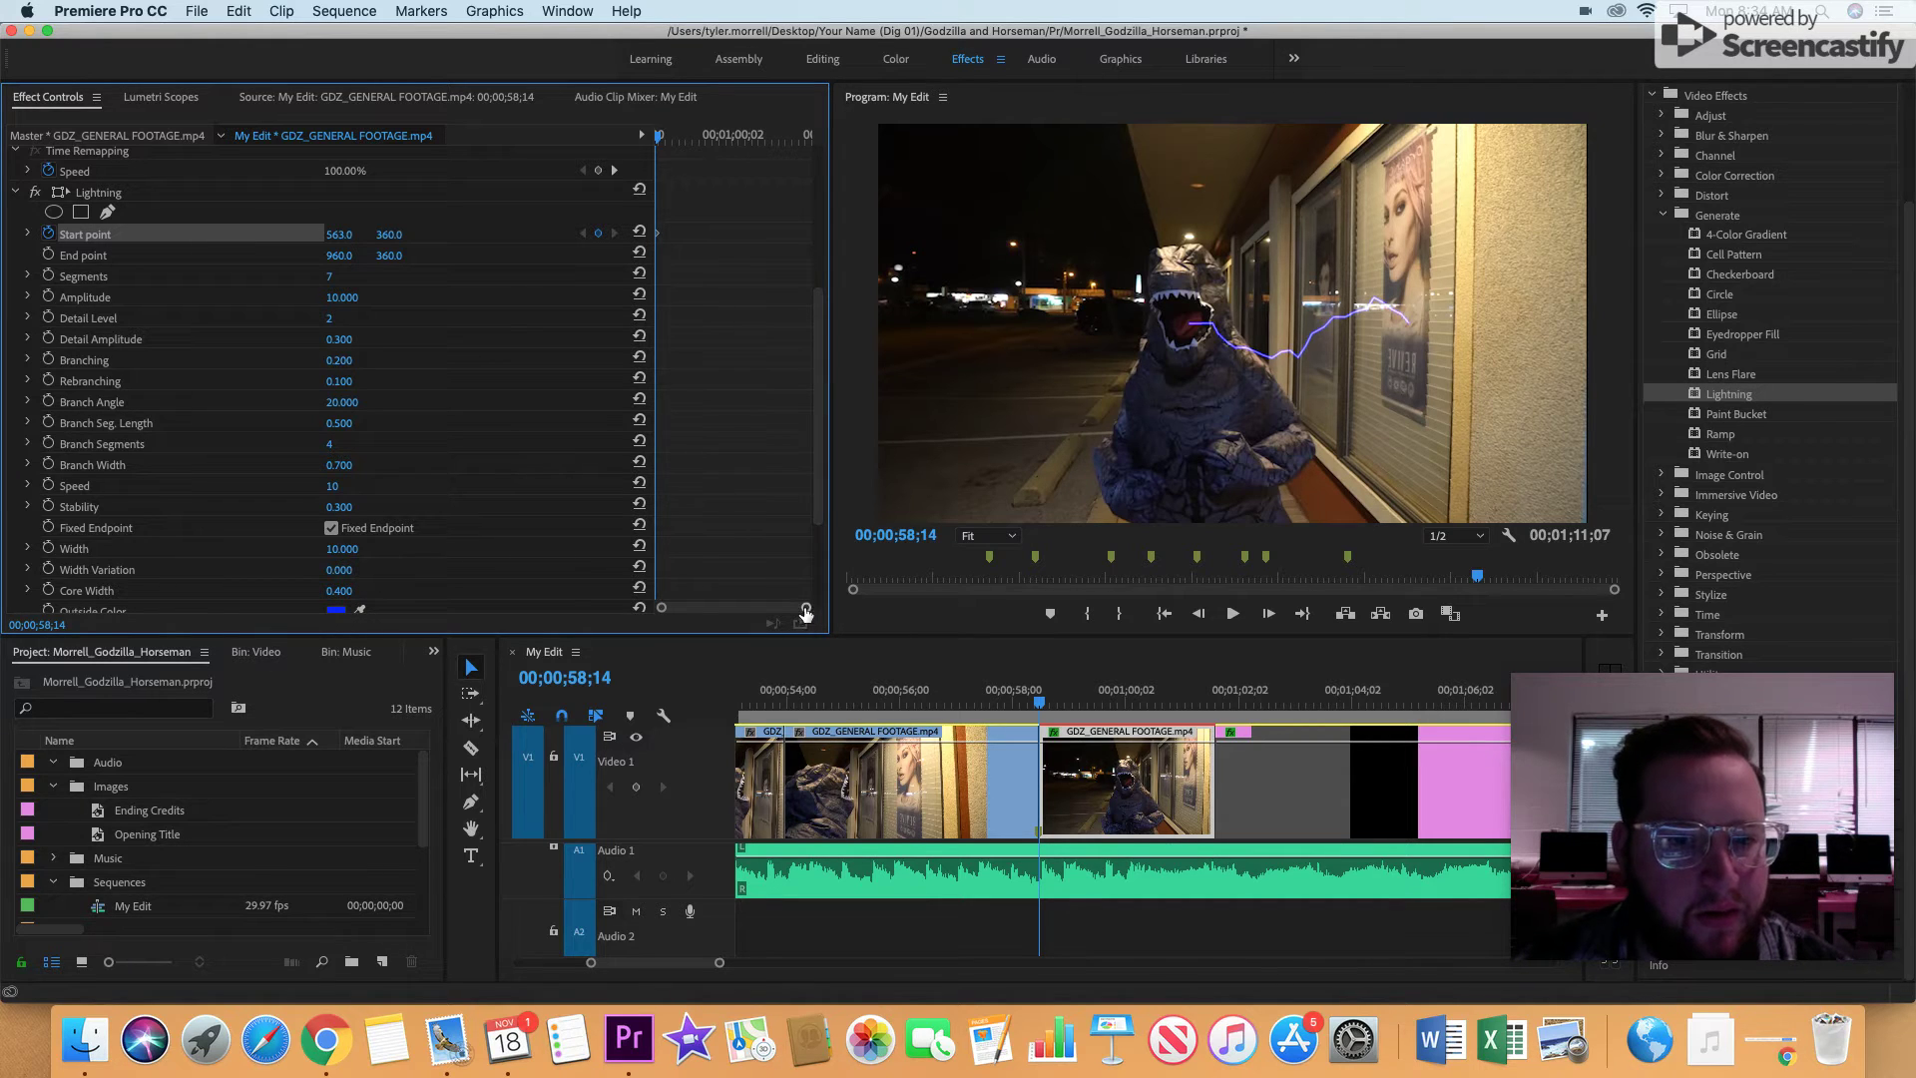
mouse_move(806, 607)
mouse_down()
mouse_move(771, 606)
mouse_move(789, 613)
mouse_up()
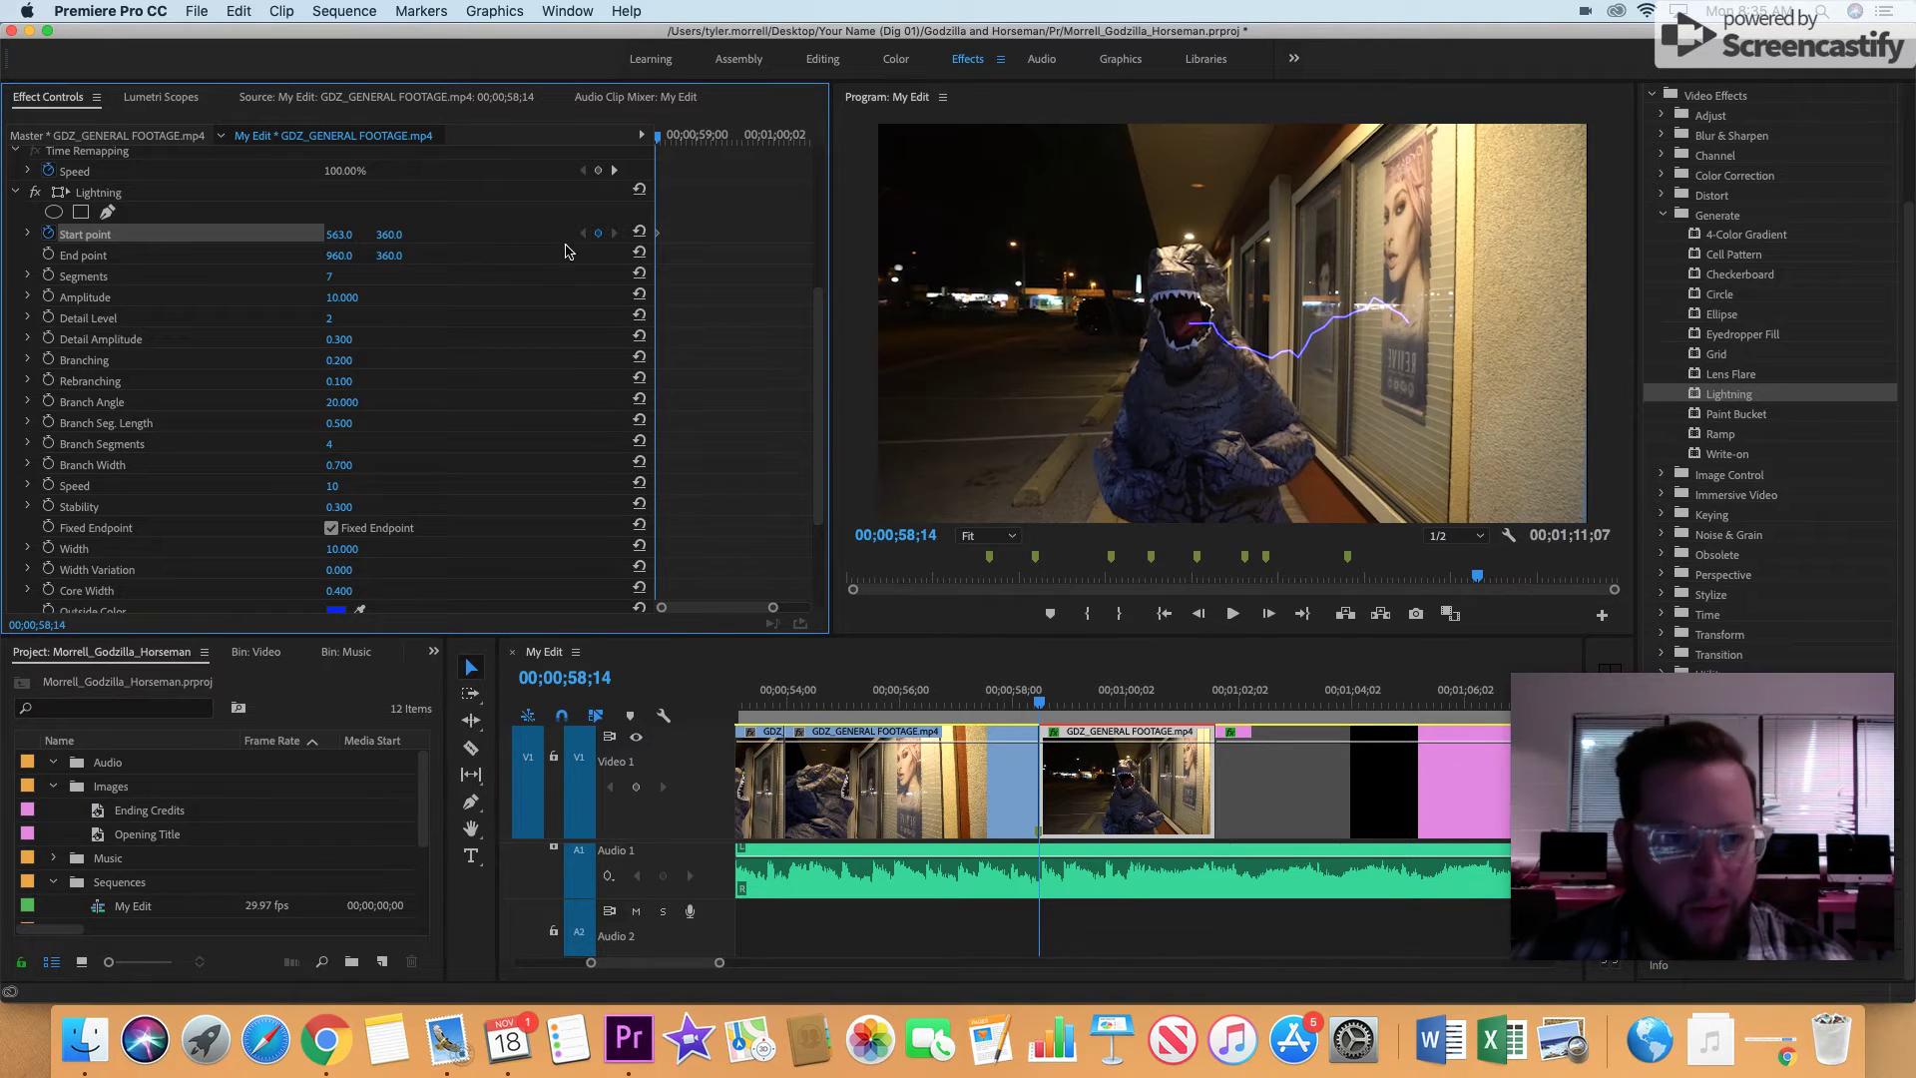
key(Right)
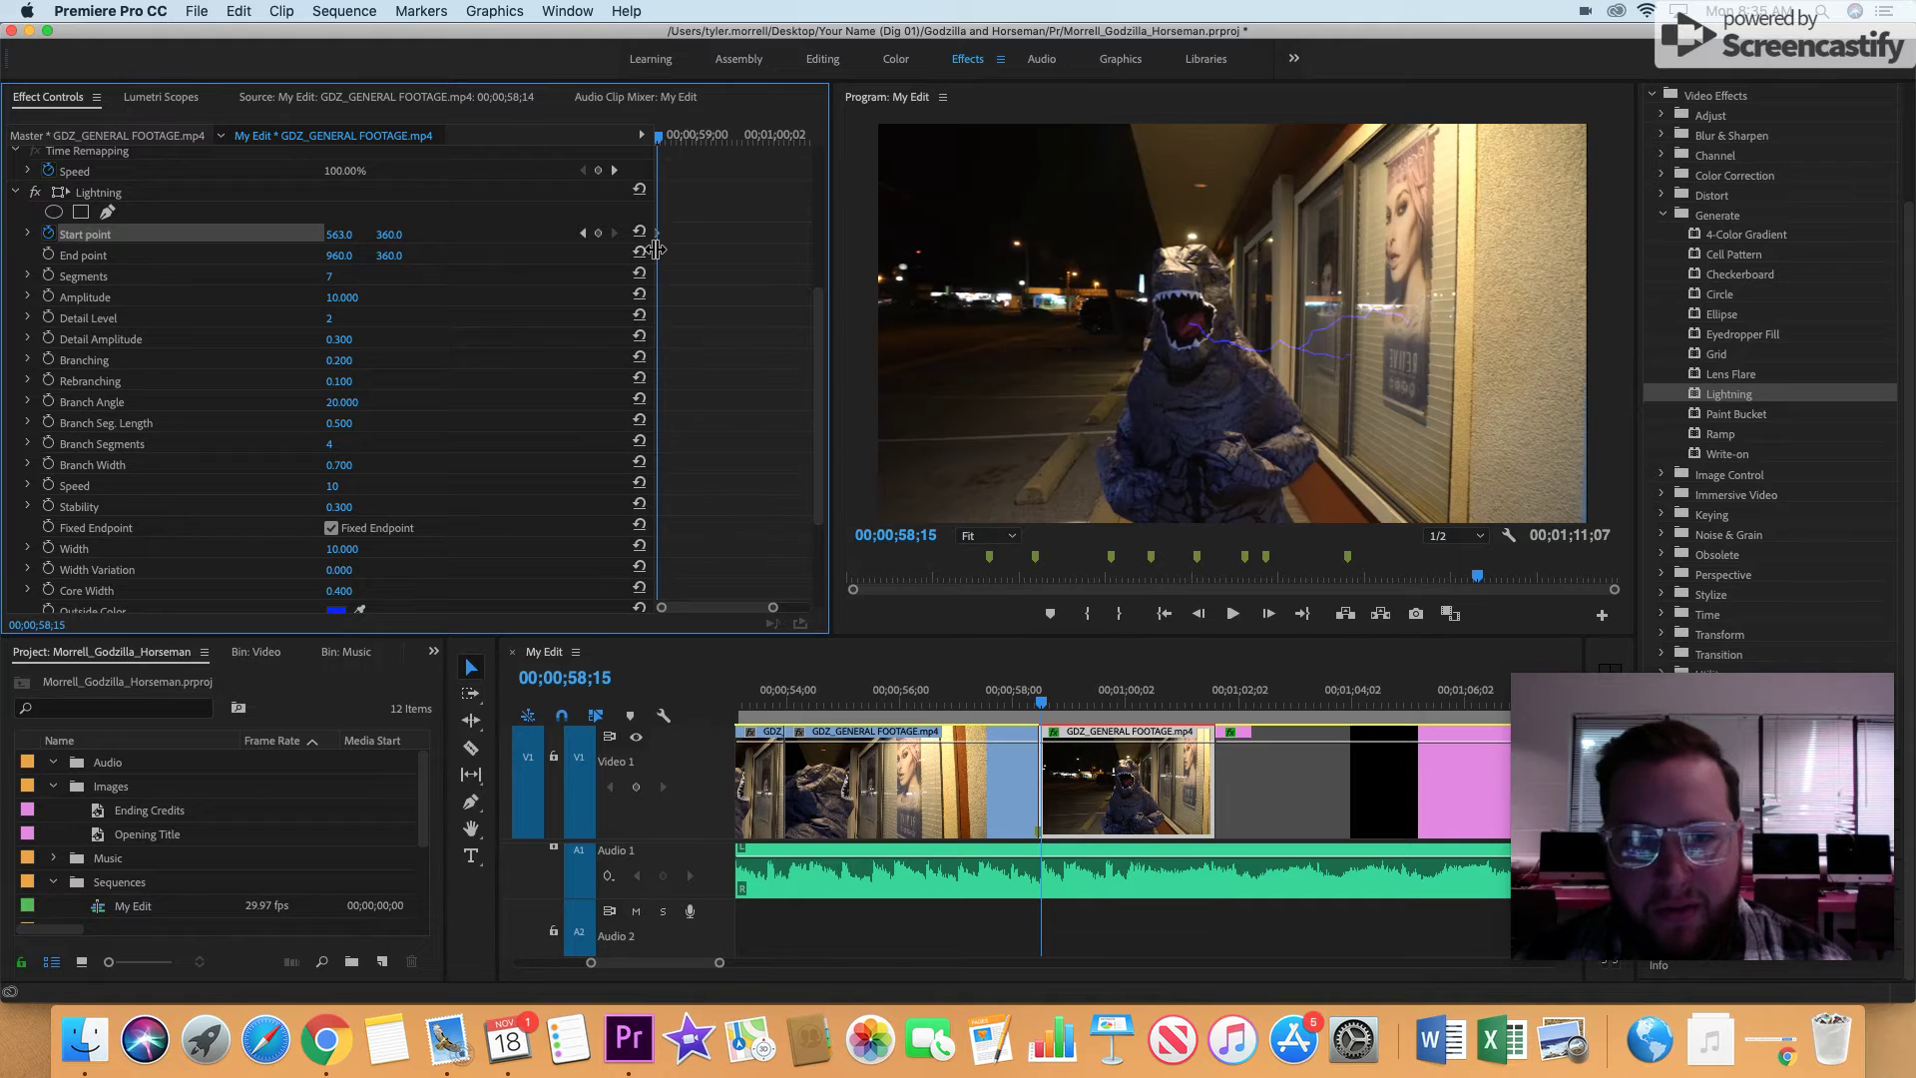
key(Right)
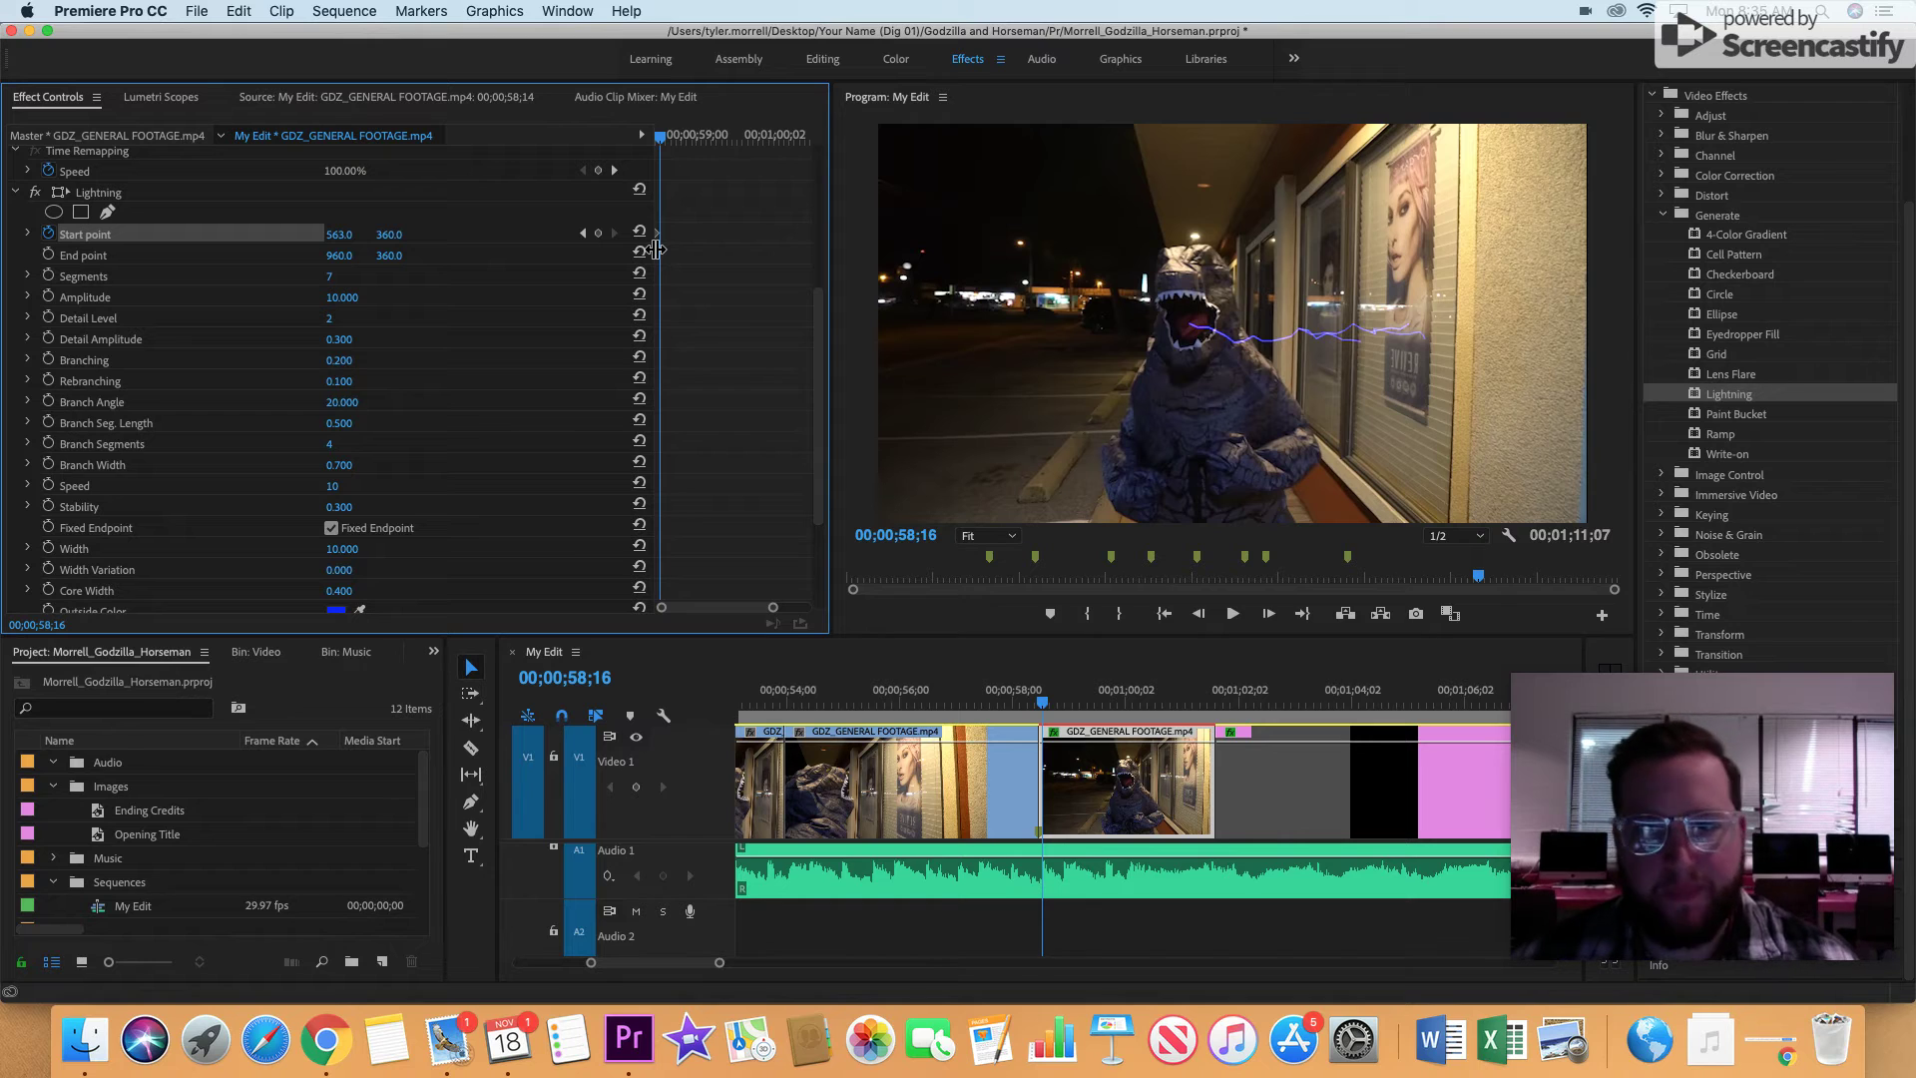
key(Right)
key(Right)
key(Right)
key(Right)
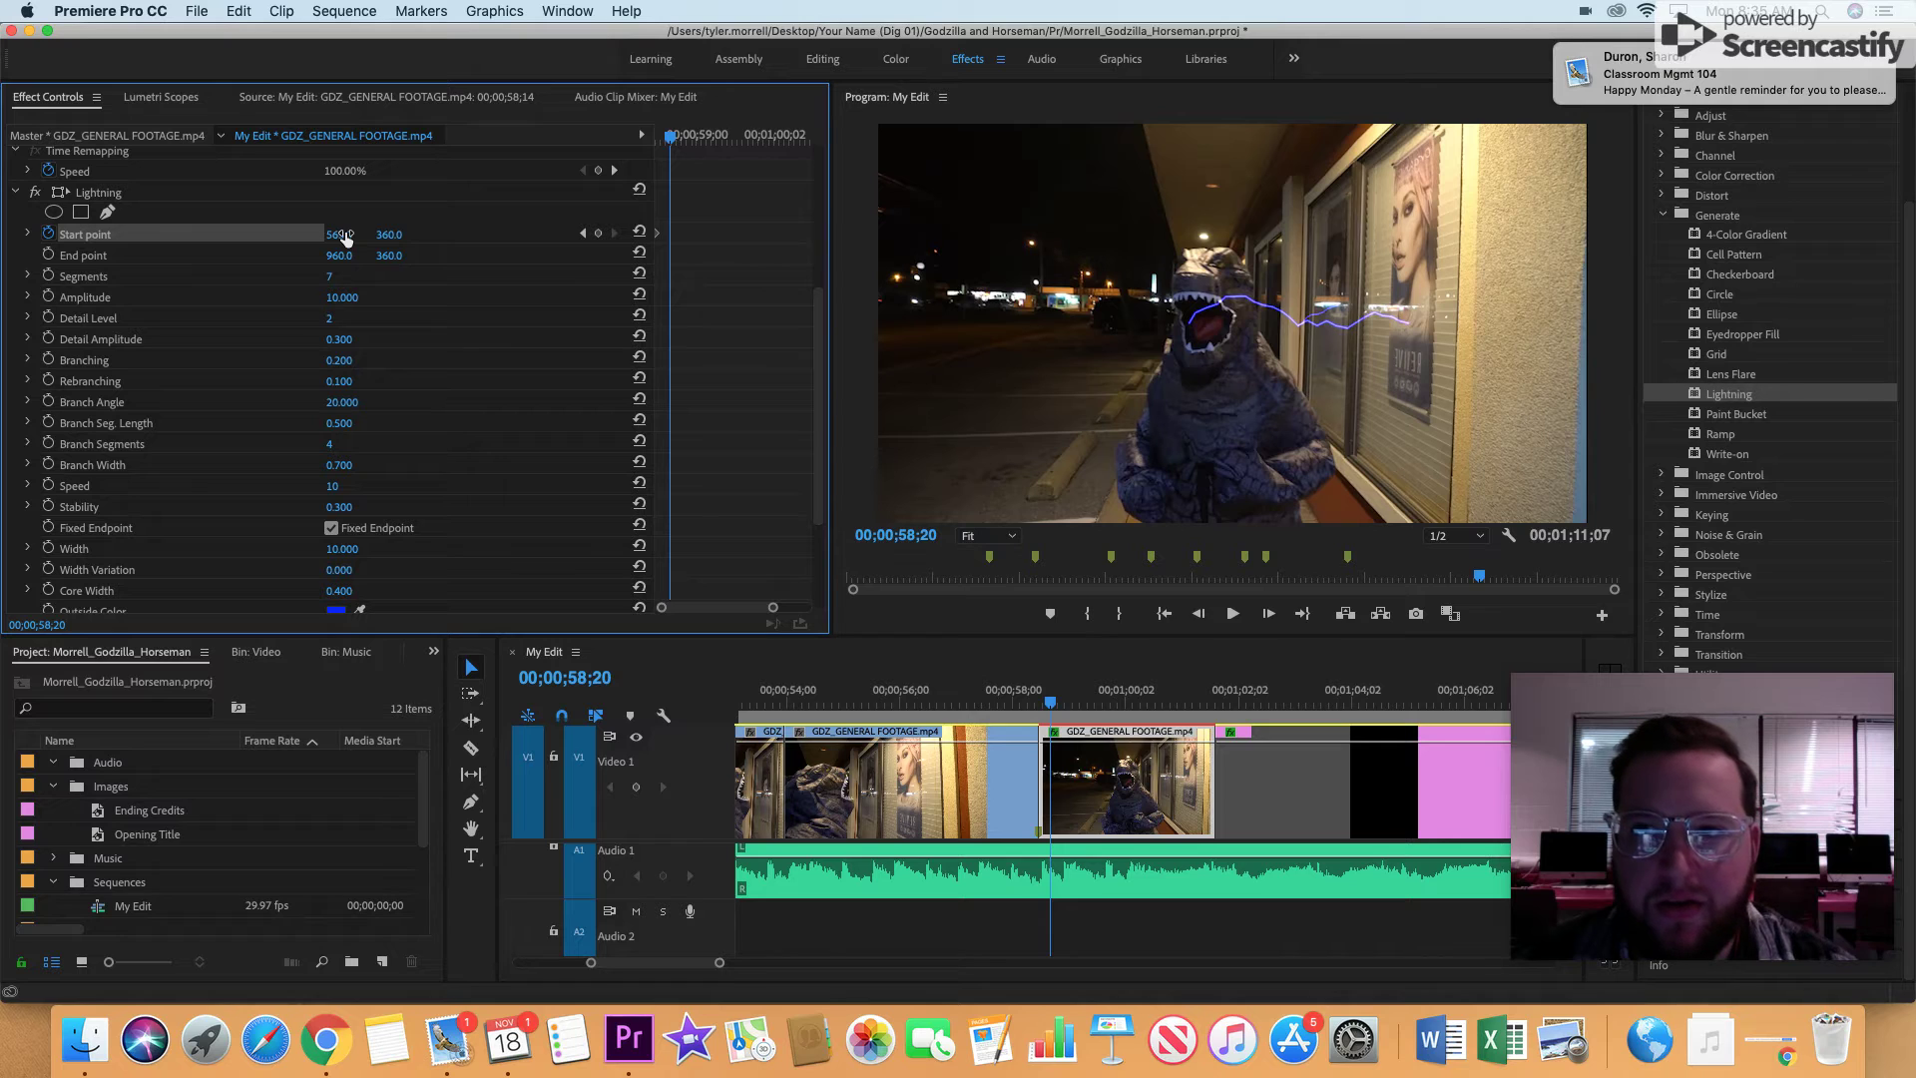
- Move the Start point with the mouth toward 614, 360 and keyframe the End point at 1043, 360
drag(345, 237, 346, 237)
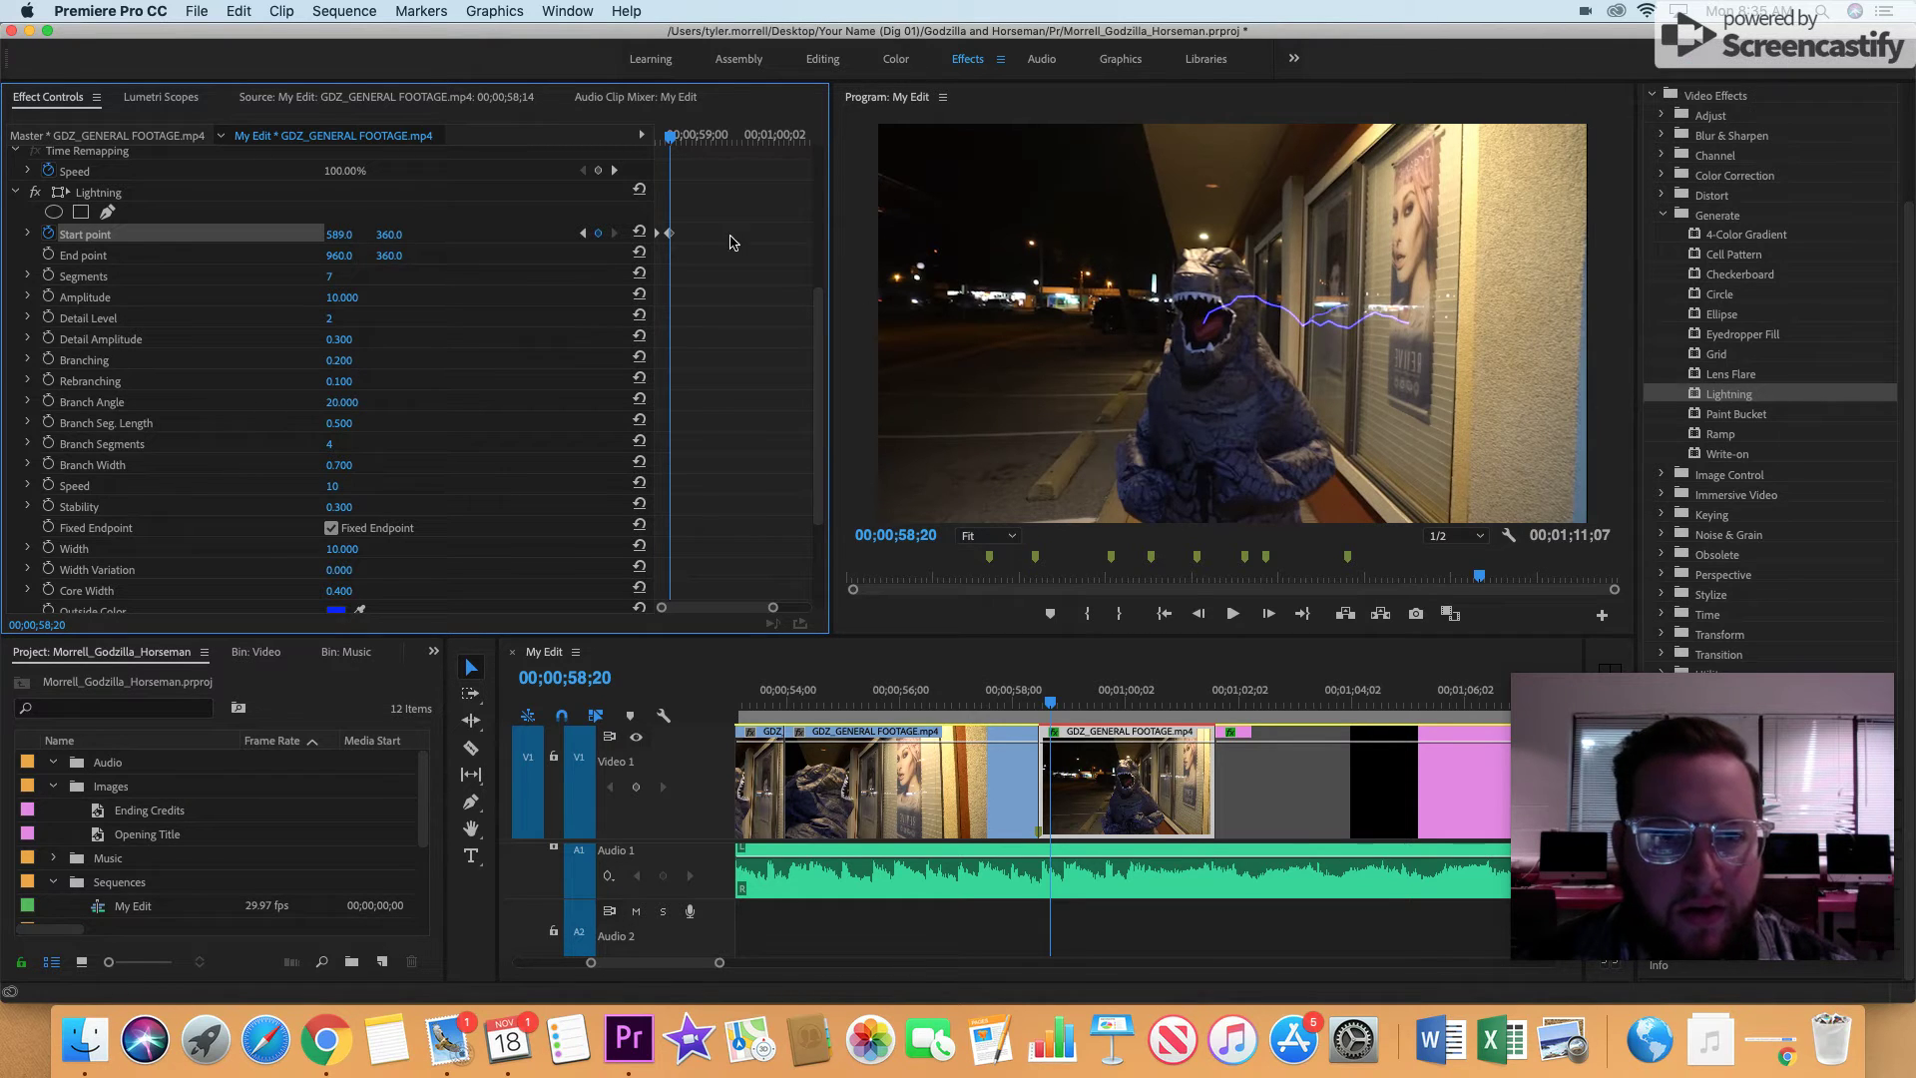
key(Right)
key(Right)
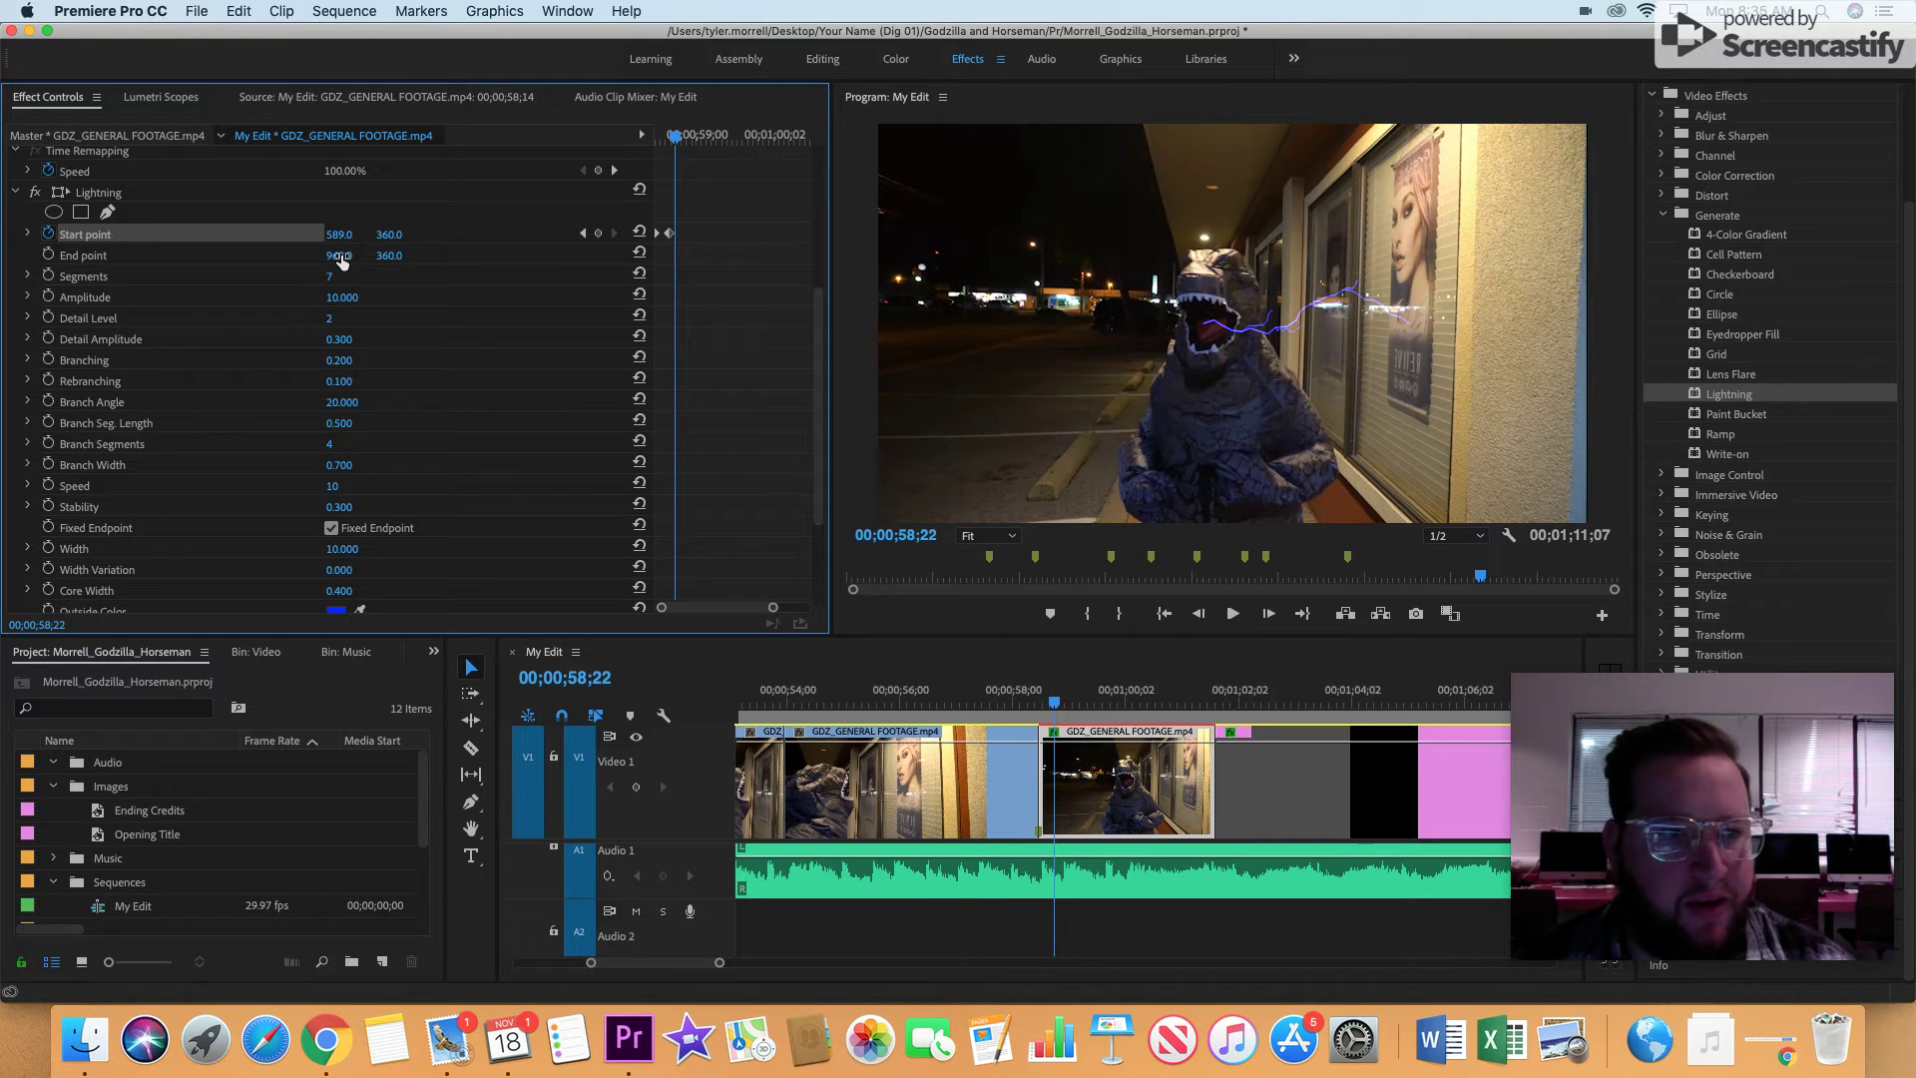
drag(340, 259, 351, 259)
click(48, 255)
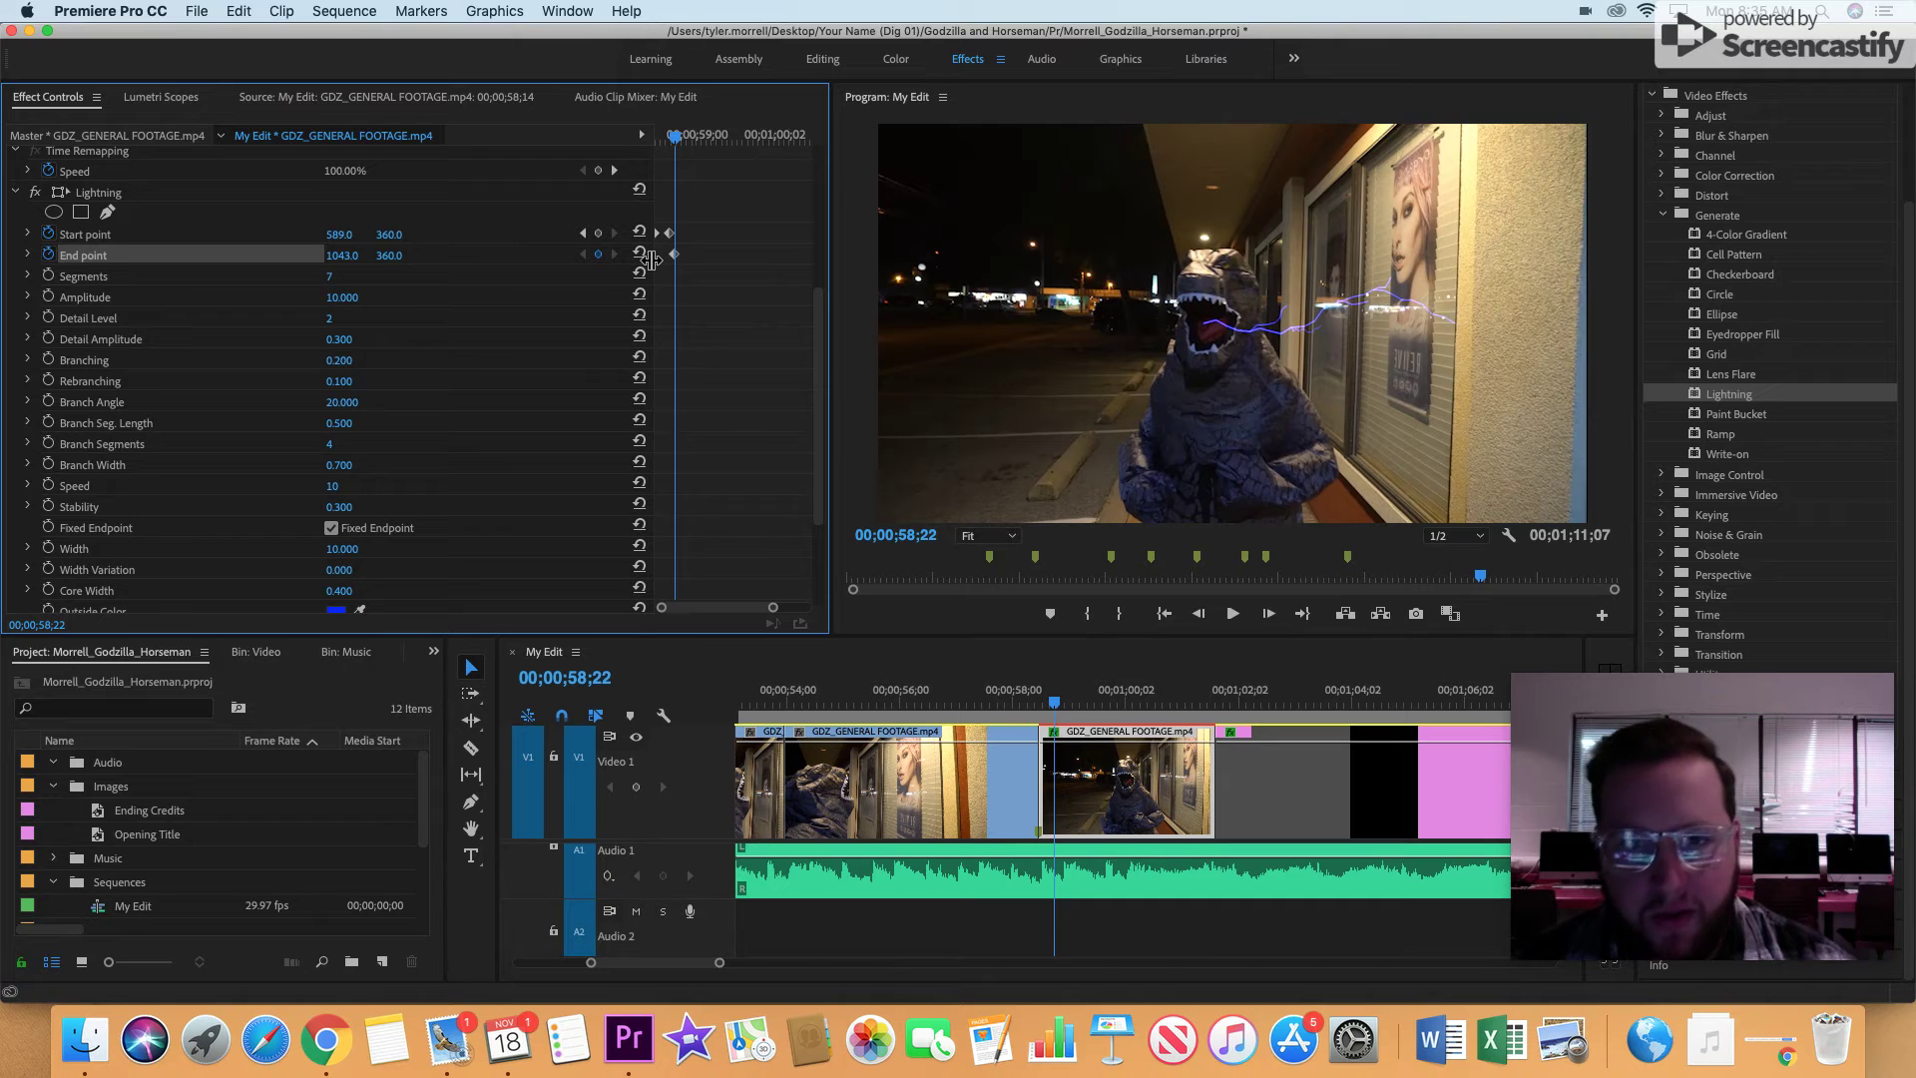
key(Right)
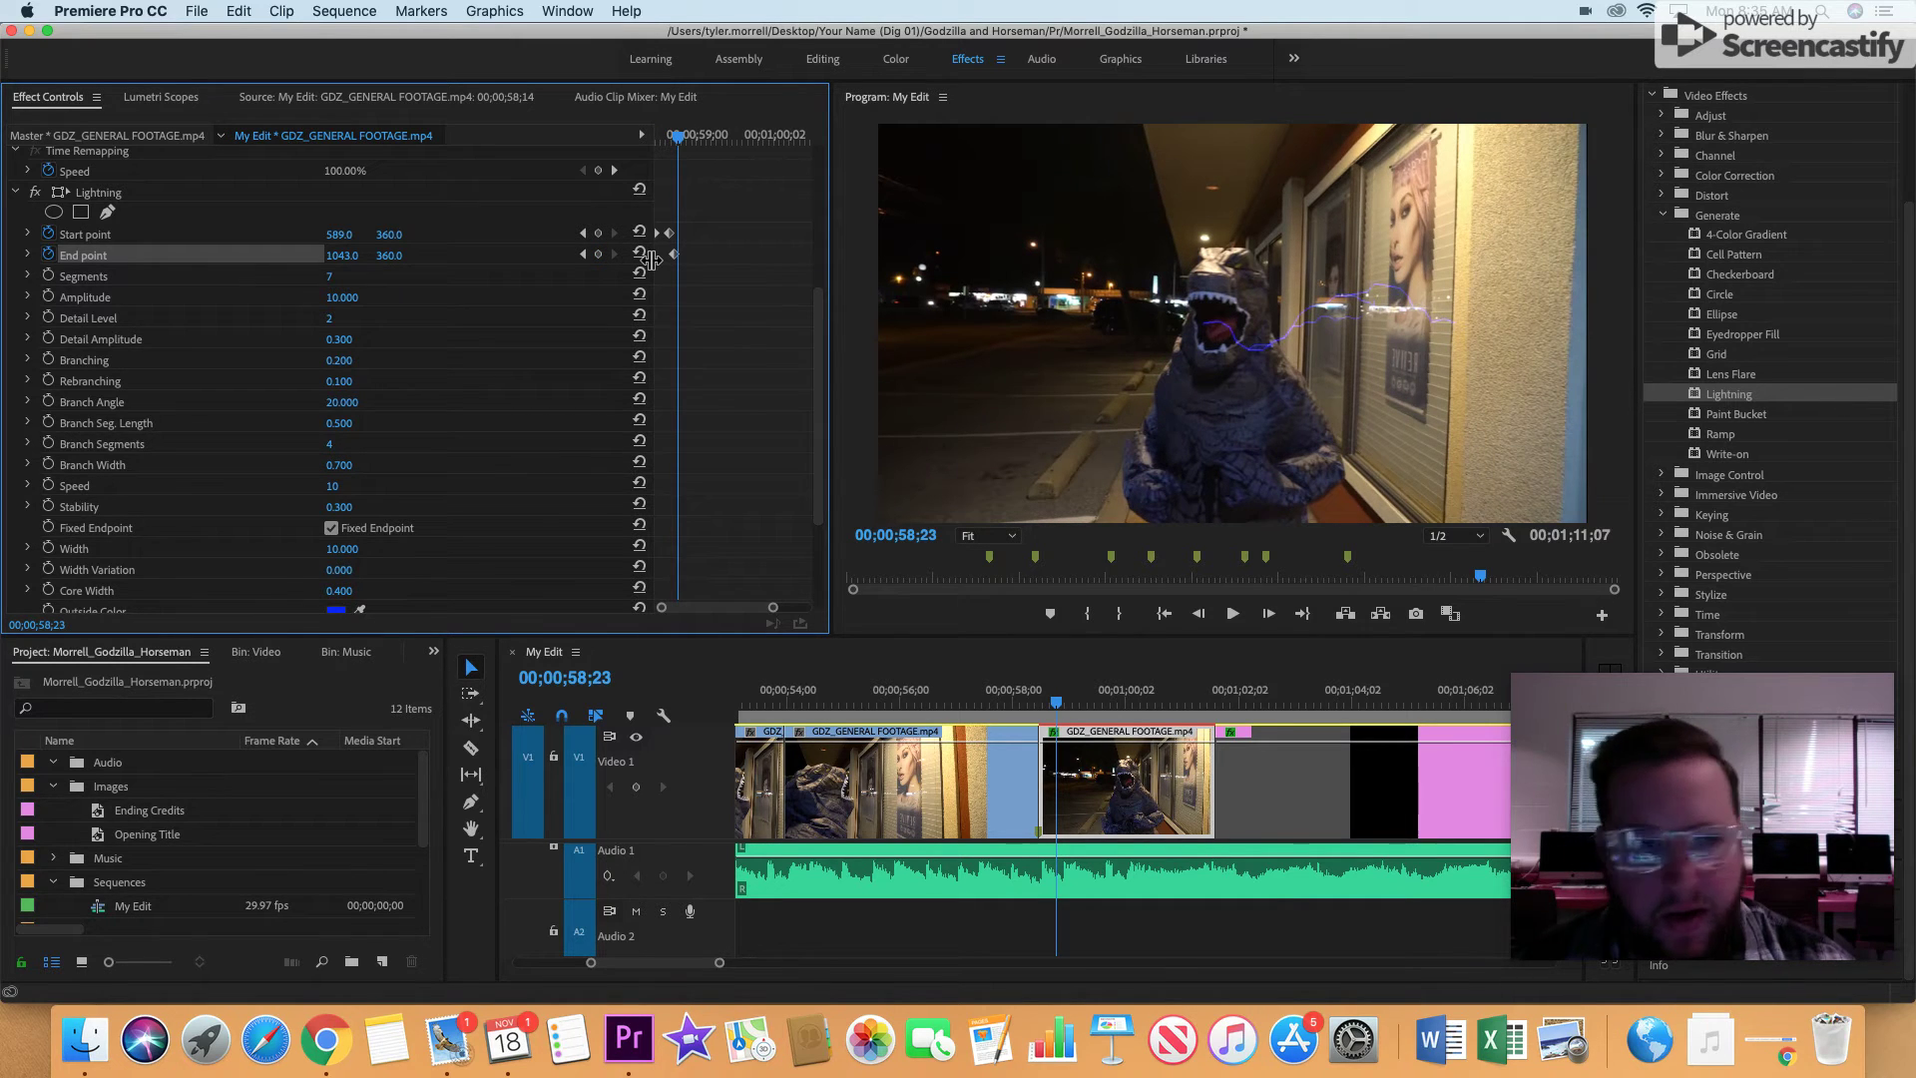
drag(333, 239, 350, 239)
- Keyframe the Start point over the next frames, raising it and moving it right with the mouth
key(Right)
key(Right)
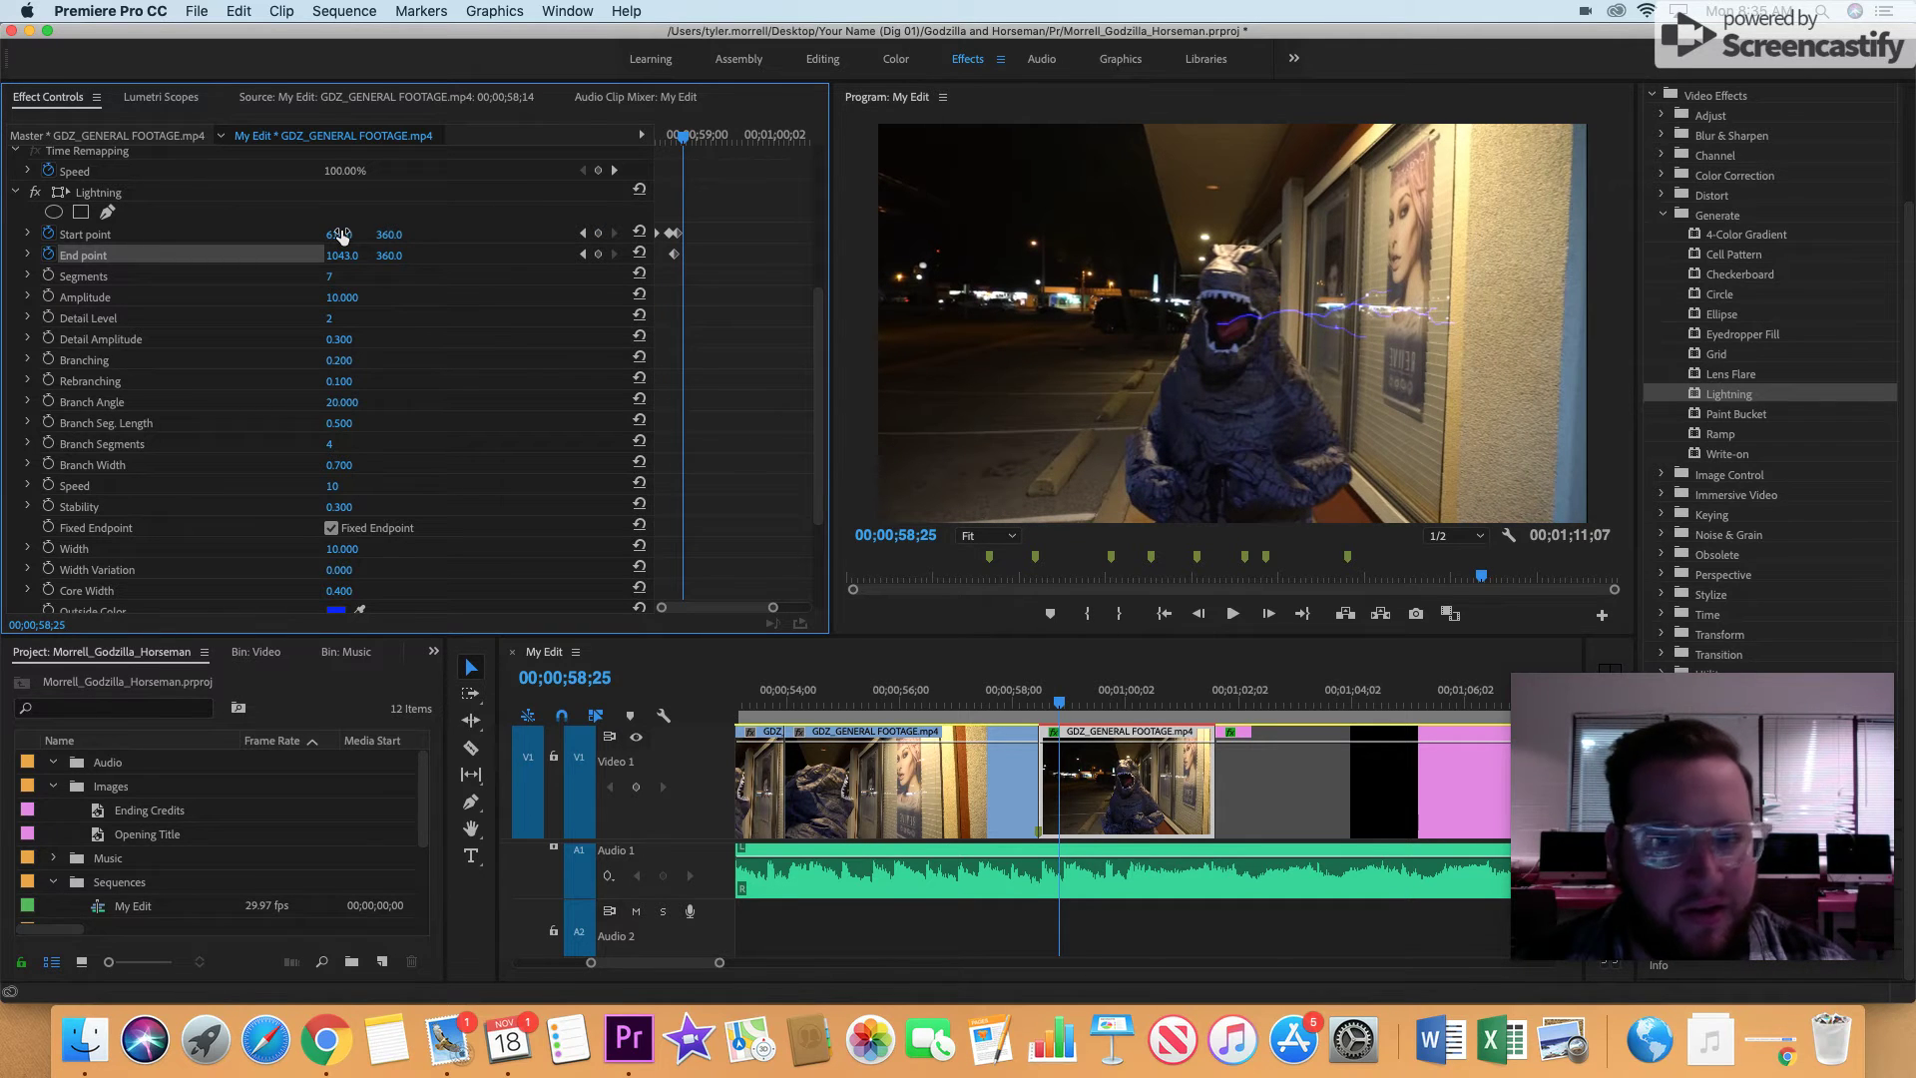
drag(341, 235, 388, 248)
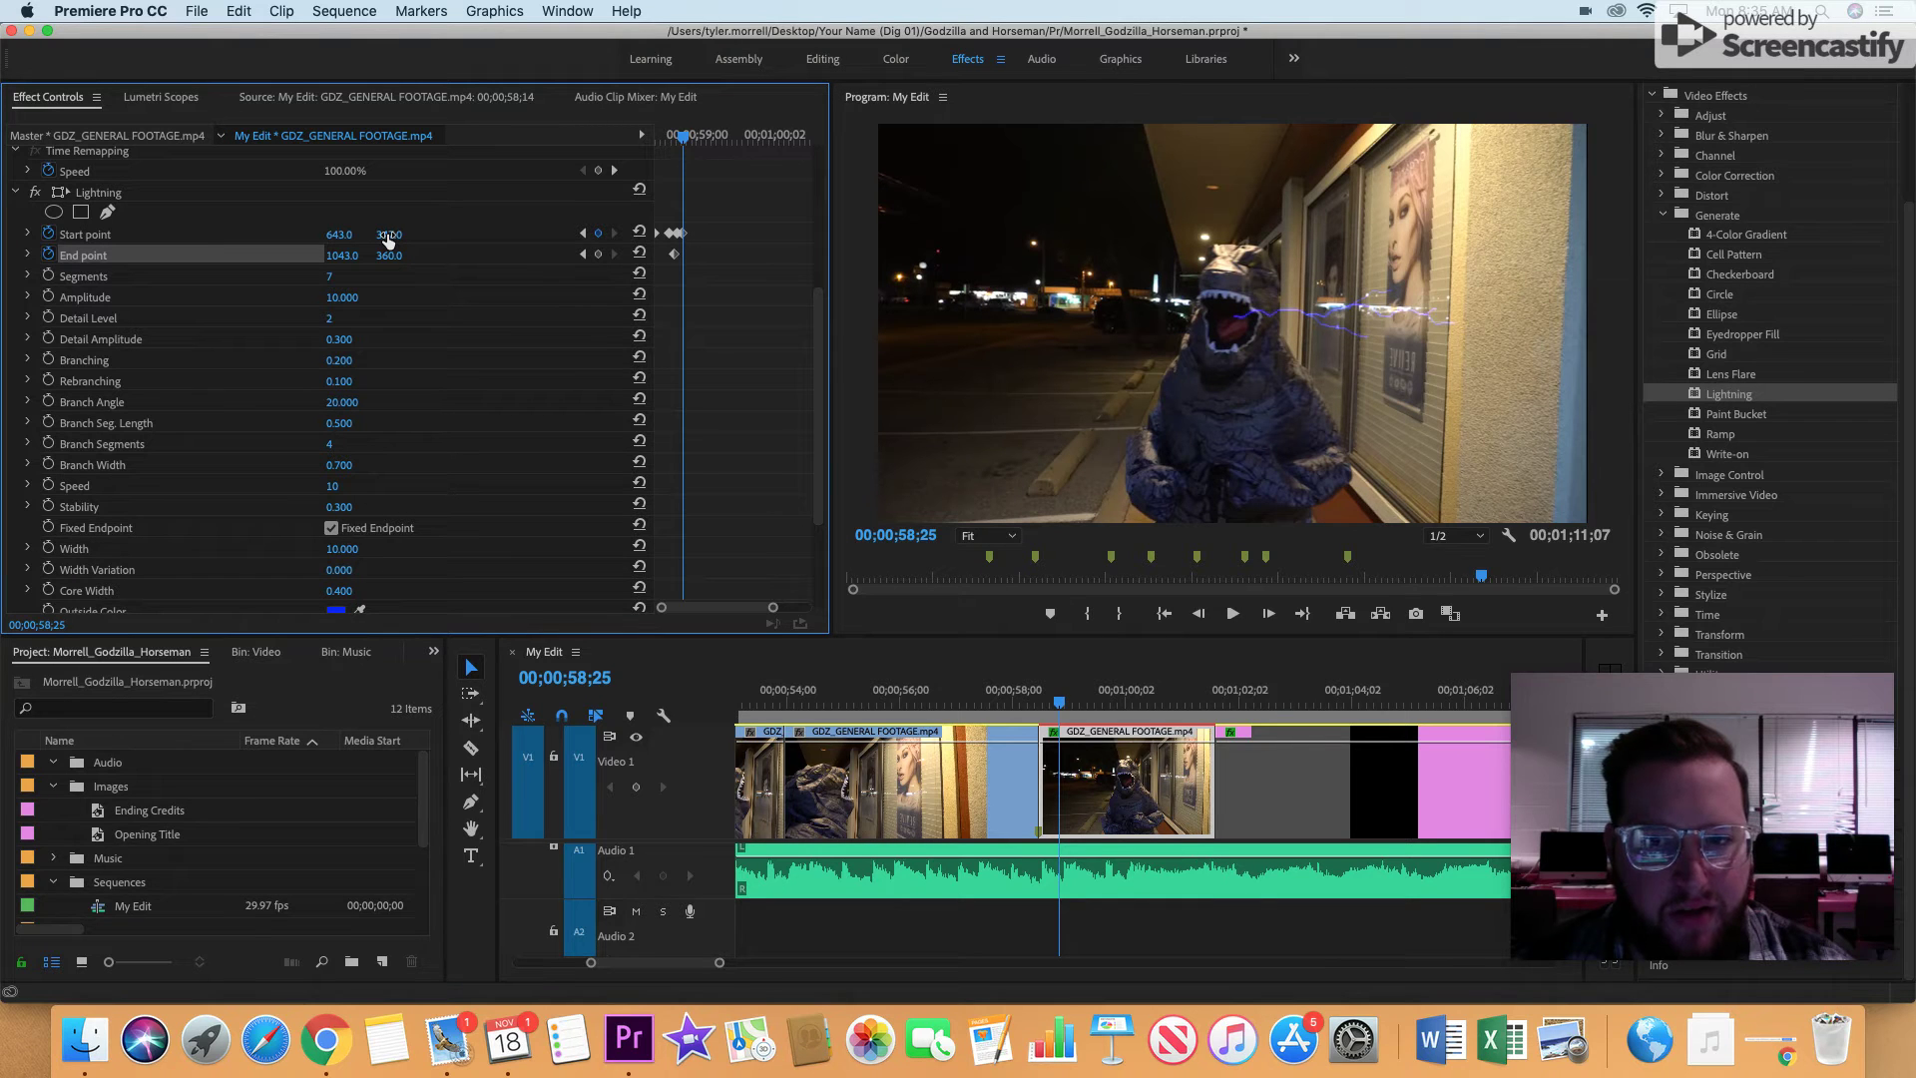
mouse_move(387, 241)
mouse_down()
mouse_move(379, 276)
mouse_move(343, 256)
mouse_move(399, 256)
mouse_up()
key(Right)
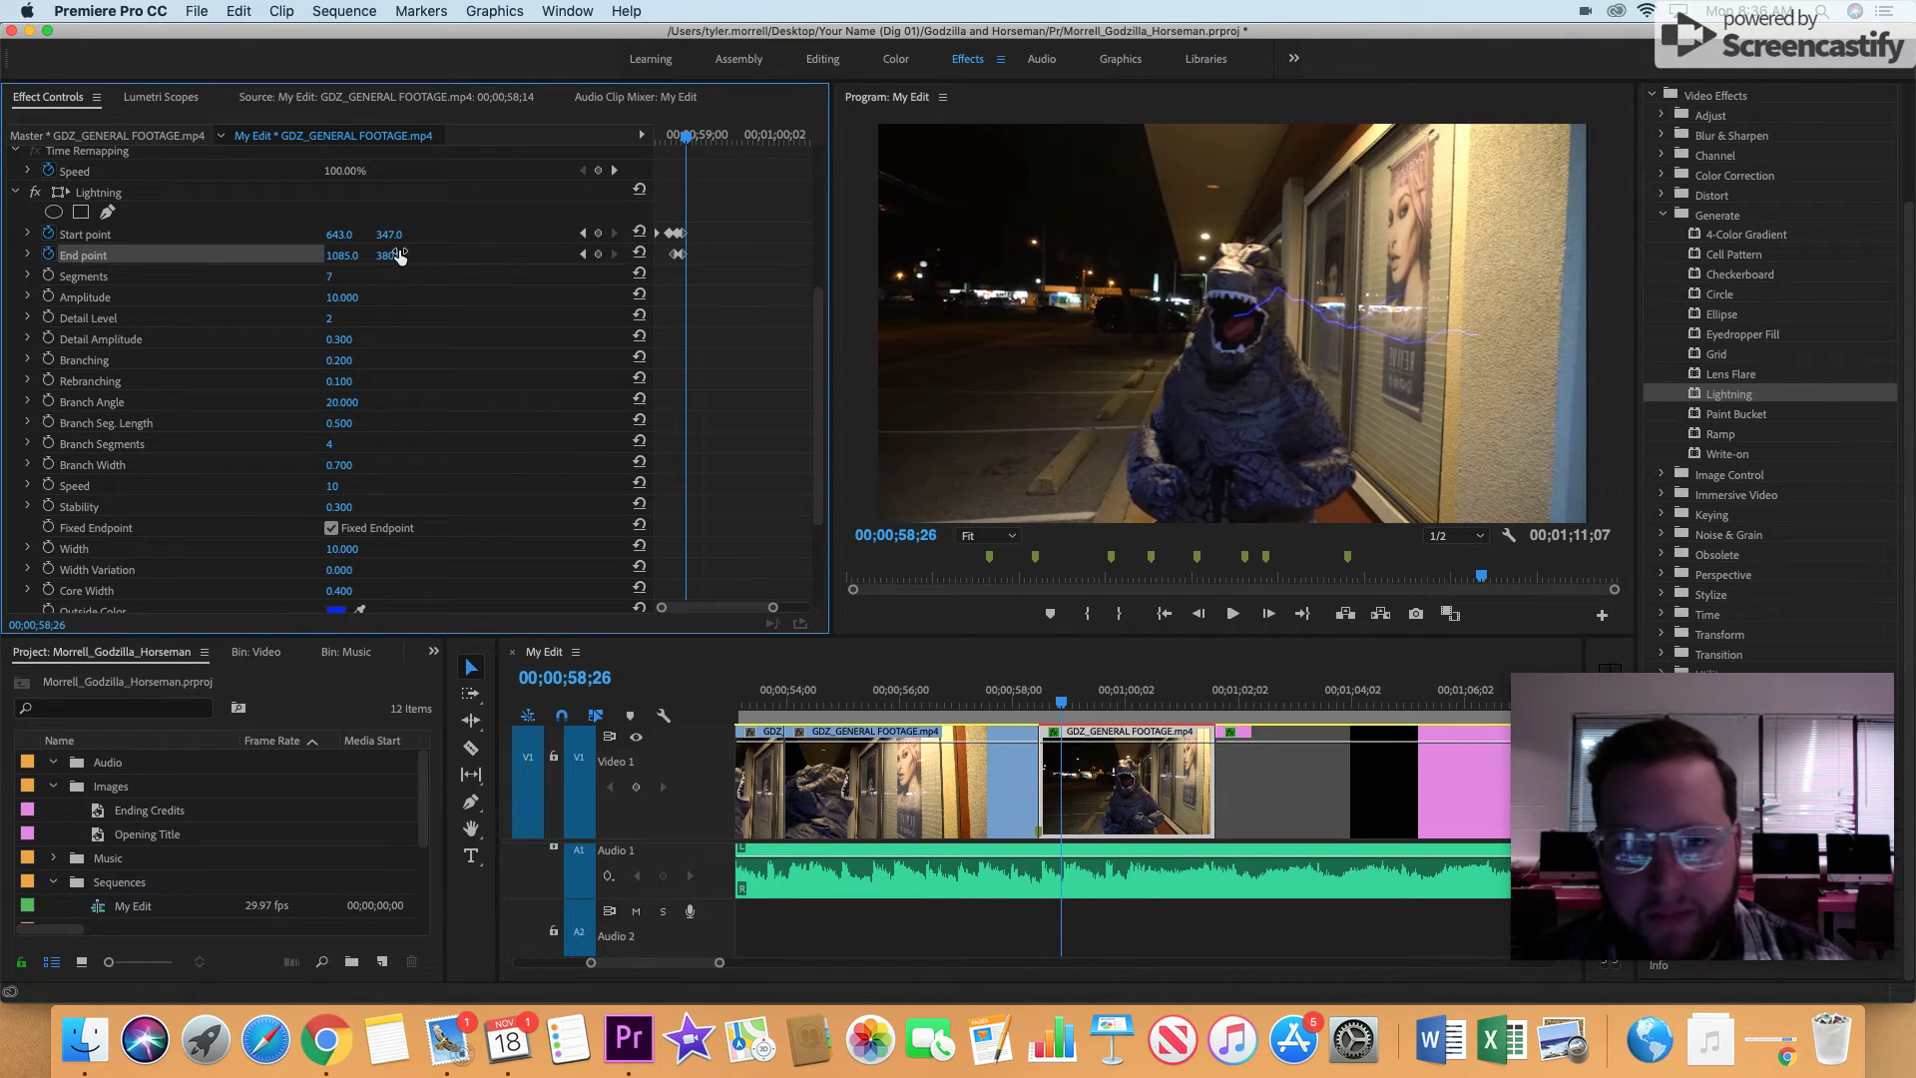
key(Right)
key(Right)
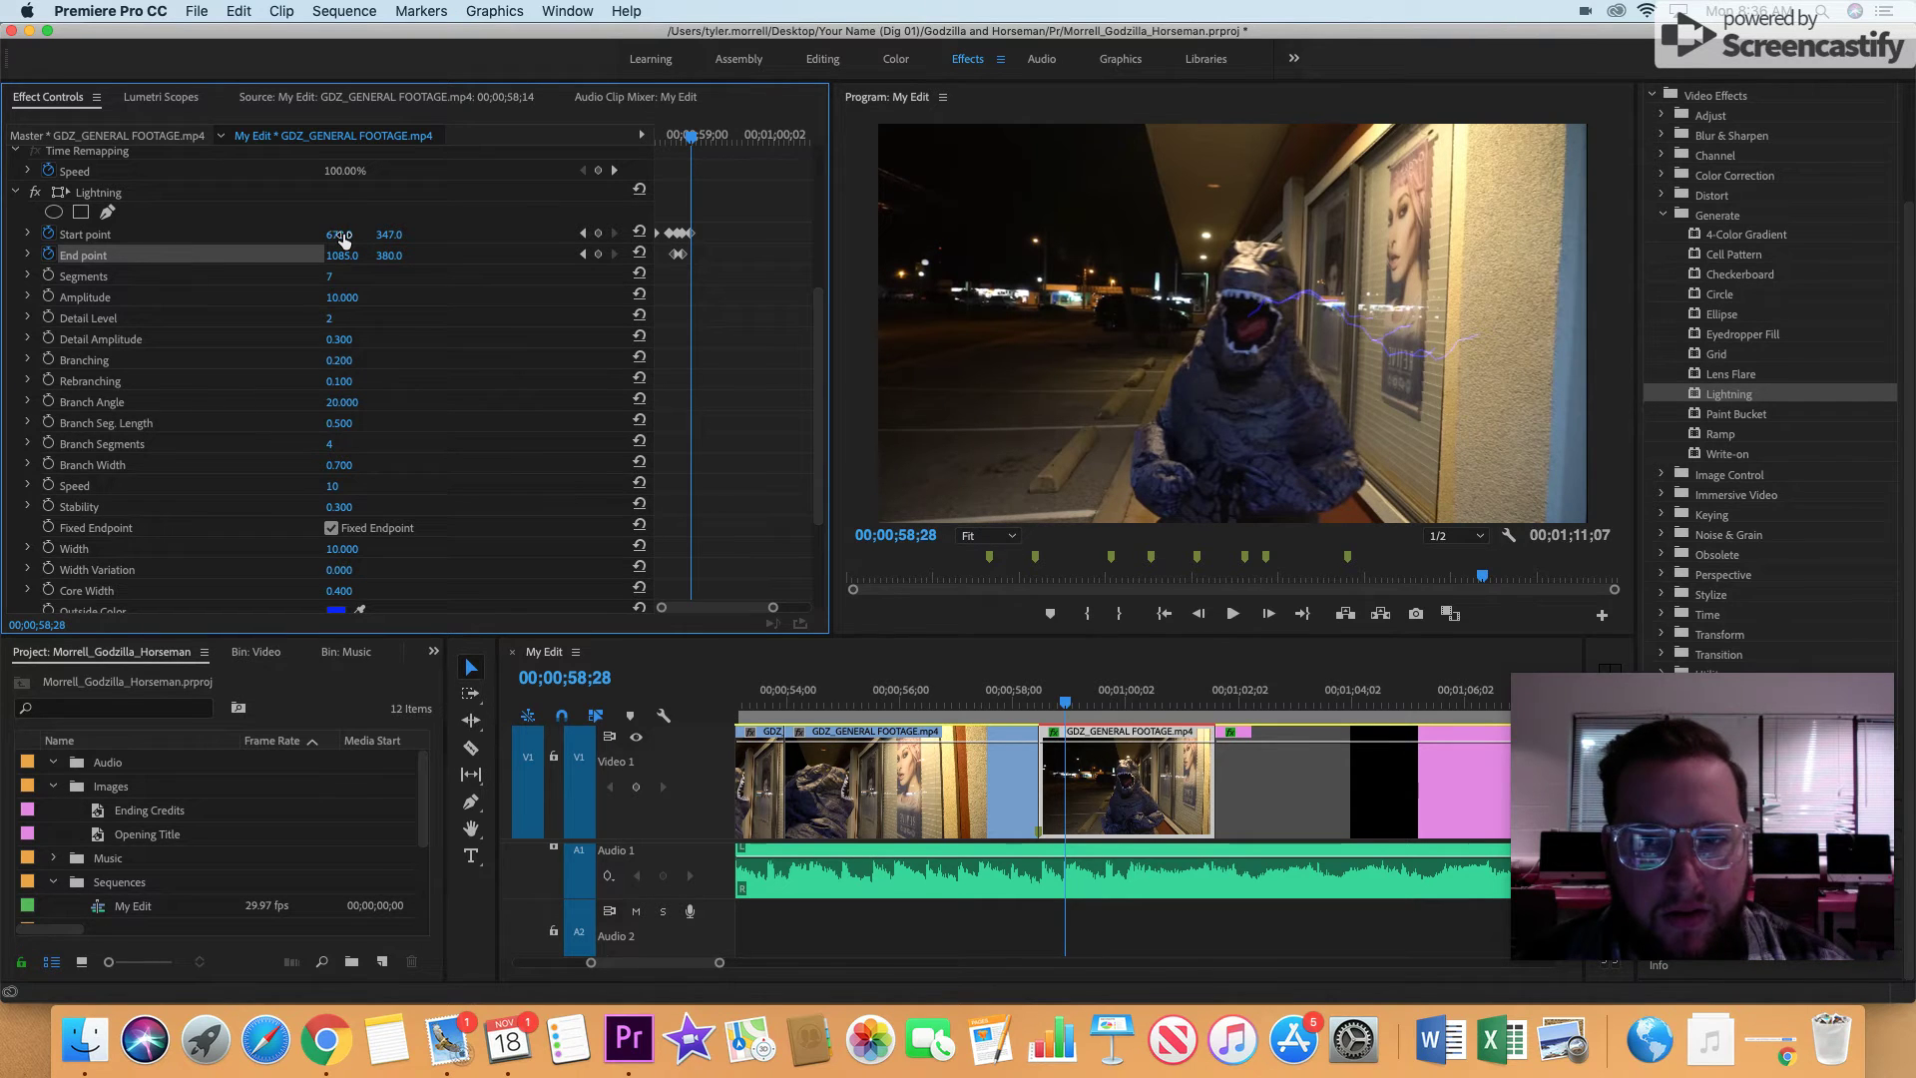
drag(343, 239, 344, 234)
key(Right)
key(Right)
key(Right)
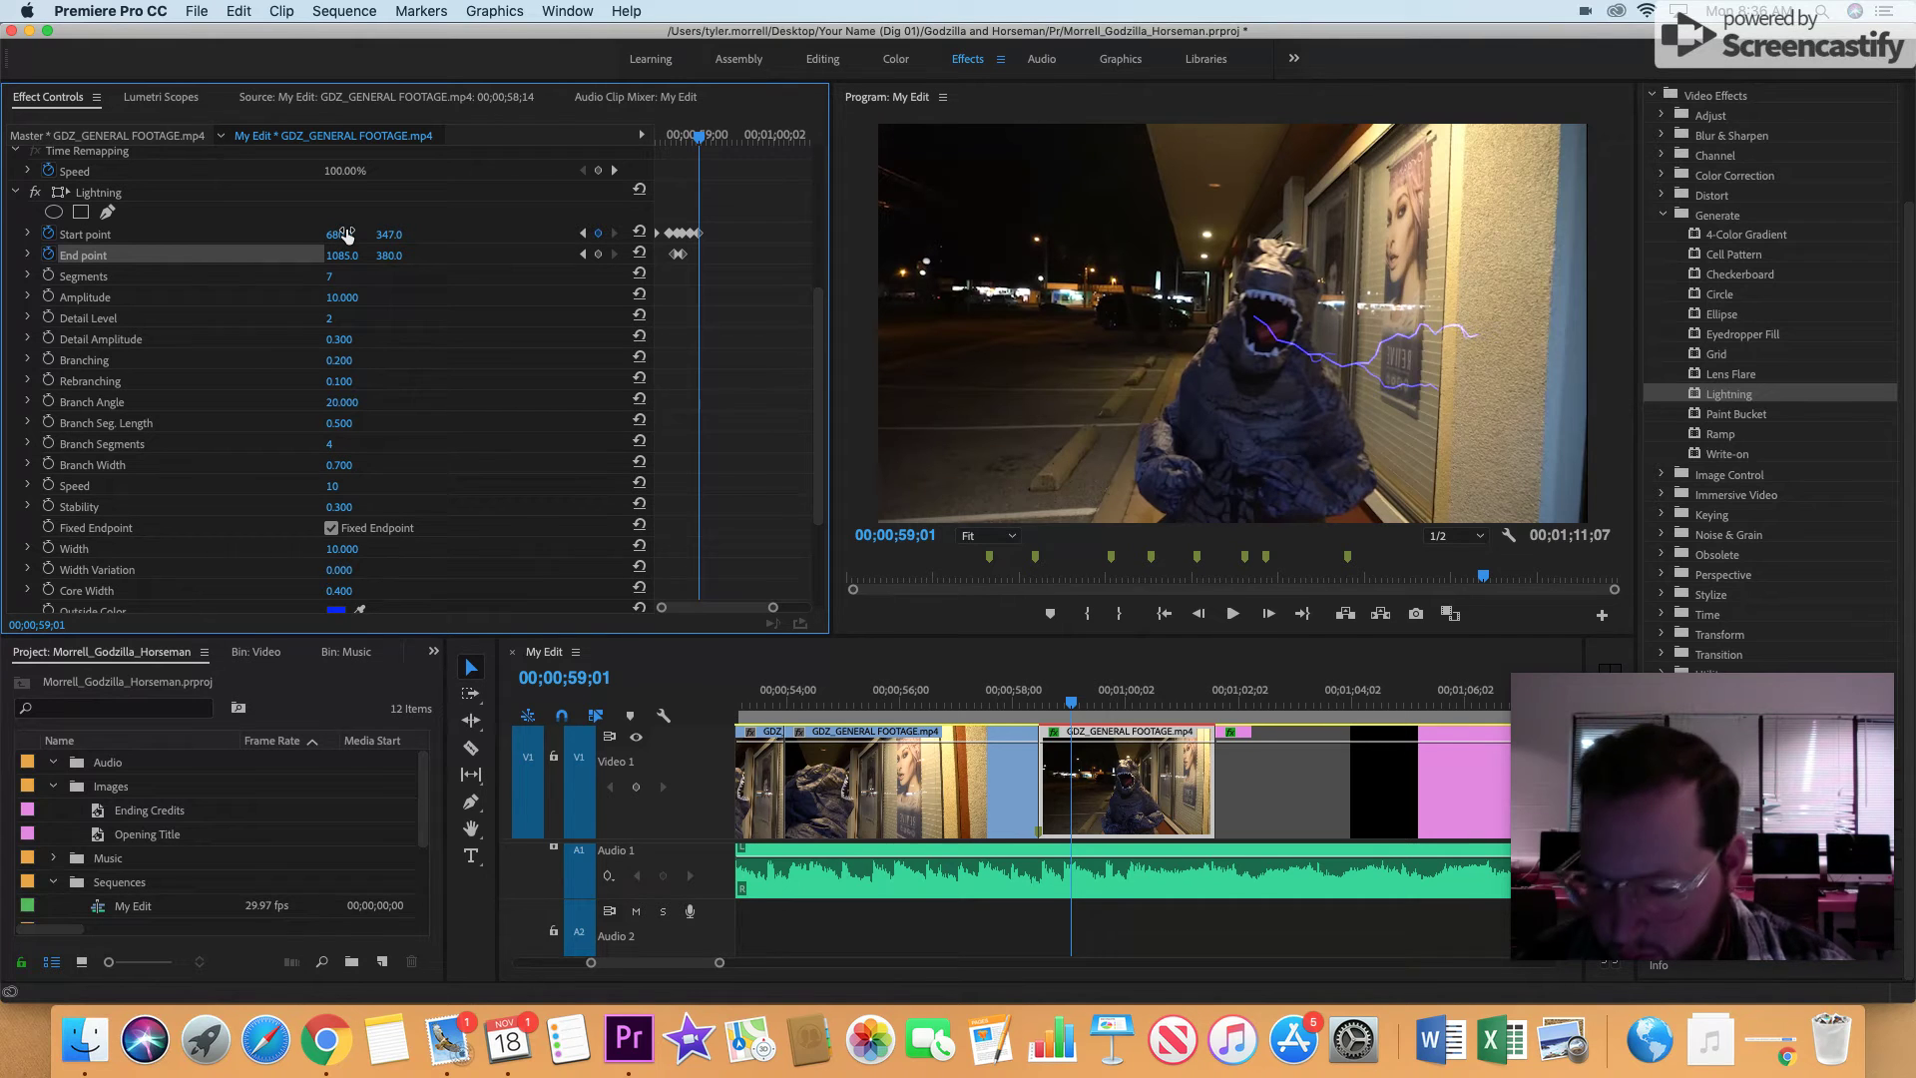
key(Left)
key(Left)
key(Right)
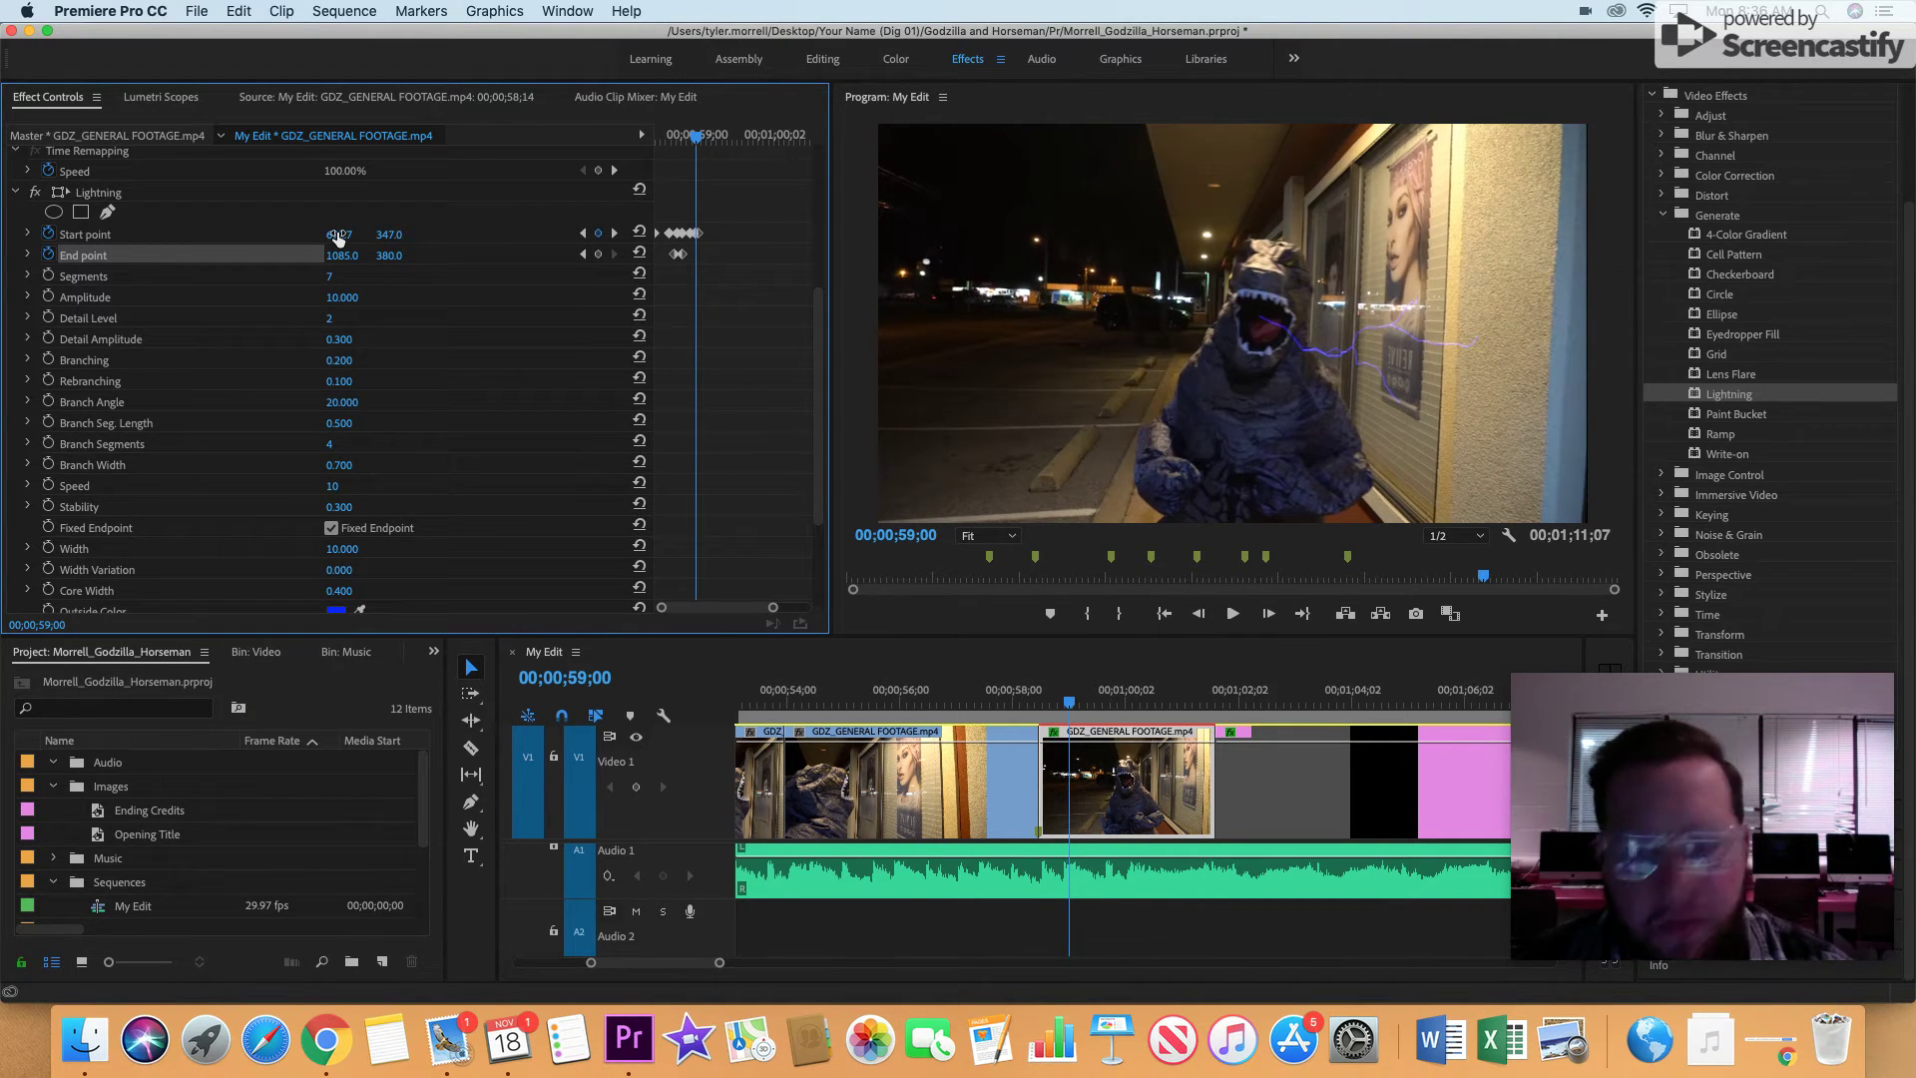
key(Right)
key(Right)
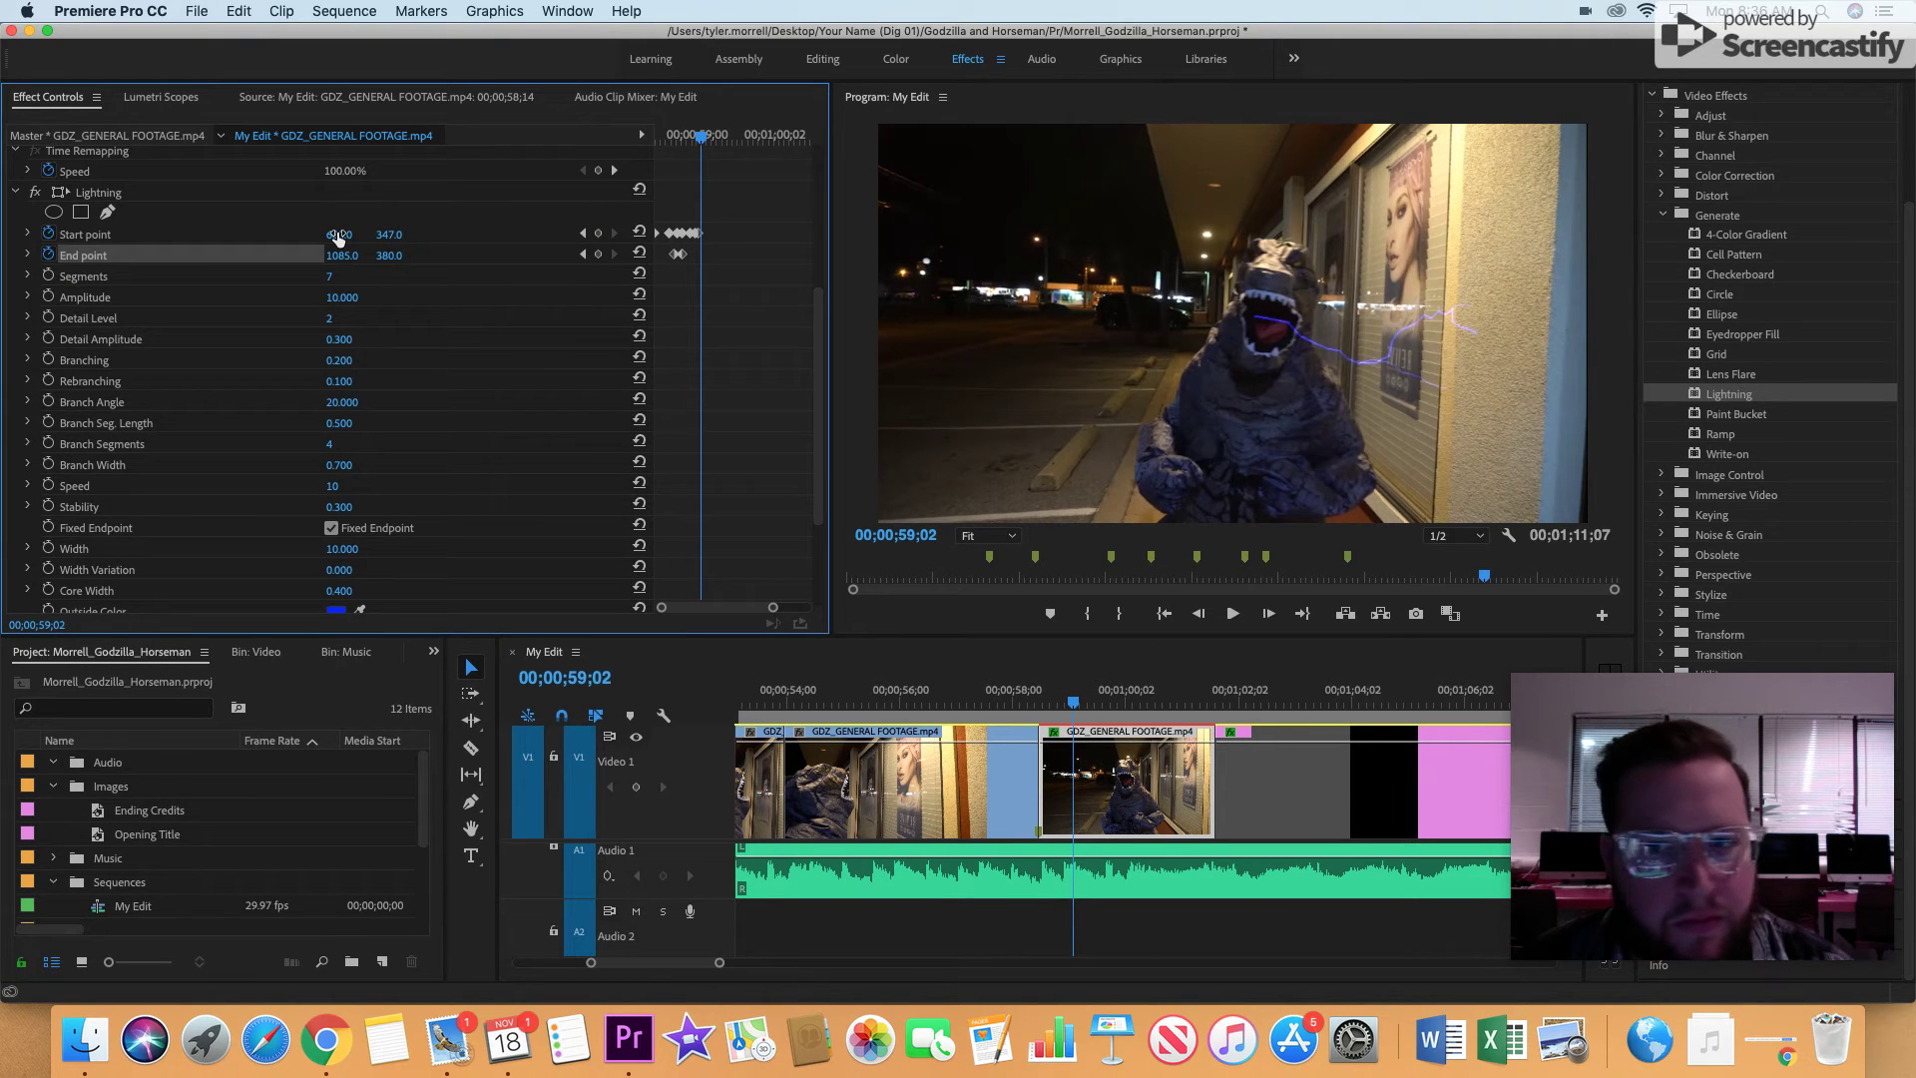
drag(337, 237, 346, 235)
- Keep stepping ahead, realigning the Start point with Godzilla's mouth on each new frame
key(Right)
key(Right)
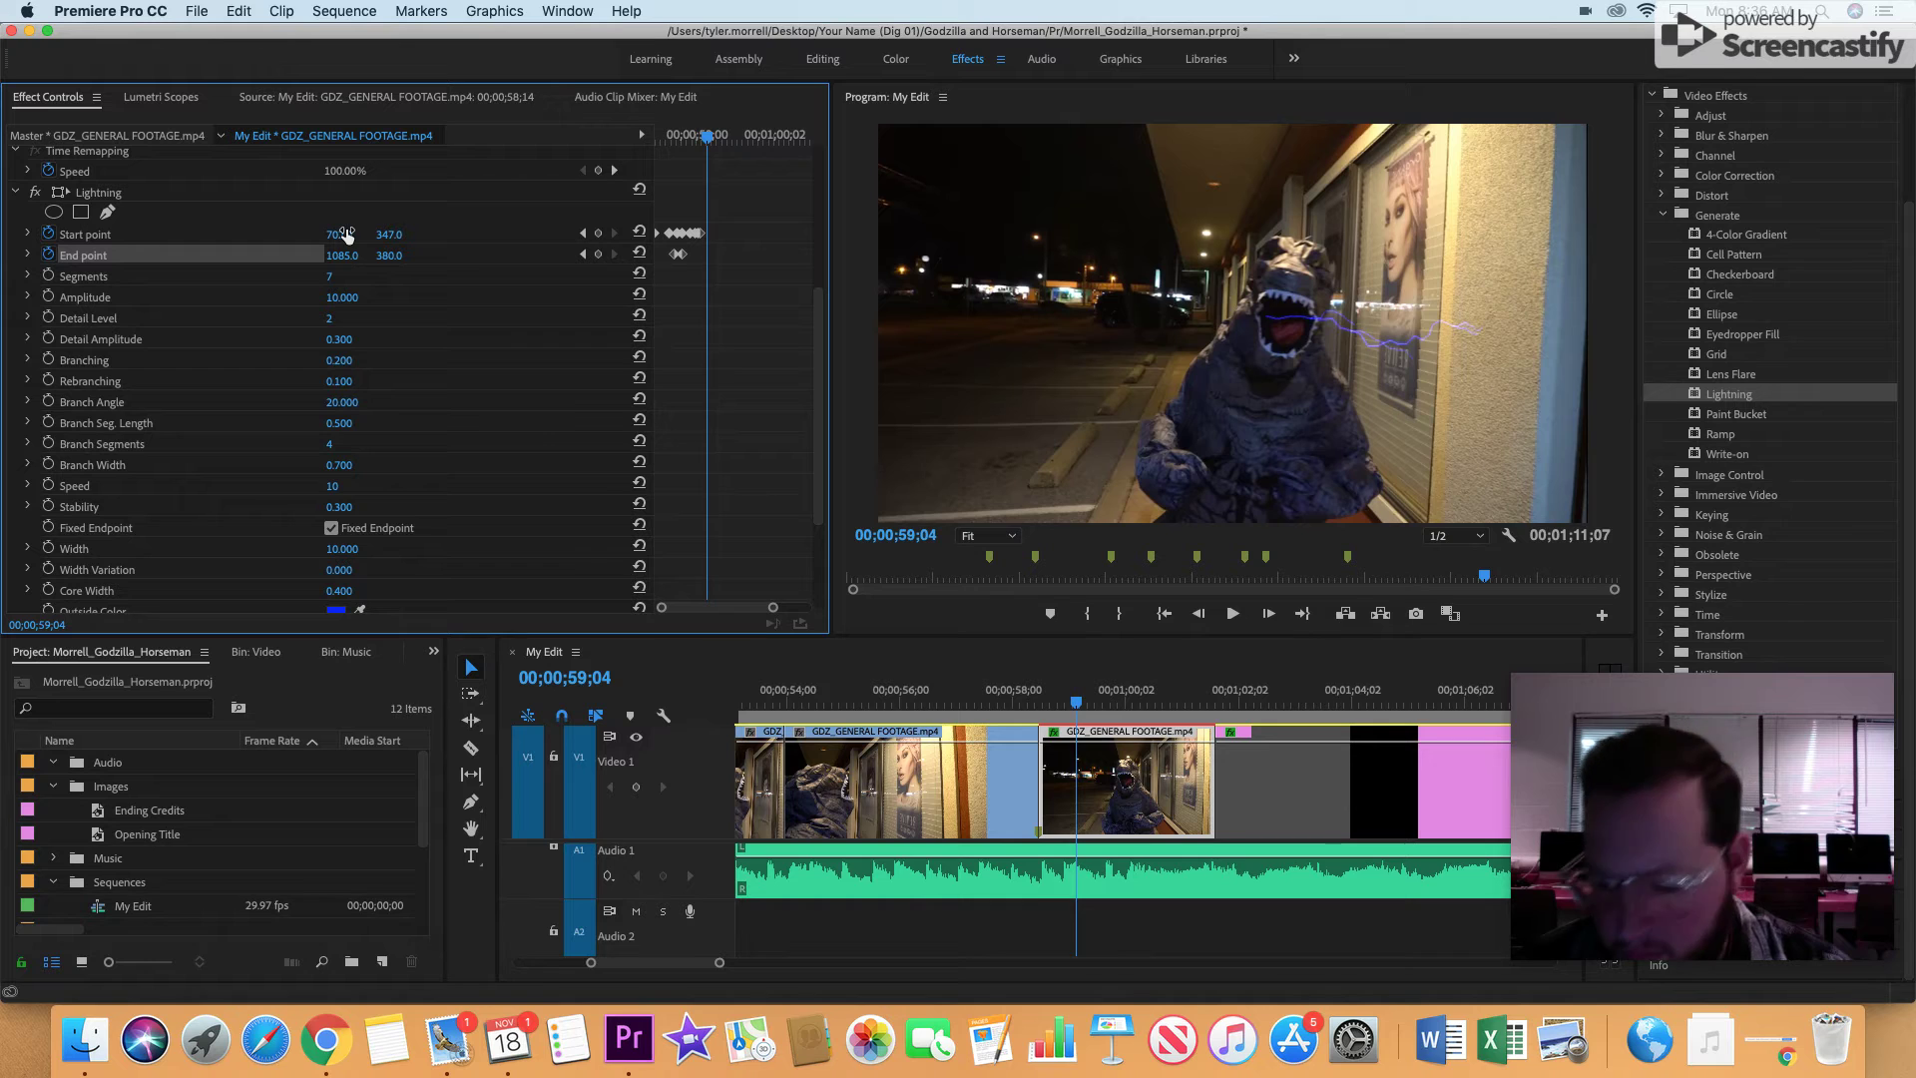
key(Left)
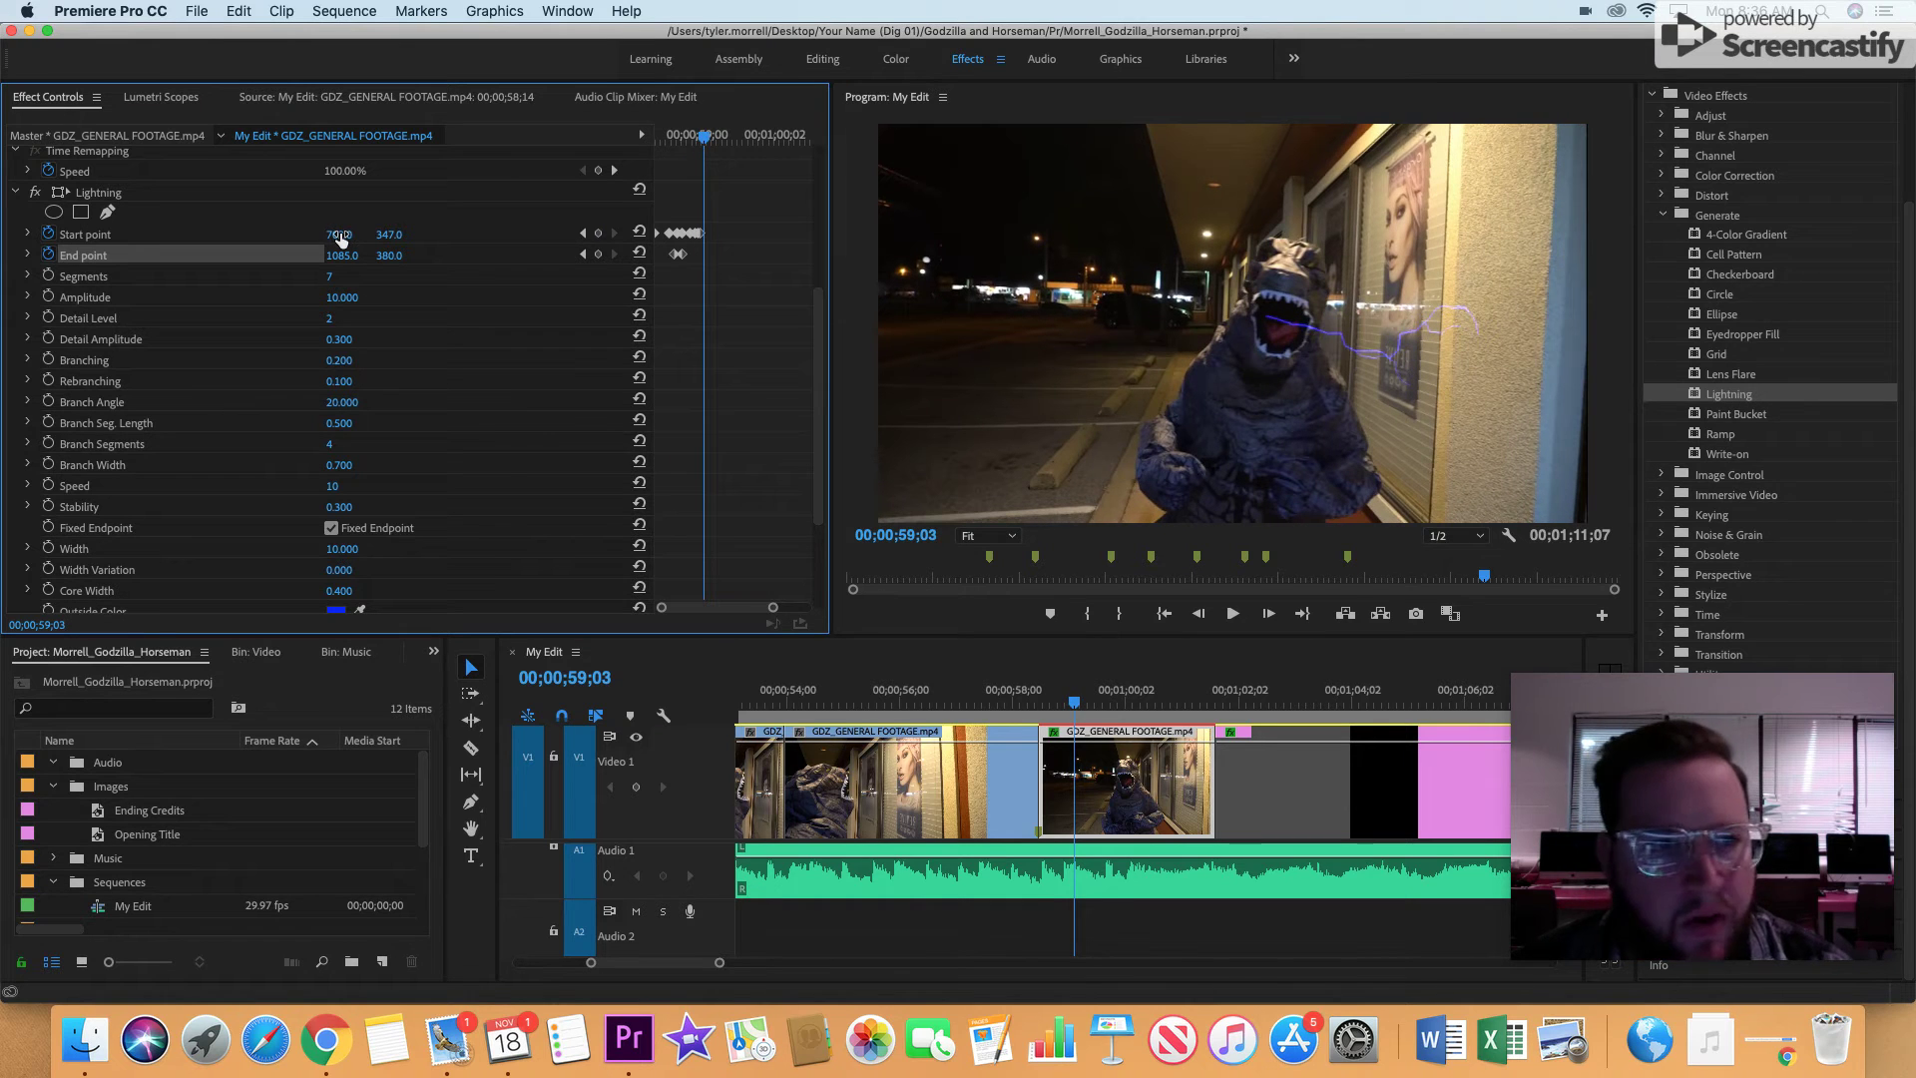
key(Right)
key(Right)
key(Right)
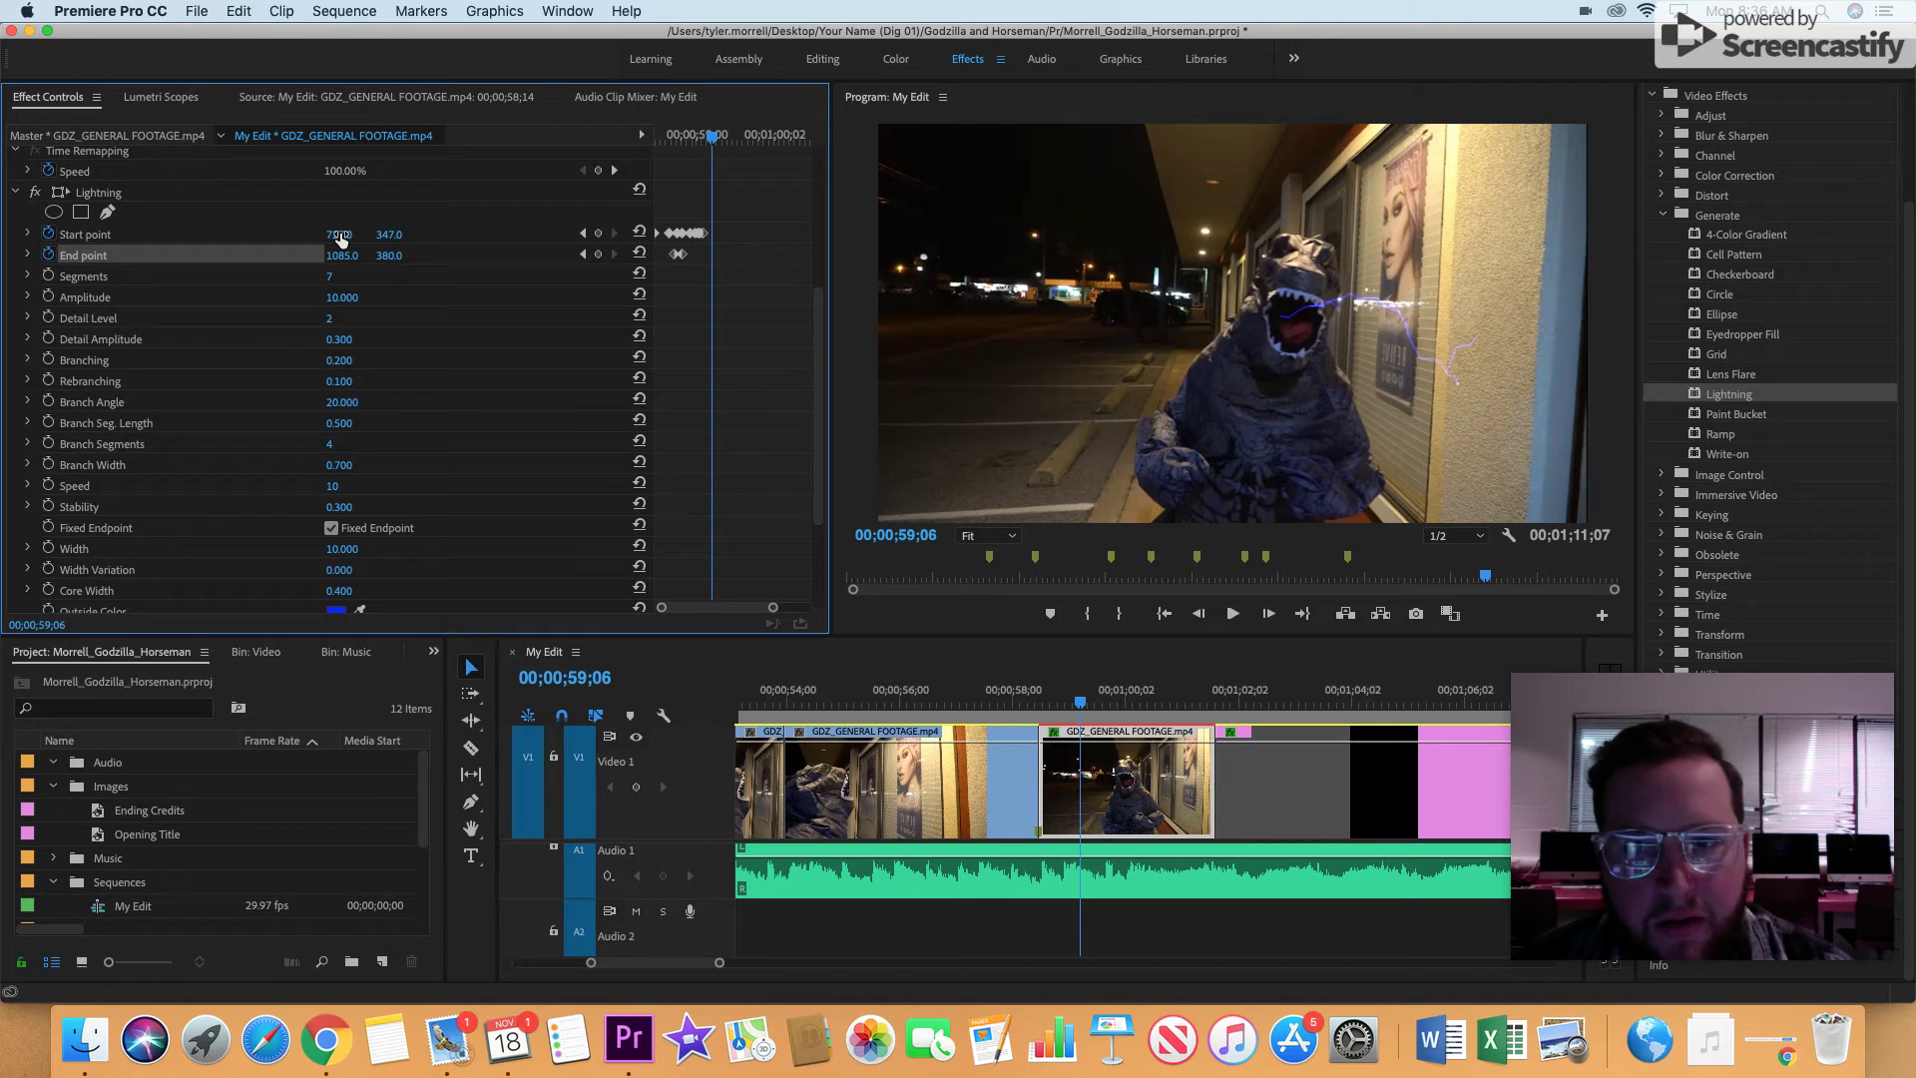
drag(339, 238, 347, 234)
key(Right)
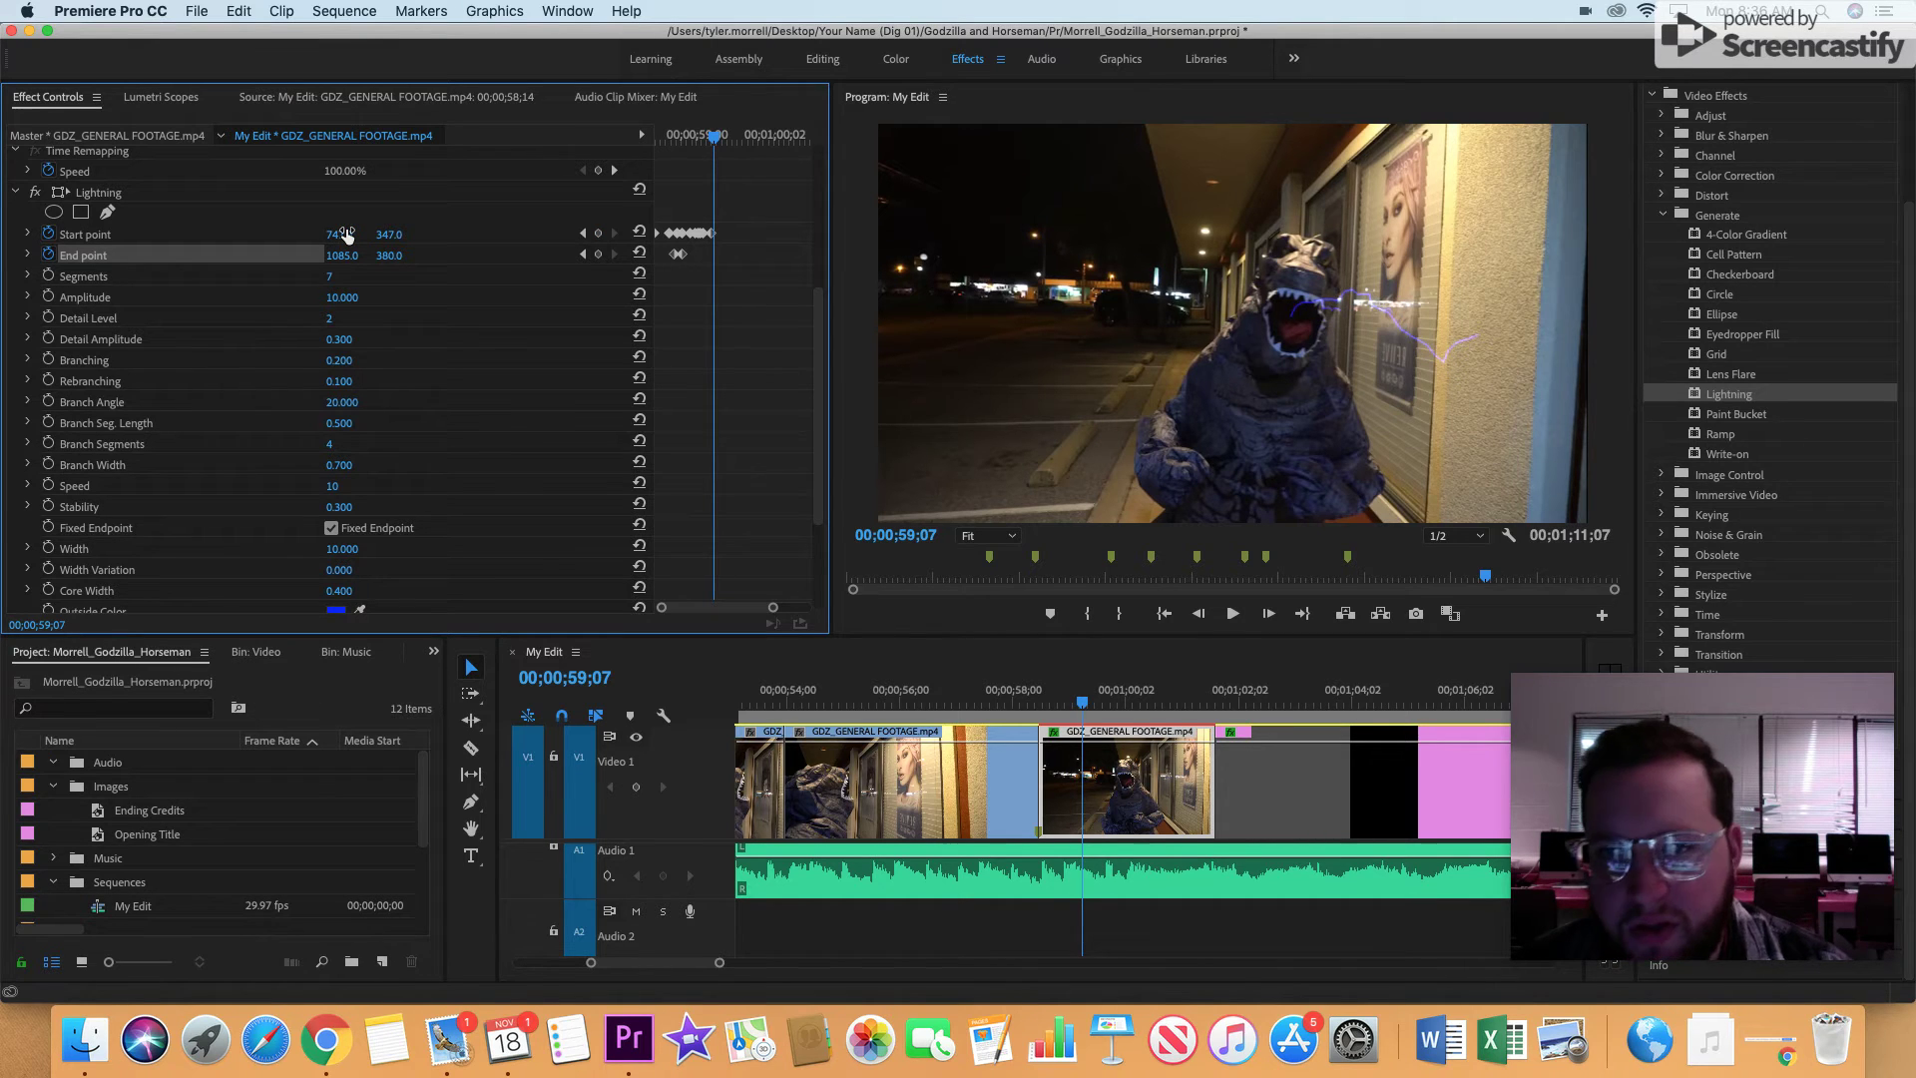
key(Right)
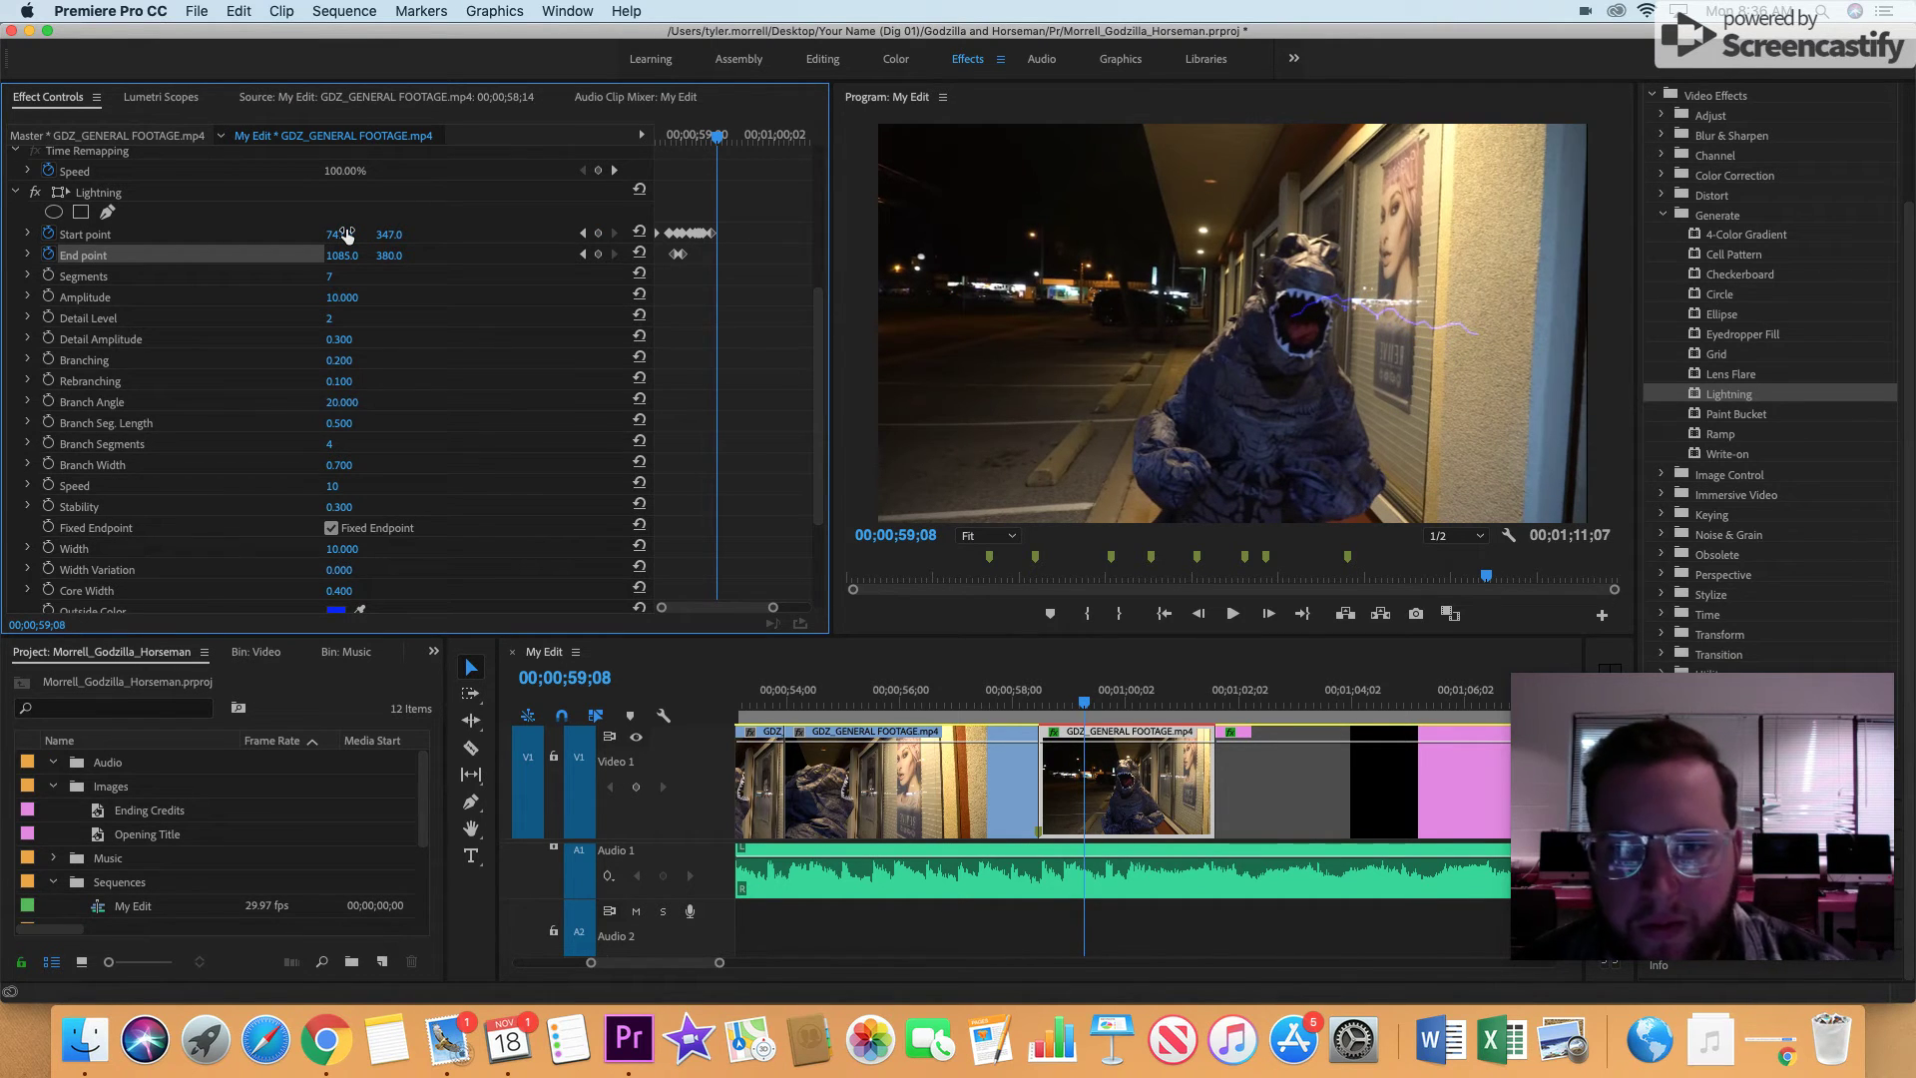
key(Right)
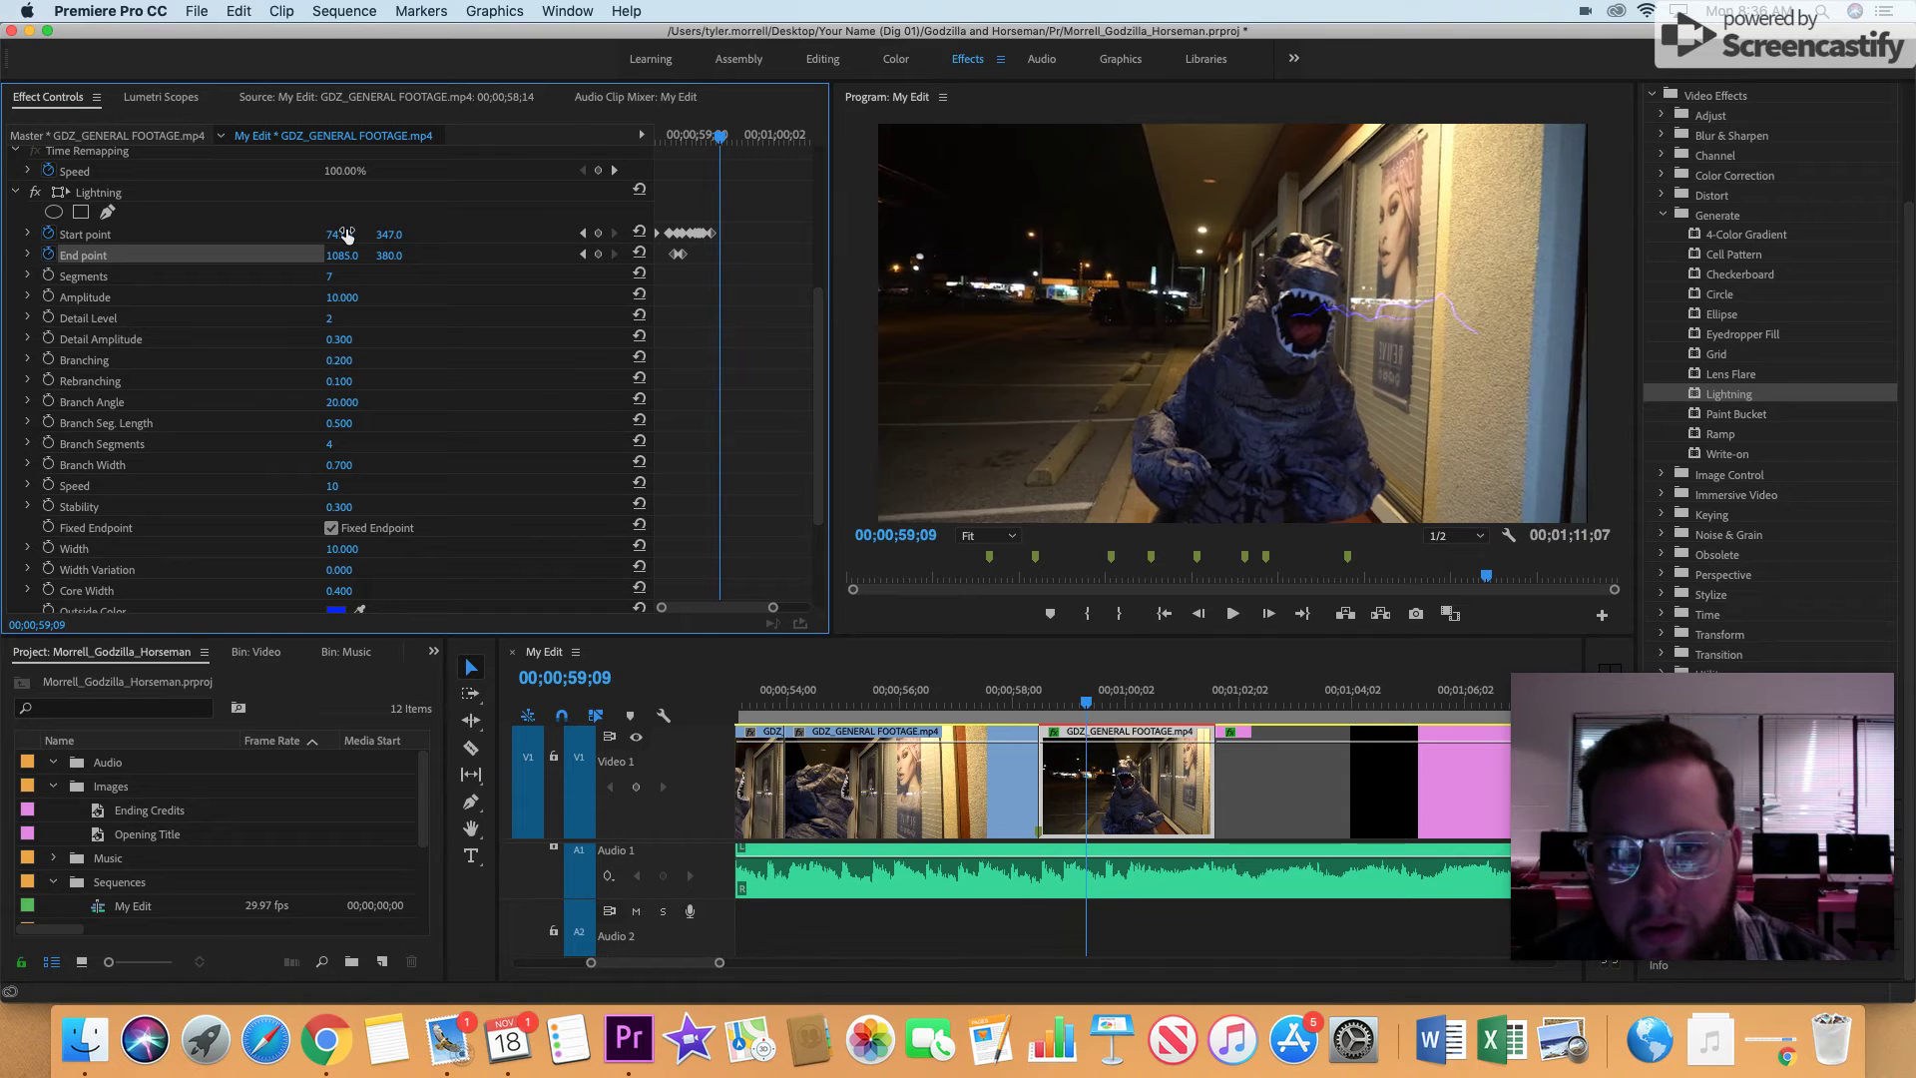
key(Right)
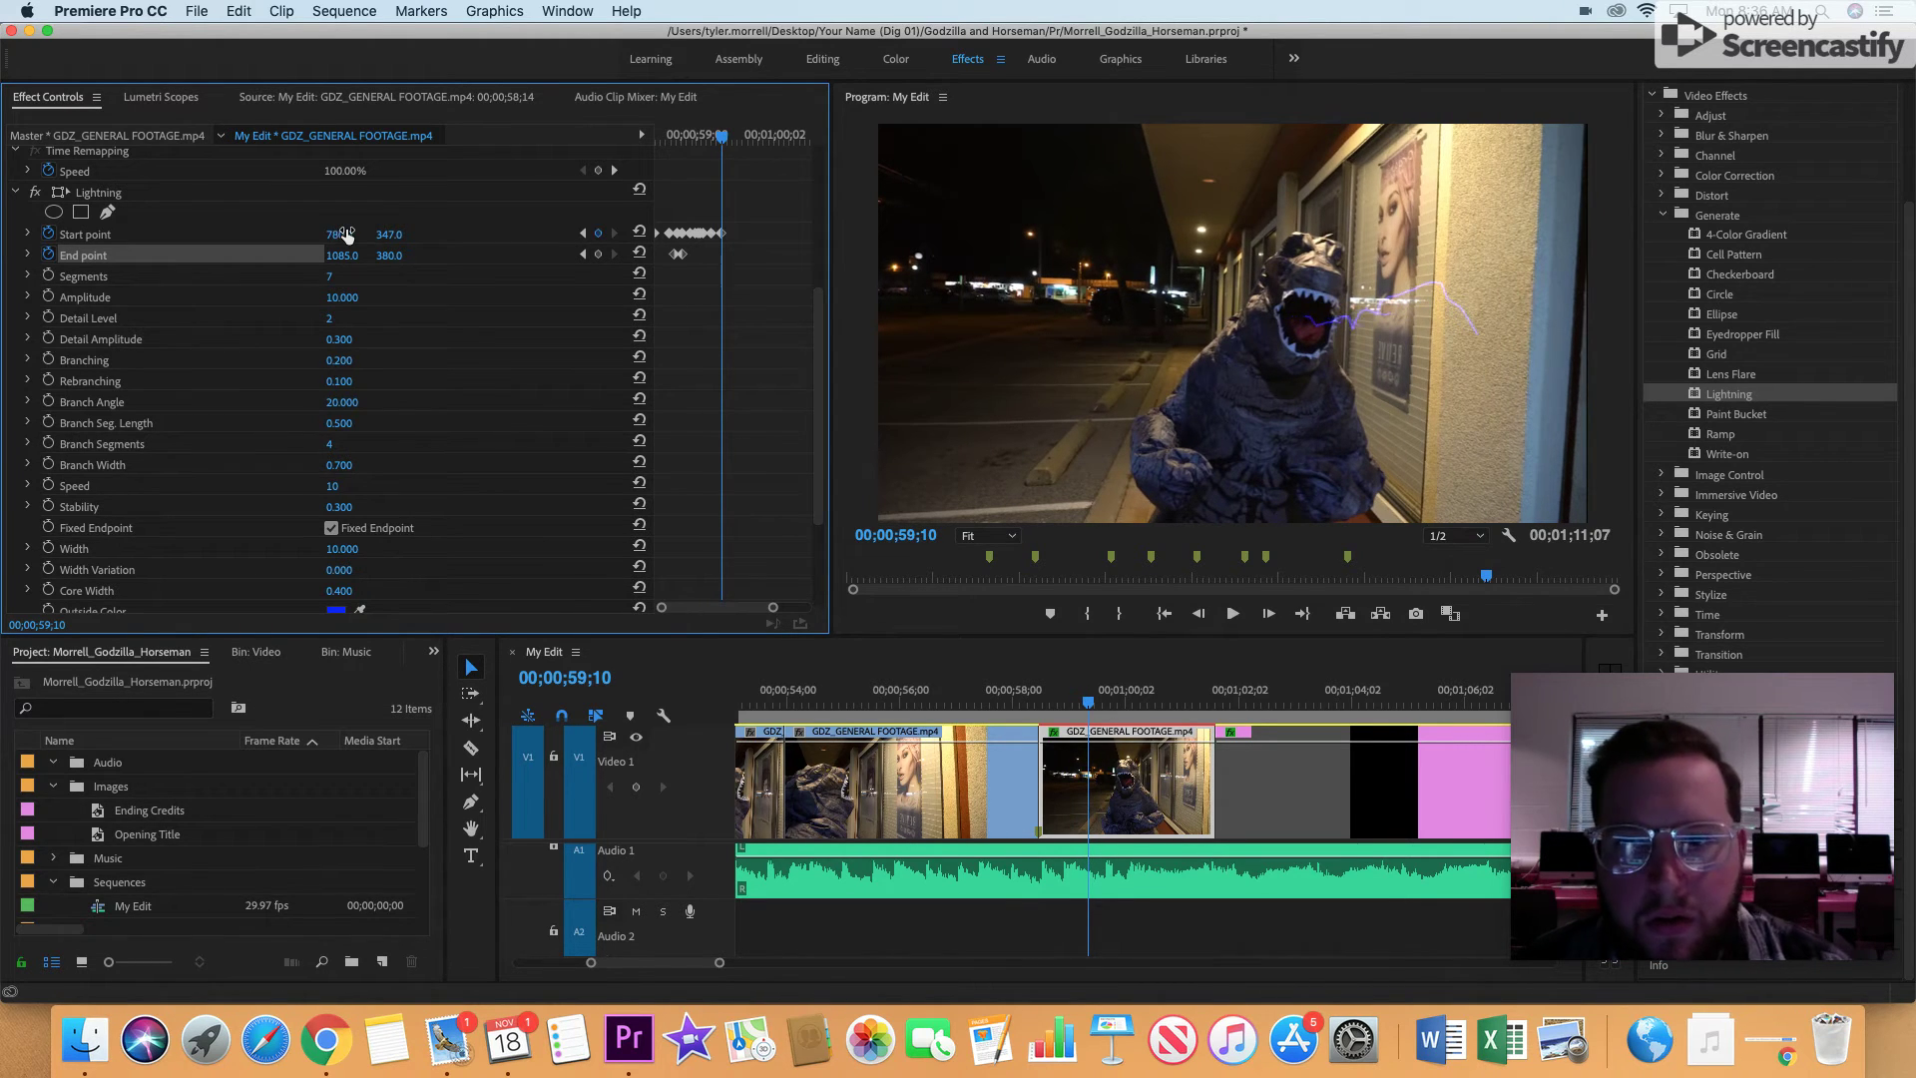
key(Right)
key(Right)
key(Right)
key(Right)
key(Right)
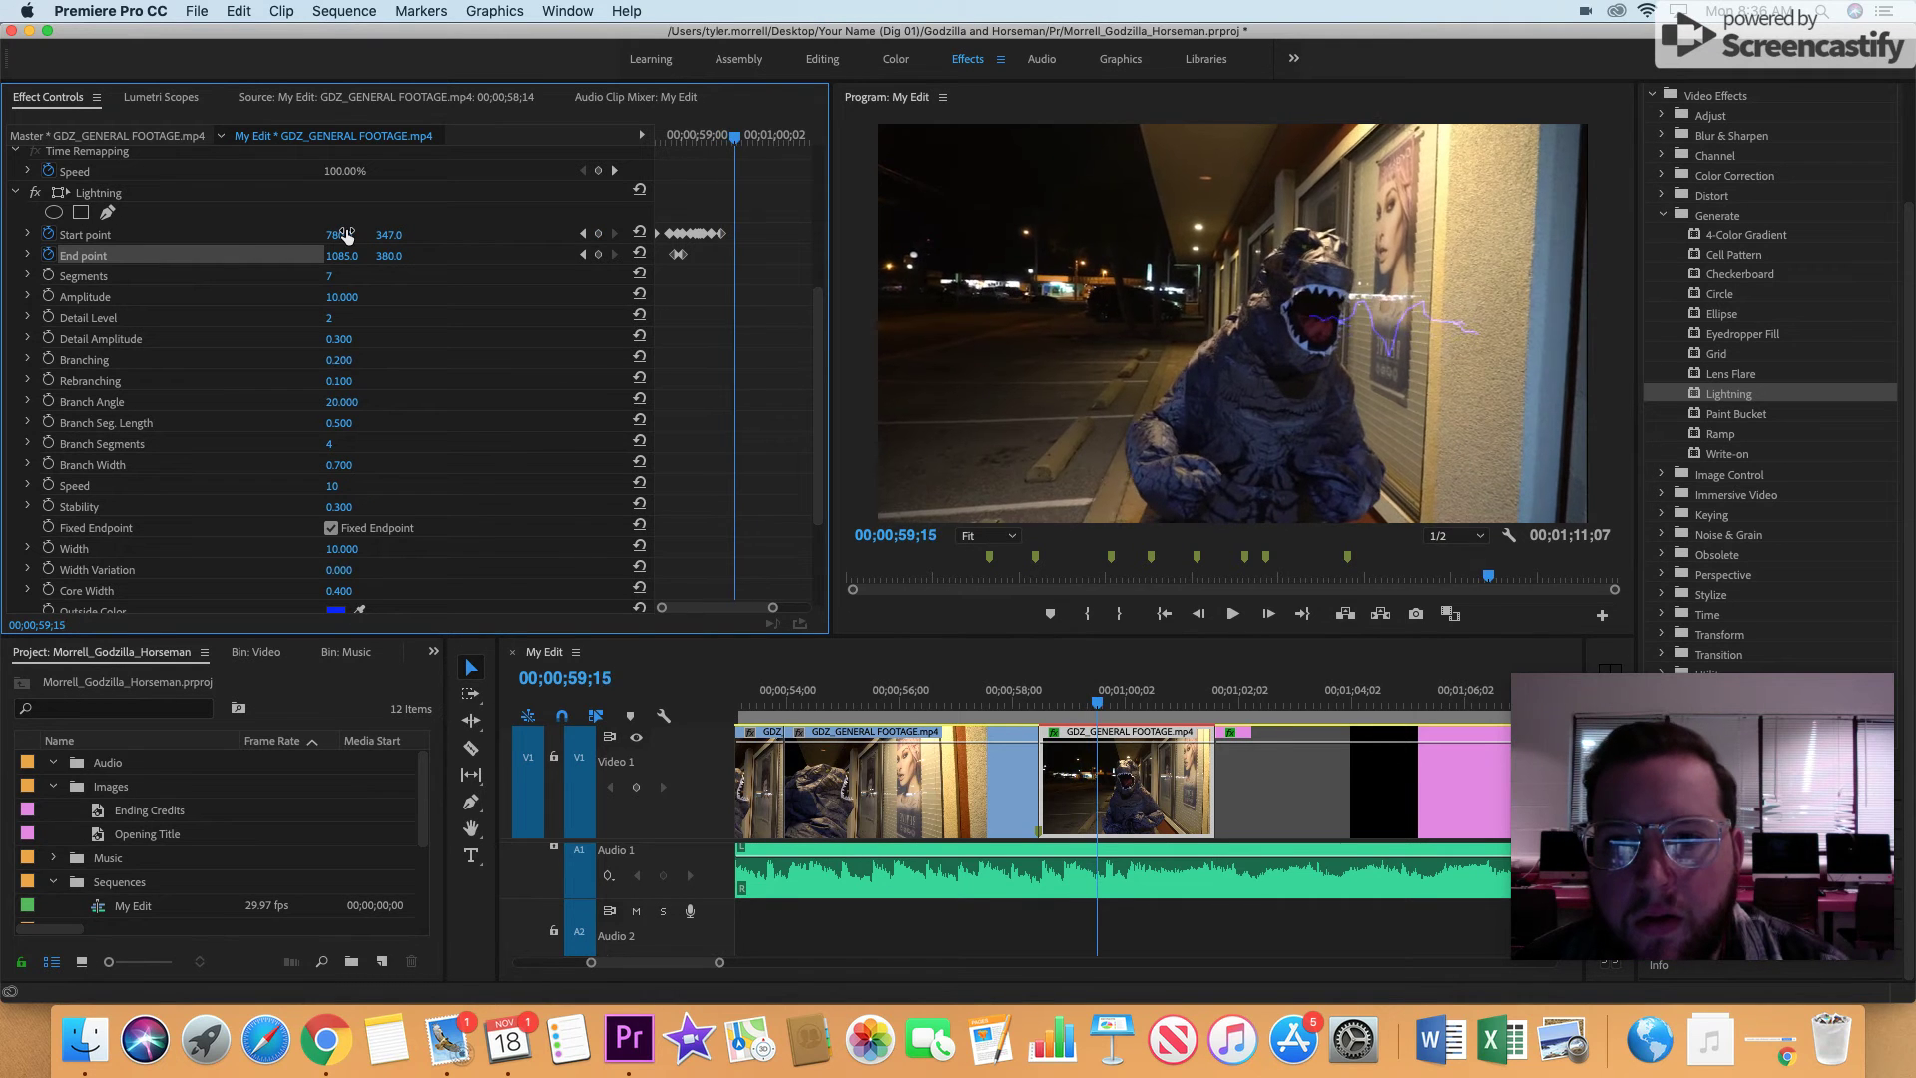
key(Right)
key(Right)
key(Right)
key(Right)
key(Right)
key(Right)
key(Right)
key(Right)
key(Right)
key(Right)
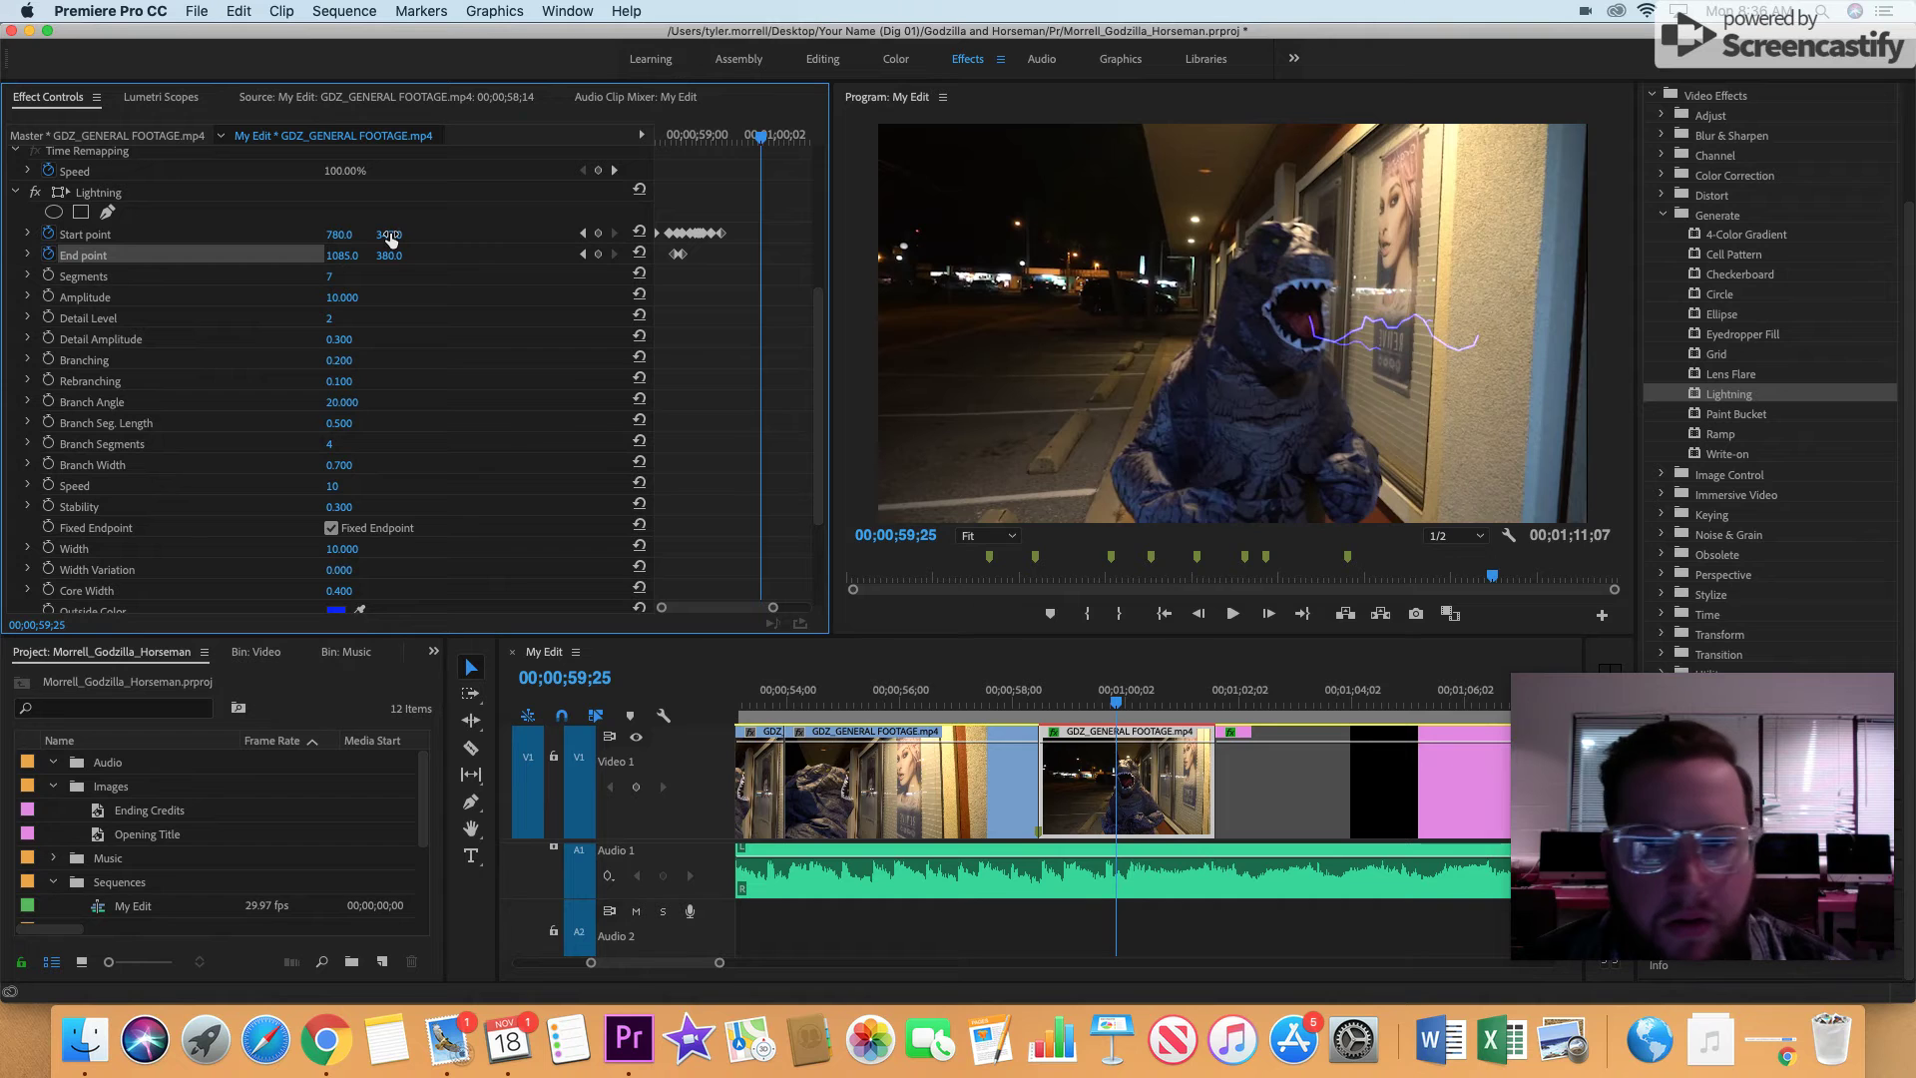
drag(390, 236, 390, 237)
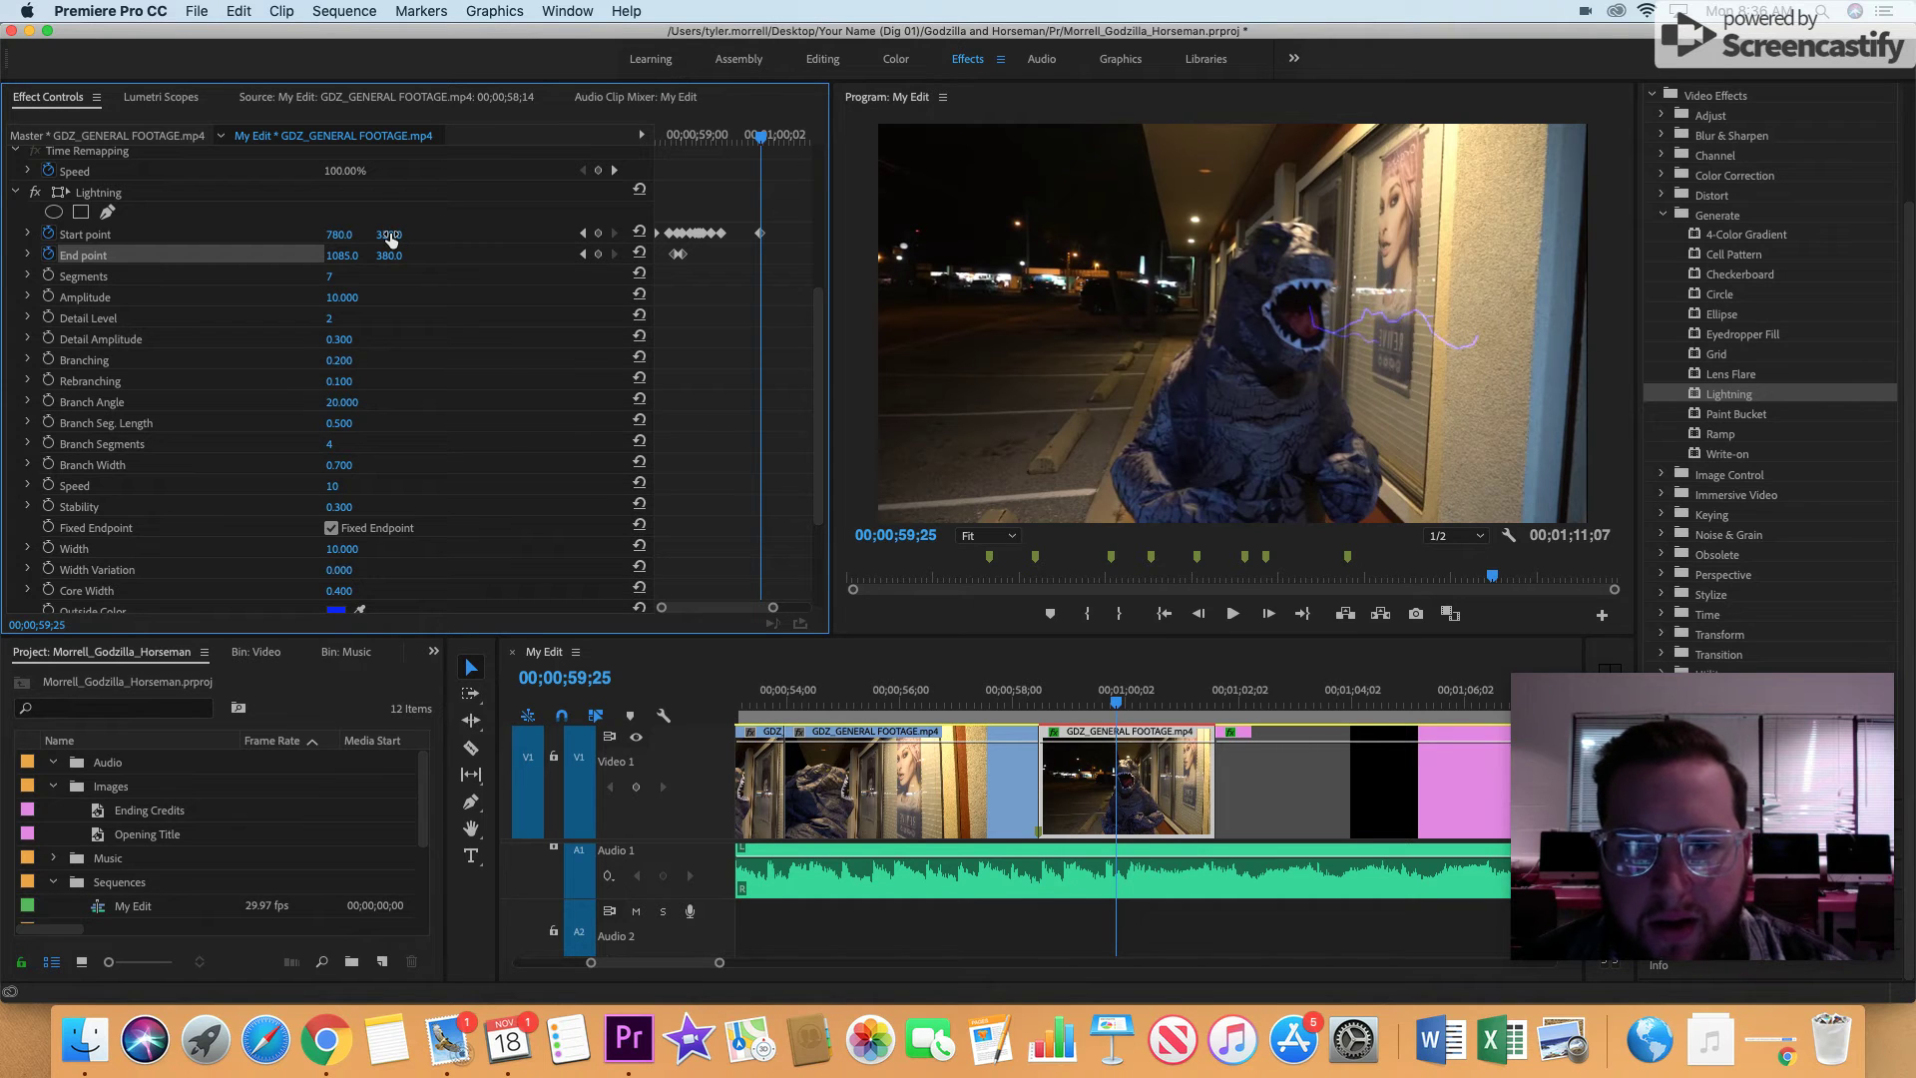
- Advance past 00;01;00;17, shifting the Start point via 648.0 back onto the mouth at 580
key(Right)
key(Right)
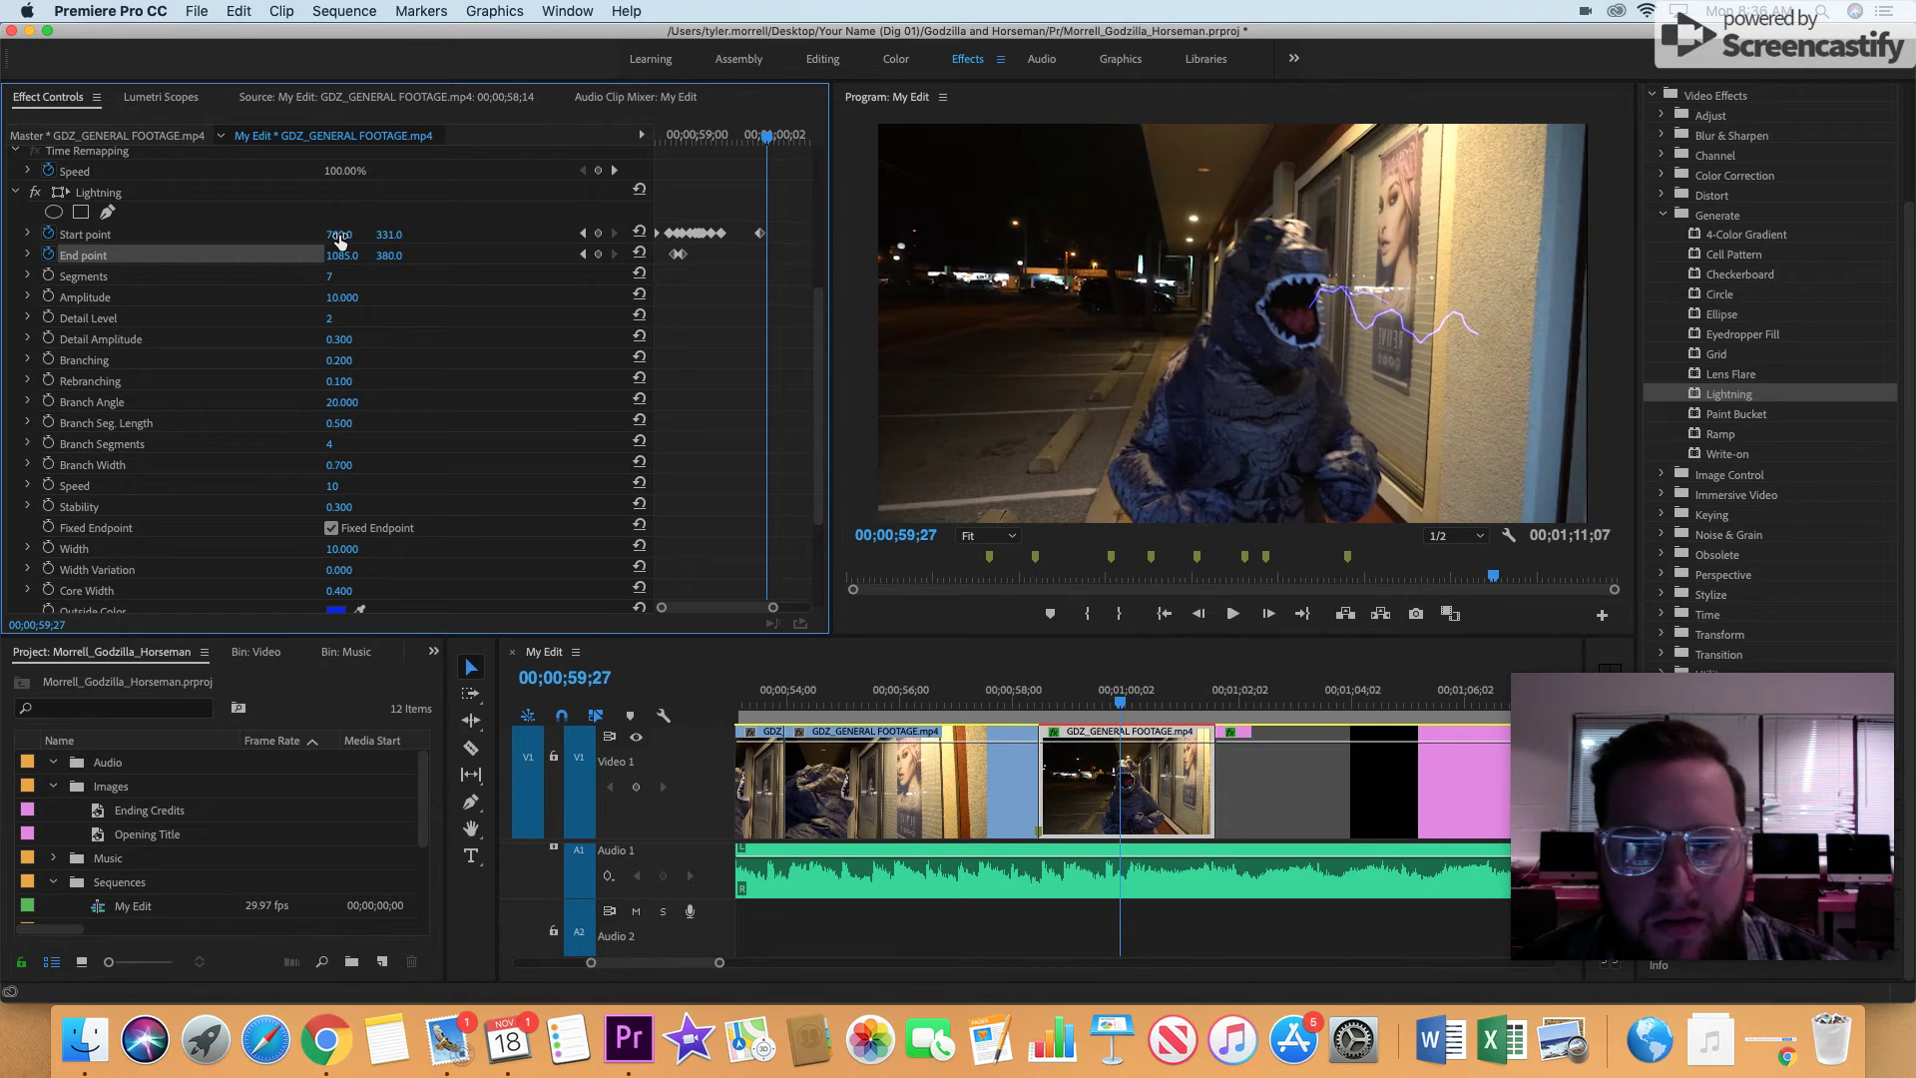
drag(339, 240, 346, 234)
key(Right)
key(Right)
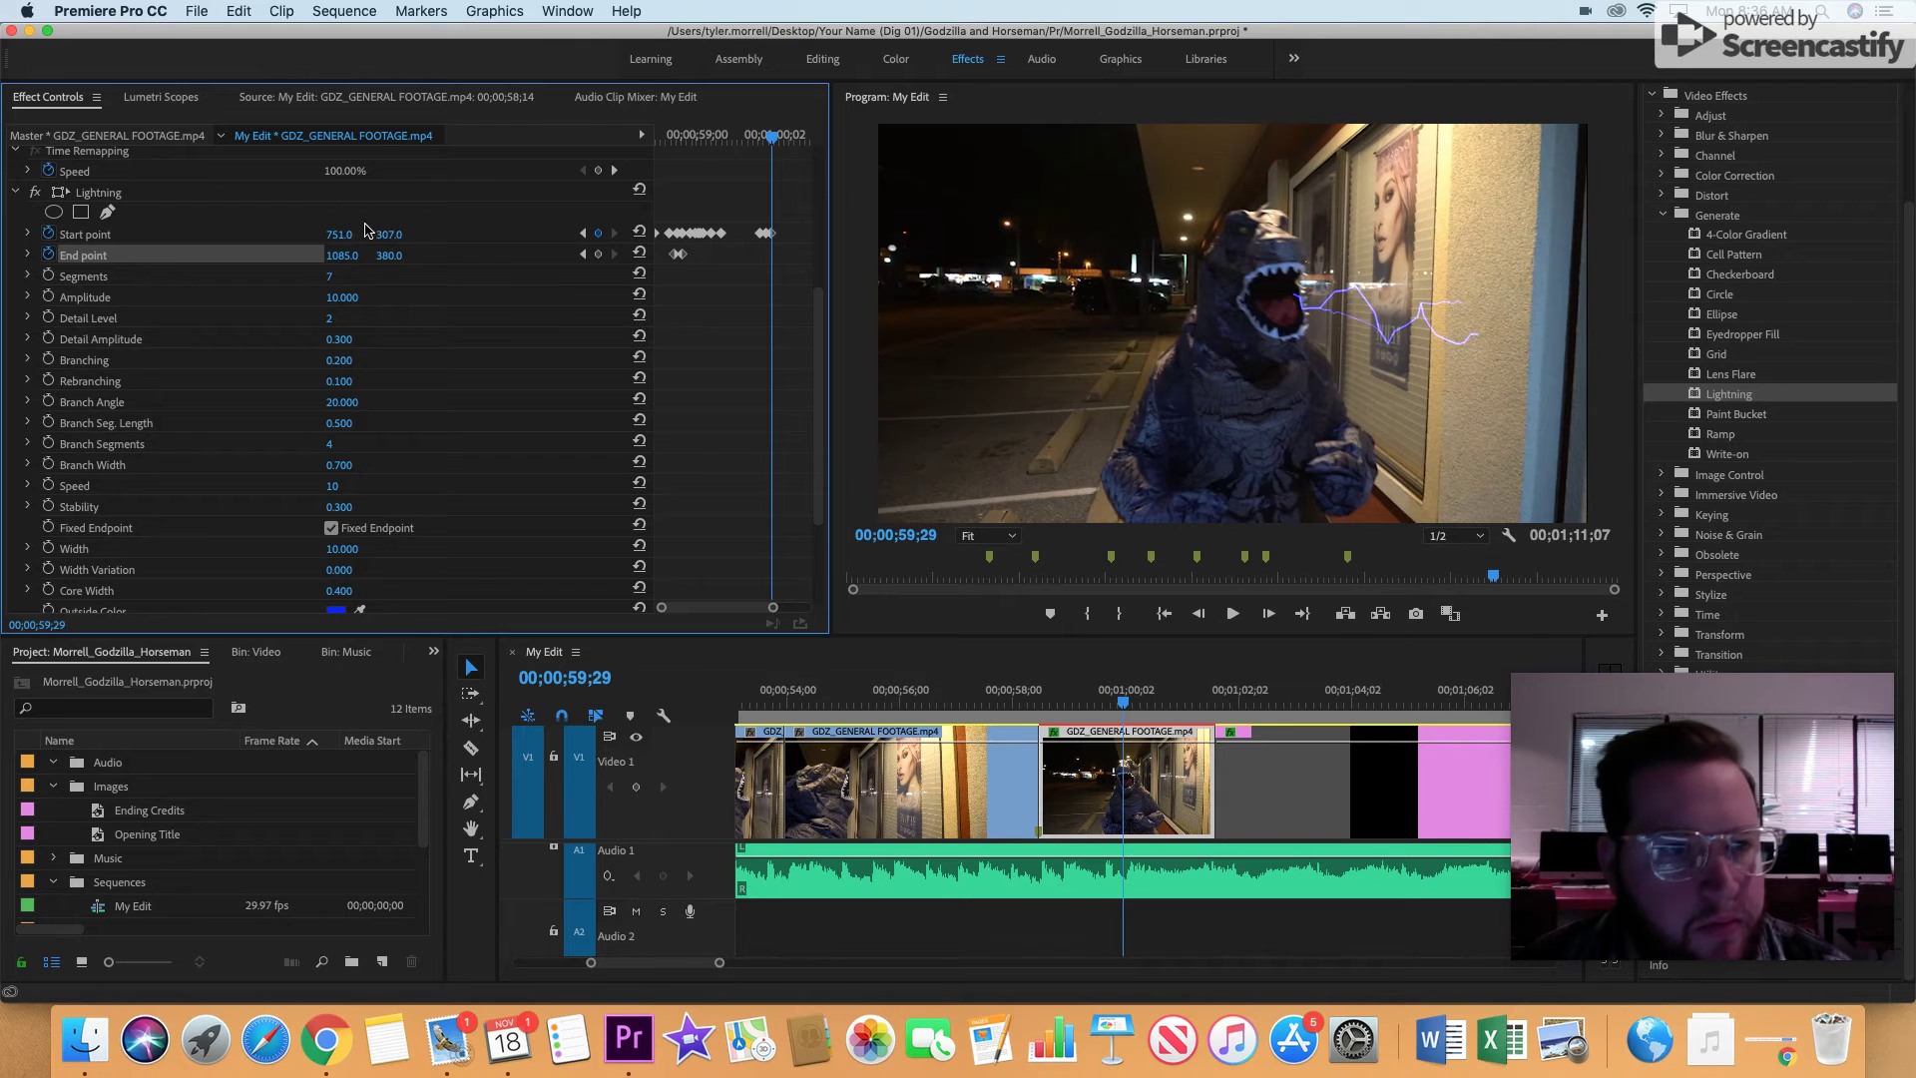
key(Right)
key(Right)
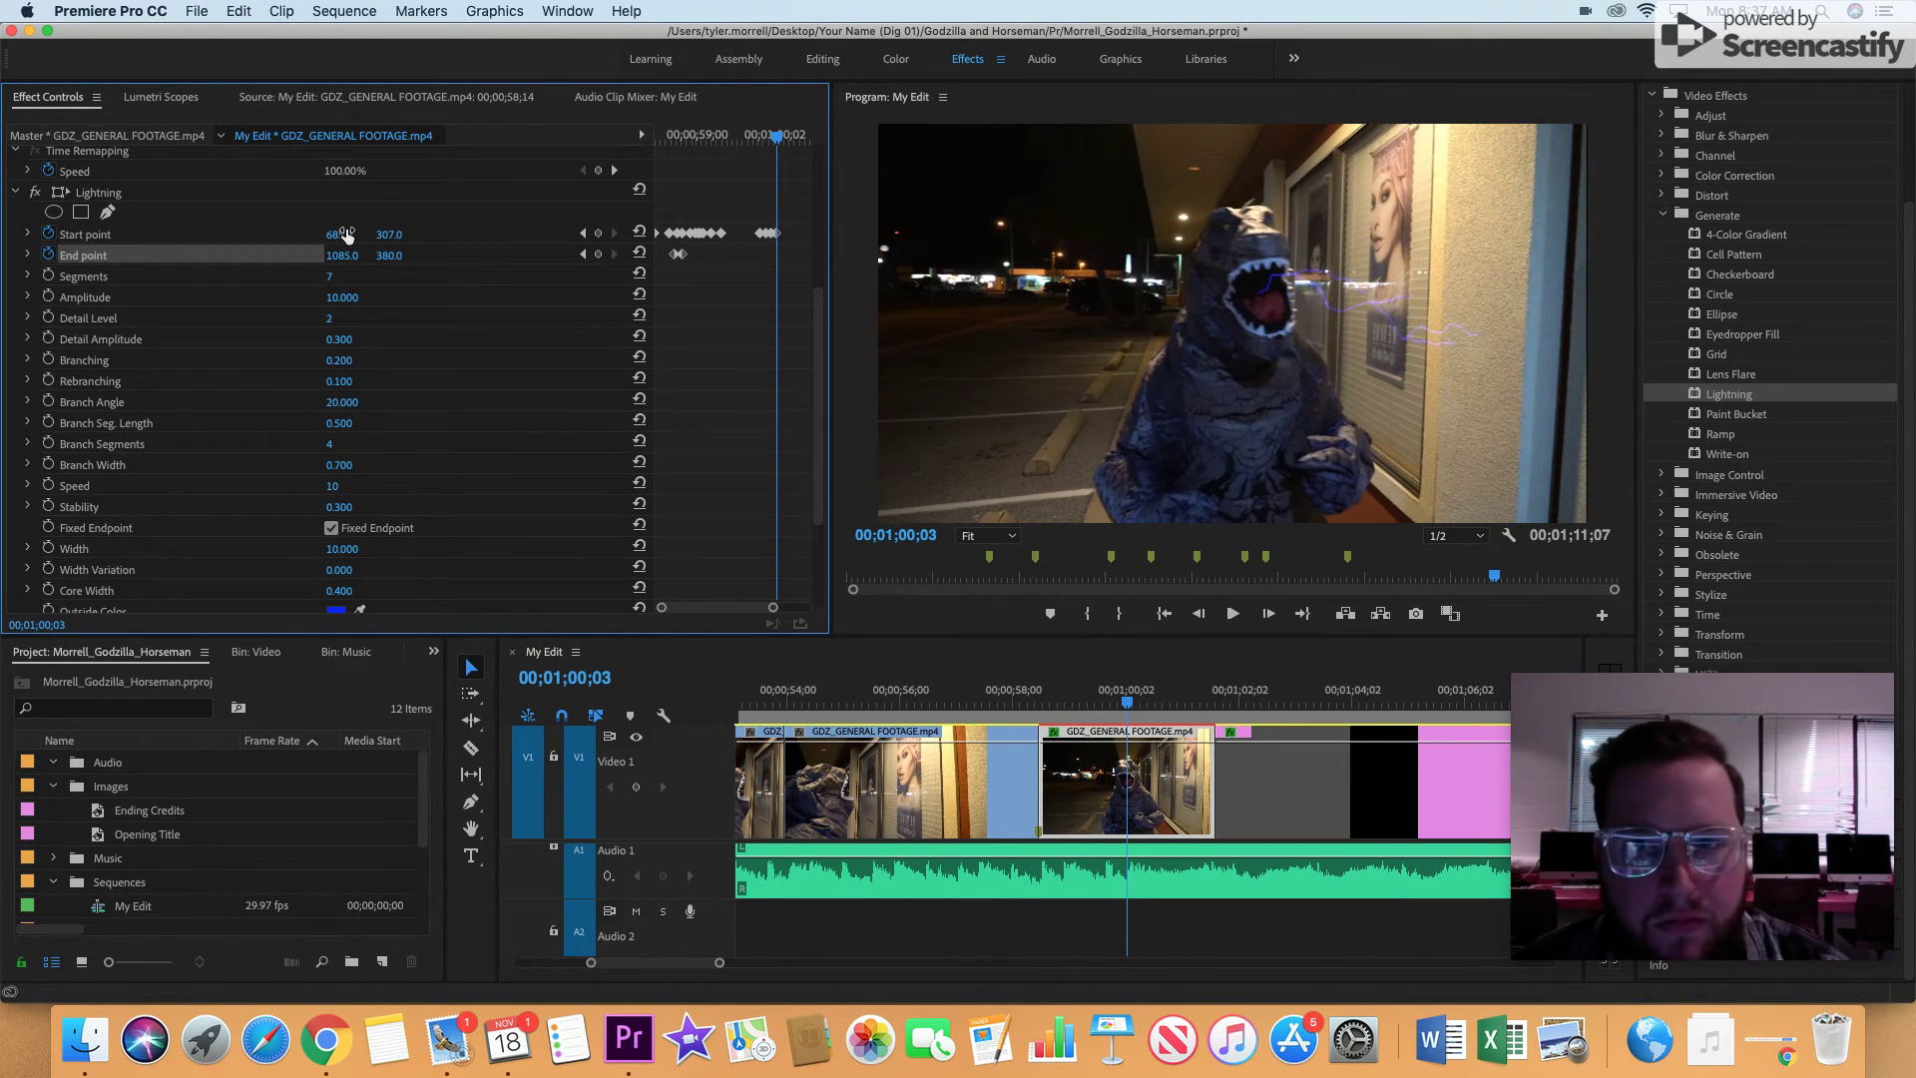
key(Right)
key(Right)
key(Right)
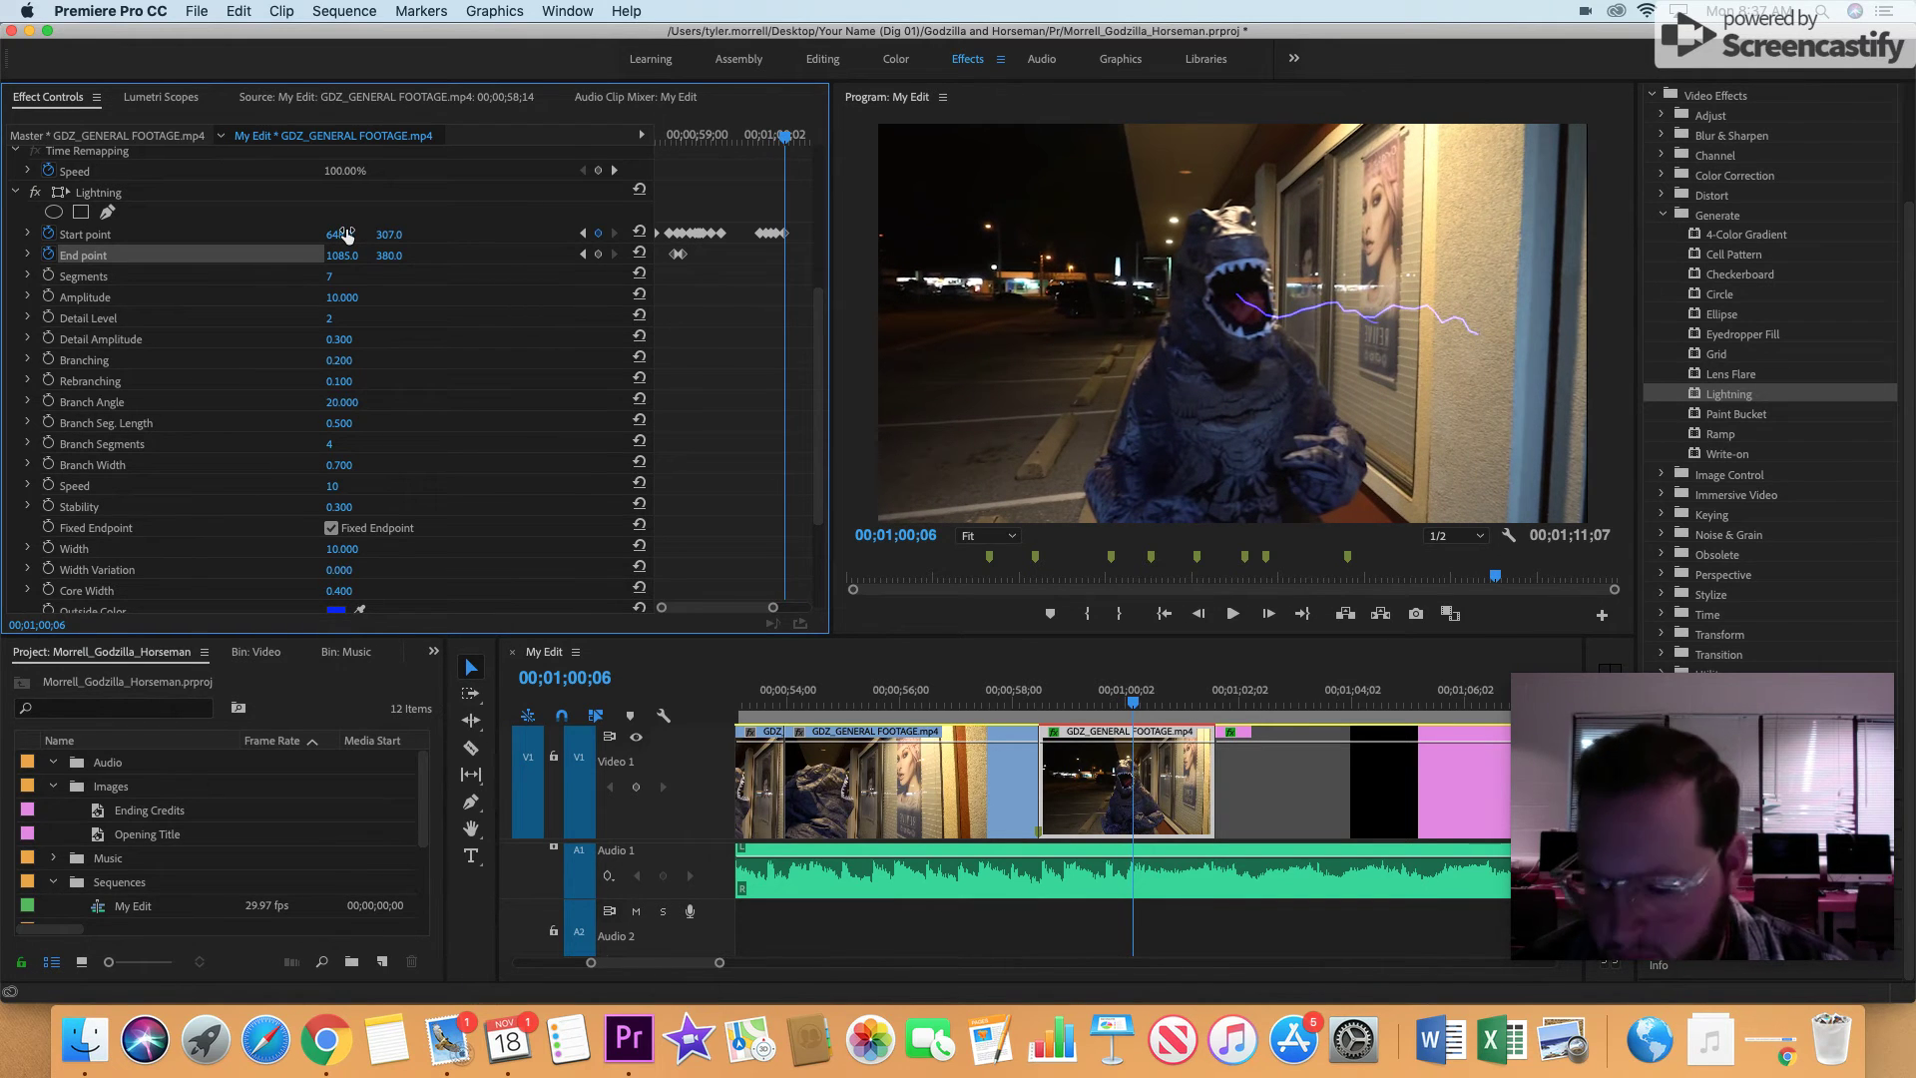
key(Right)
key(Right)
key(Right)
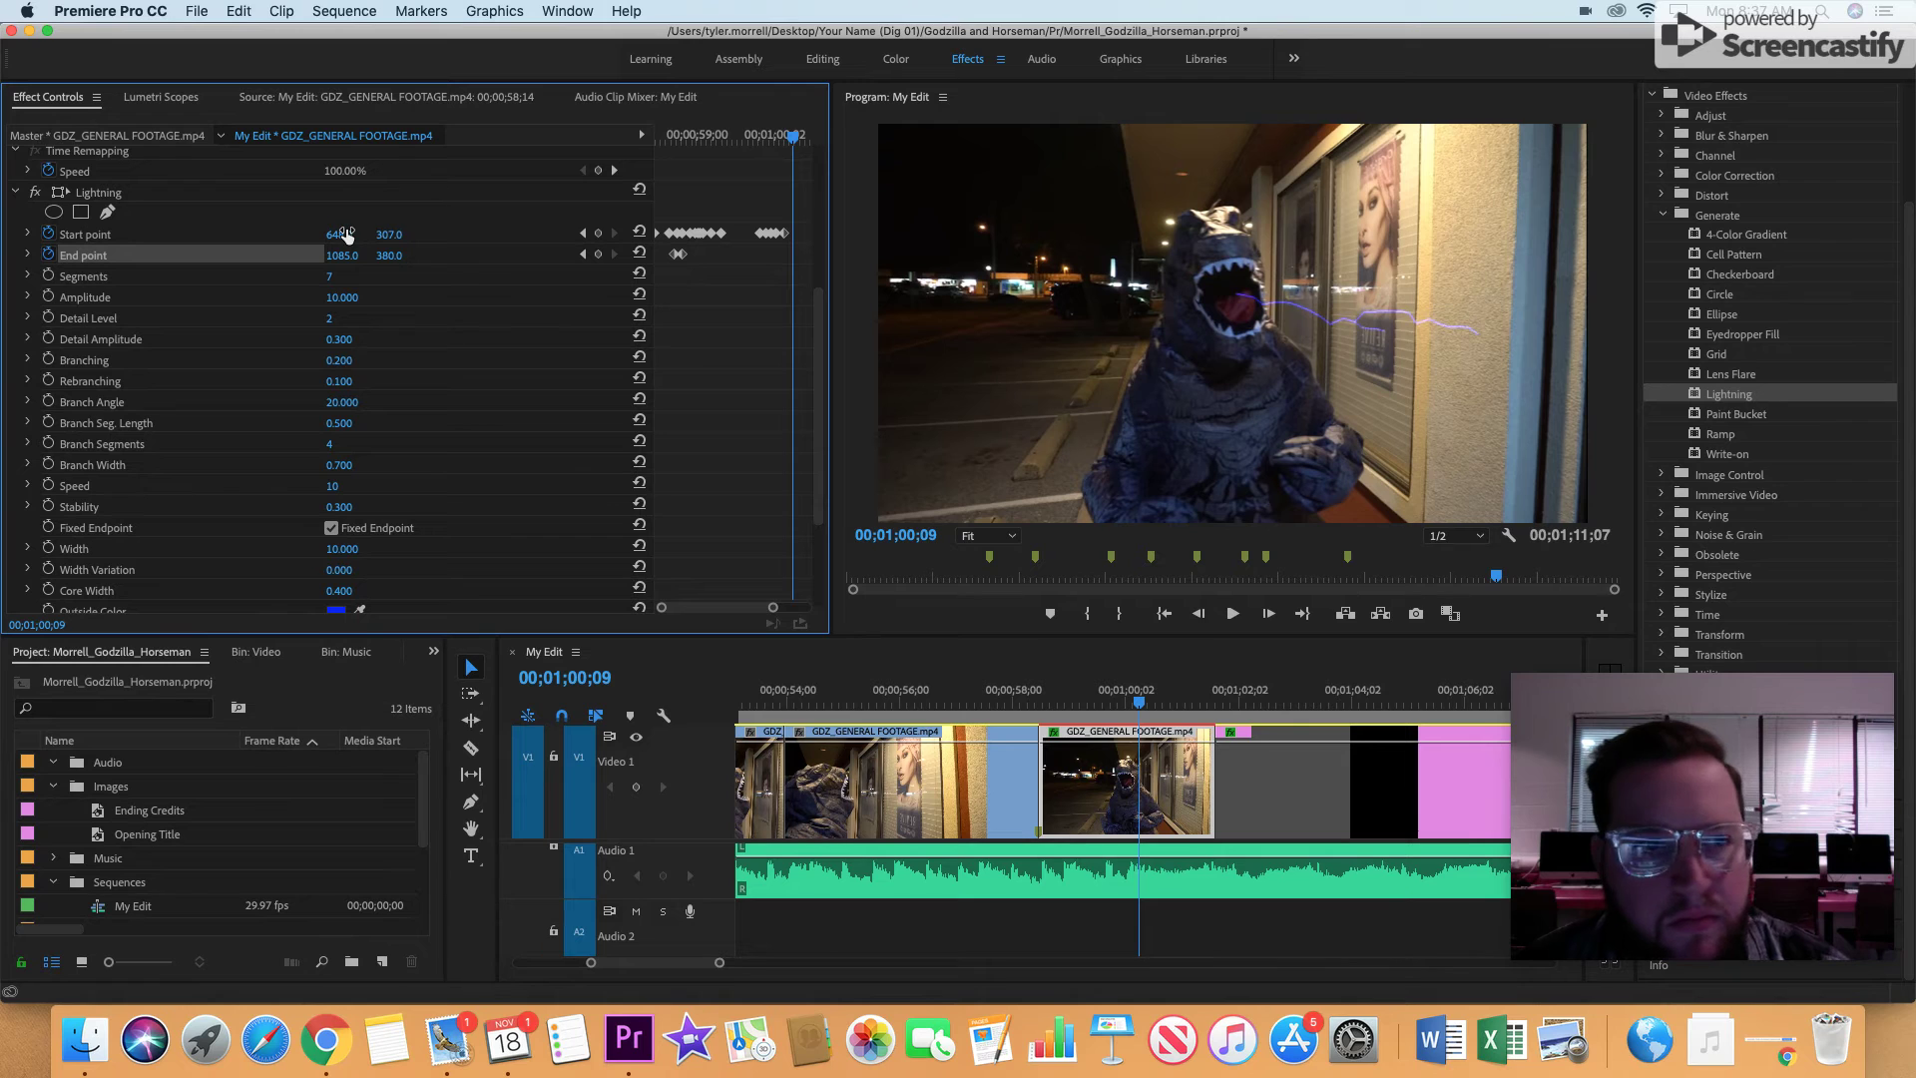
drag(347, 234, 347, 233)
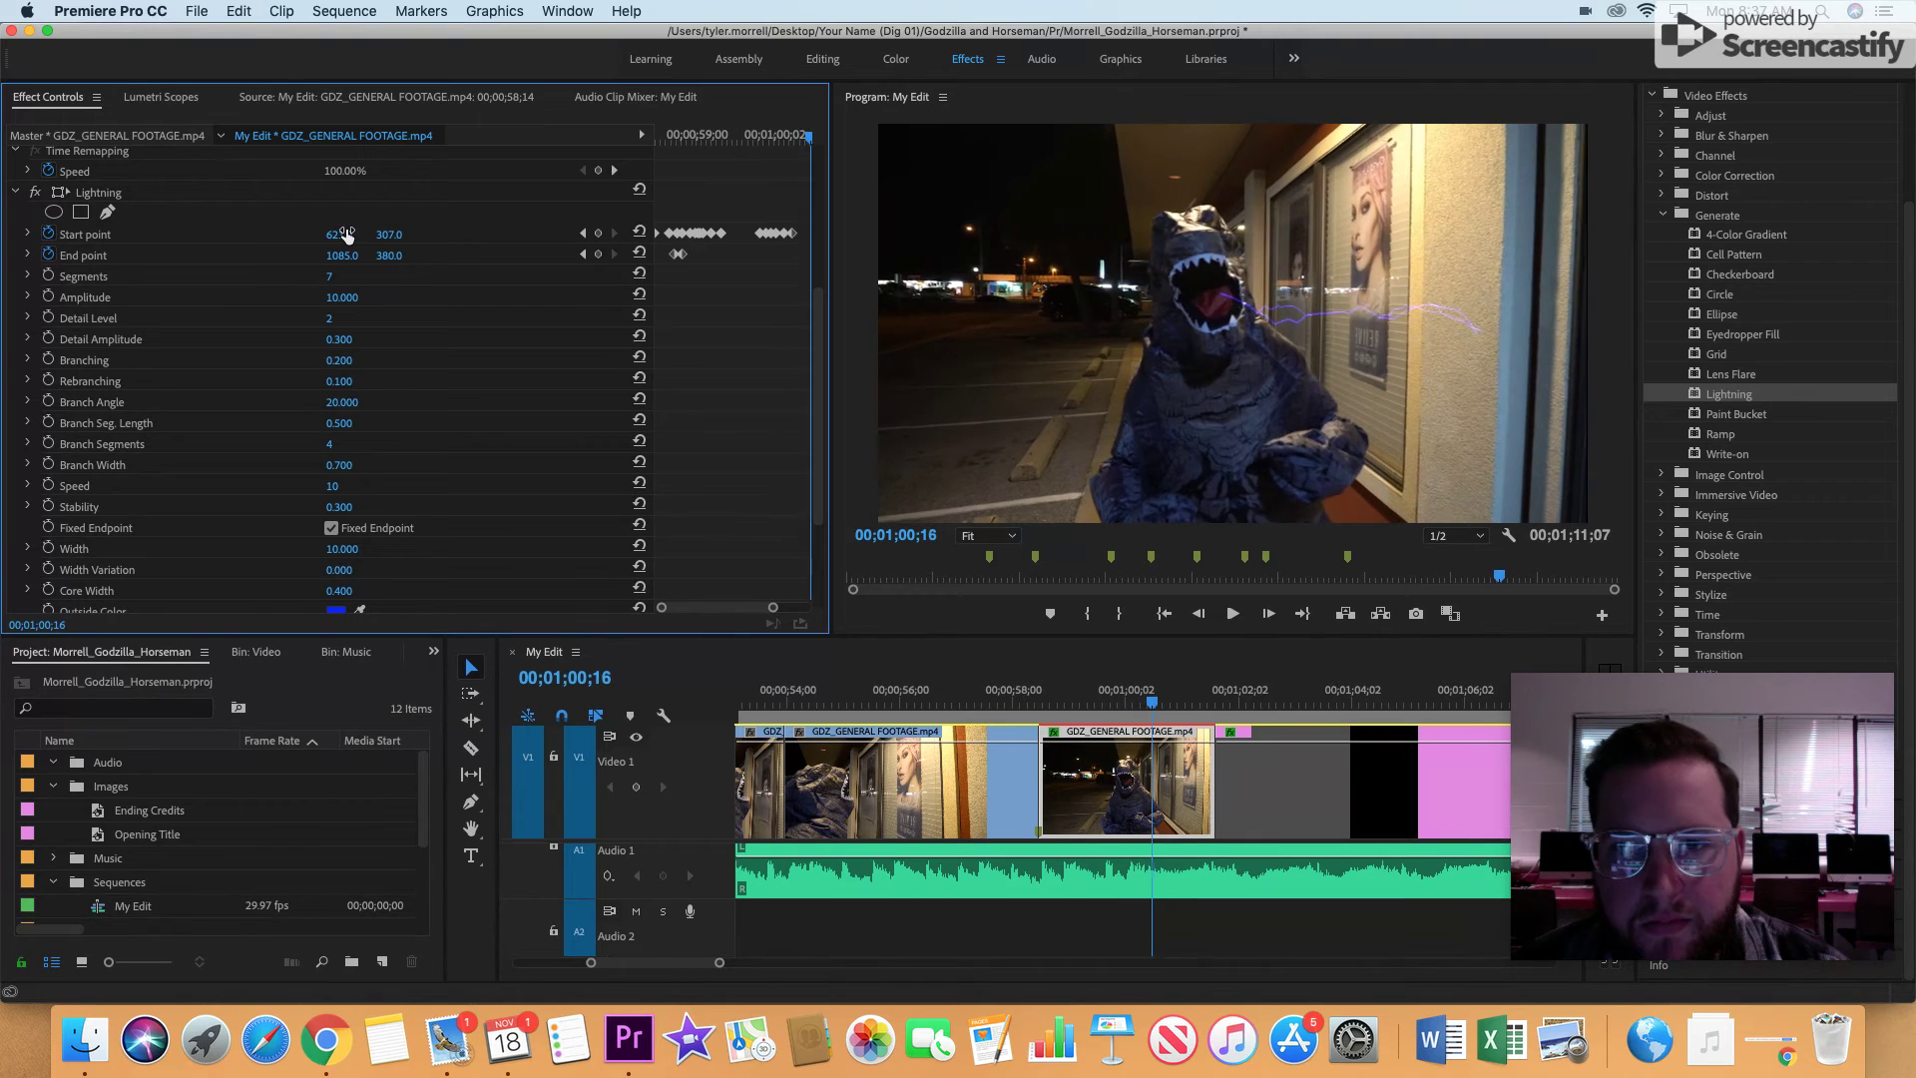
drag(342, 235, 397, 233)
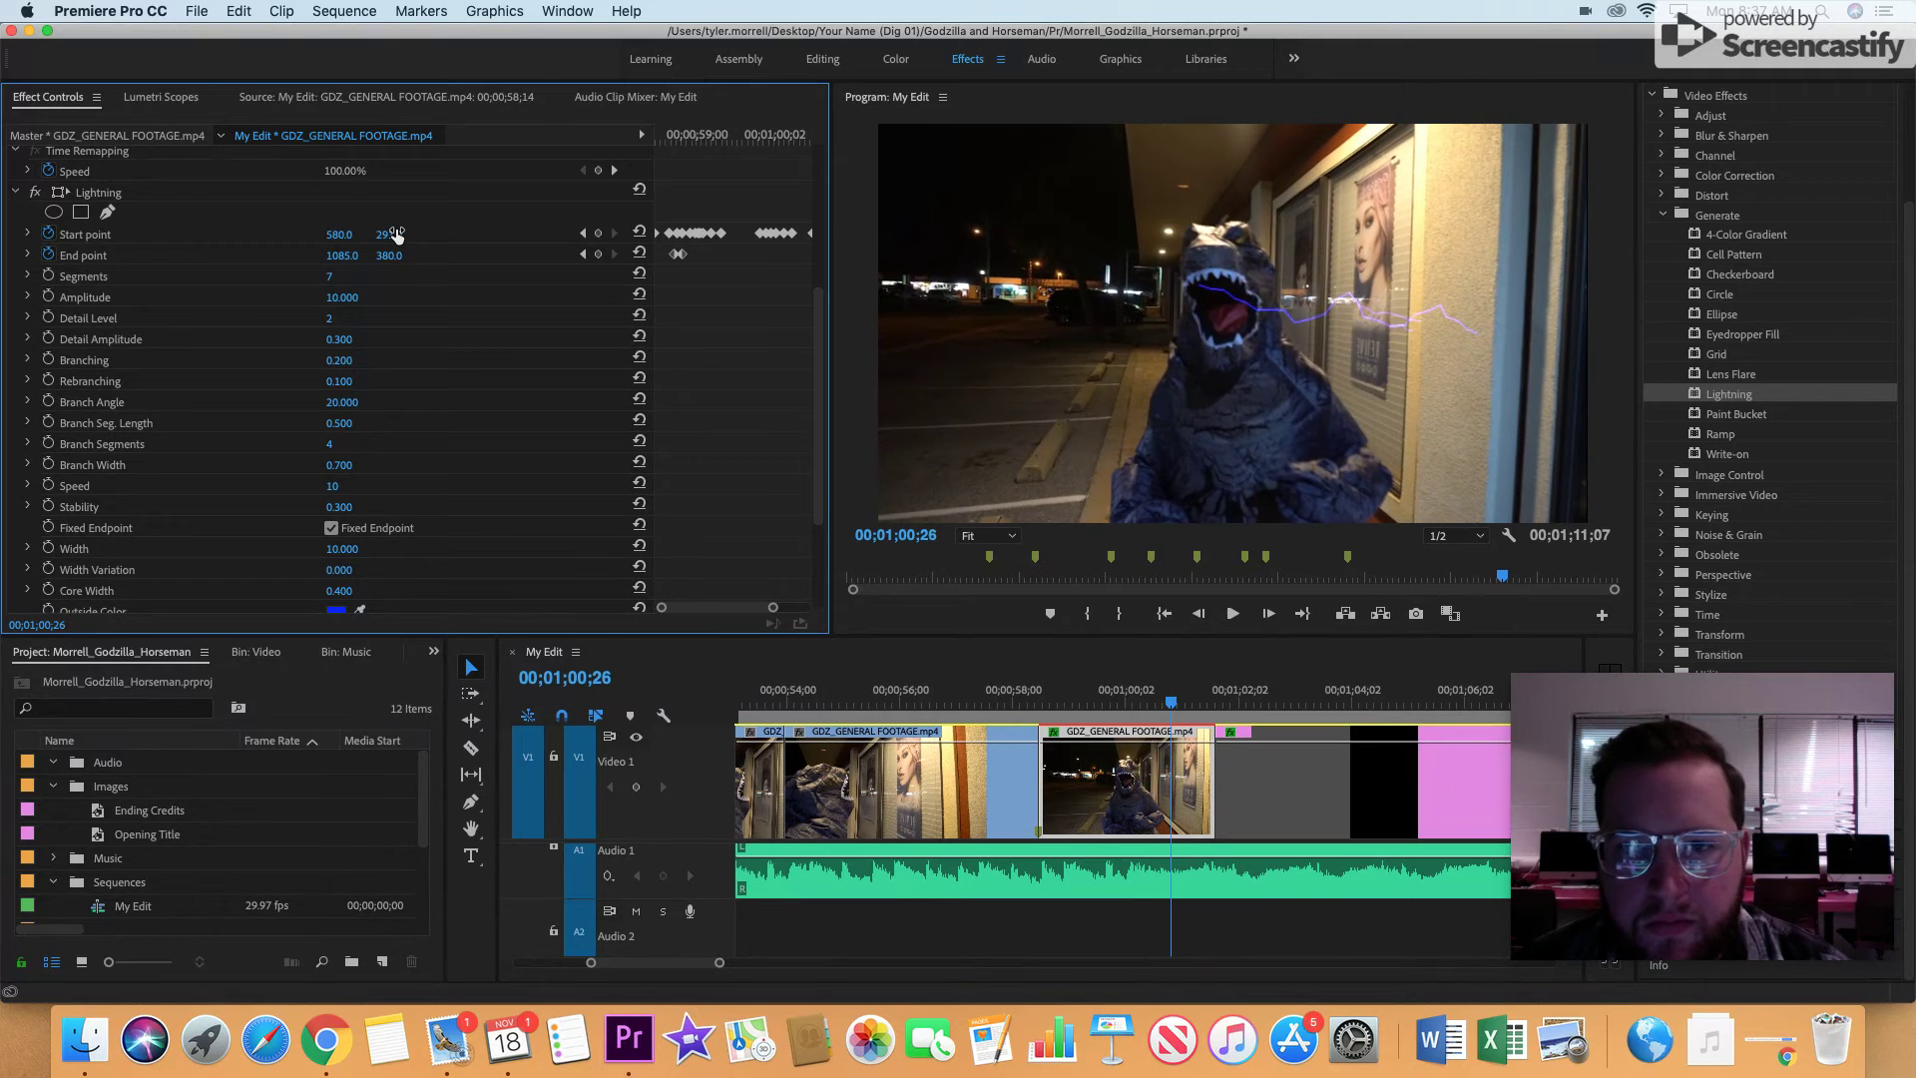
- Step back a few frames, then readjust the Start point's height and position frame by frame to the mouth
key(Left)
key(Left)
key(Left)
key(Left)
key(Left)
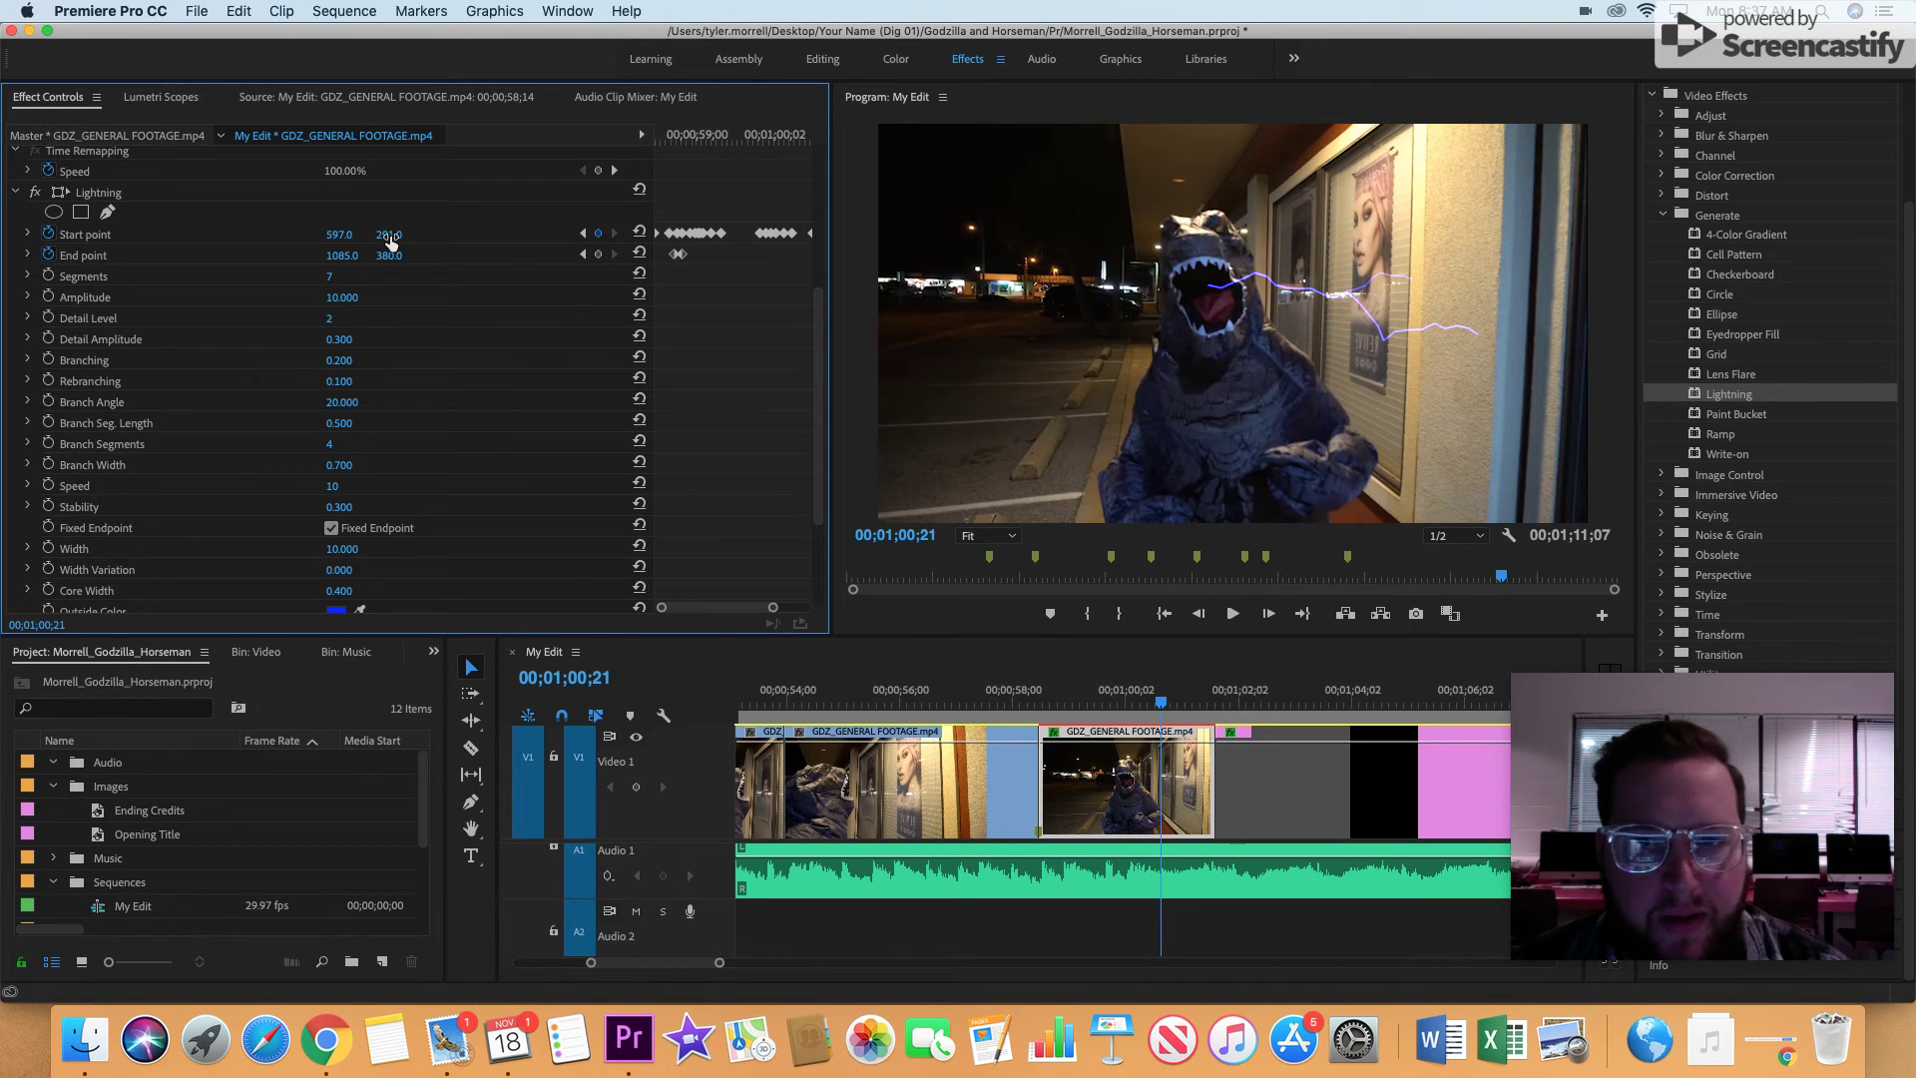
drag(390, 244, 403, 243)
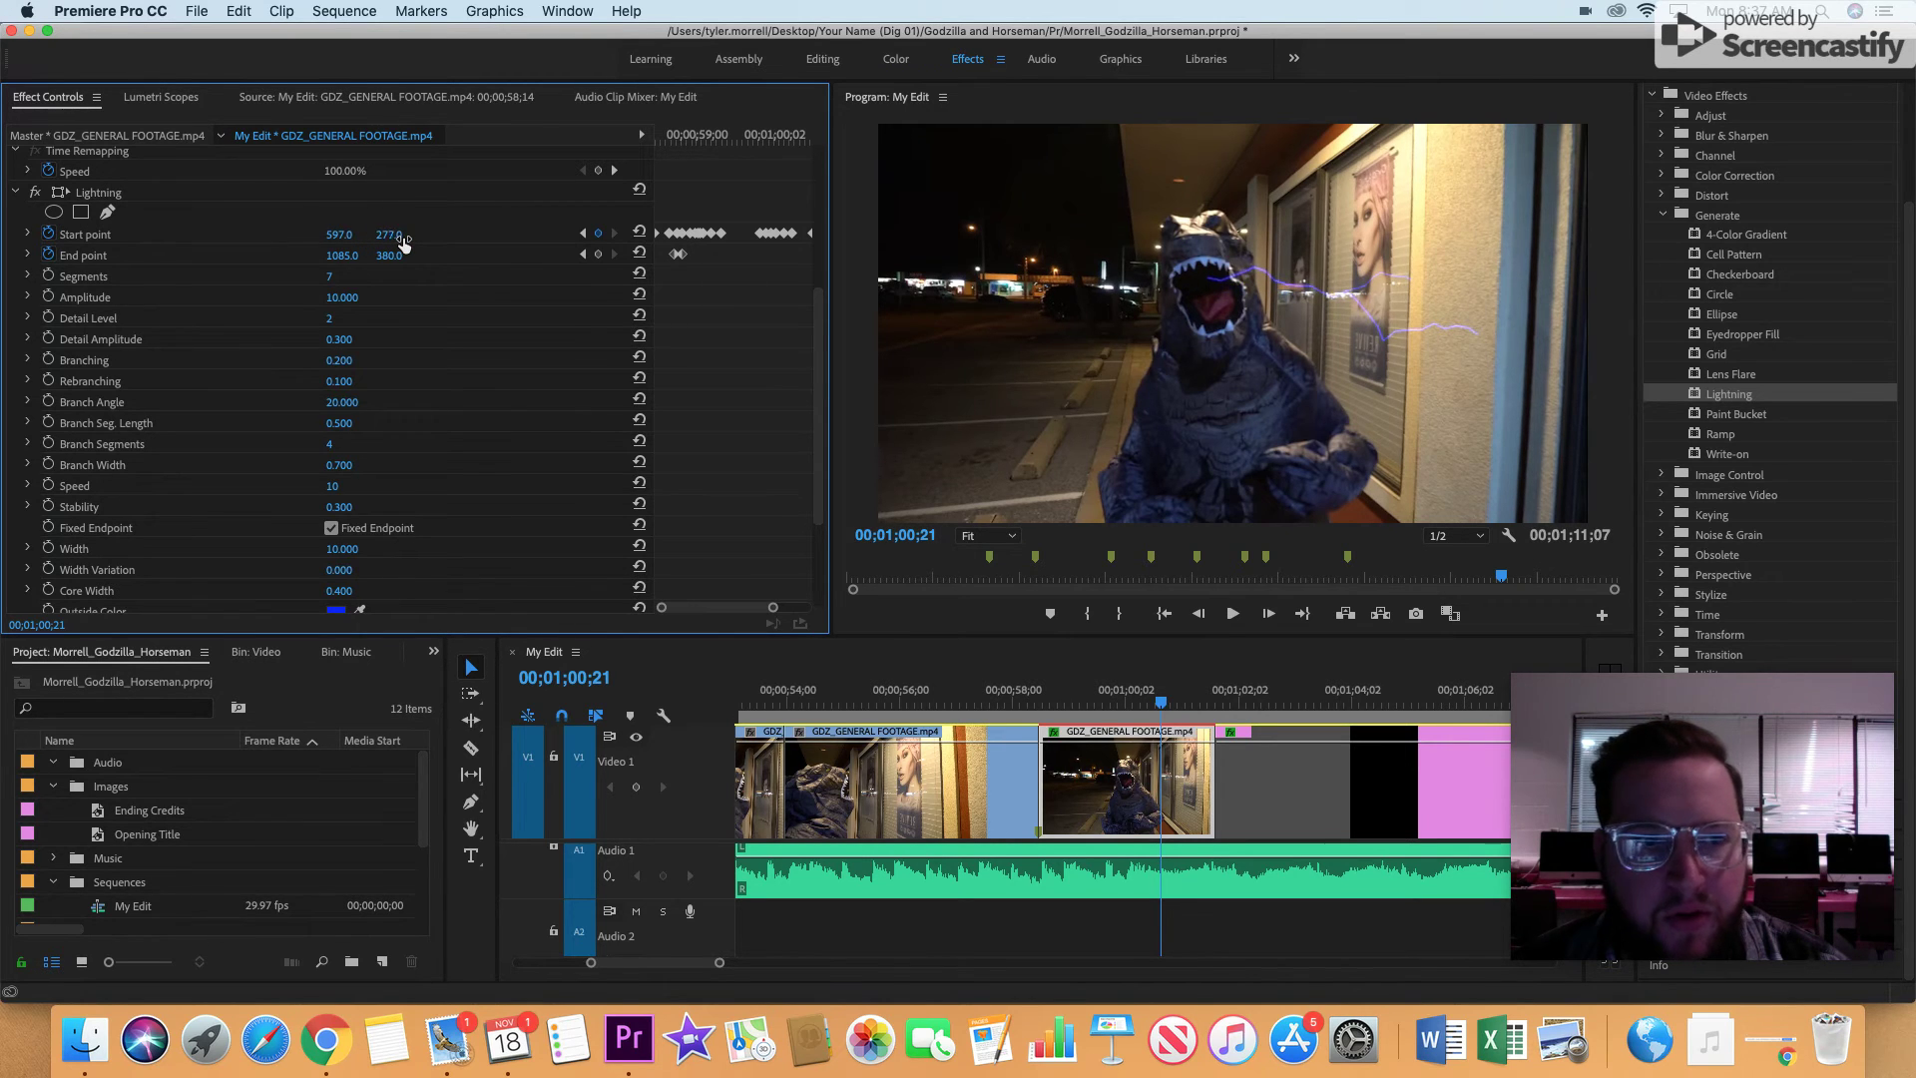
key(Right)
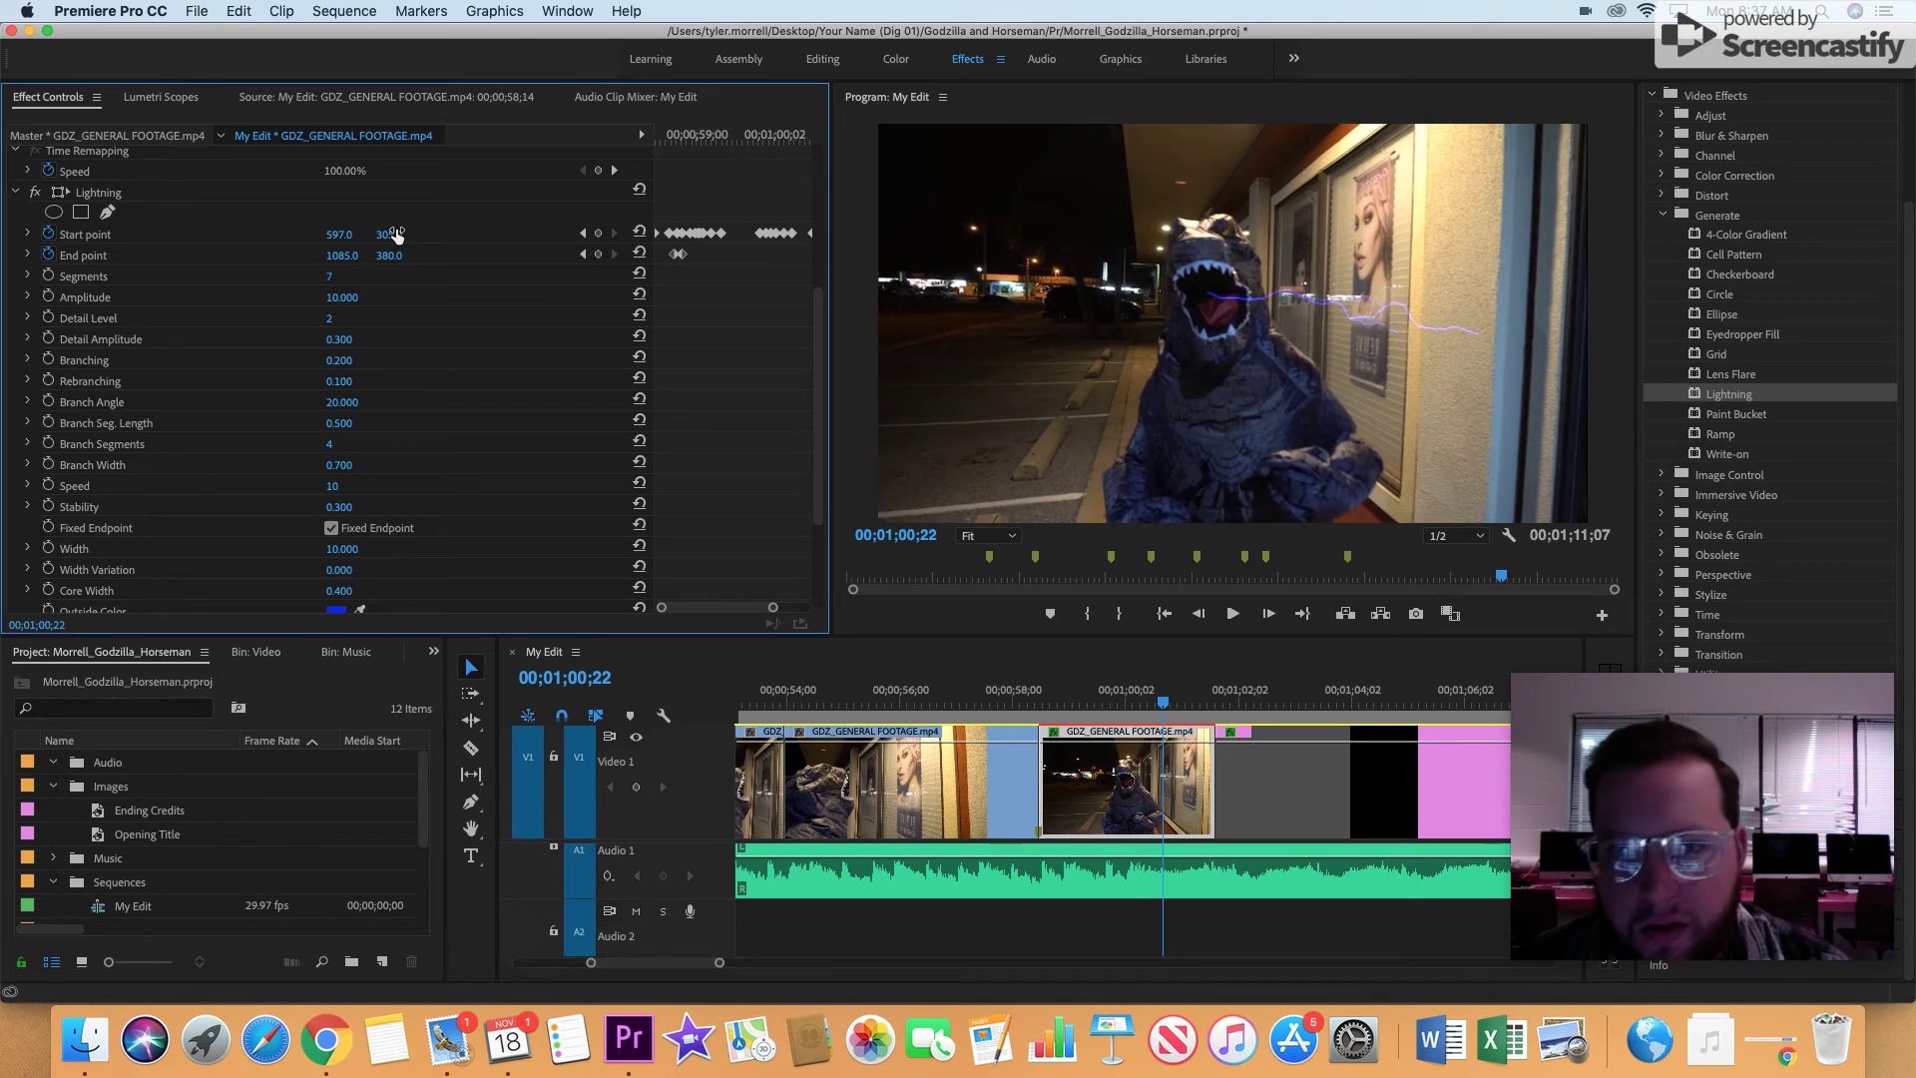
key(Right)
key(Right)
key(Right)
key(Right)
key(Right)
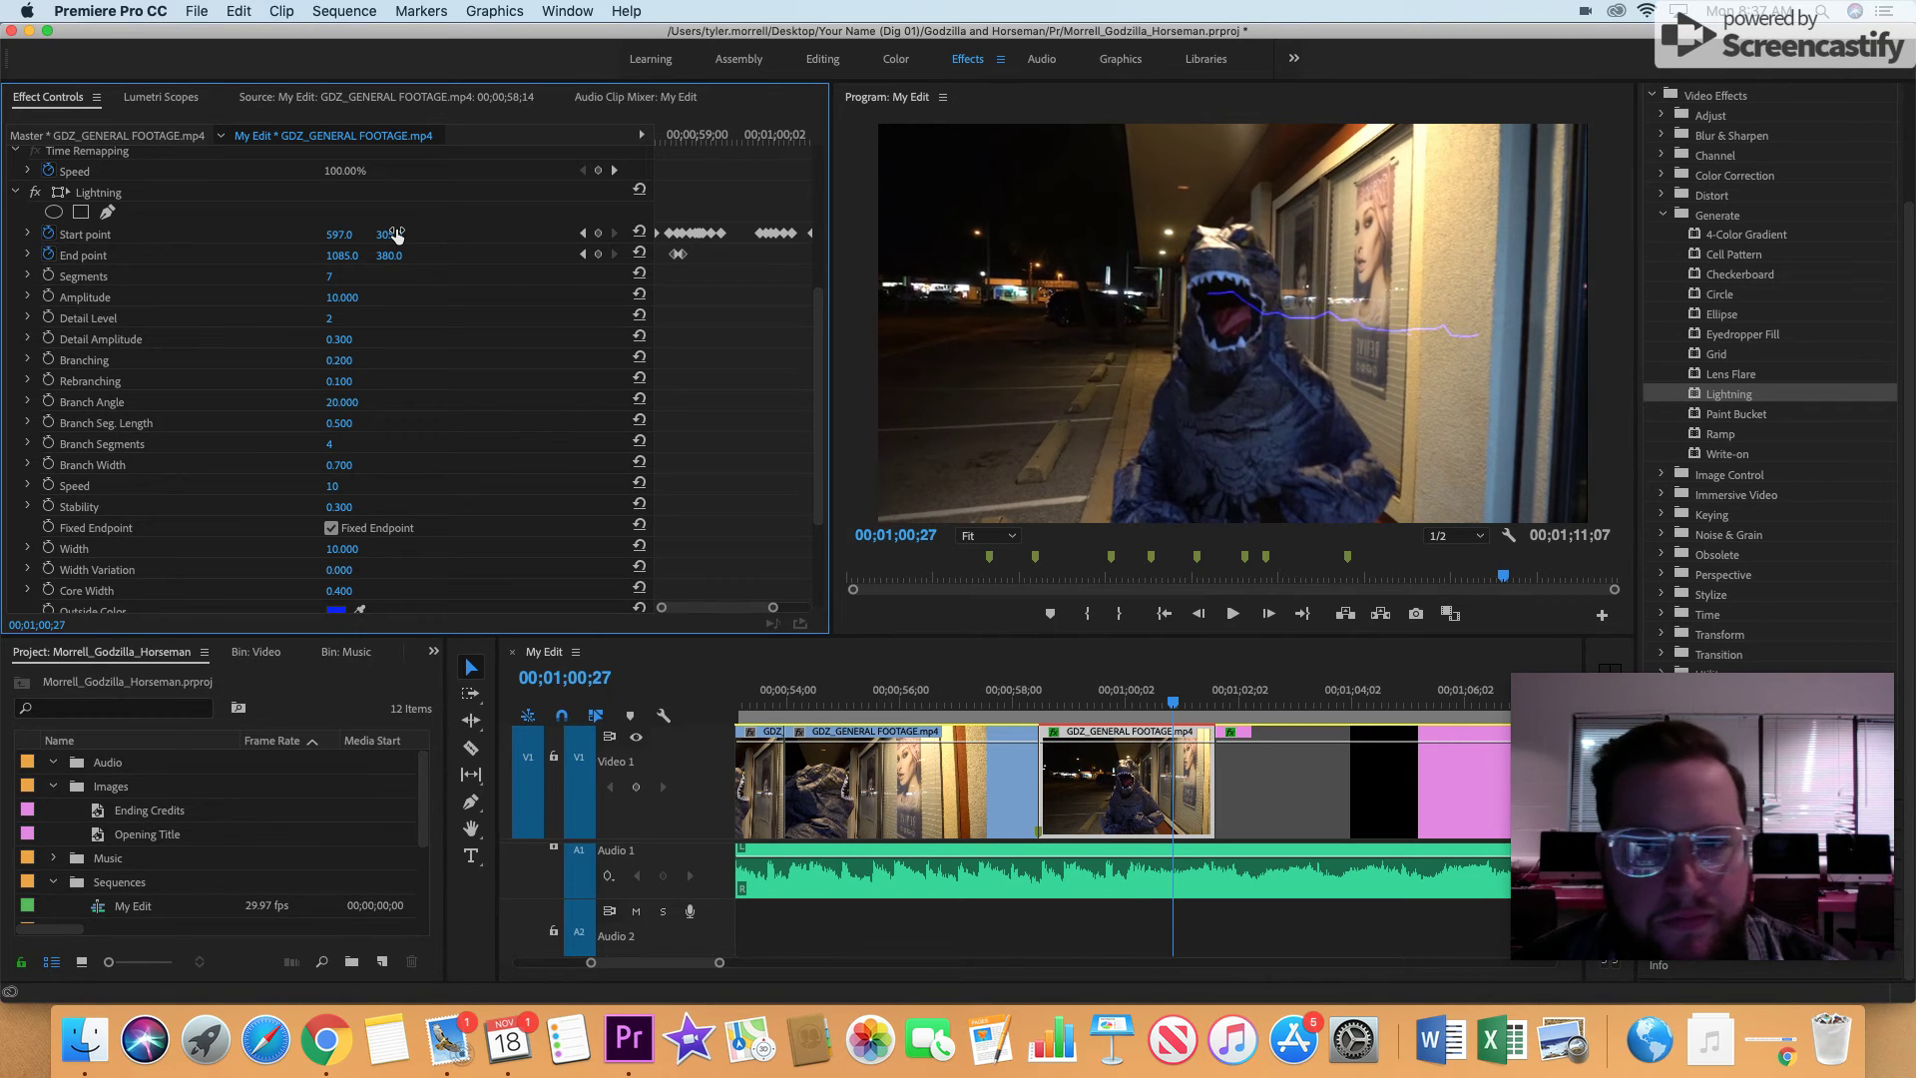
drag(396, 233, 347, 234)
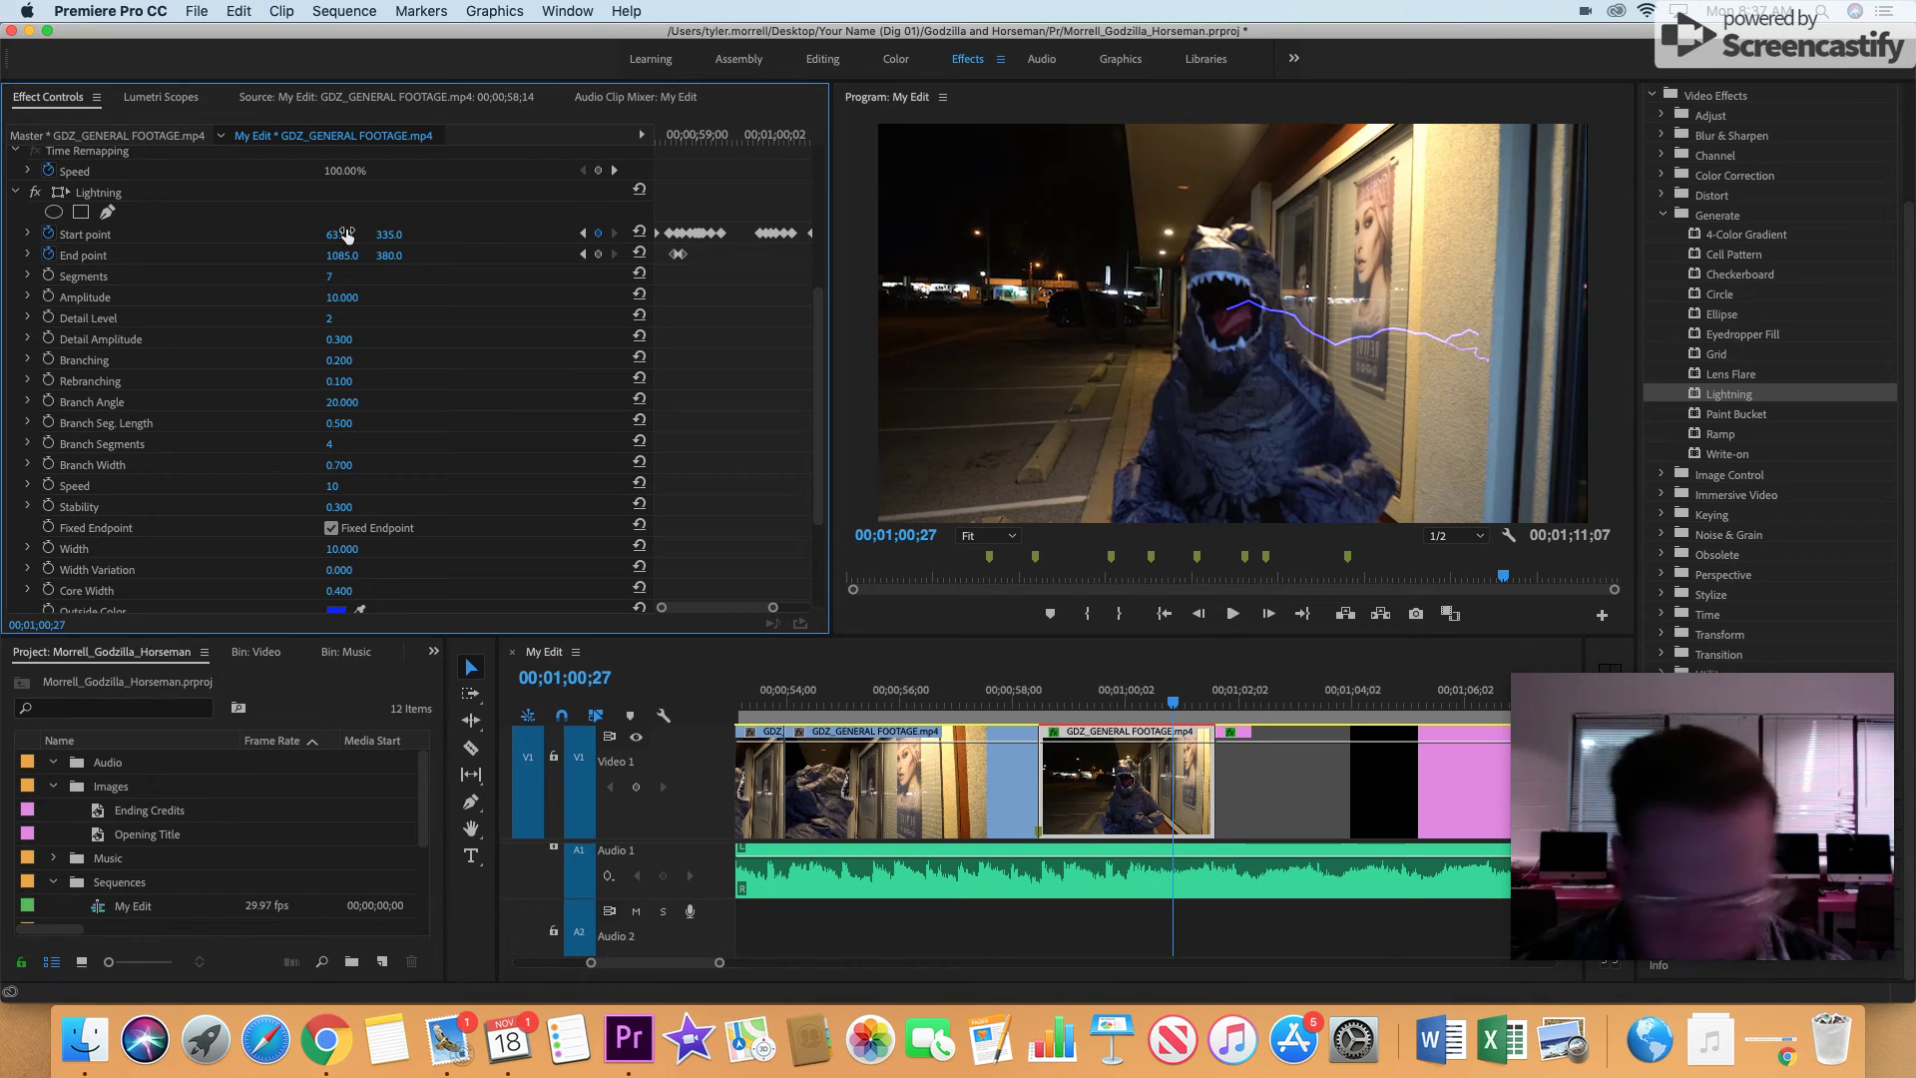
key(Right)
key(Right)
key(Right)
key(Right)
key(Right)
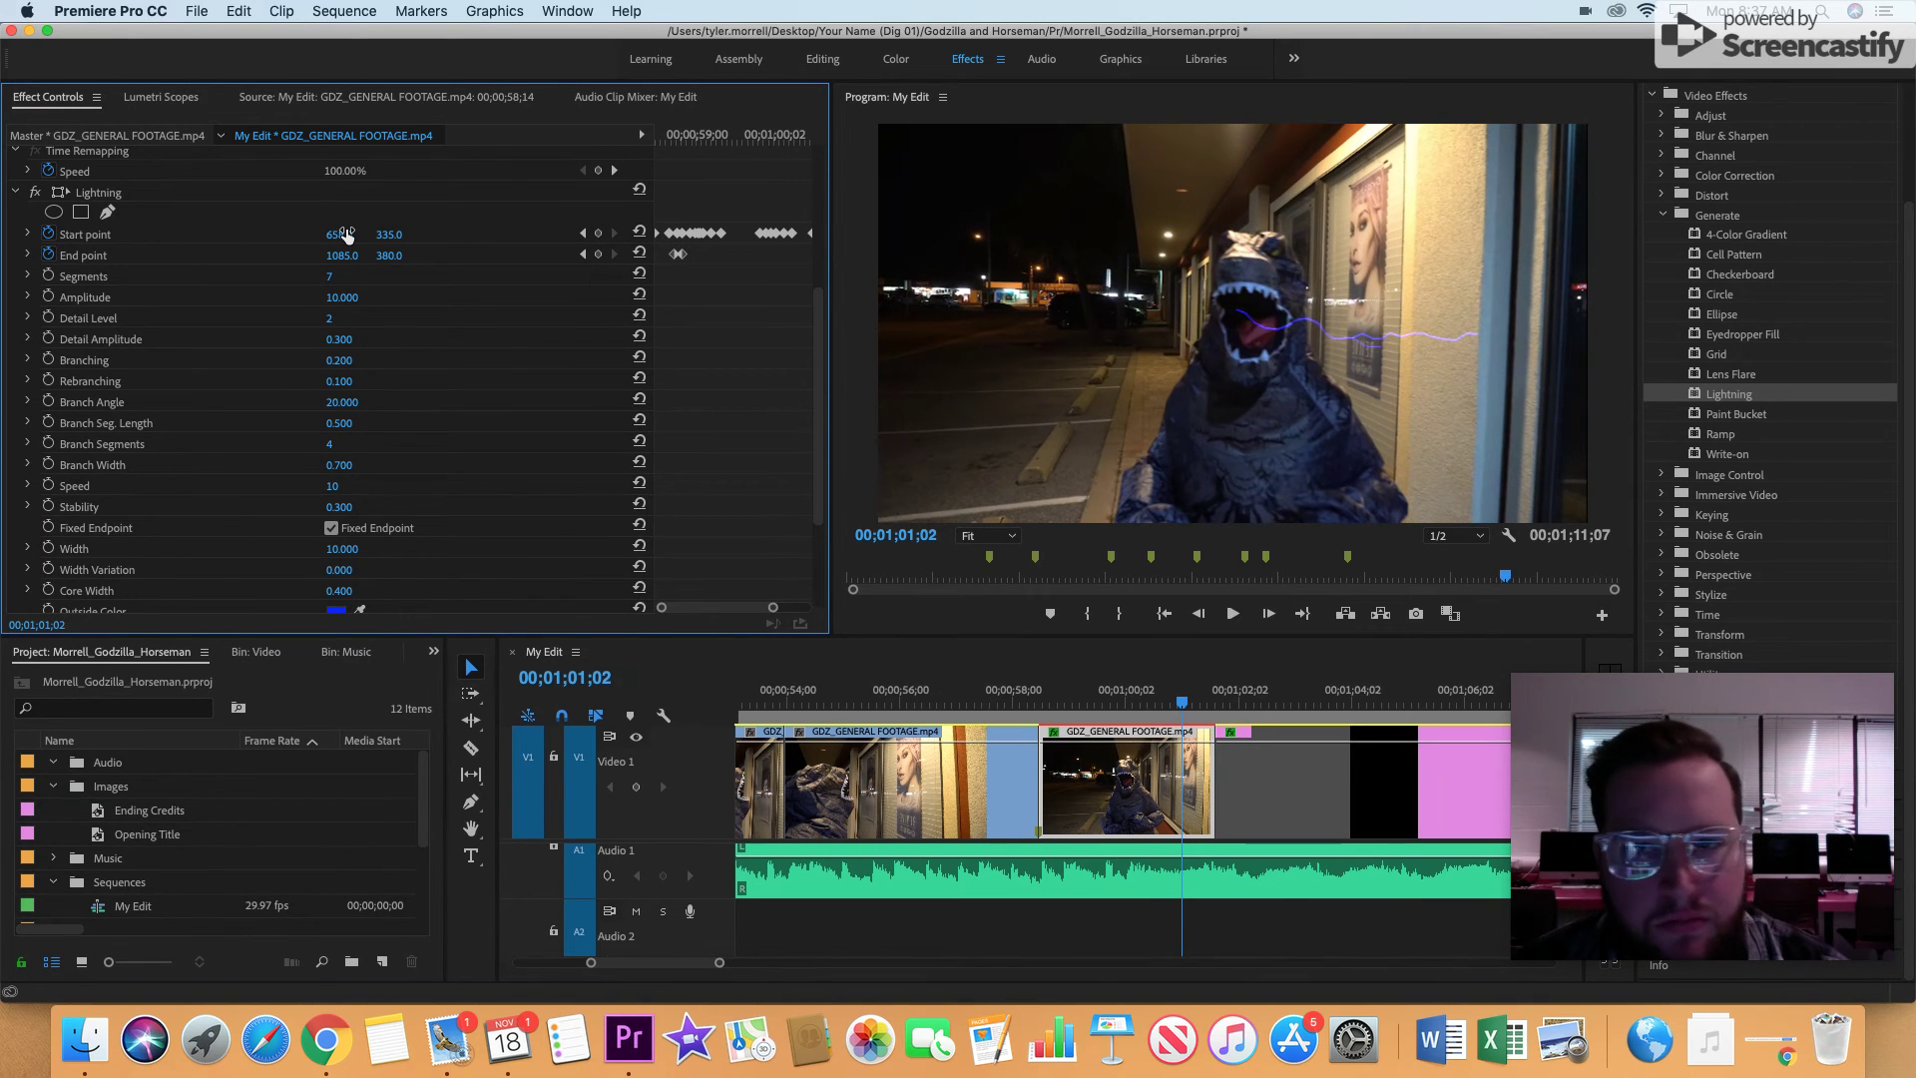
key(Right)
key(Right)
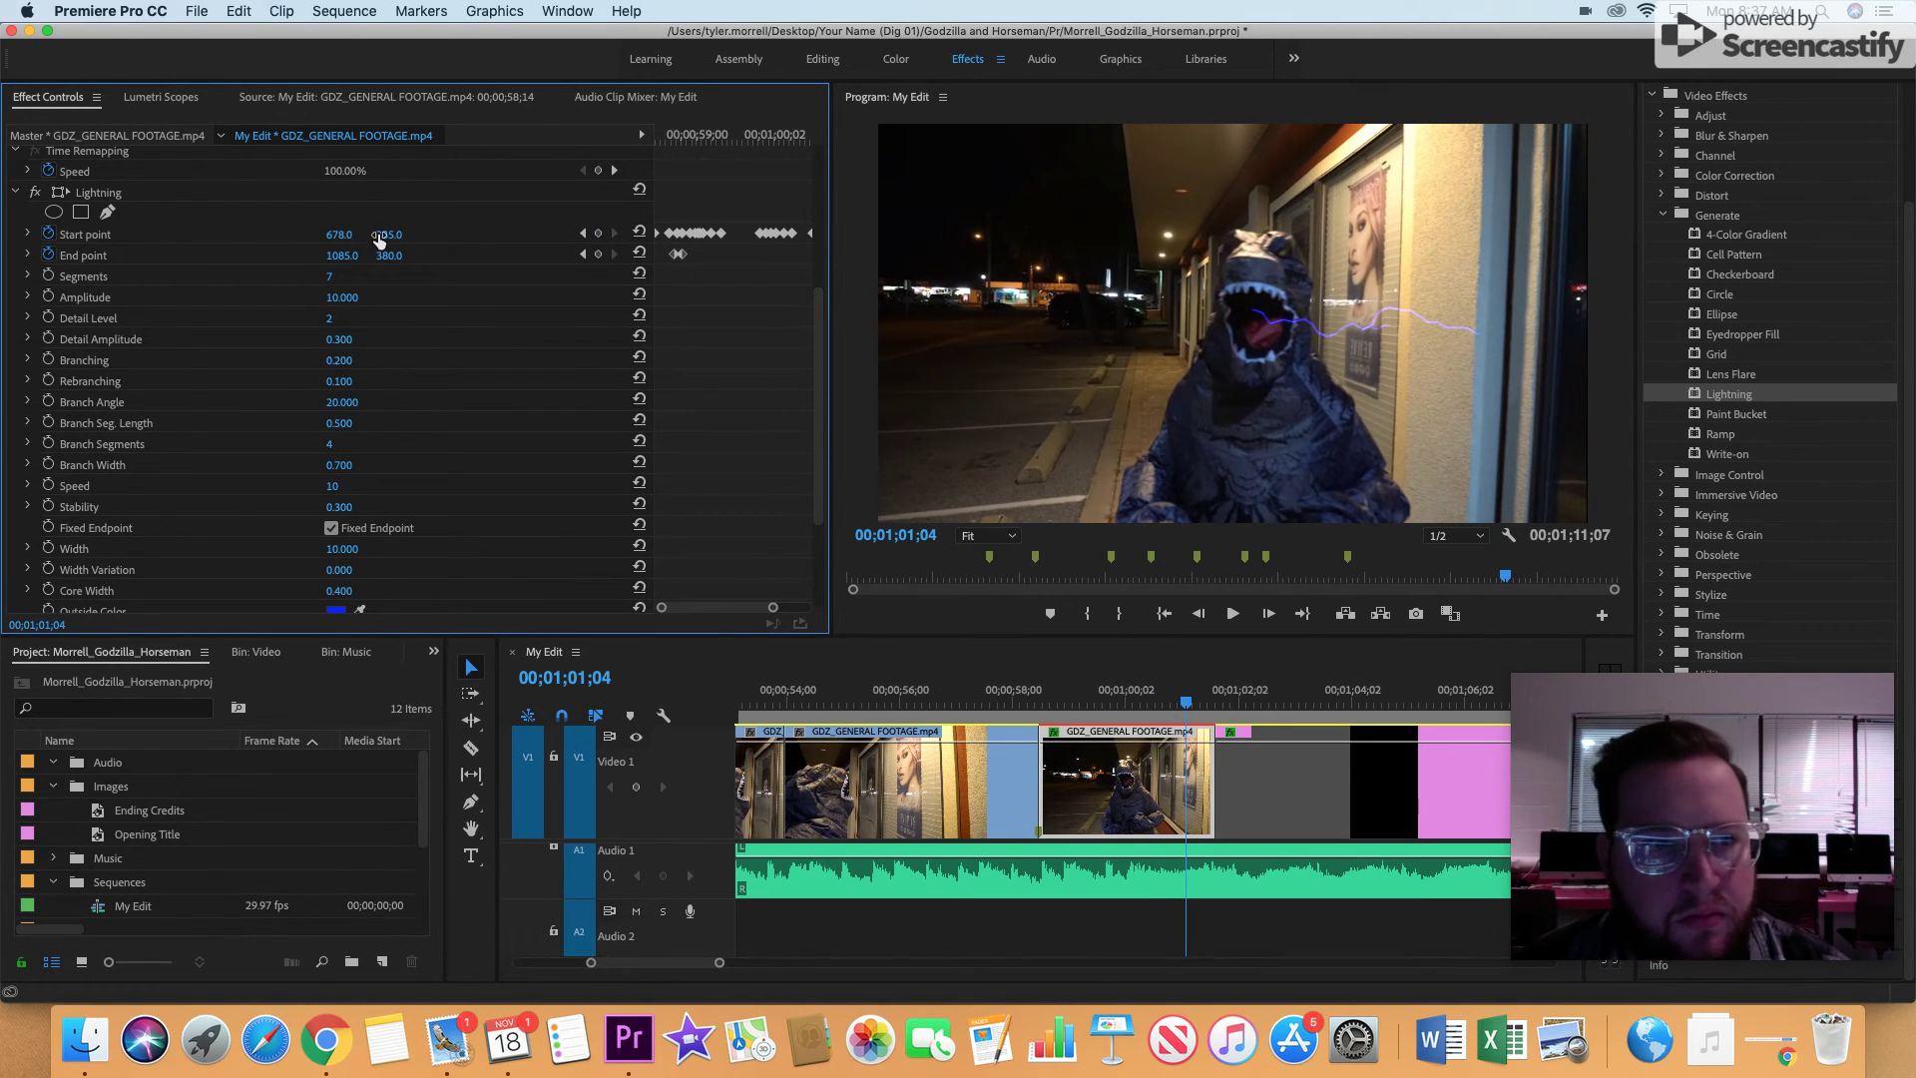
drag(389, 236, 392, 237)
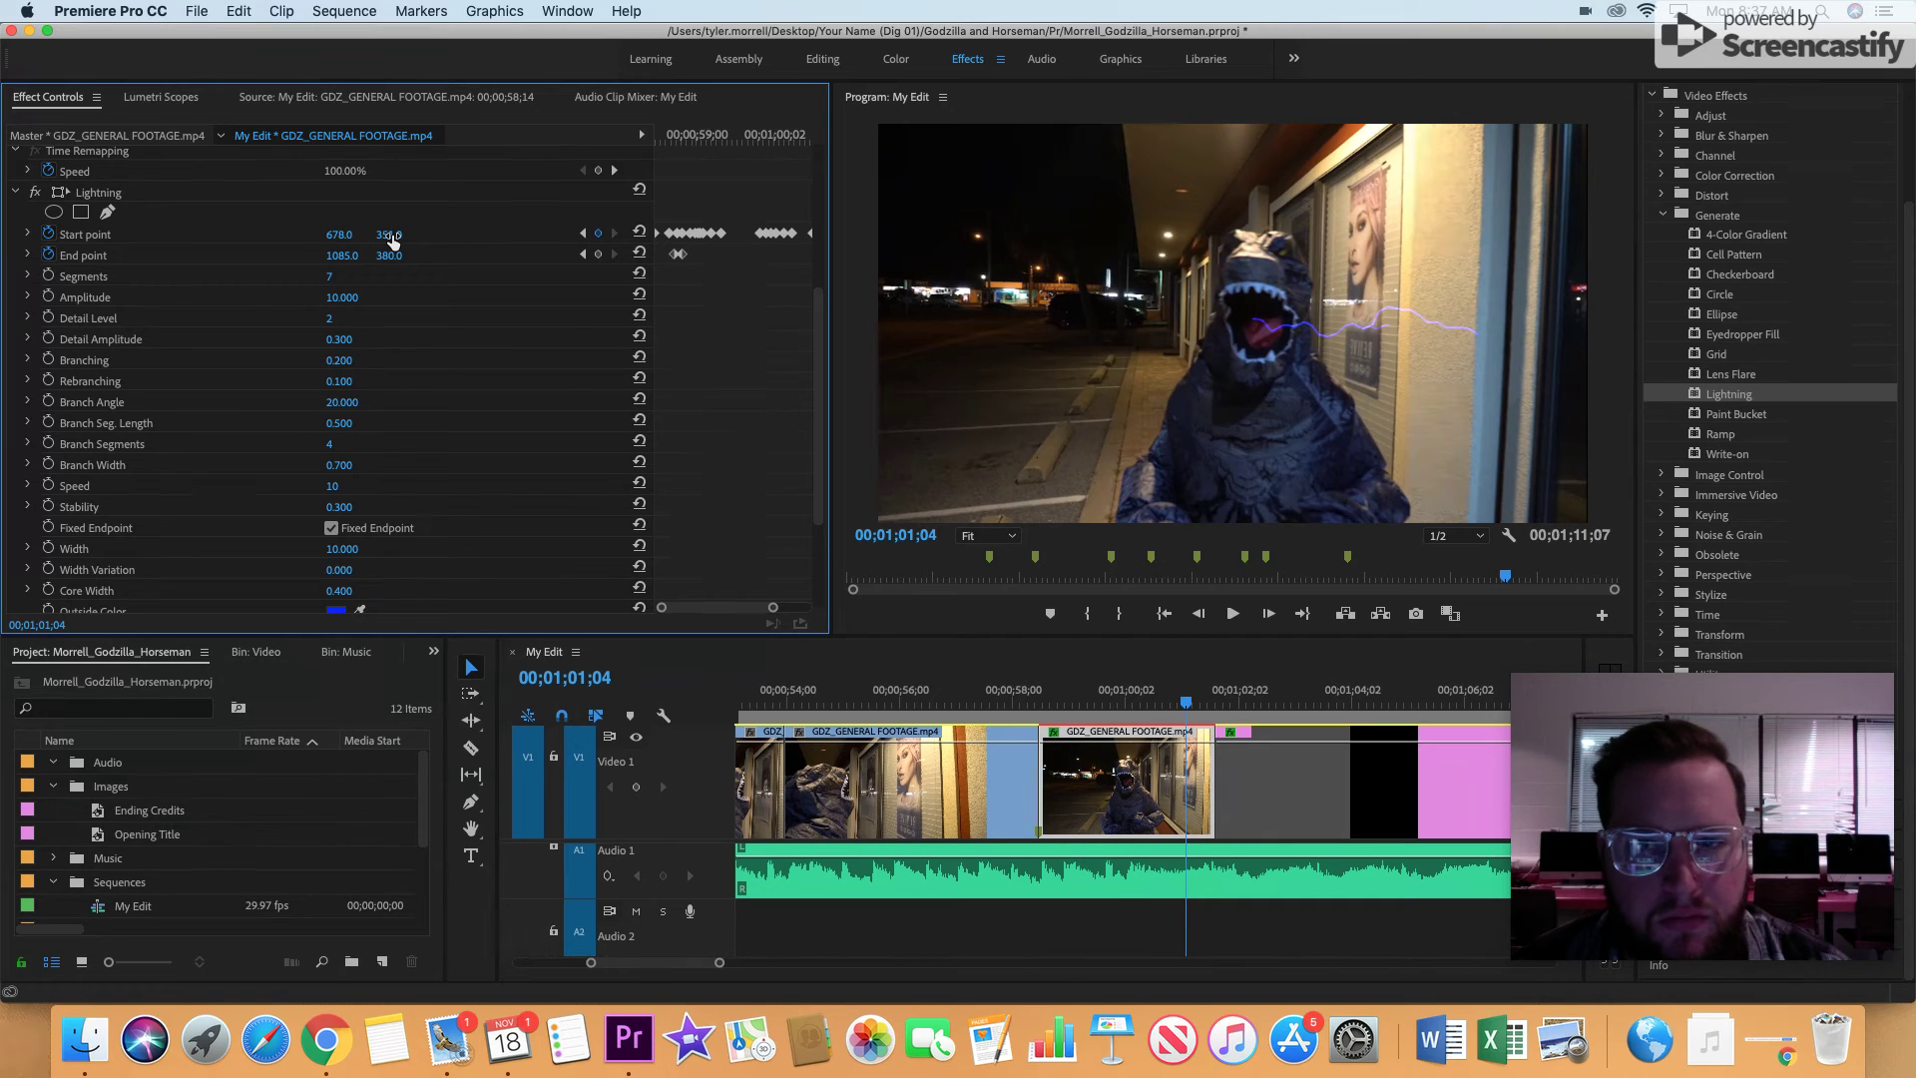
key(Right)
key(Right)
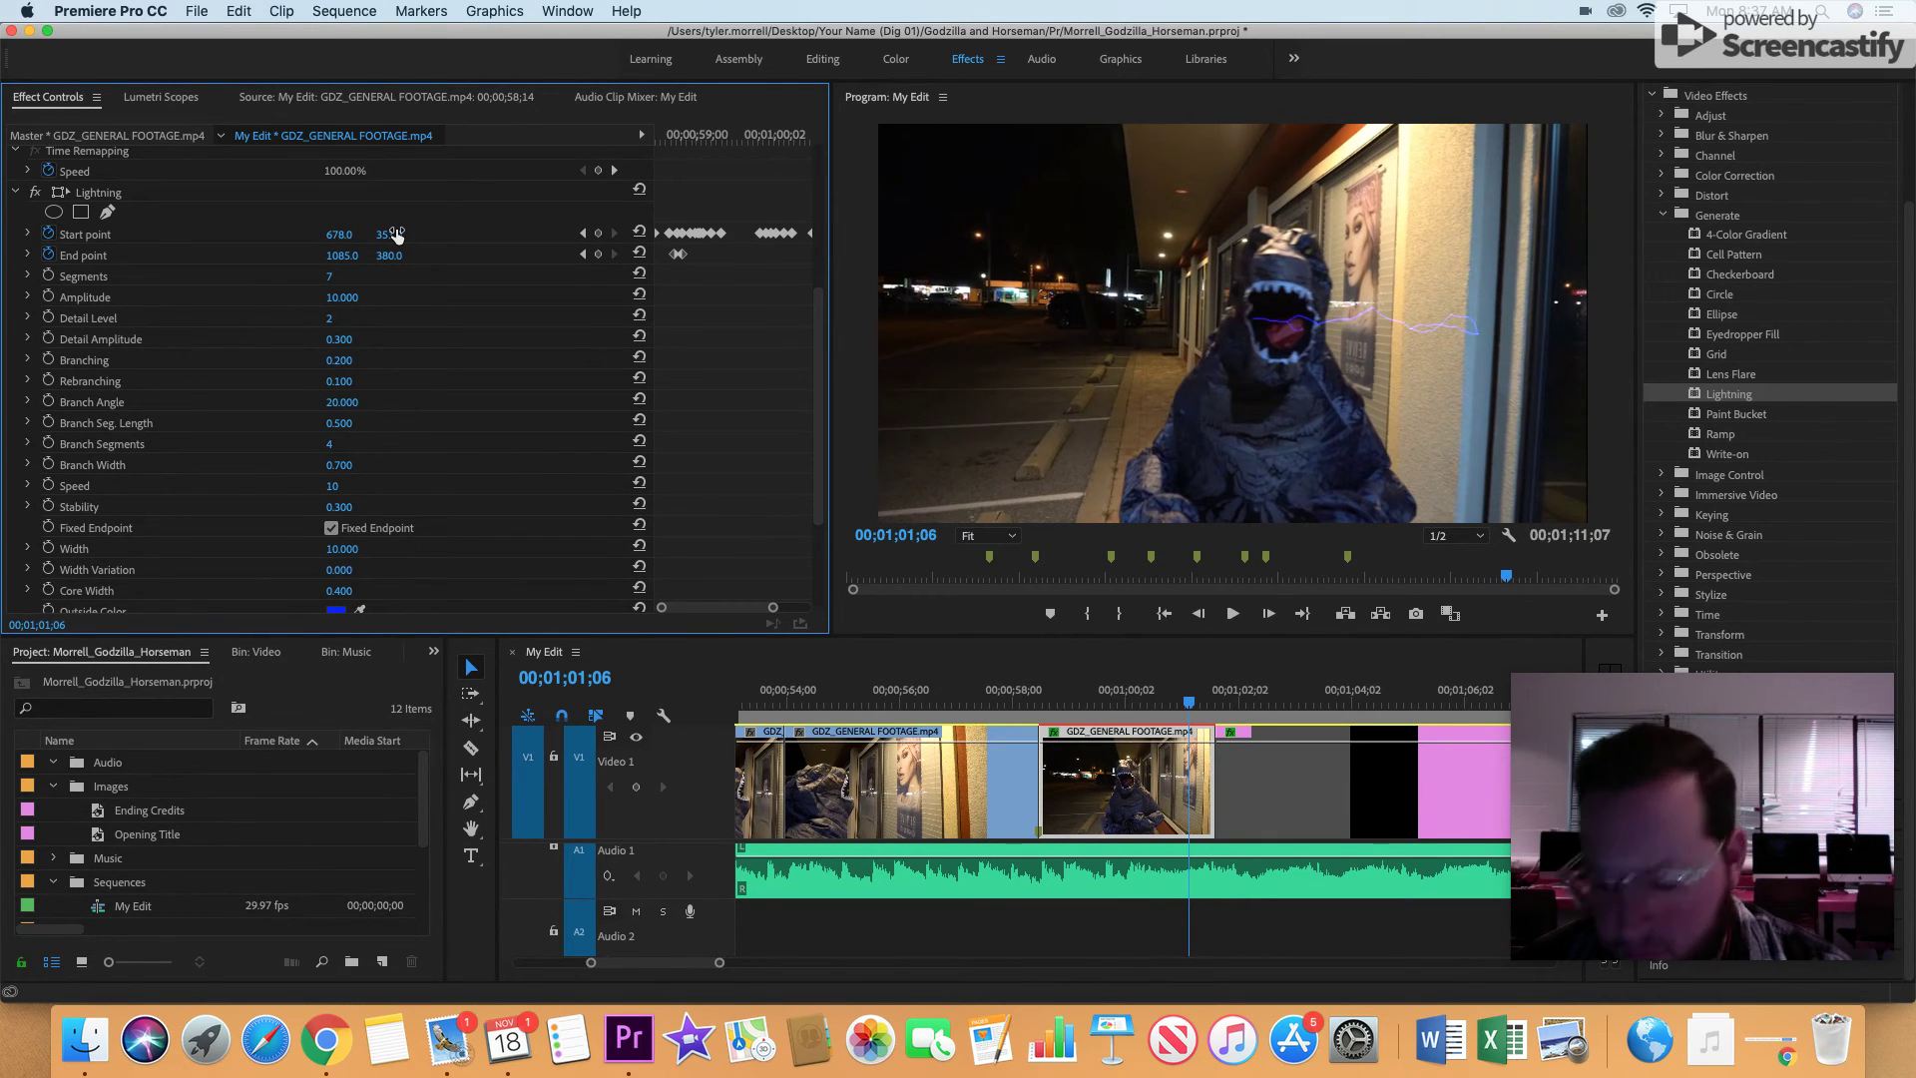
key(Left)
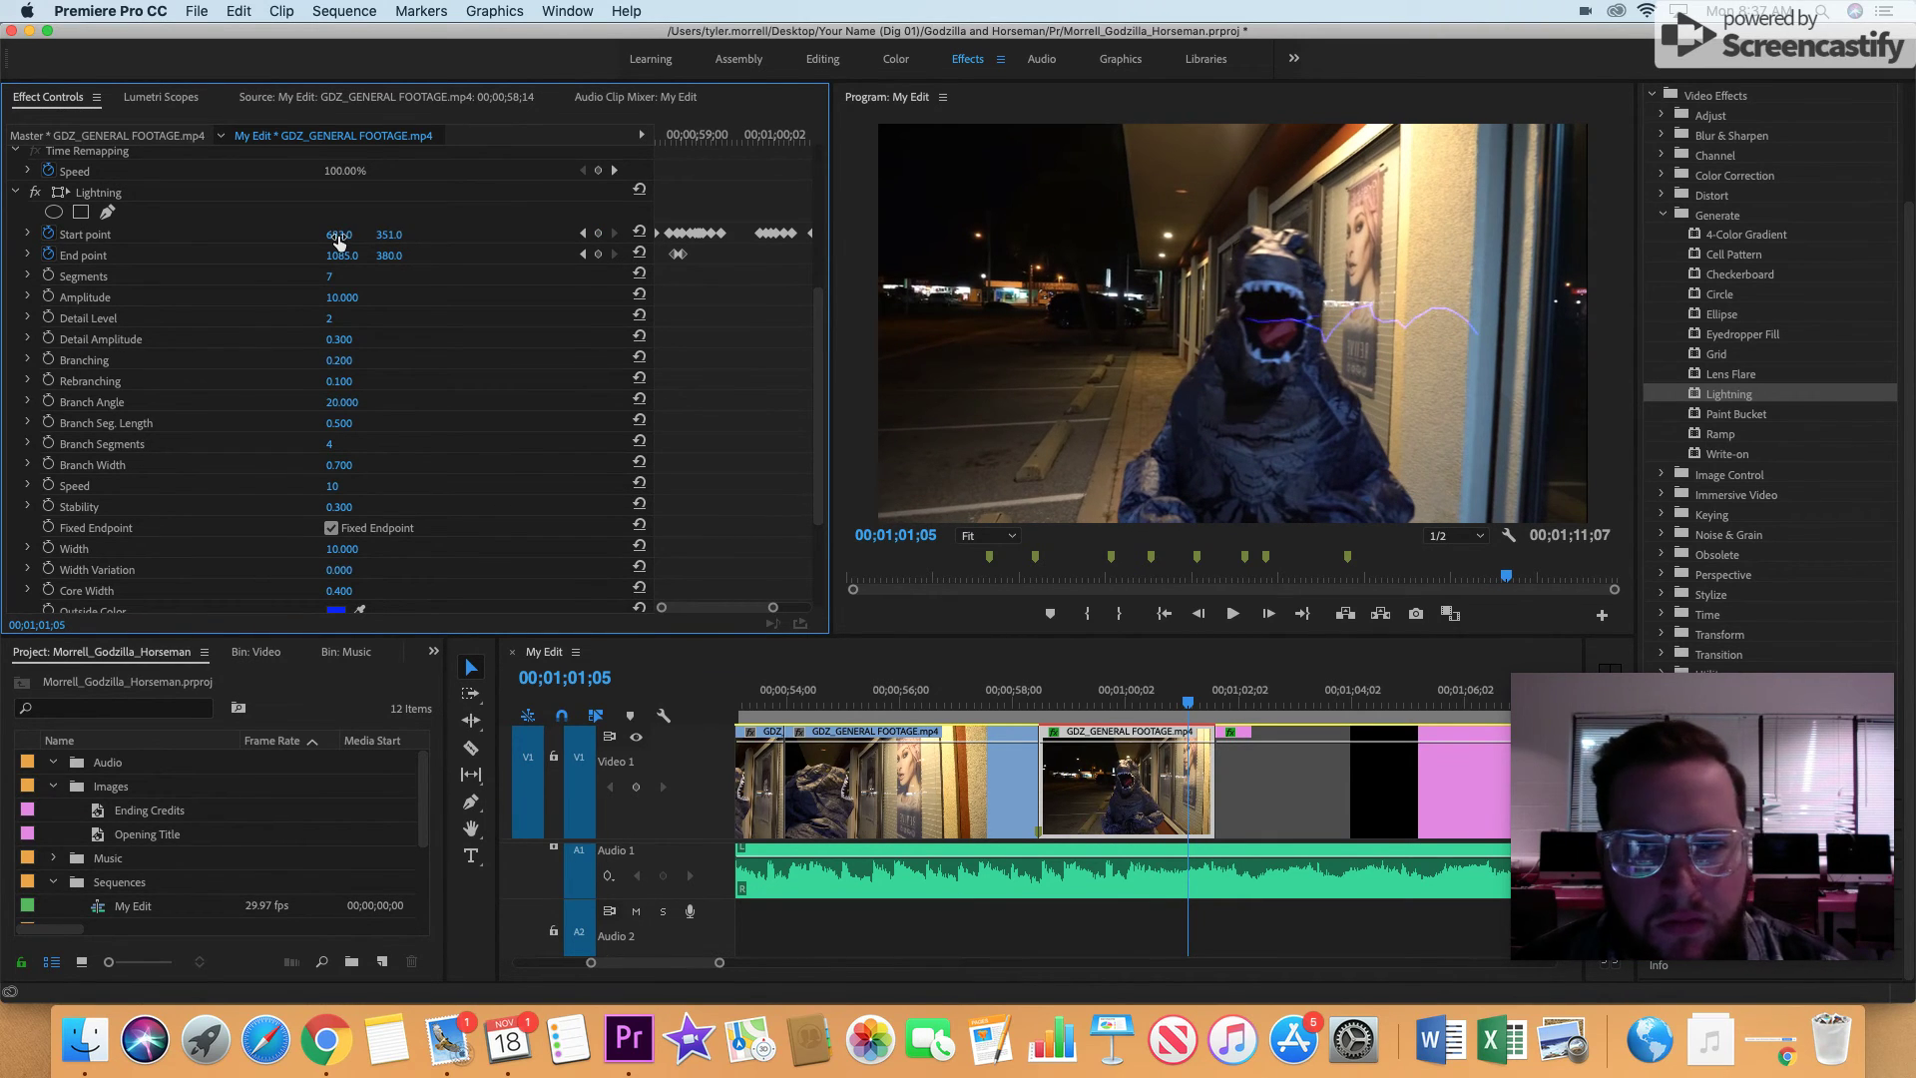
- Keyframe the Start point through to the clip's end, reaching 820, 299 near 00;01;01;19
drag(339, 243, 346, 235)
key(Right)
key(Right)
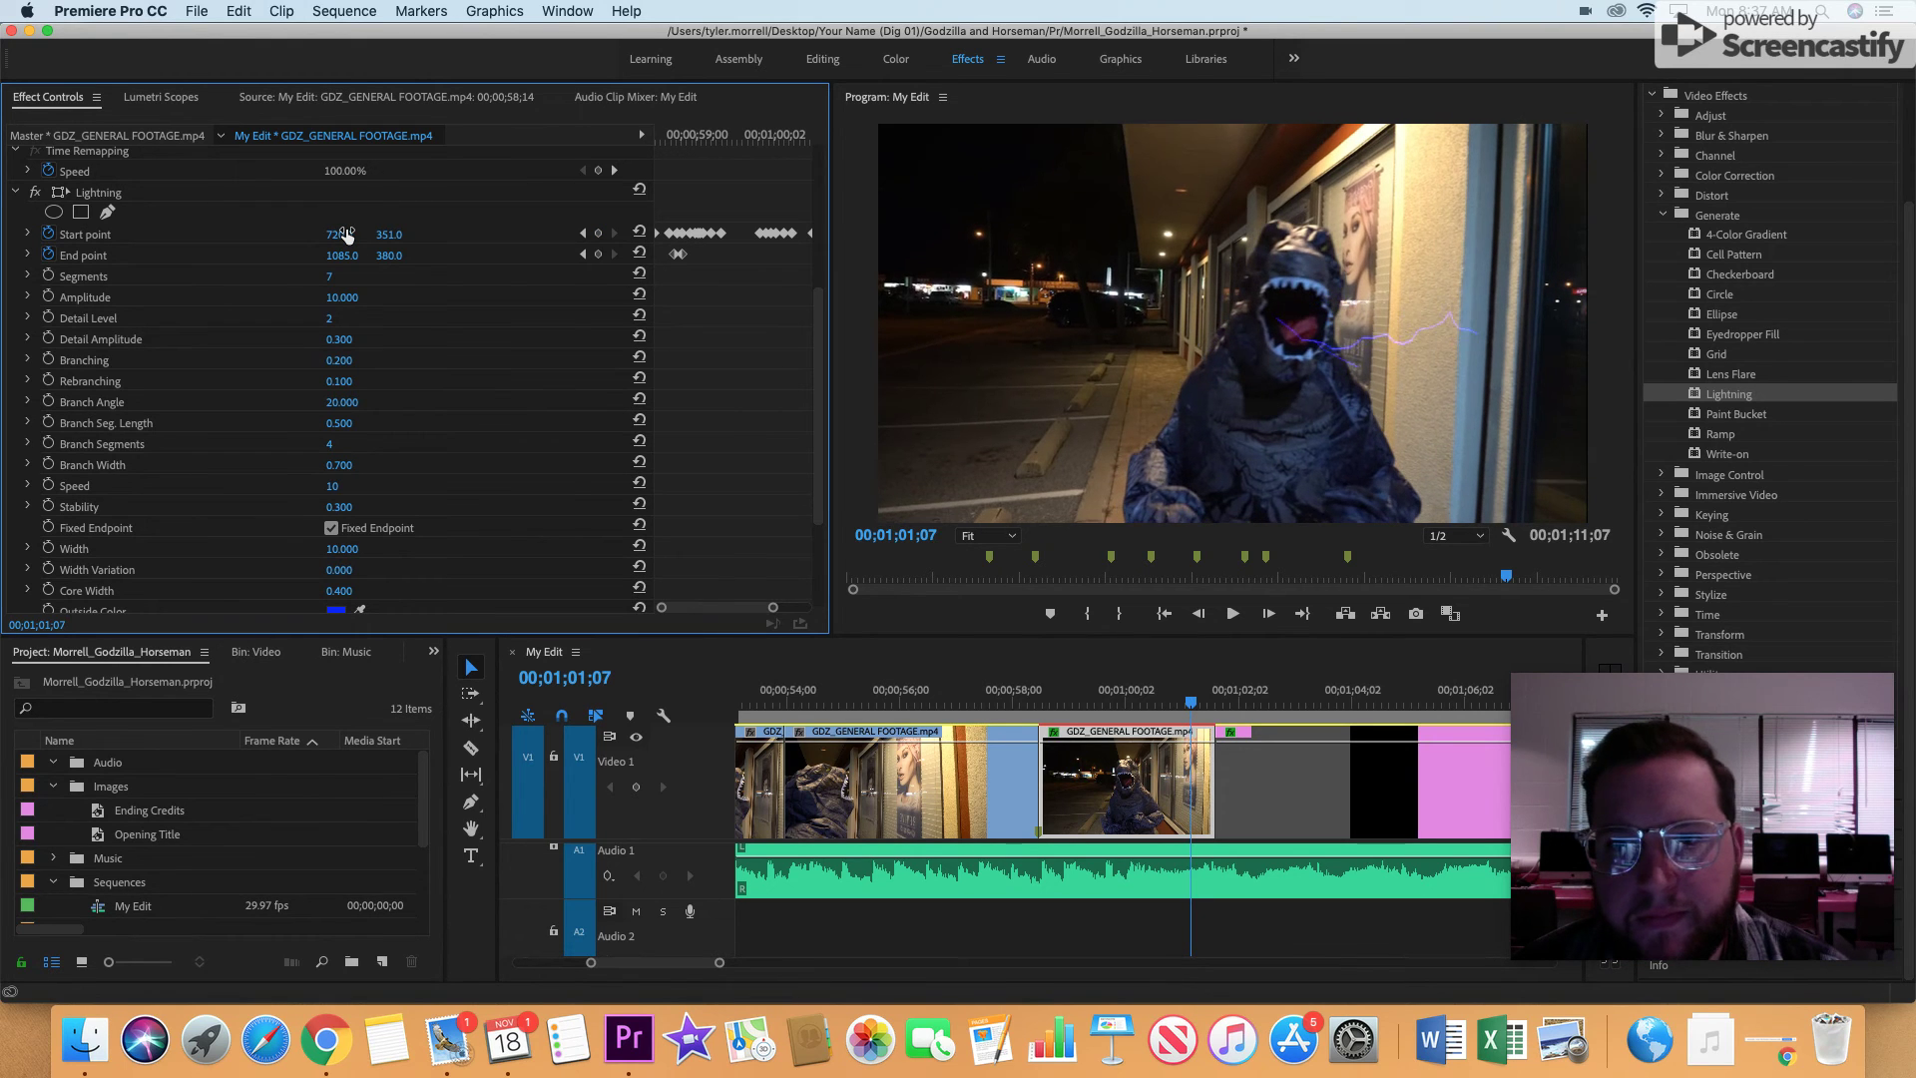
key(Right)
drag(350, 233, 347, 233)
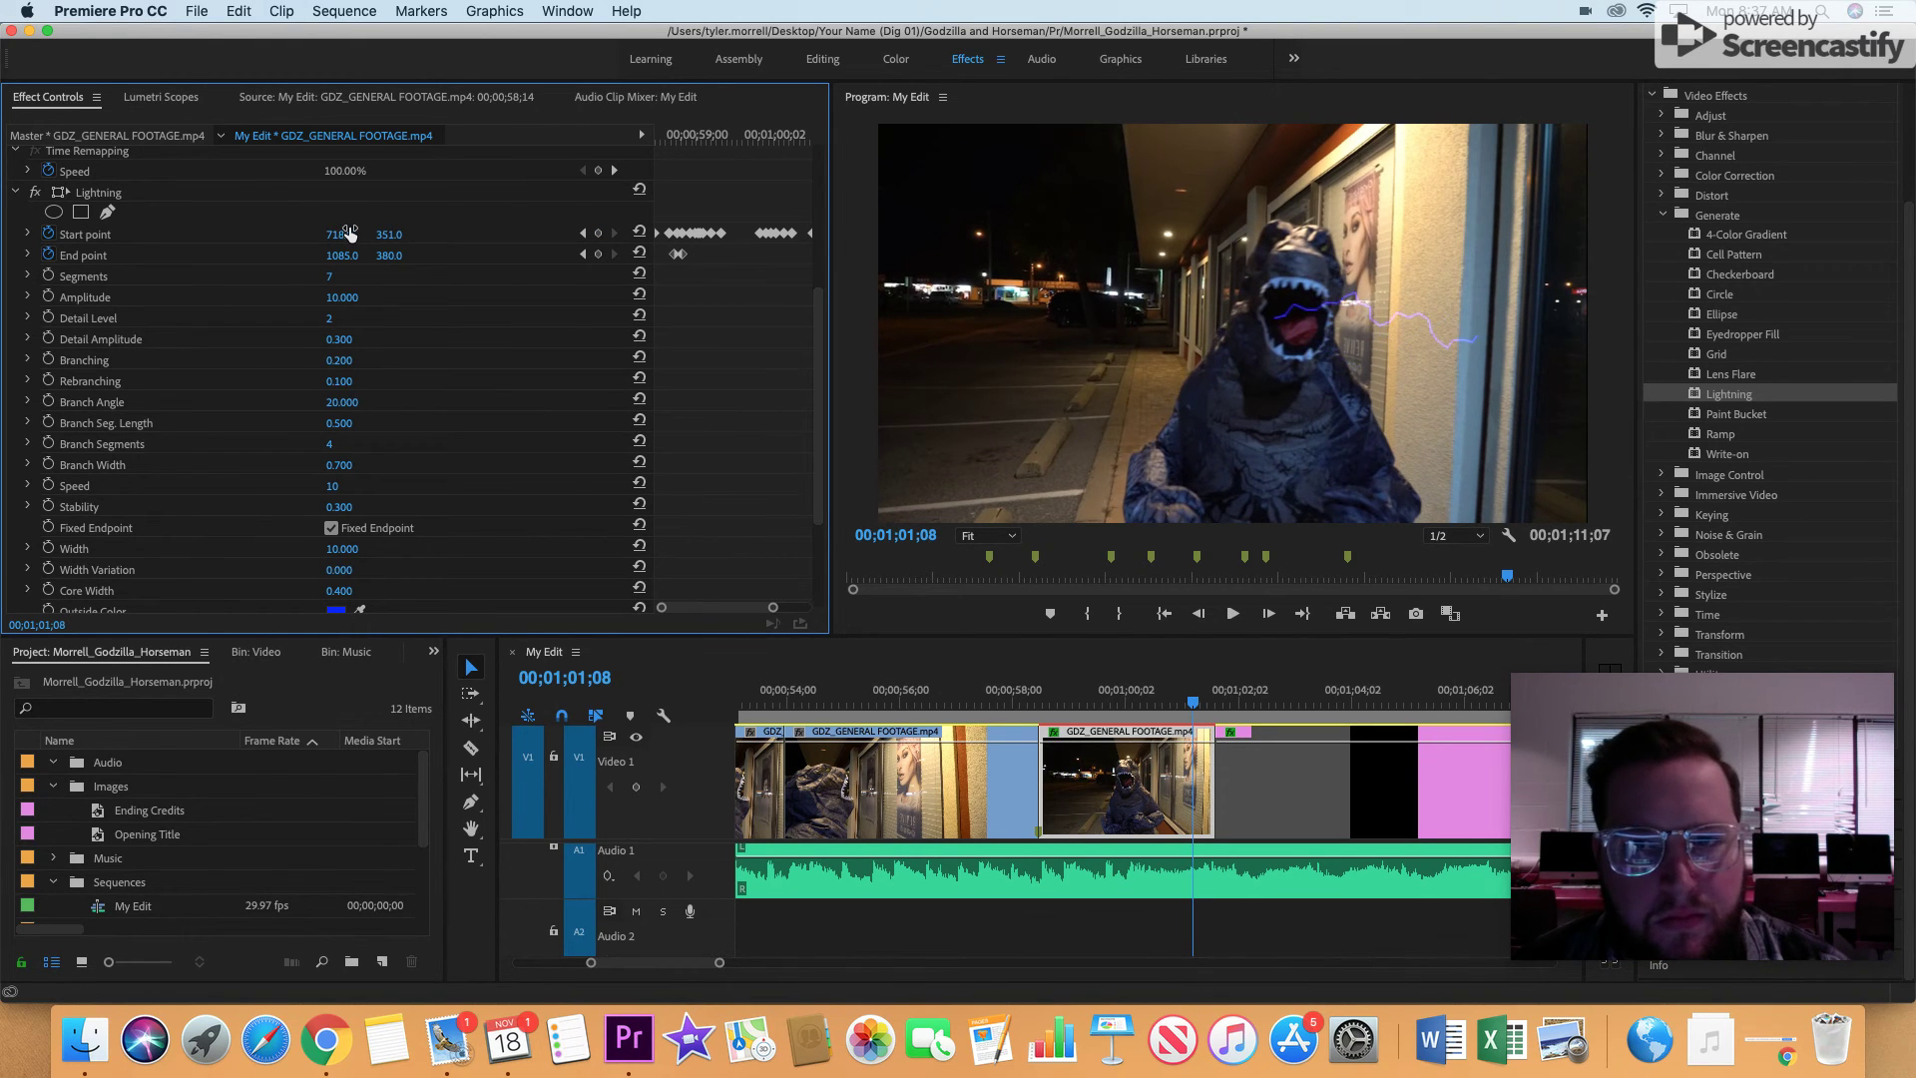
key(Right)
key(Right)
key(Right)
key(Right)
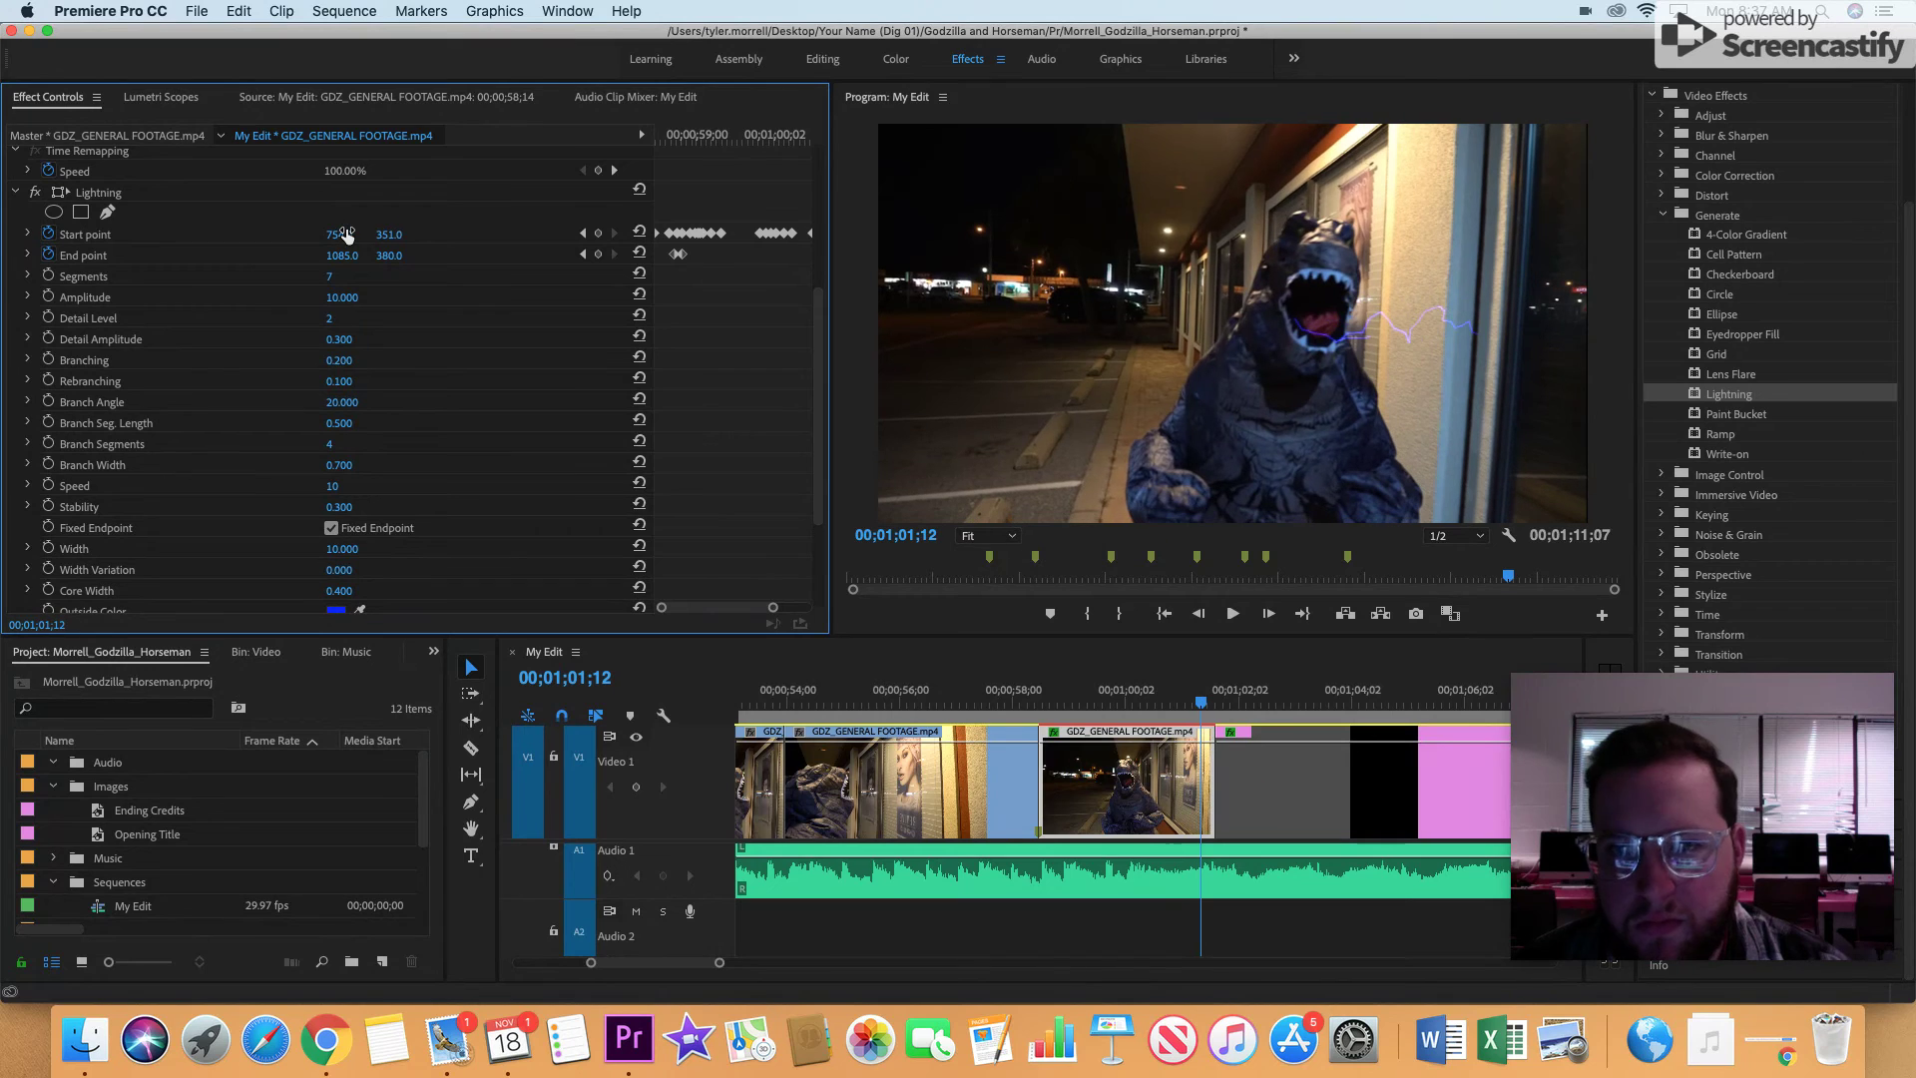
drag(346, 234, 348, 234)
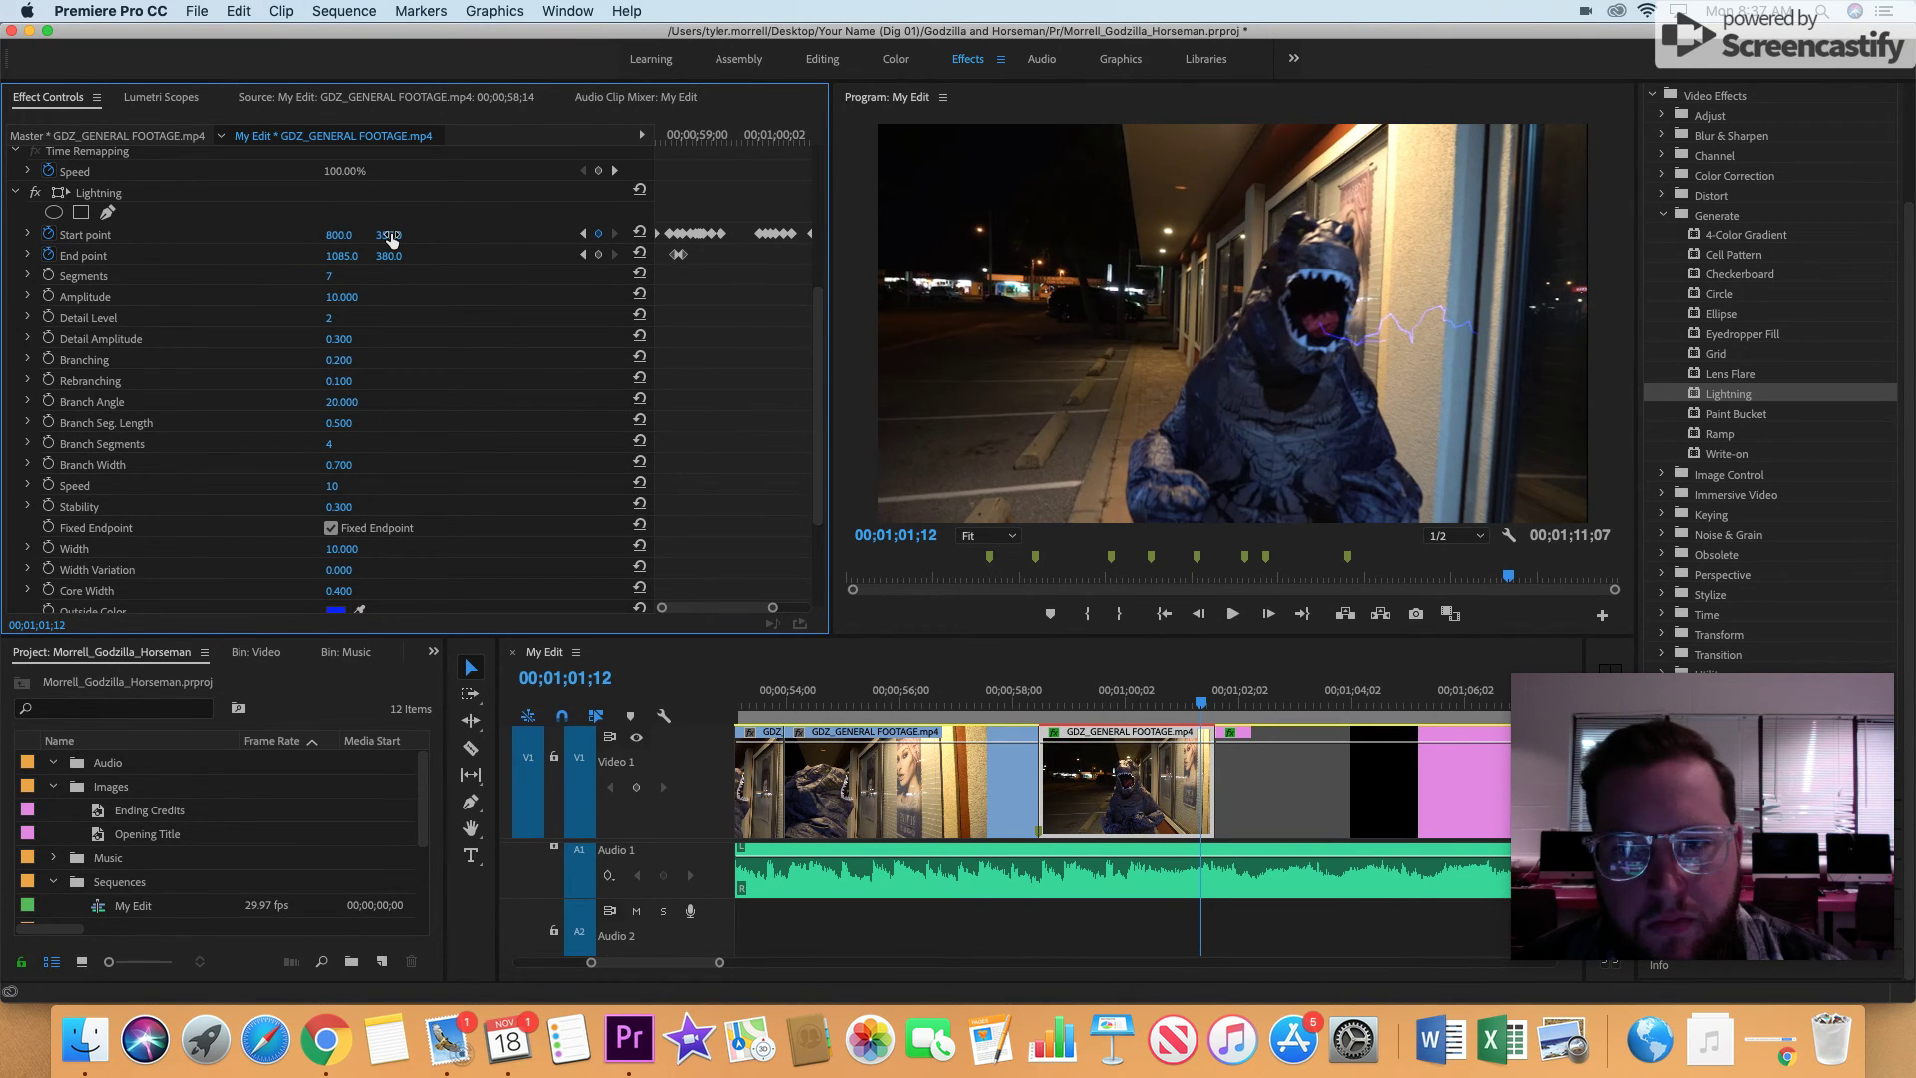
drag(390, 239, 397, 234)
key(Right)
key(Right)
key(Right)
key(Right)
key(Right)
key(Right)
key(Right)
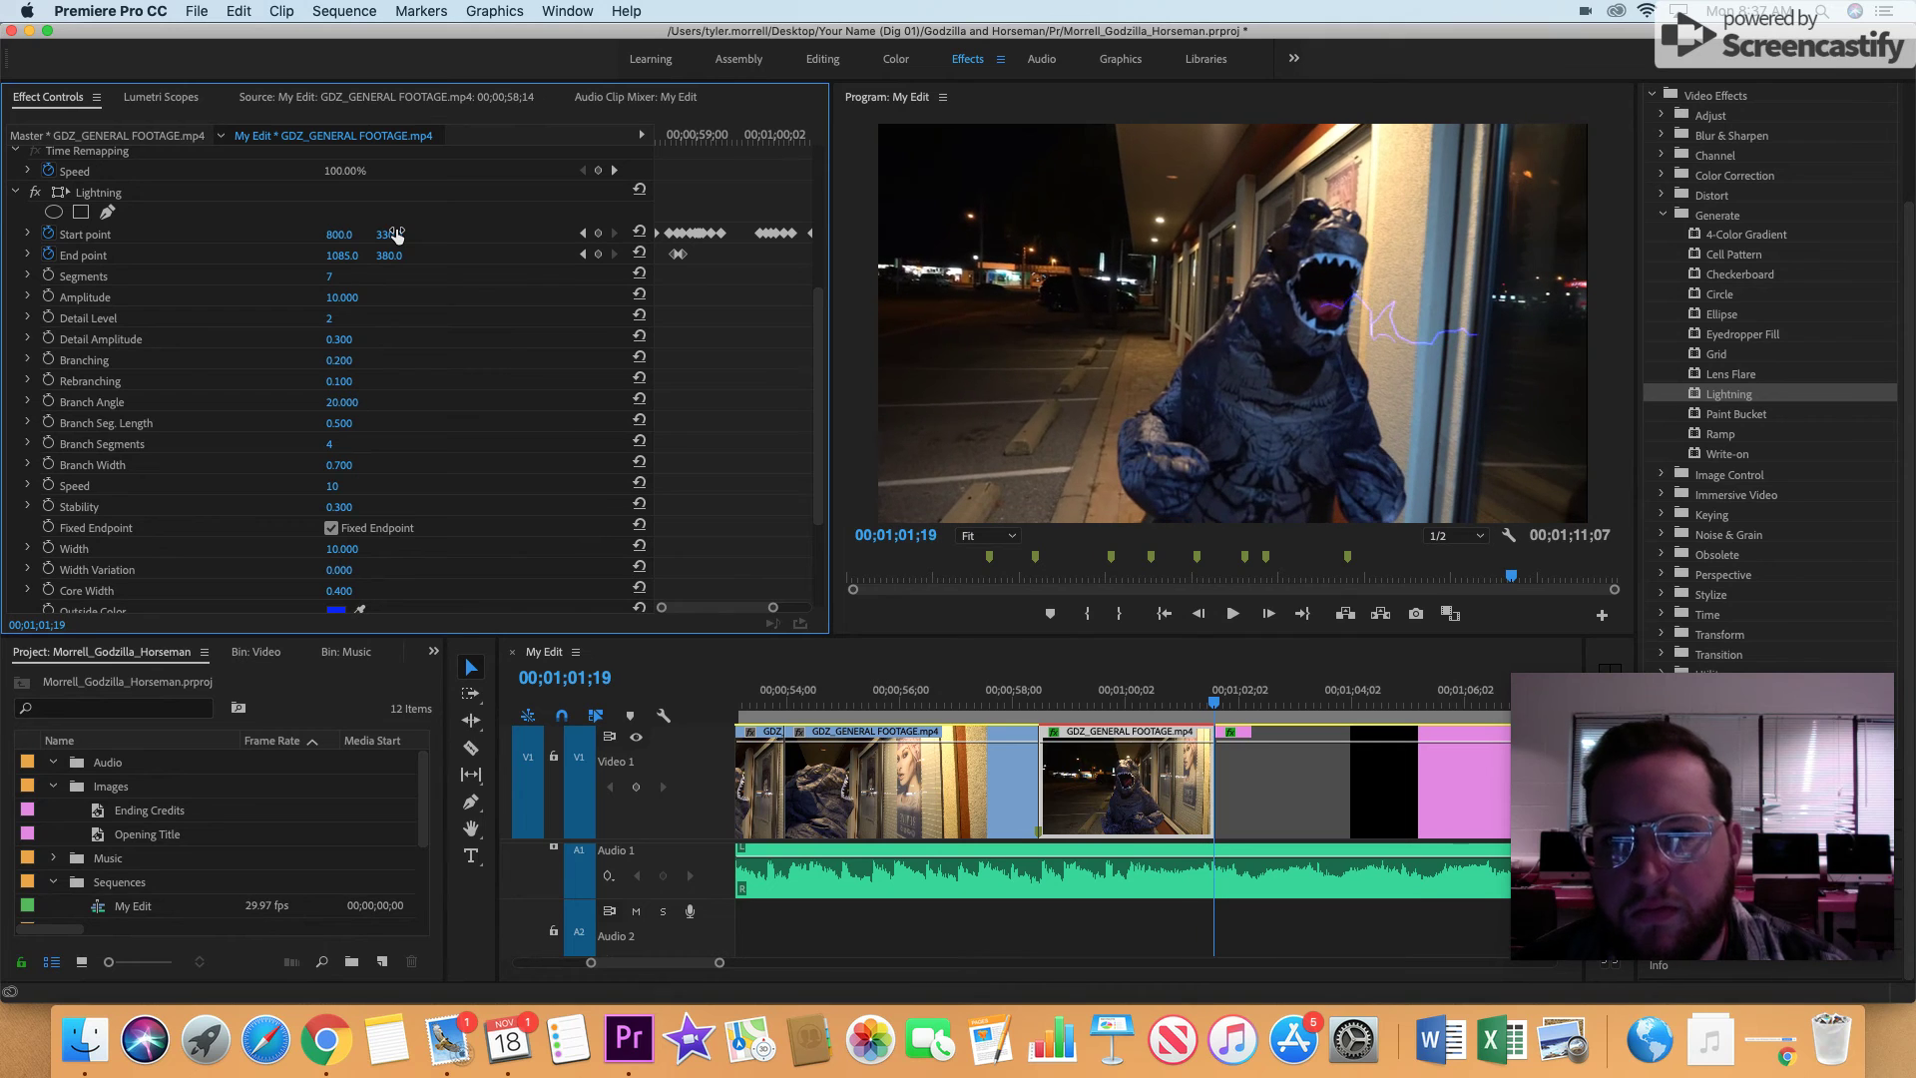
drag(340, 239, 390, 235)
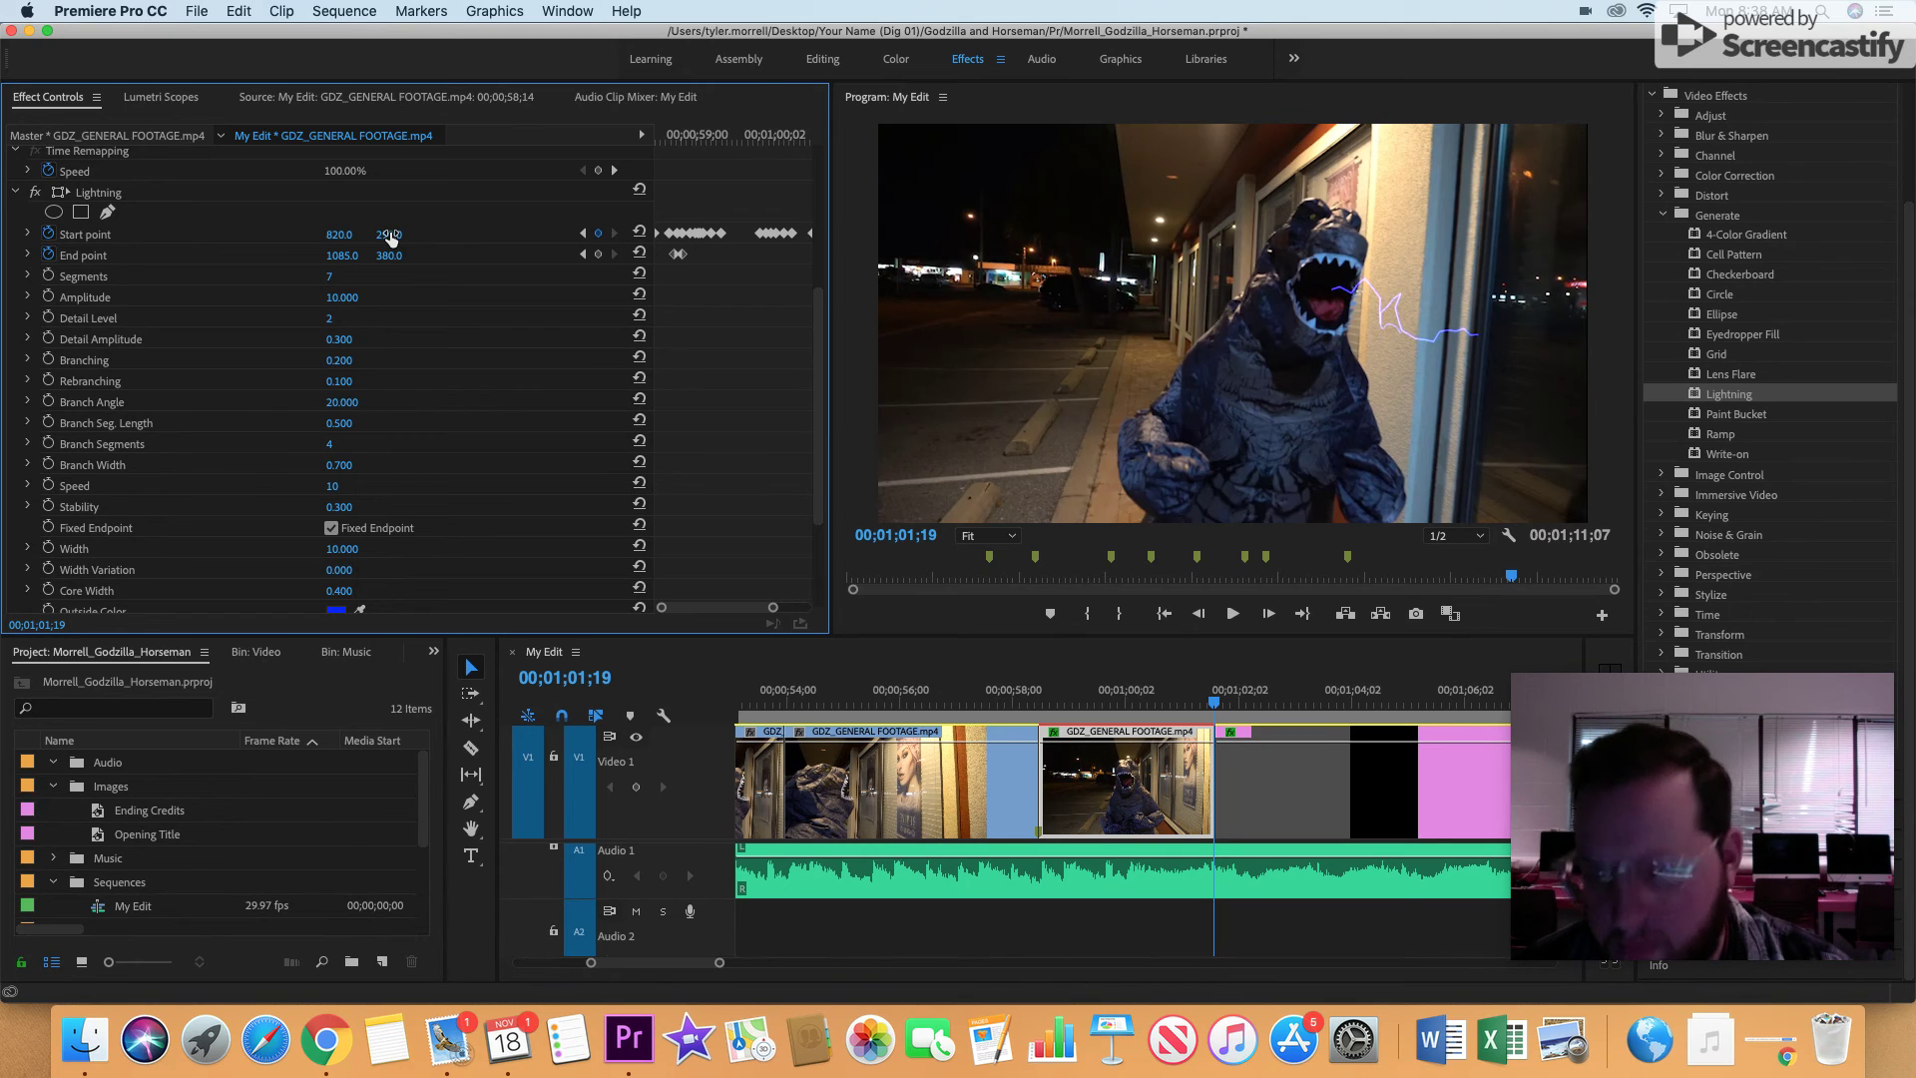
key(Right)
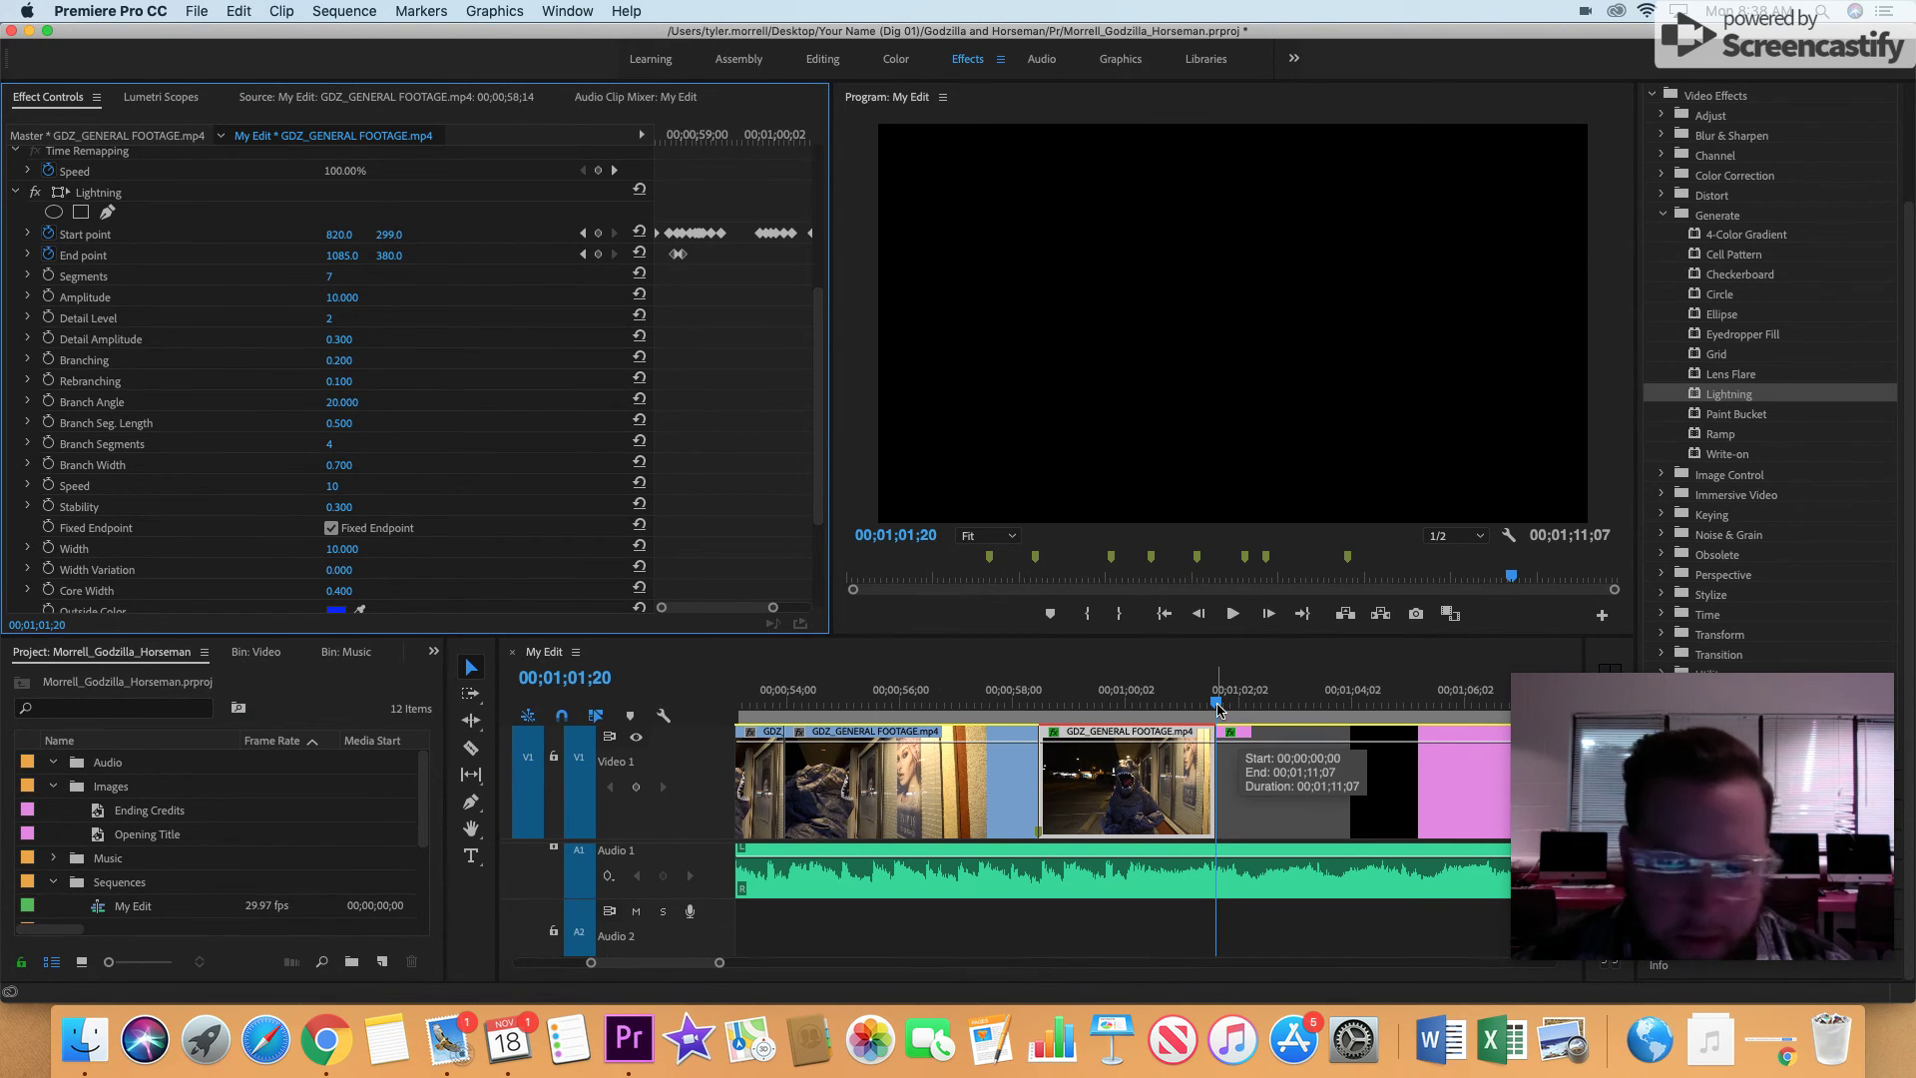
- Preview the sequence from just before the lightning clip through to the title card
drag(1218, 708, 986, 744)
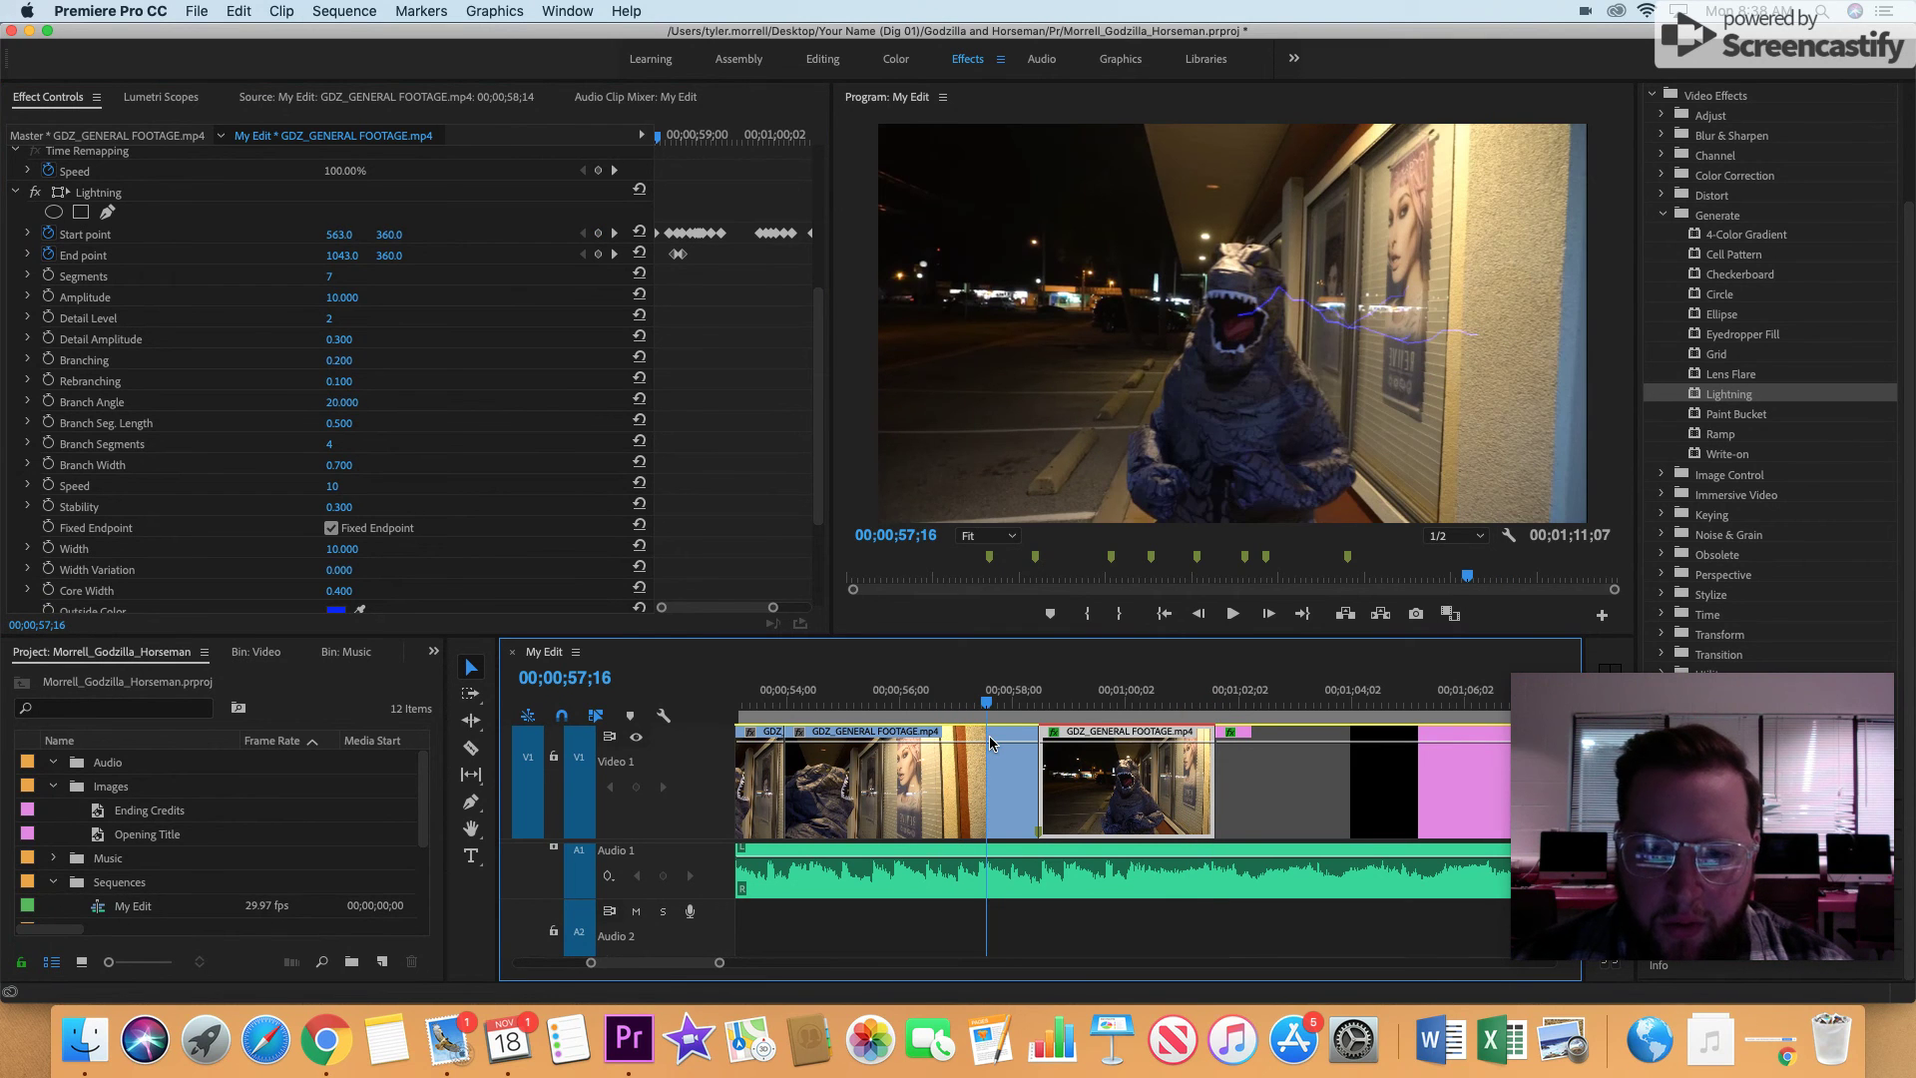
key(space)
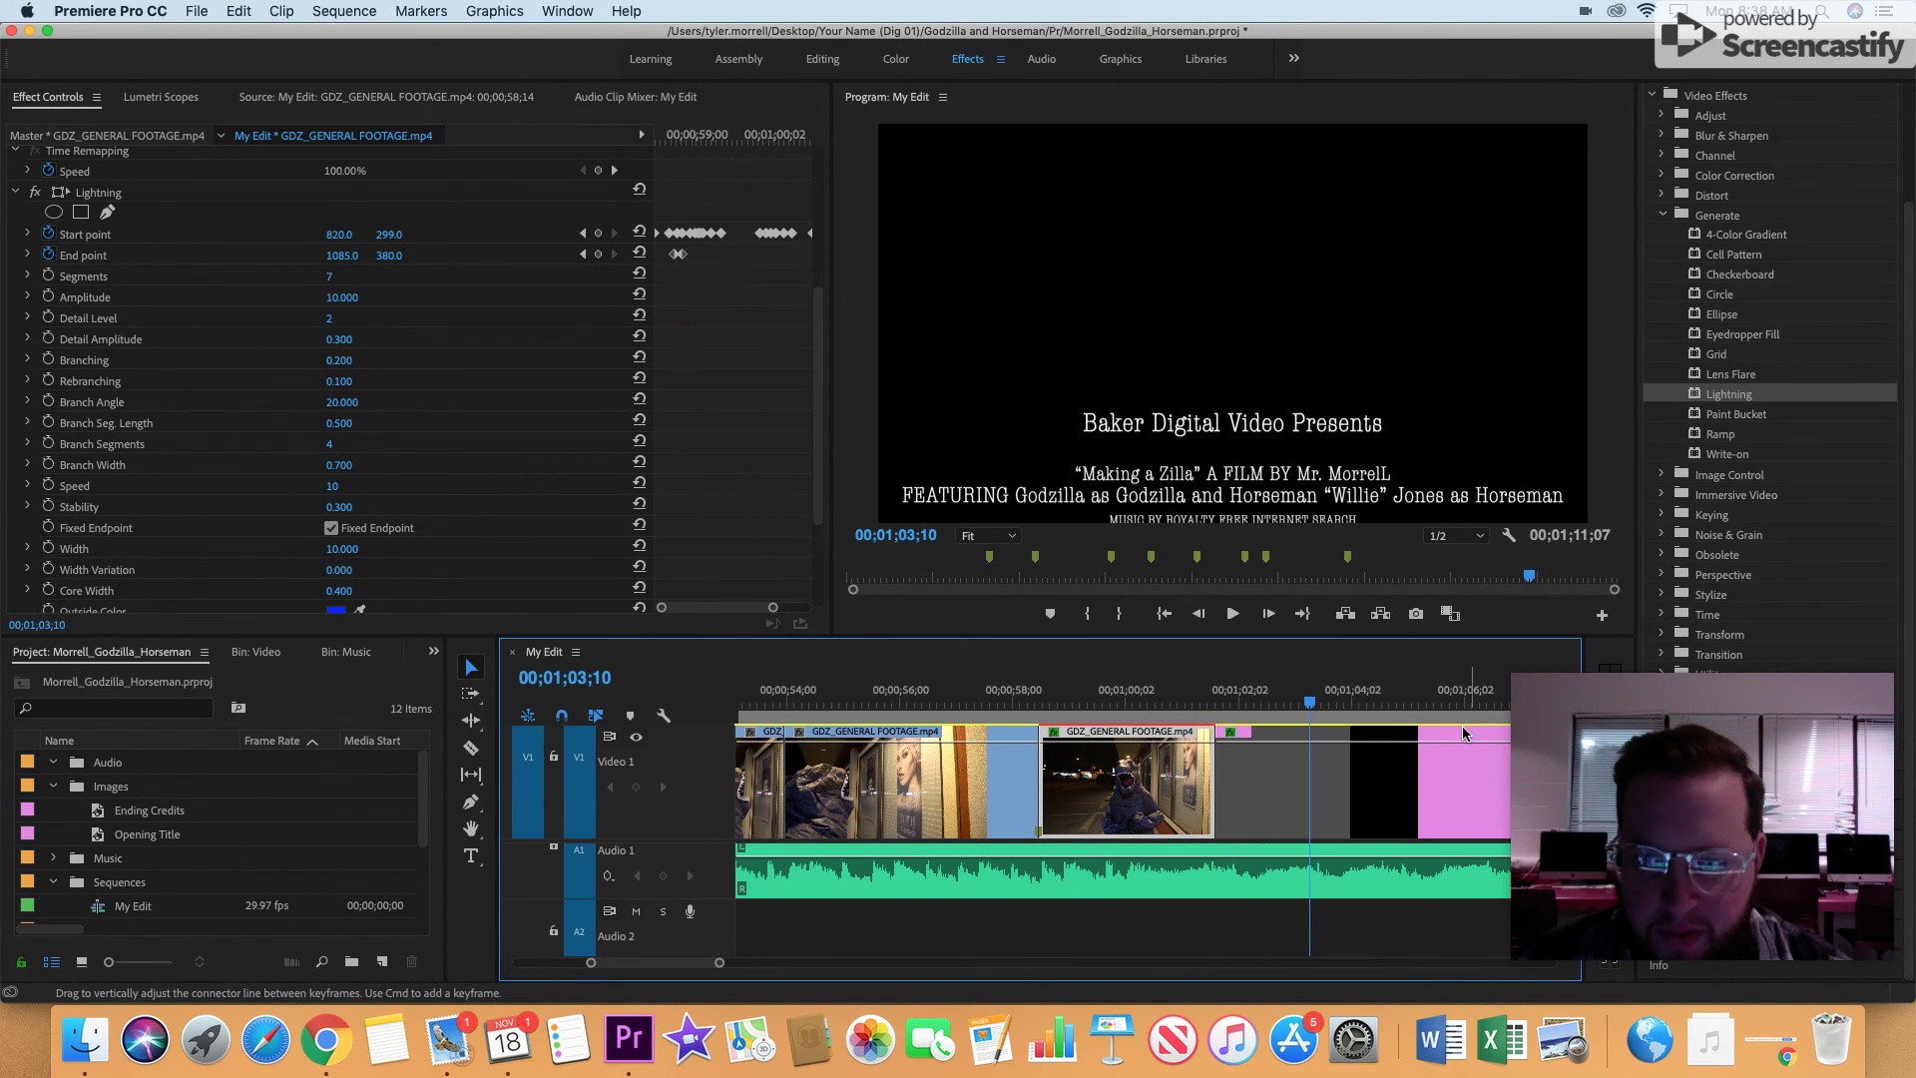
click(962, 732)
key(space)
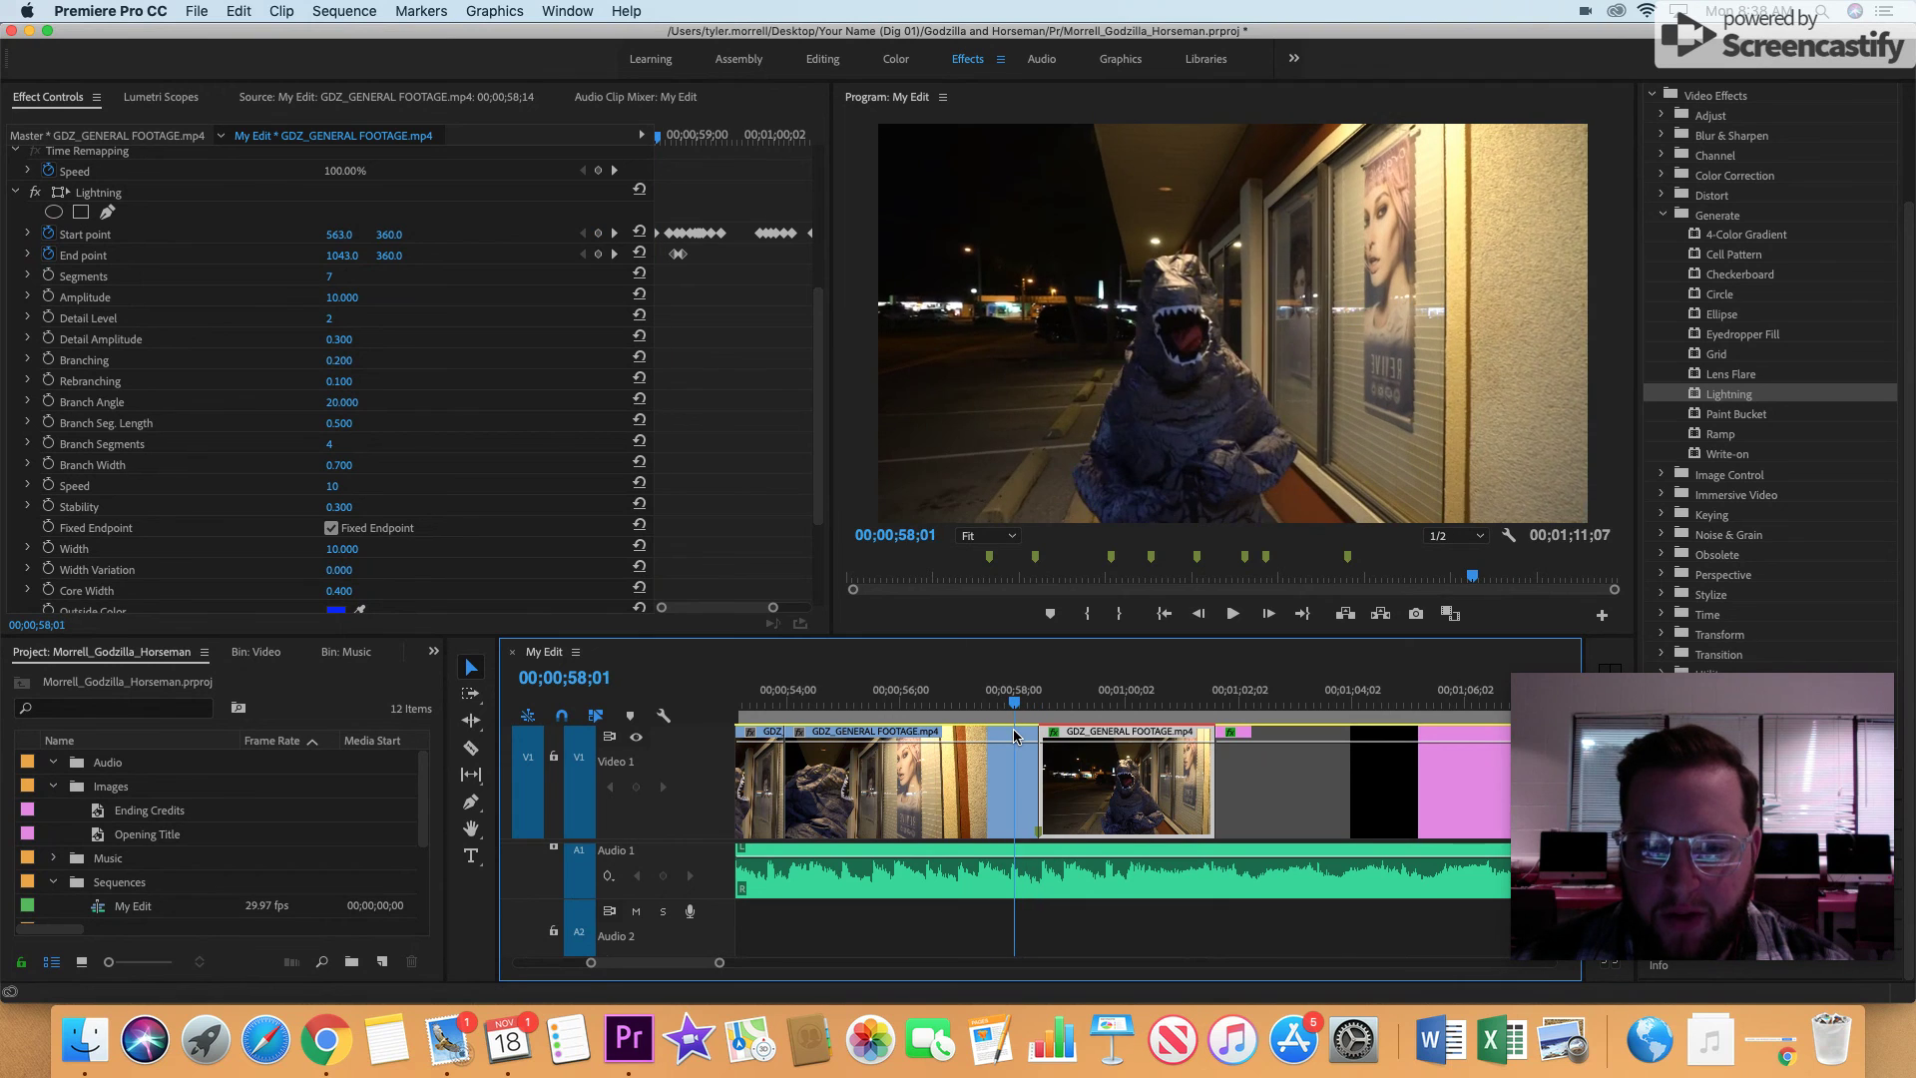
key(space)
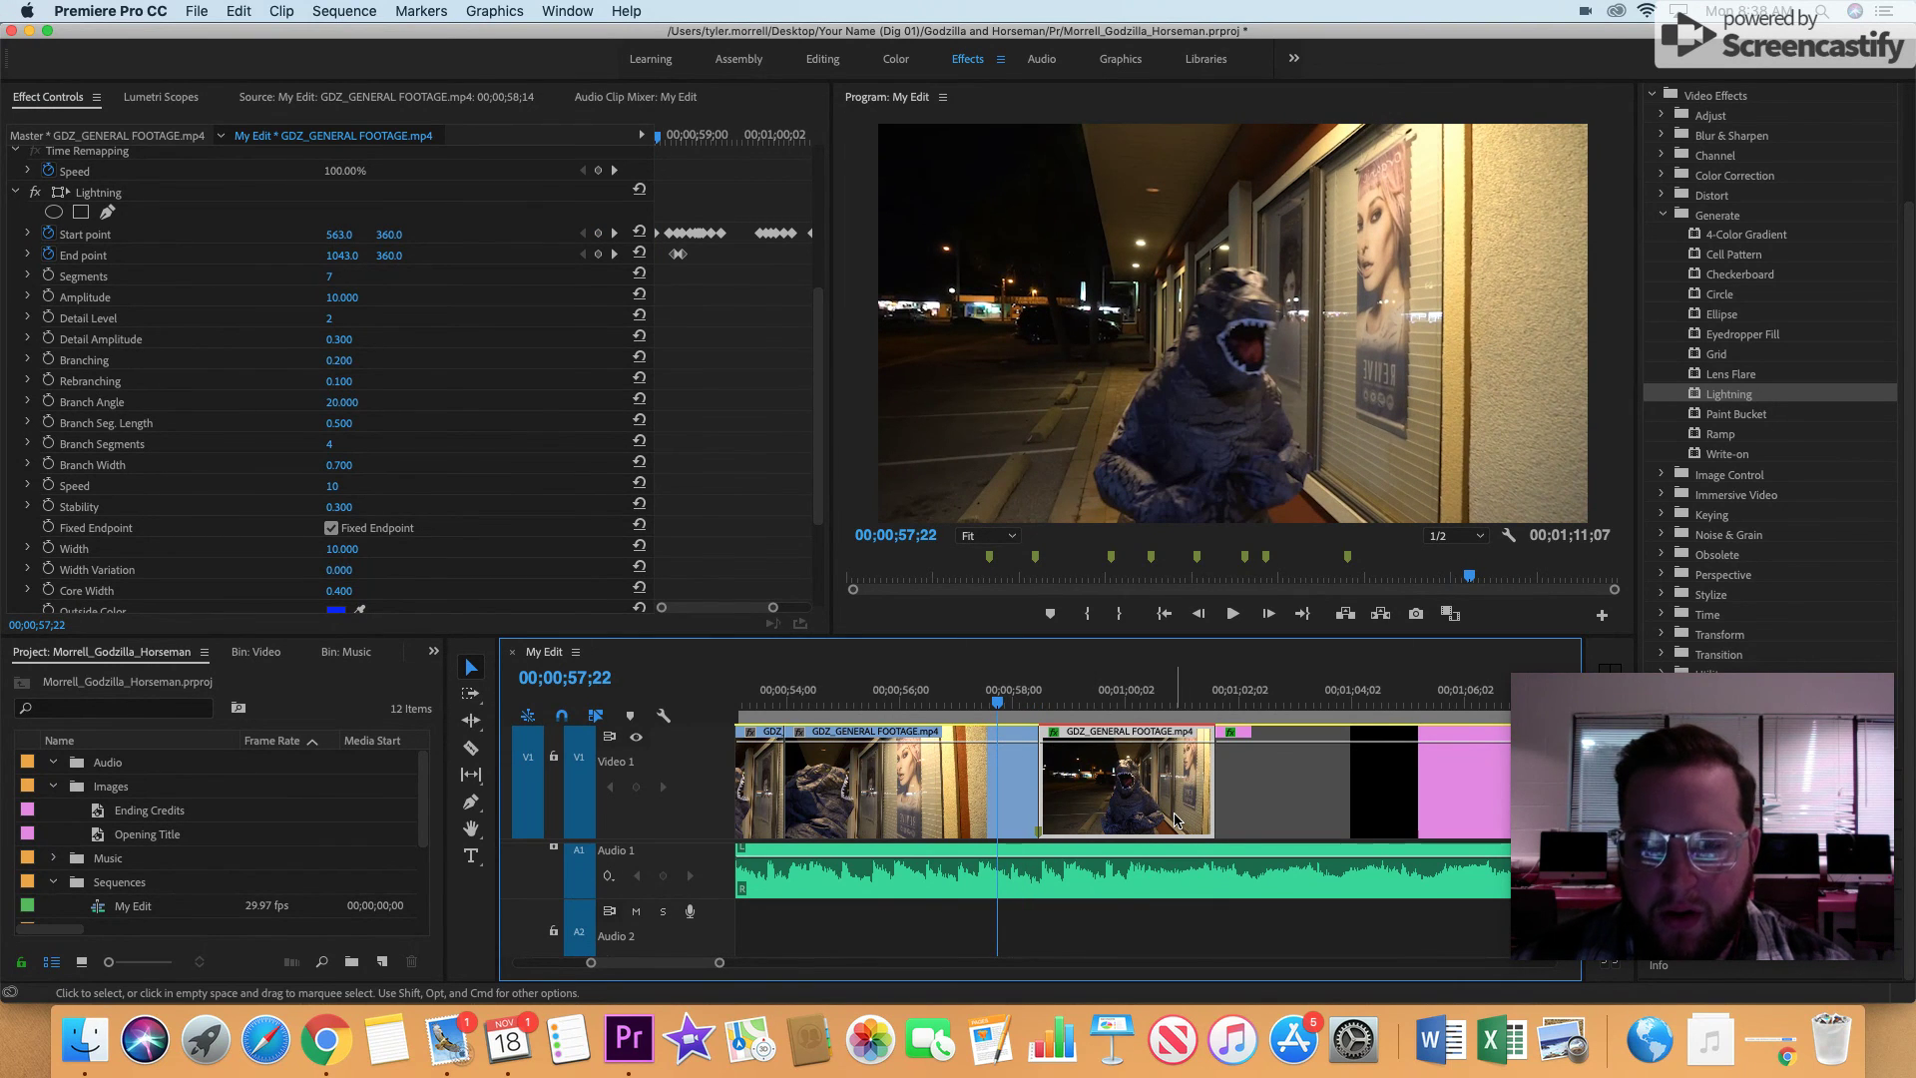
key(space)
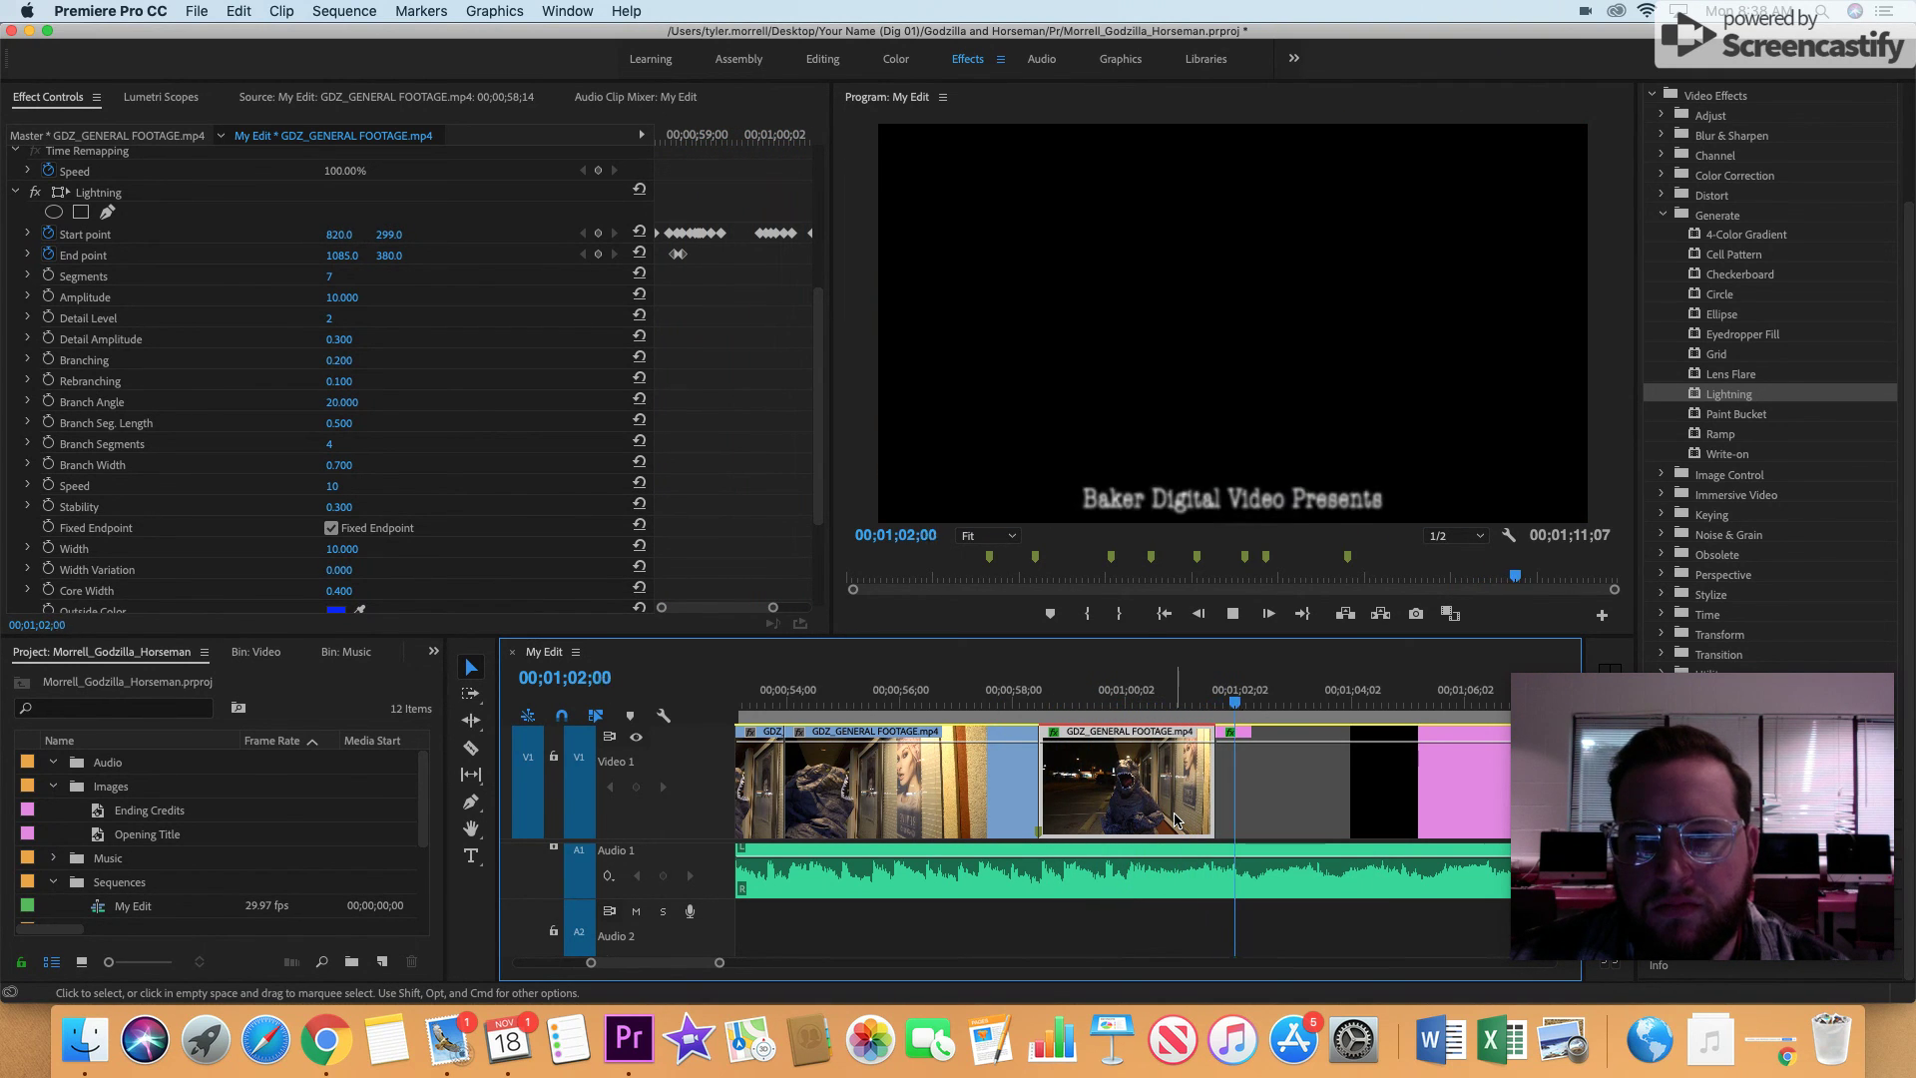
key(space)
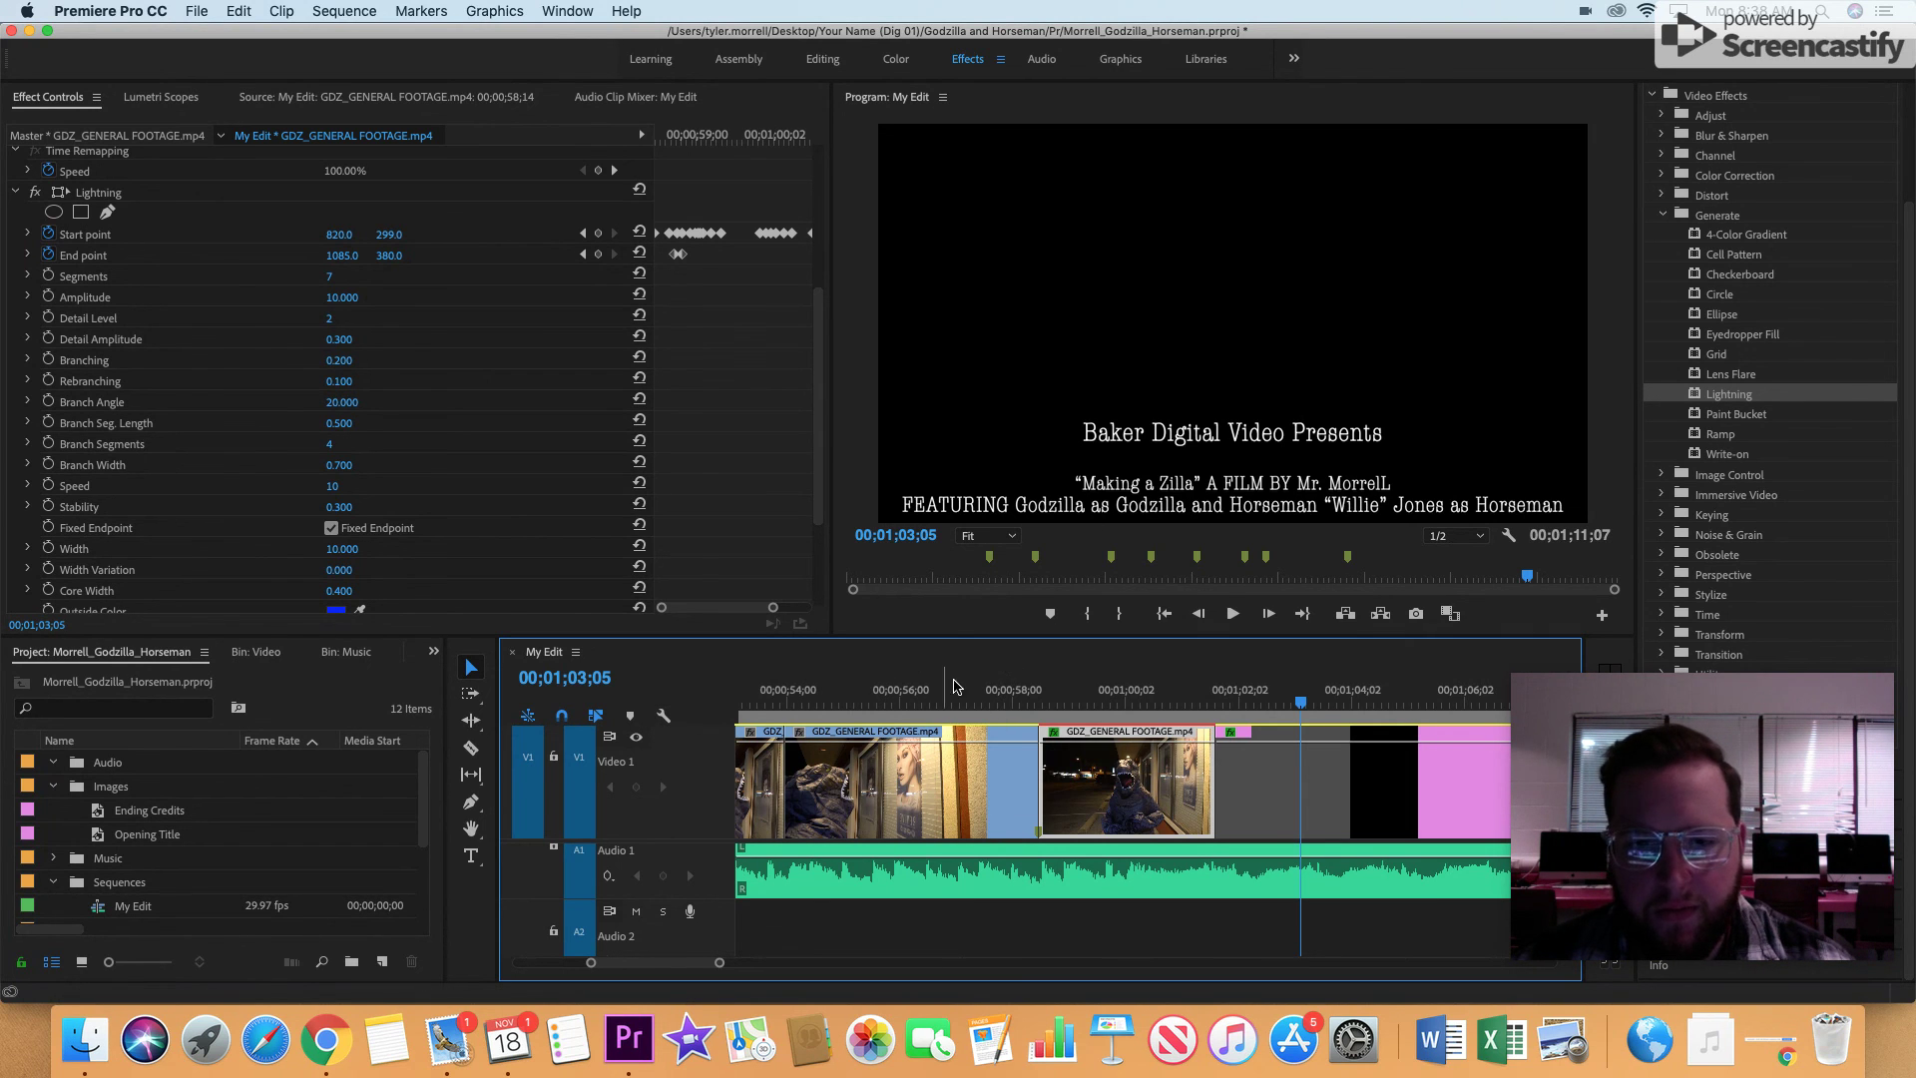
- Return the playhead to an earlier point, then bring up the assignment document in Chrome
drag(1301, 704, 1031, 701)
key(Left)
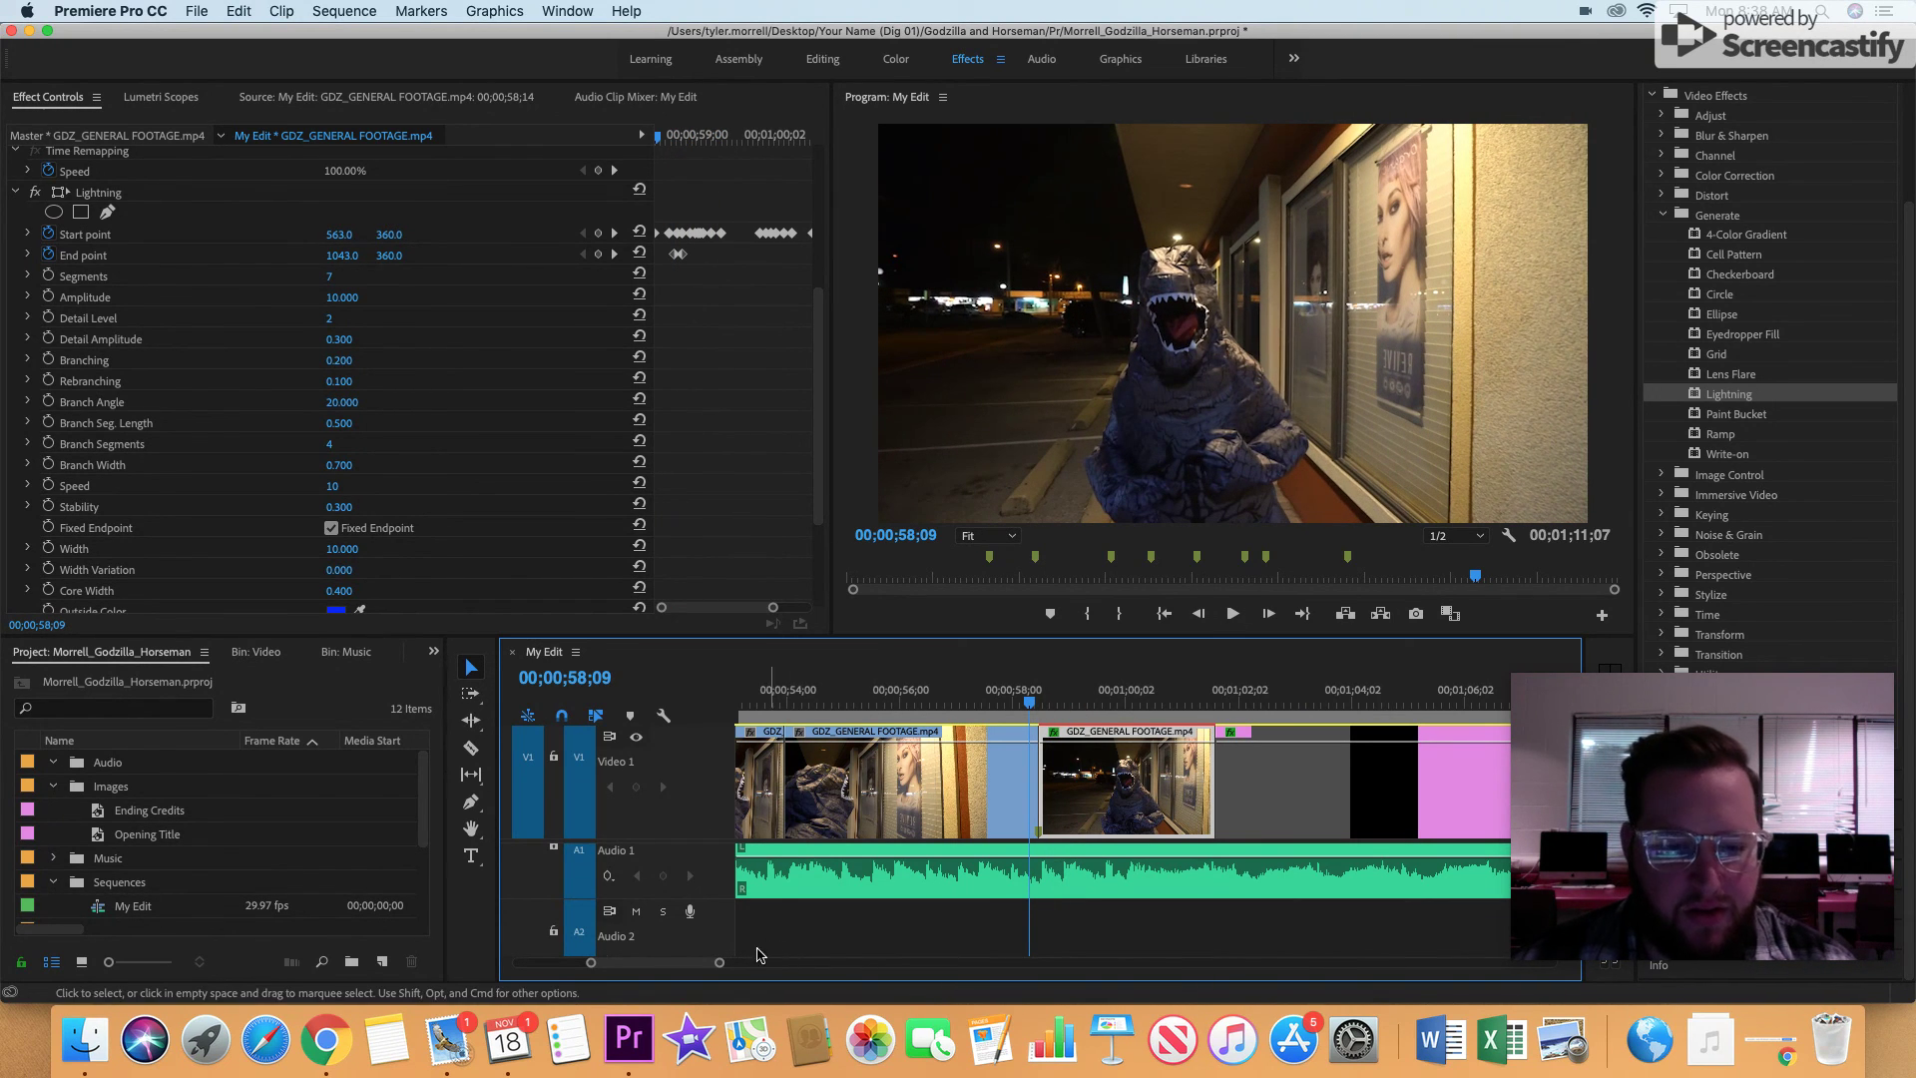
click(326, 1047)
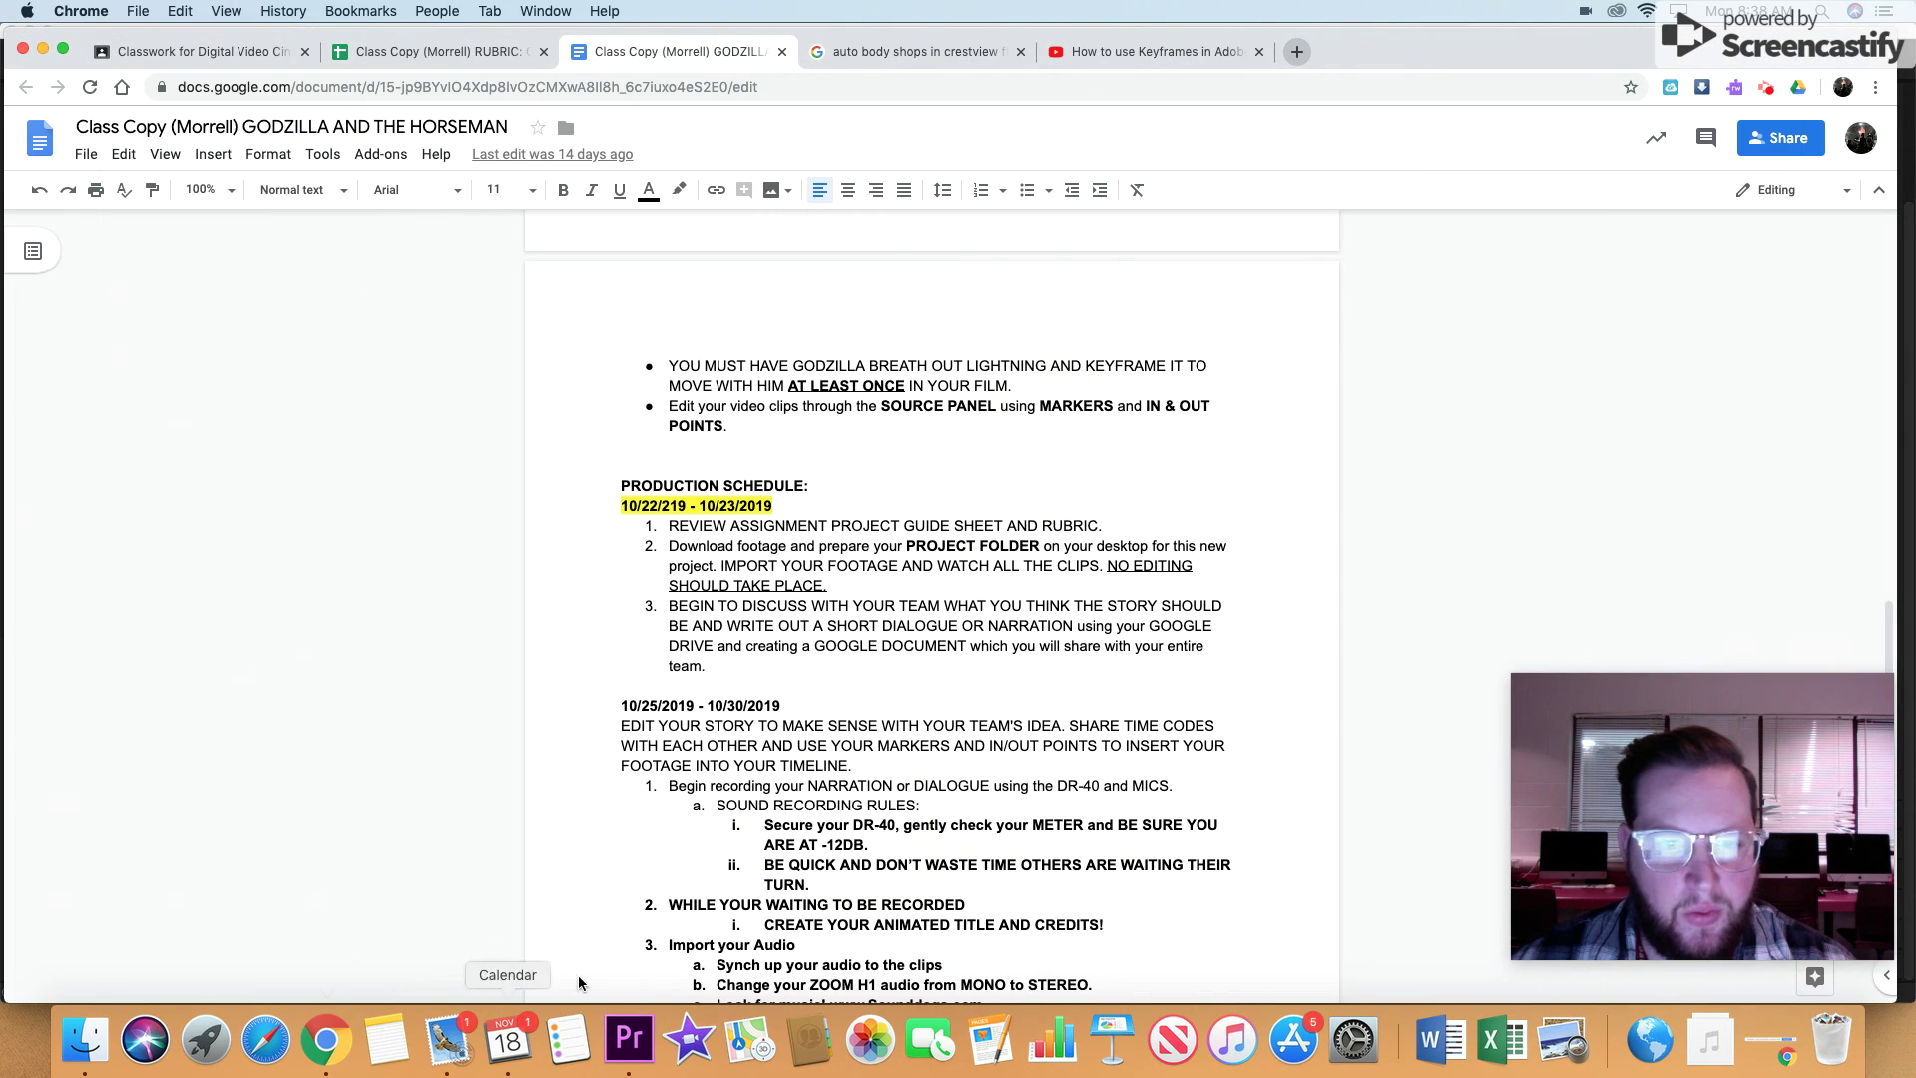
- Scroll the assignment brief down through the production schedule to the 11/04/2019 section
scroll(1164, 460, down, 2)
scroll(1164, 460, down, 4)
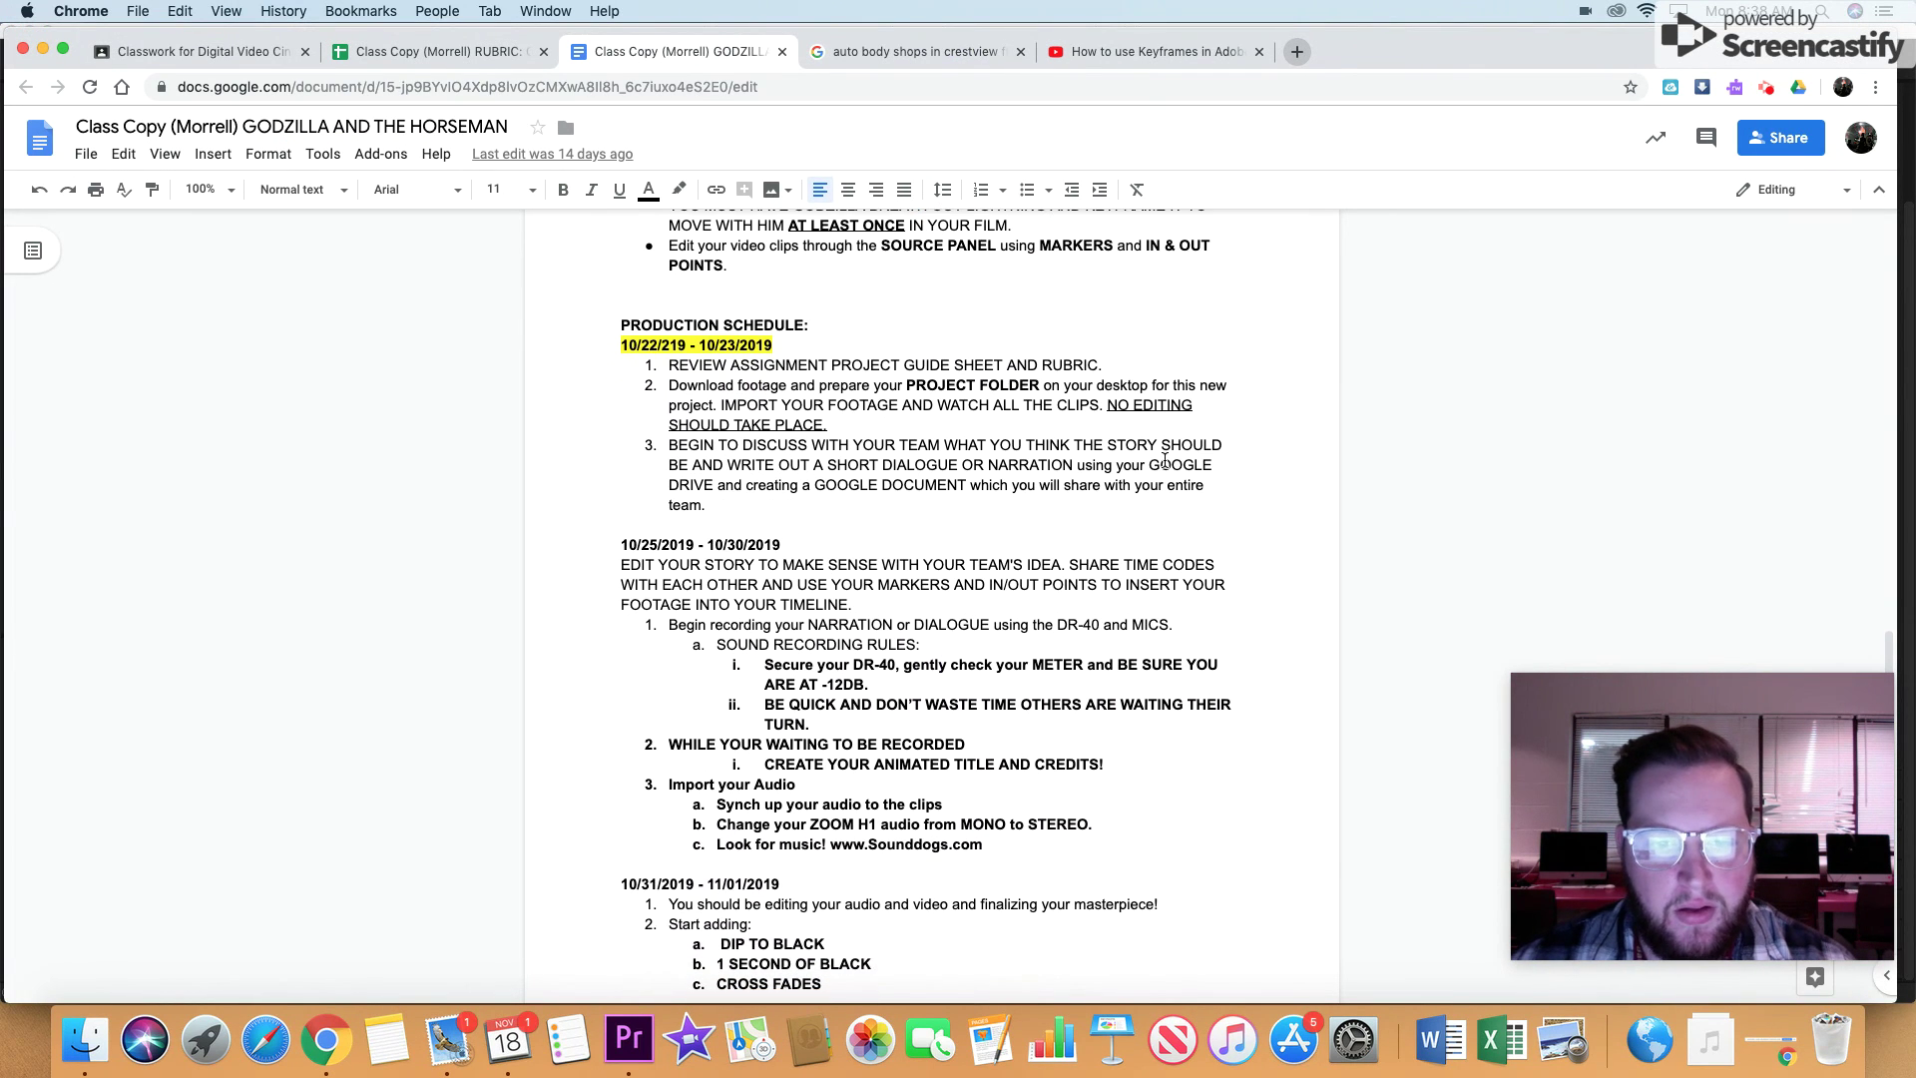